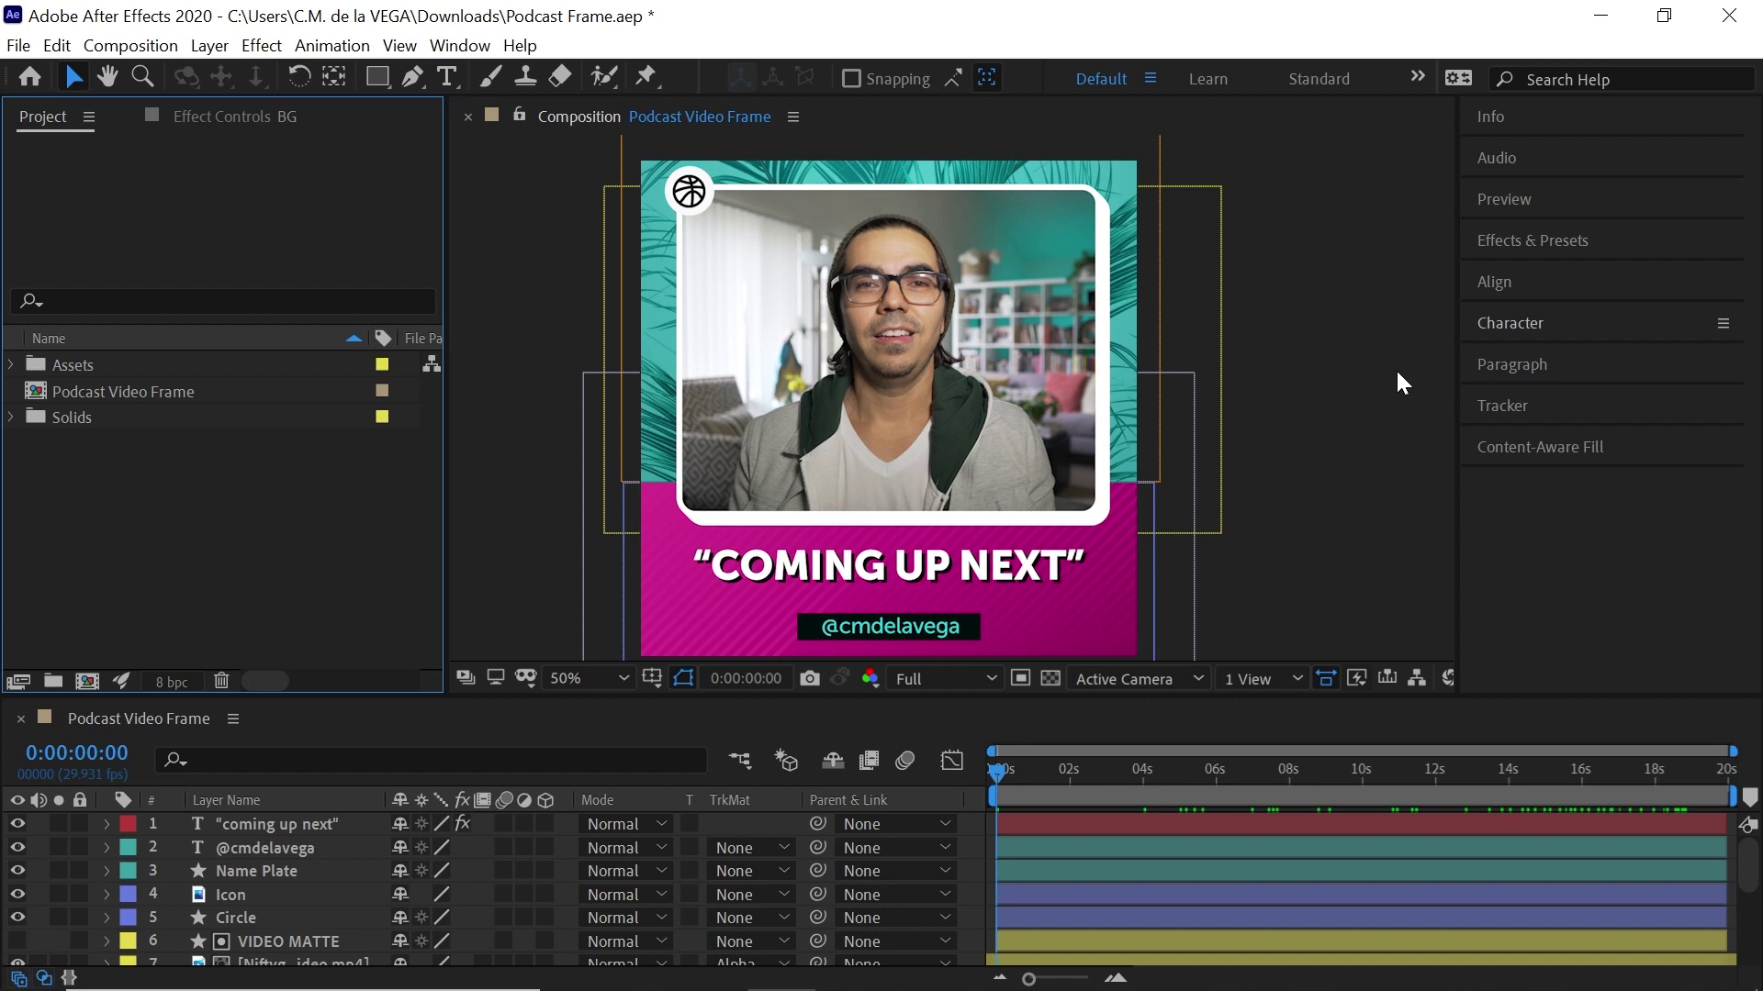
Create the 'Social Media Video Frame' comp at 1080×1080, 29.97 fps, 0;00;59;28 duration
click(86, 683)
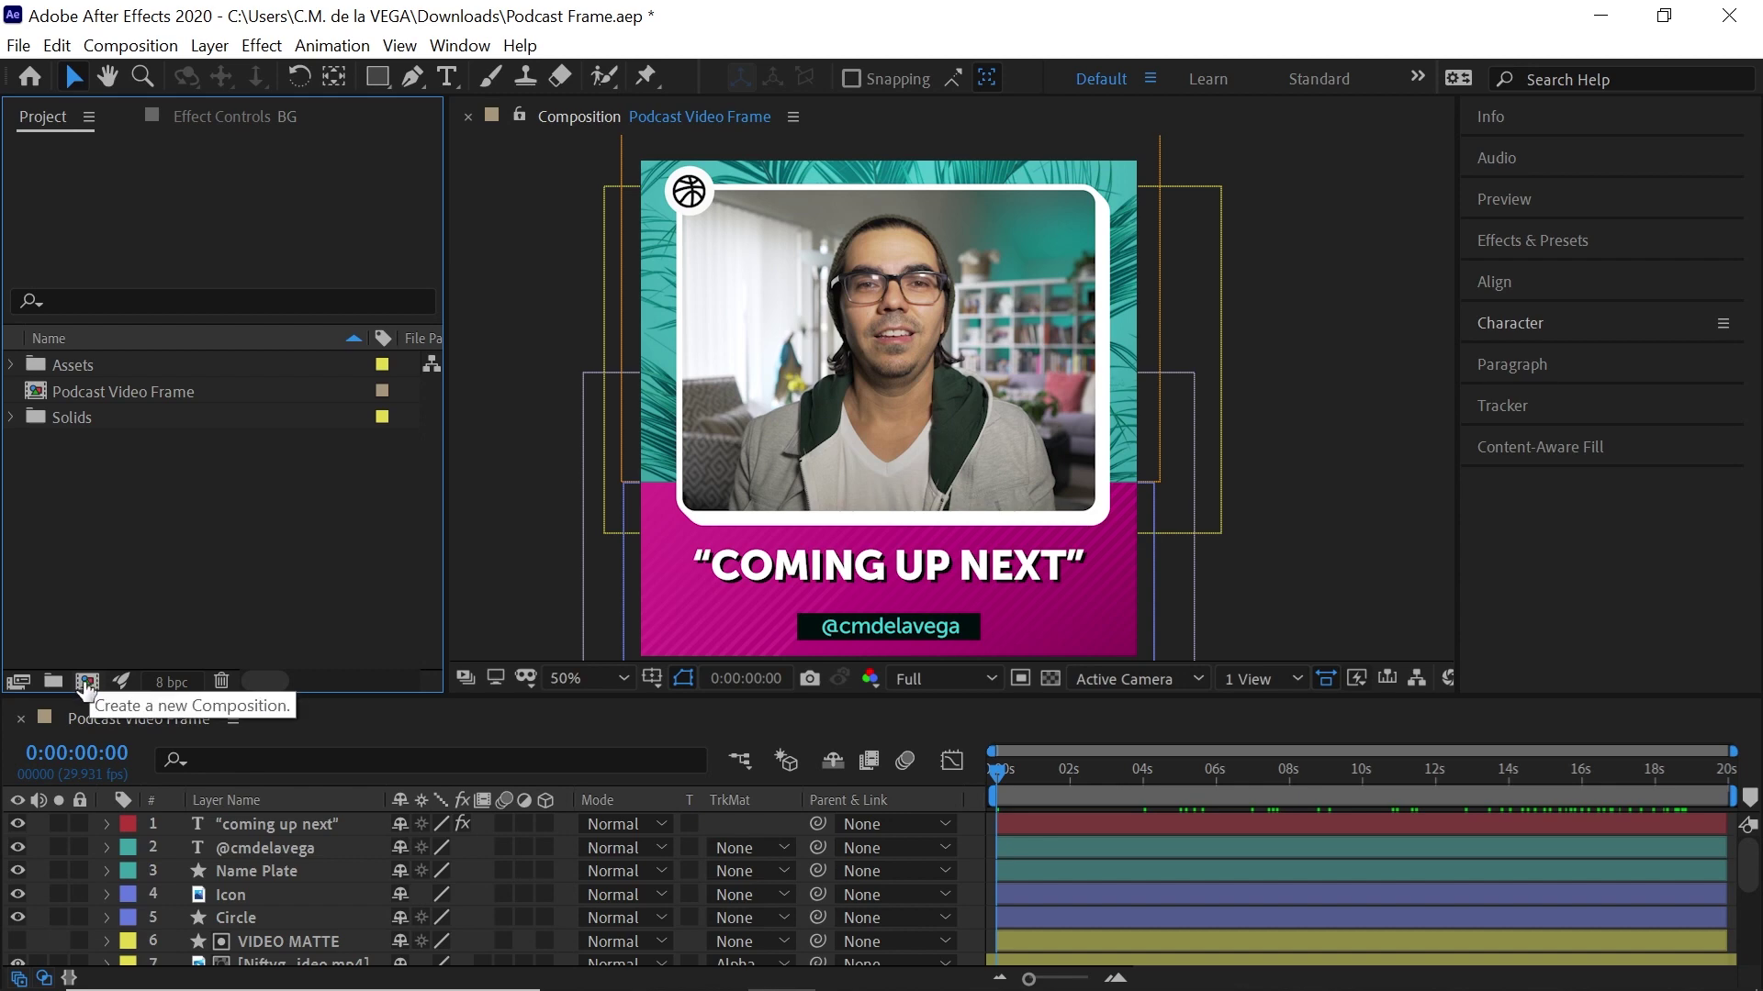
text(S)
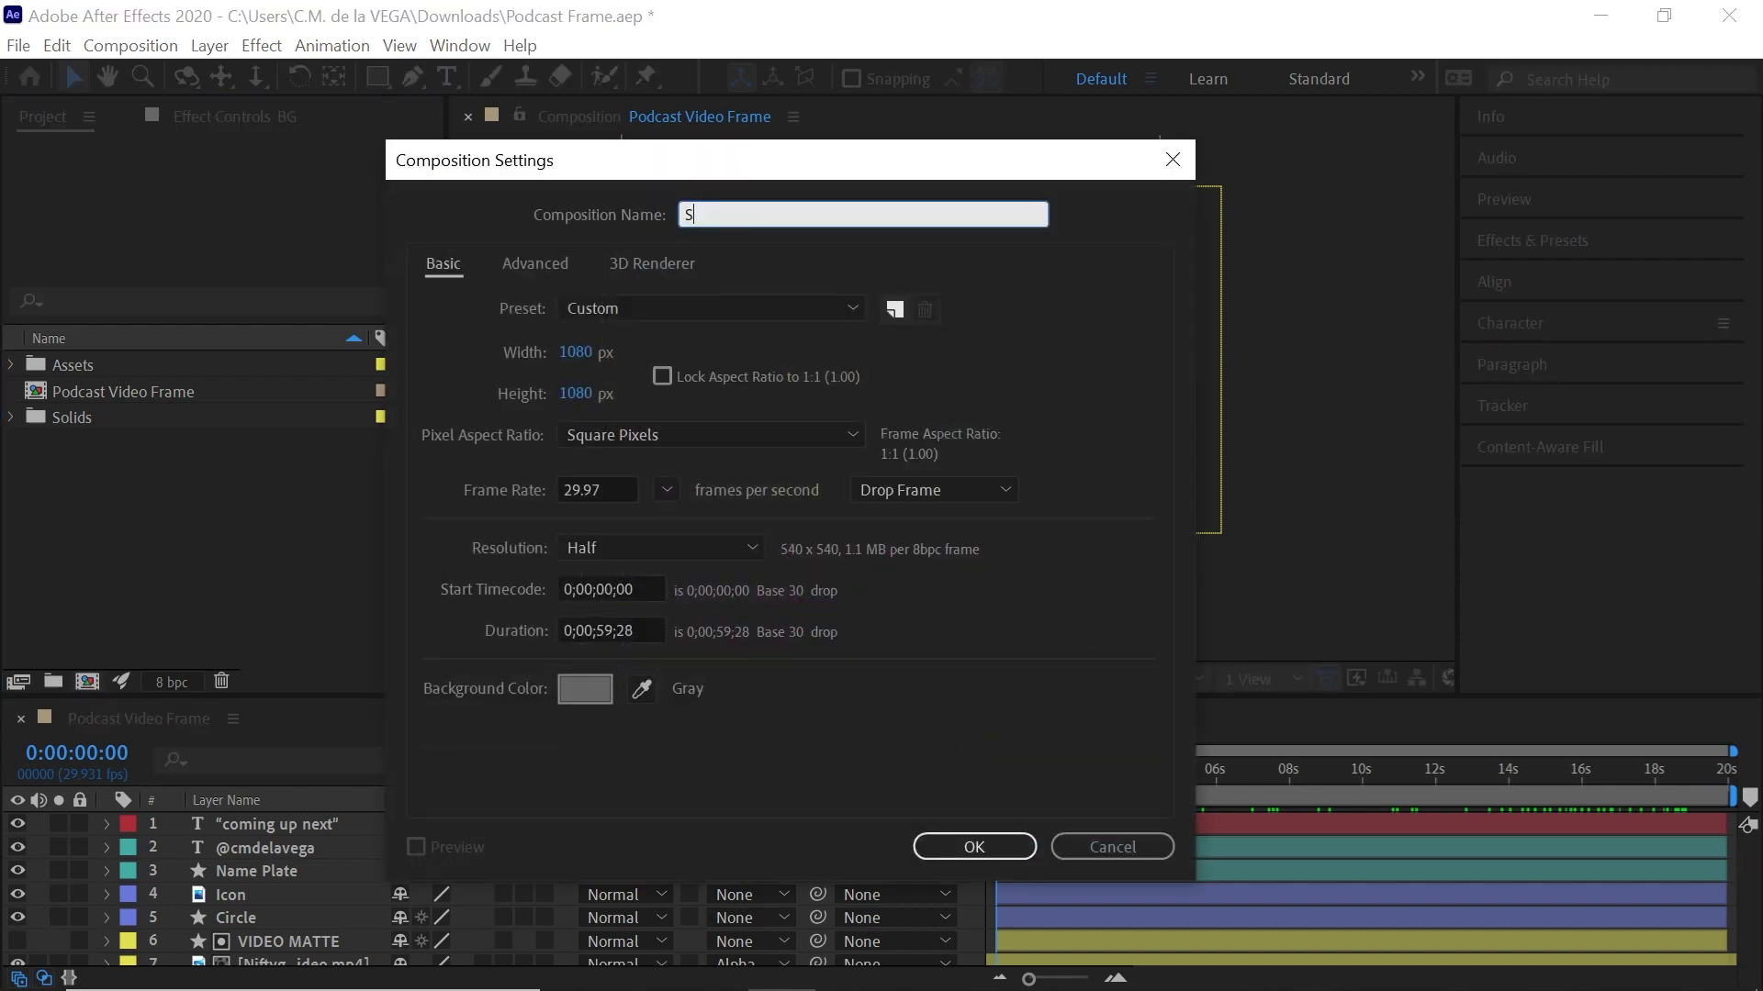
text(ocial Media )
text(Podcast Vid)
text(eo Frame)
drag(774, 215, 832, 209)
key(BackSpace)
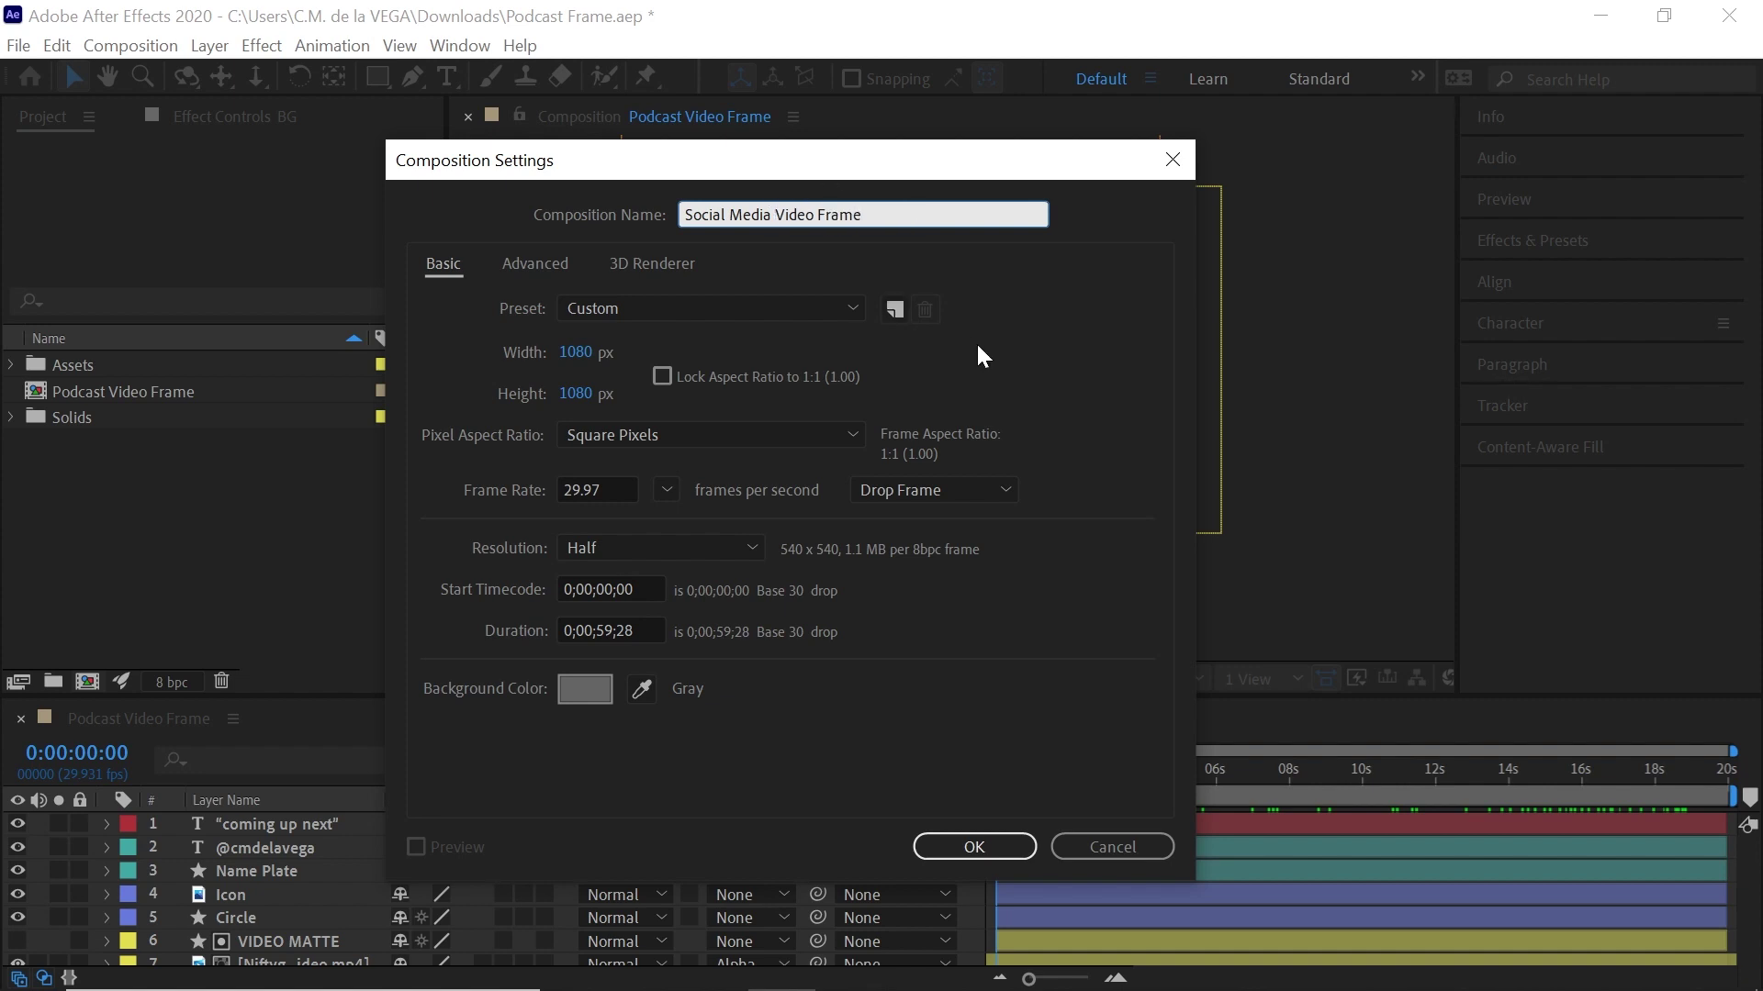
click(577, 353)
click(588, 395)
click(606, 490)
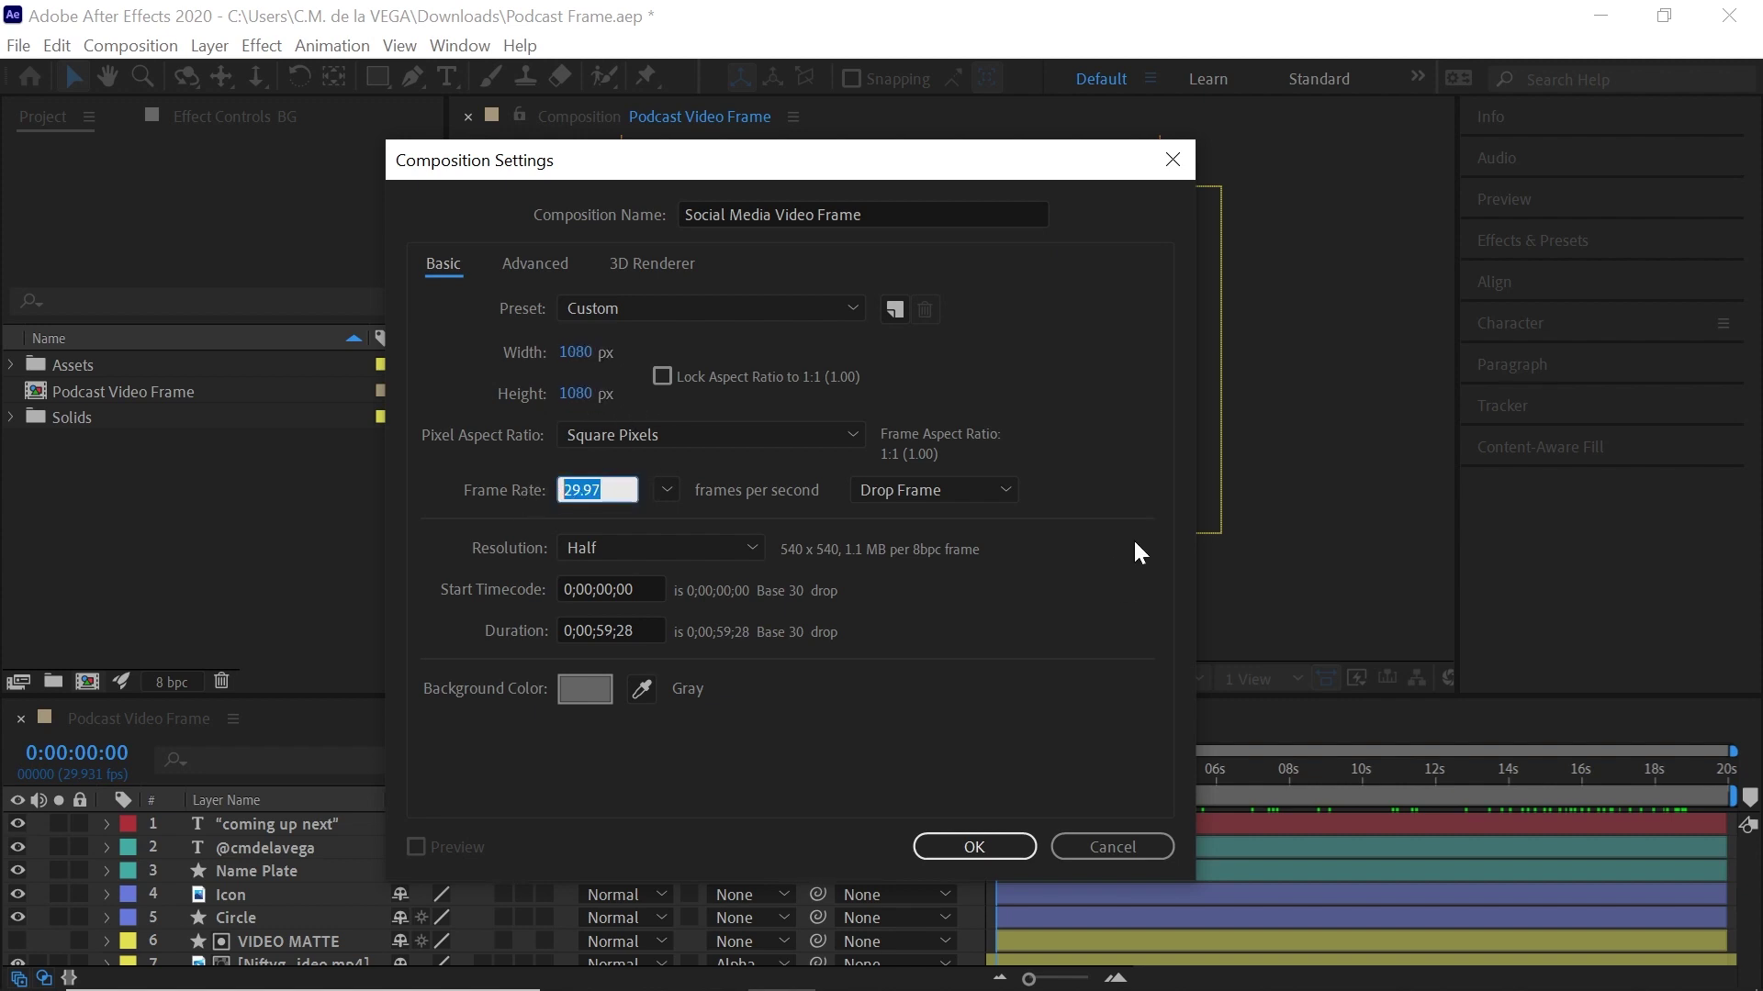
click(585, 631)
drag(585, 631, 732, 633)
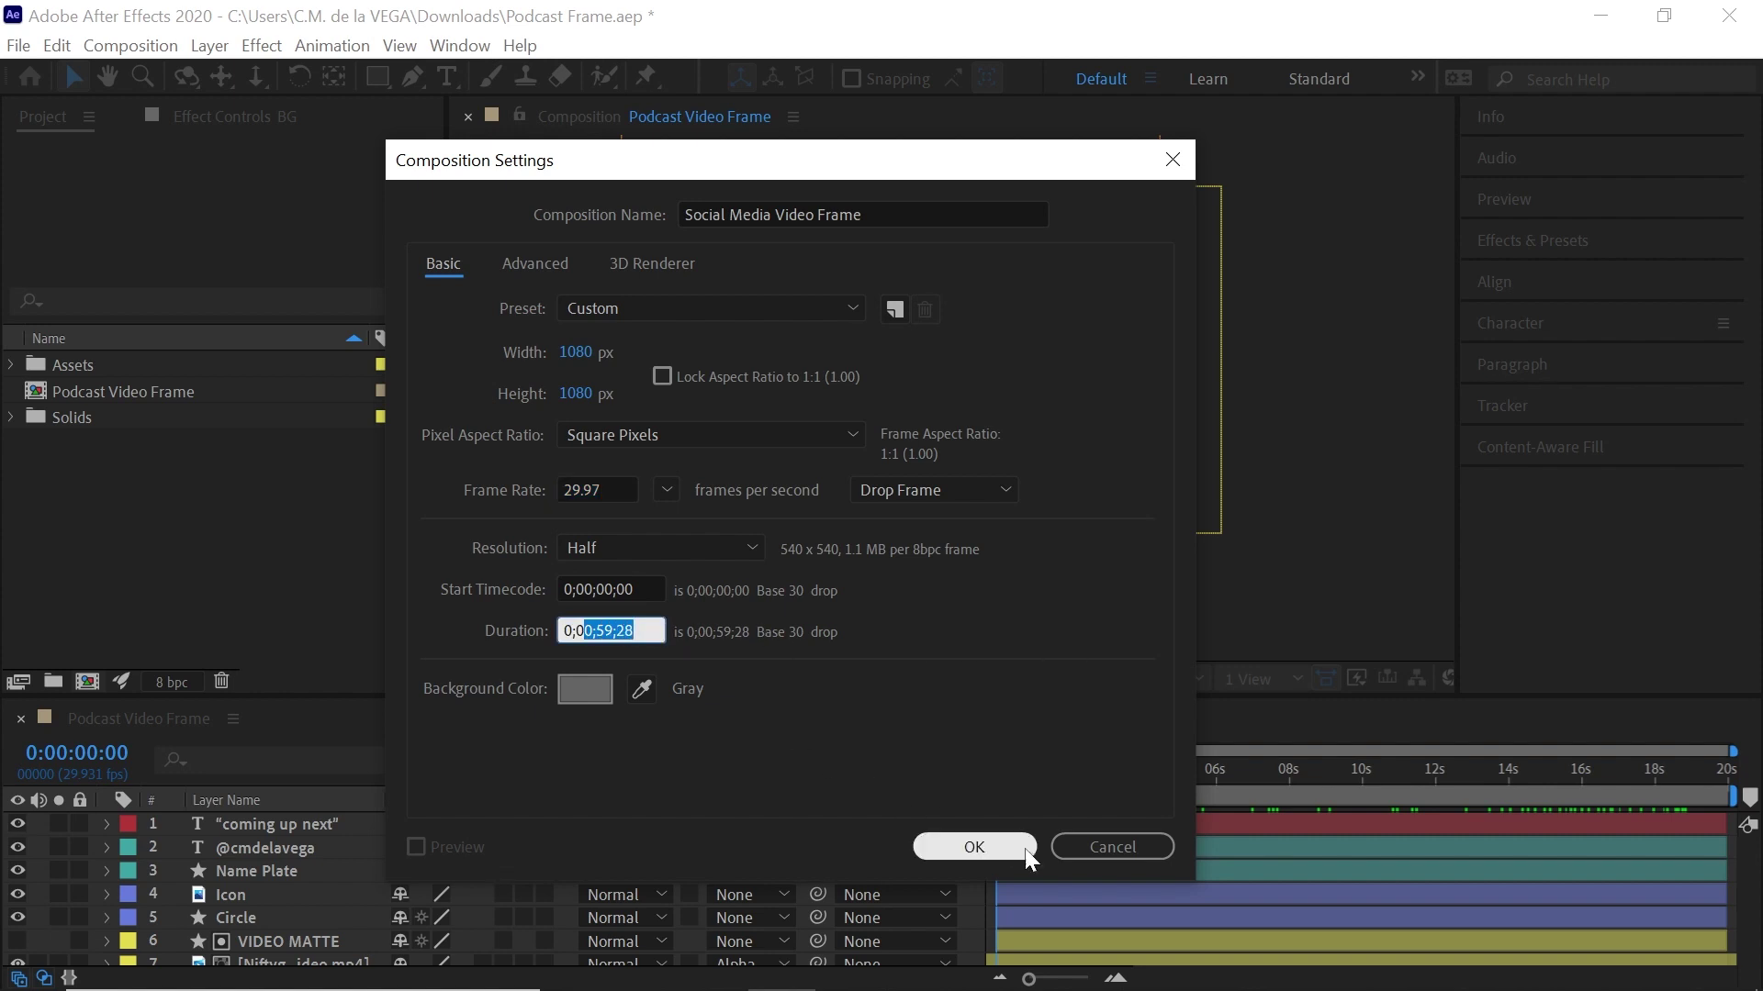
click(977, 849)
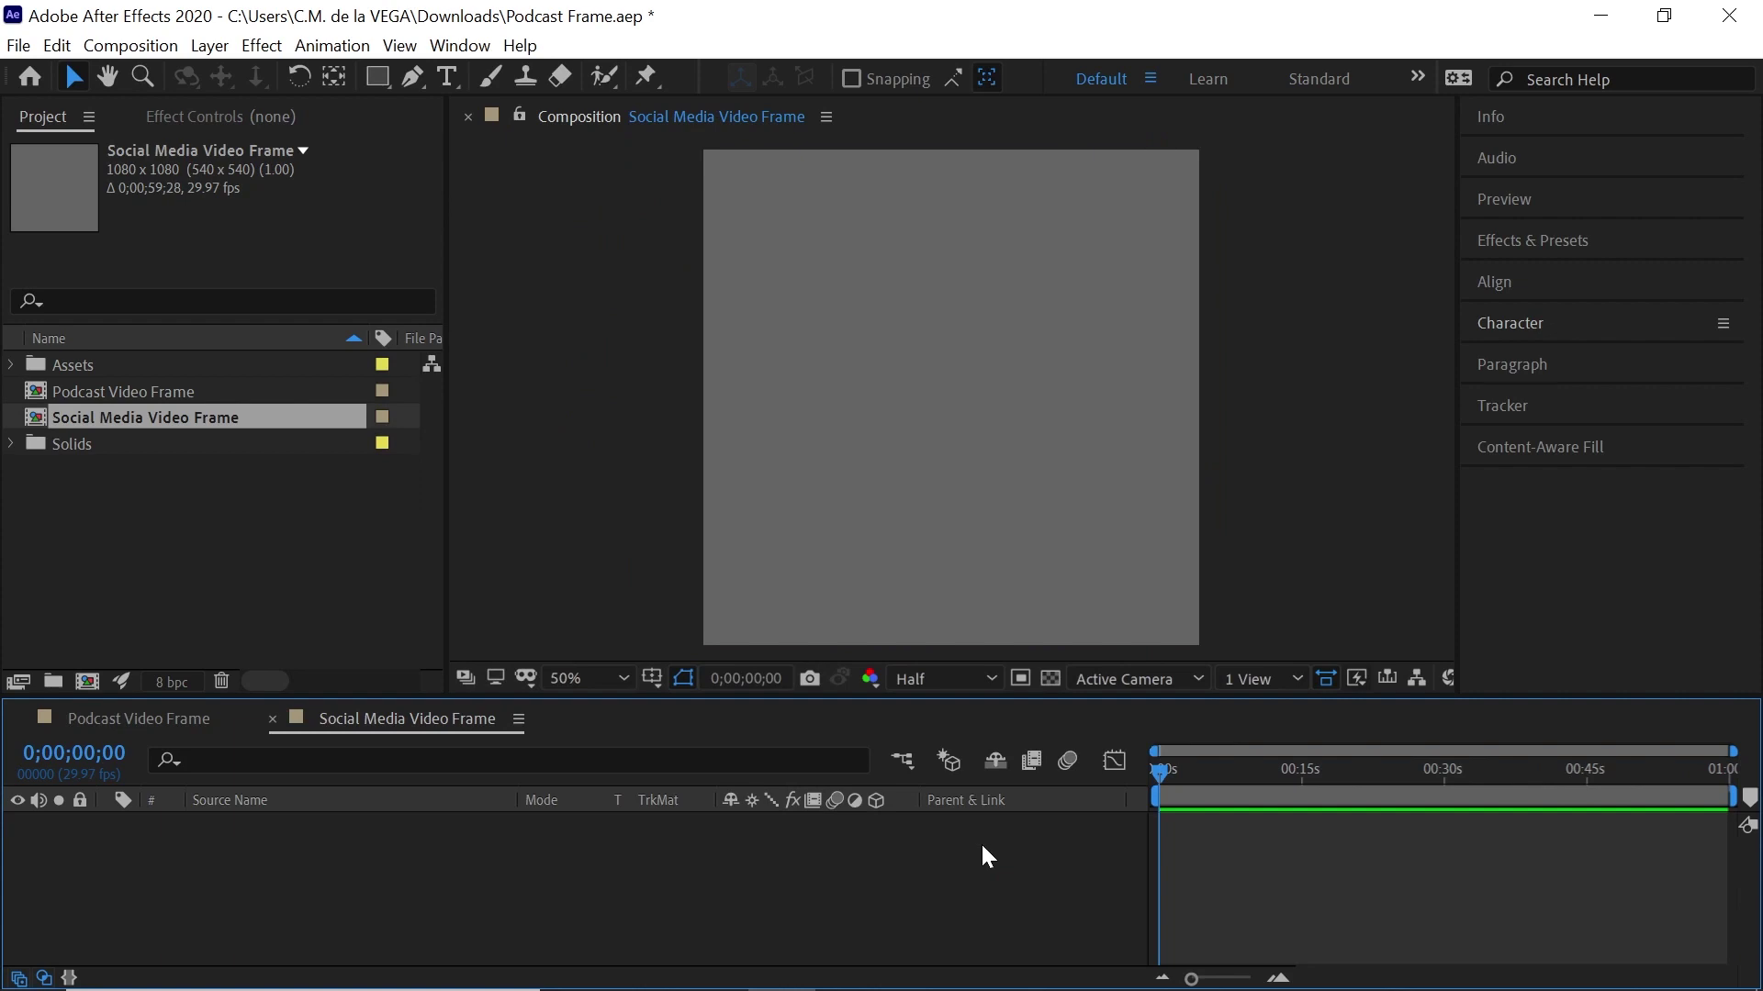
Add a comp-sized solid layer in a pale gray-red colour with Ctrl+Y
key(ctrl+y)
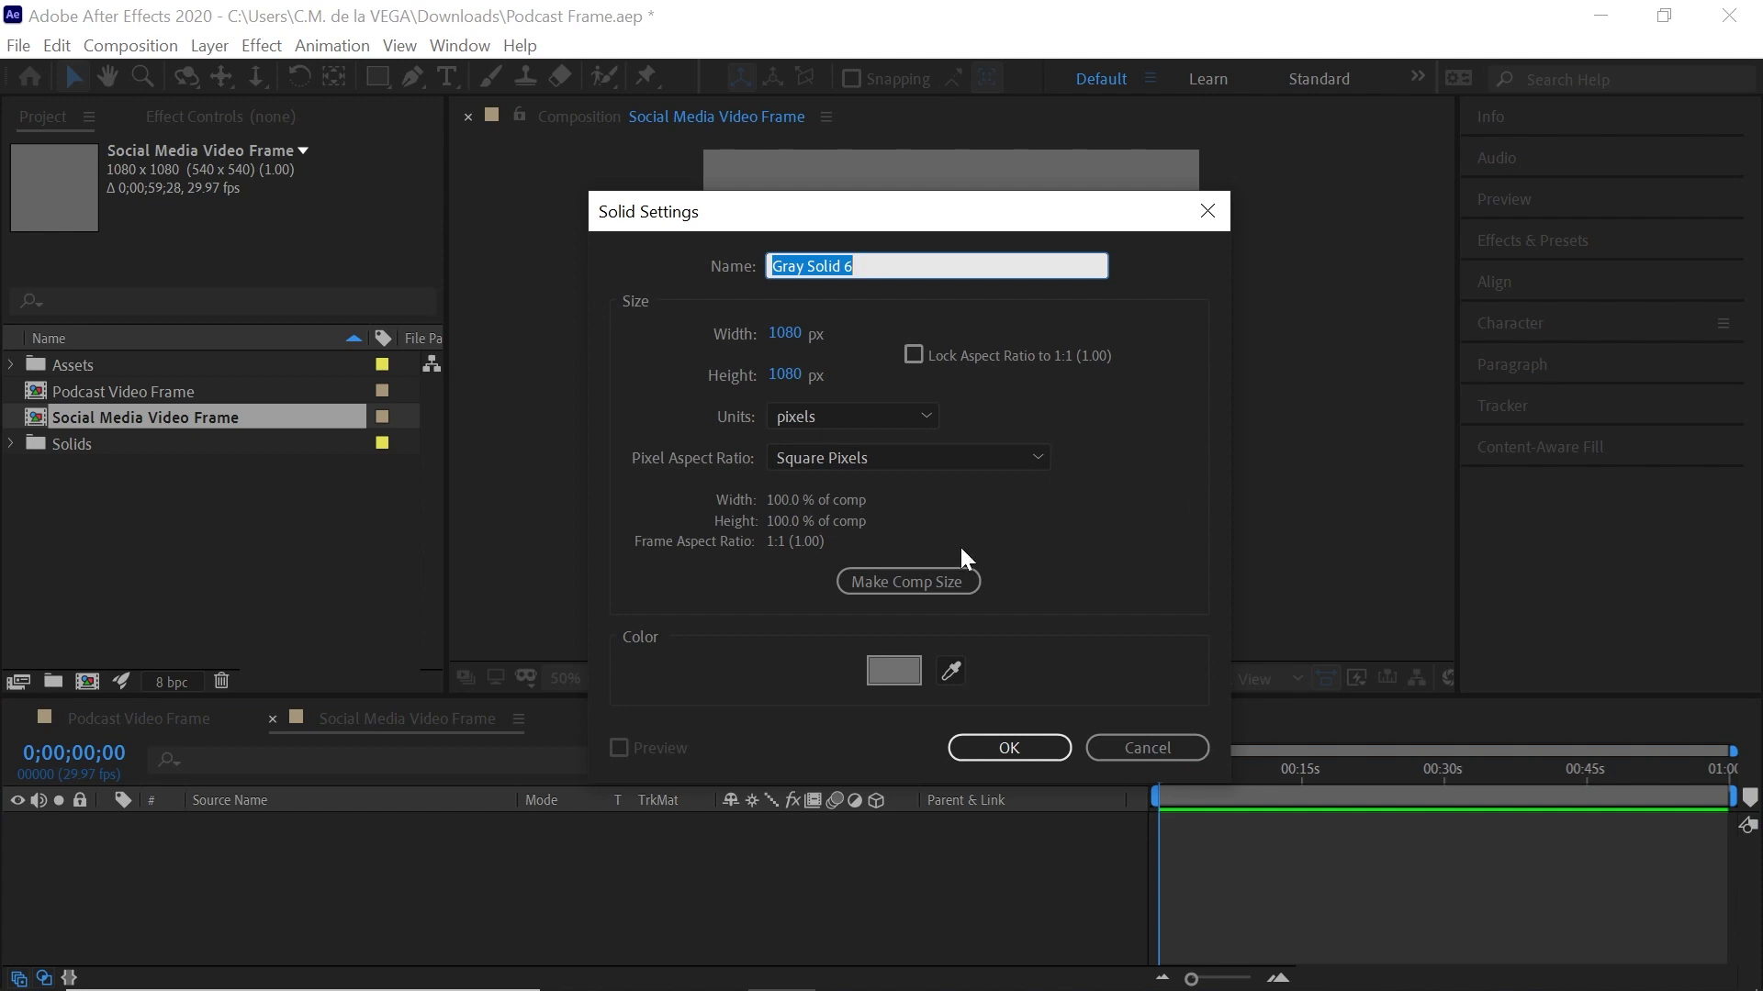
click(923, 582)
click(912, 677)
click(195, 603)
click(749, 455)
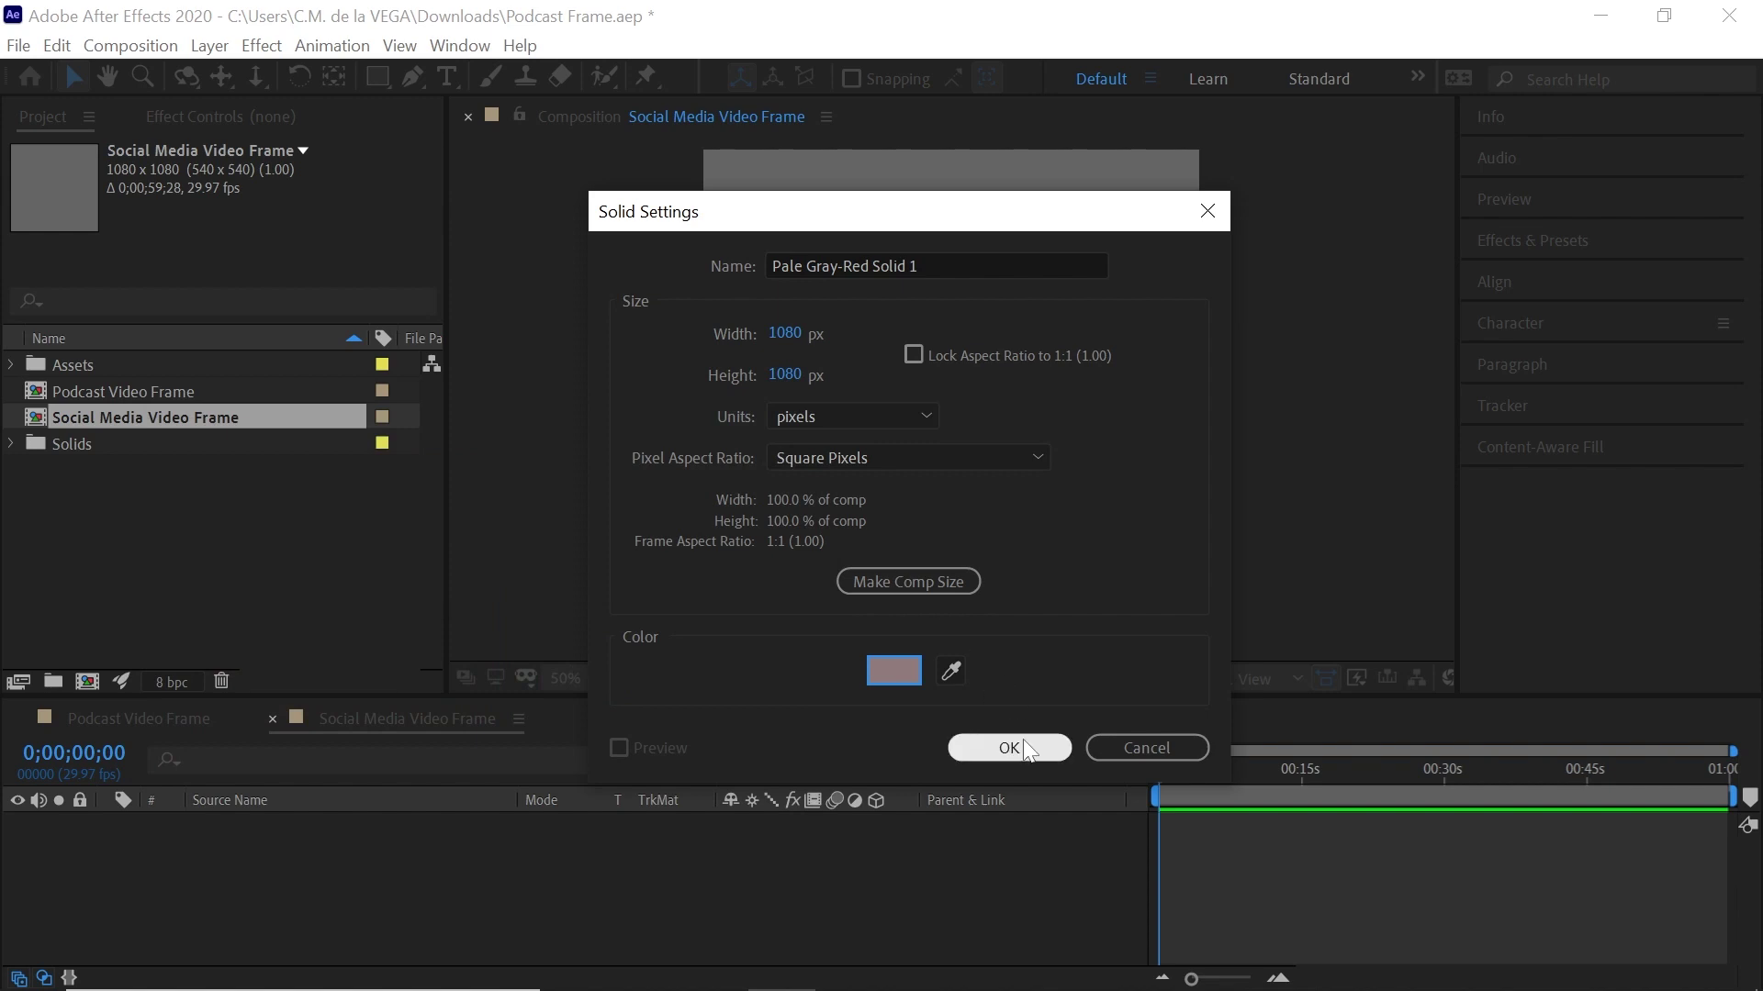
click(1009, 748)
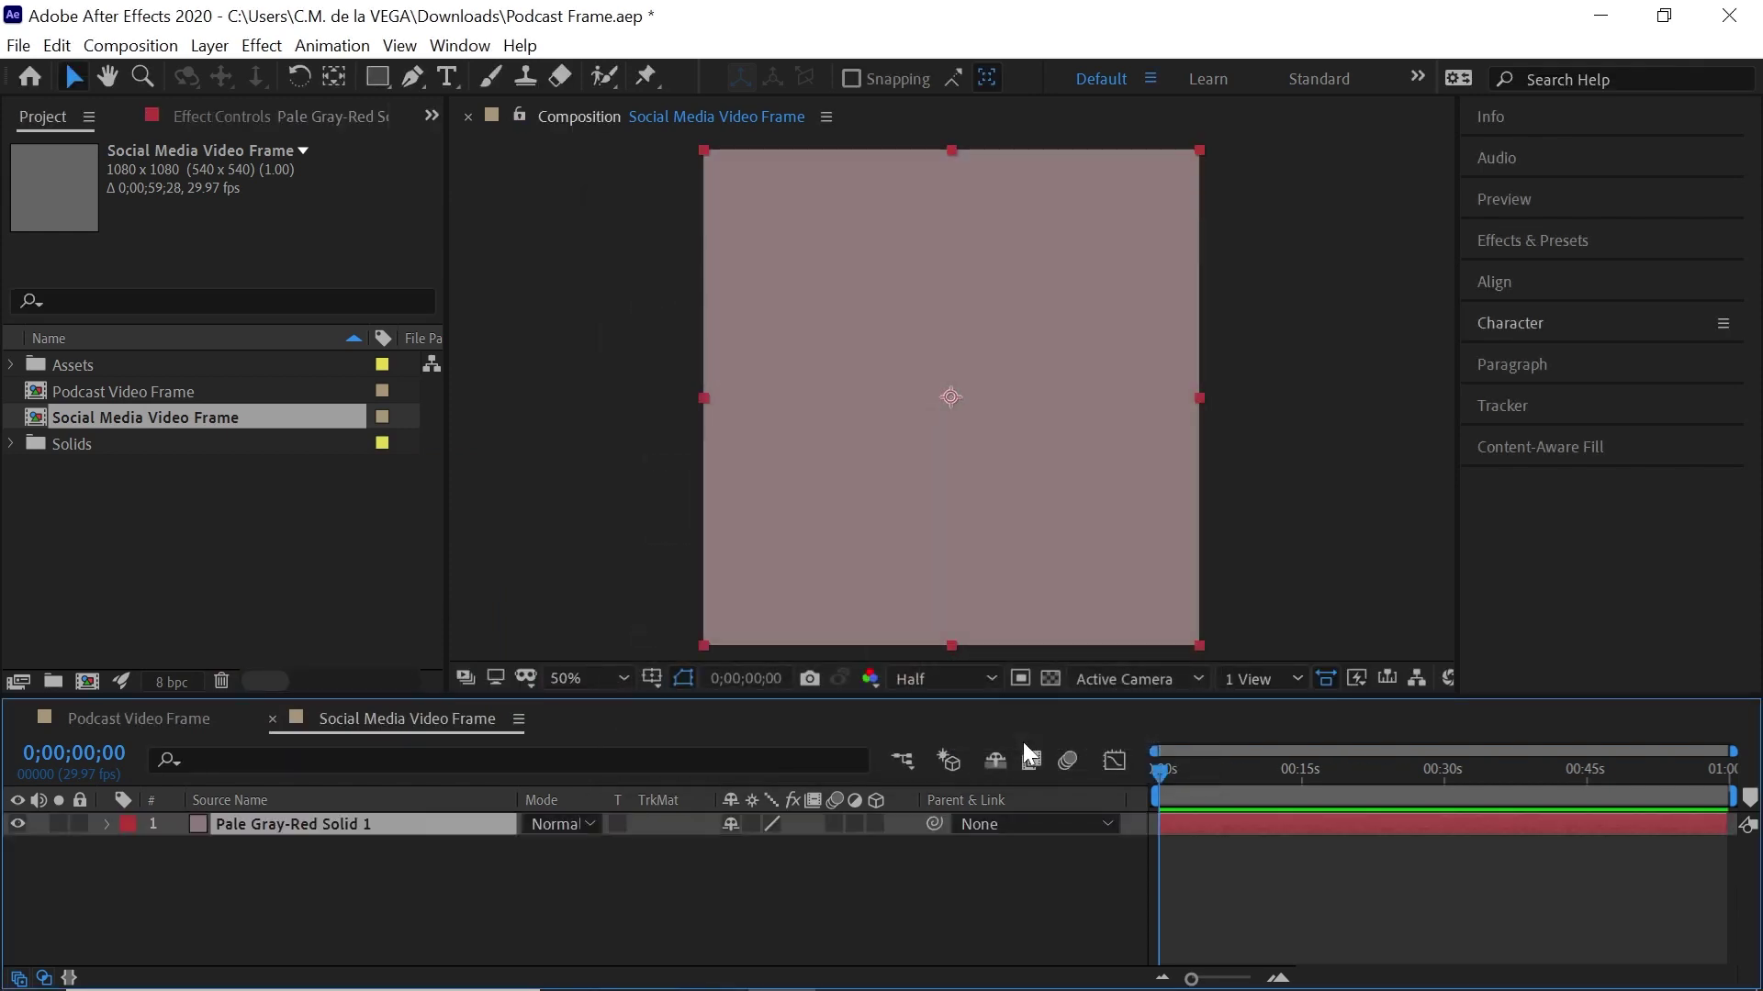
click(263, 46)
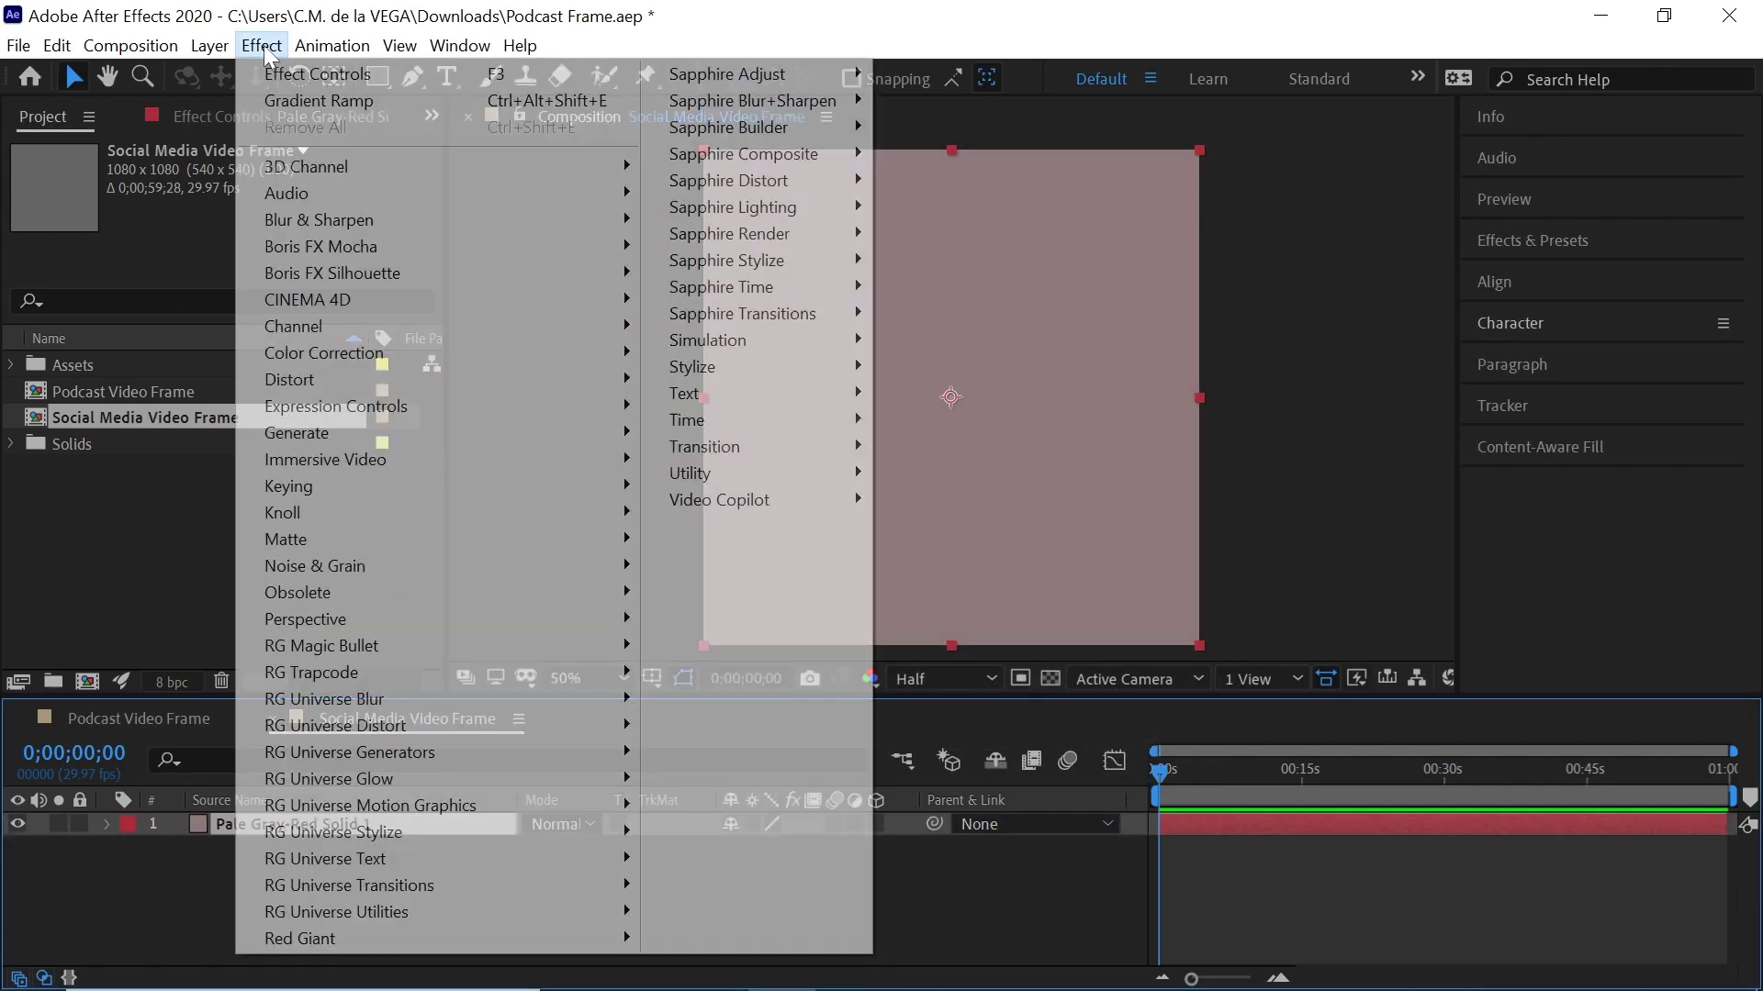
mouse_move(432, 429)
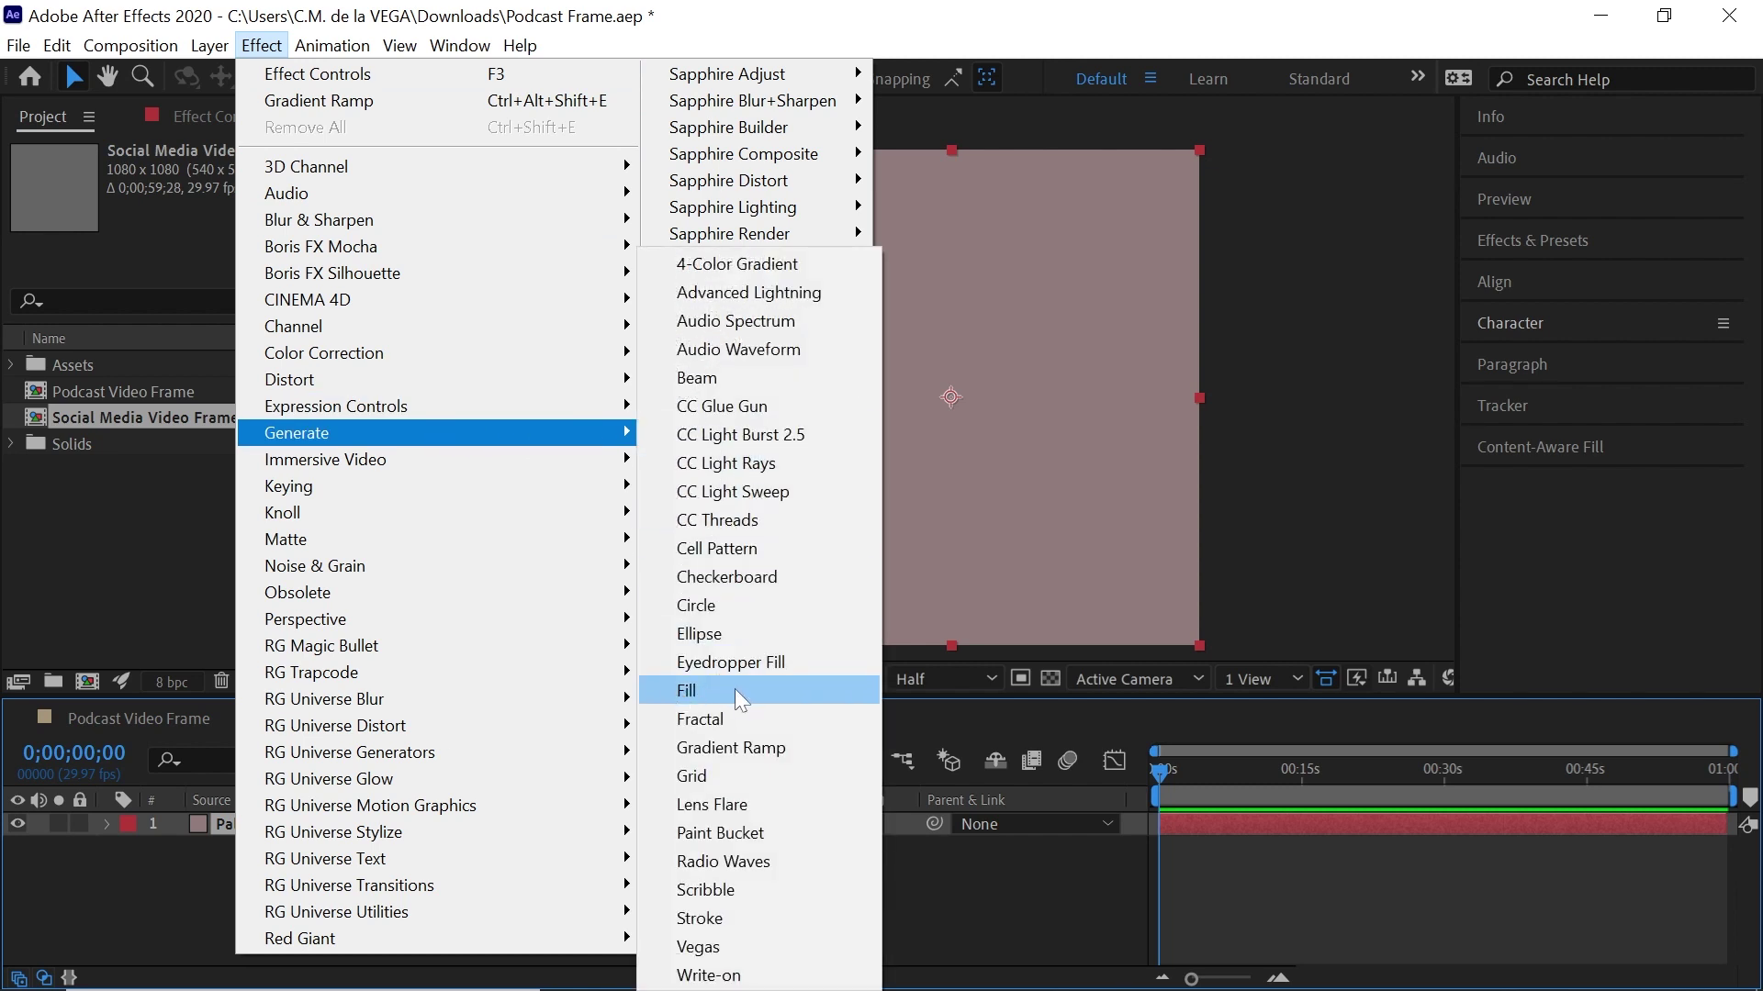
Apply Gradient Ramp to the solid and set its start colour to teal 15A095
click(810, 747)
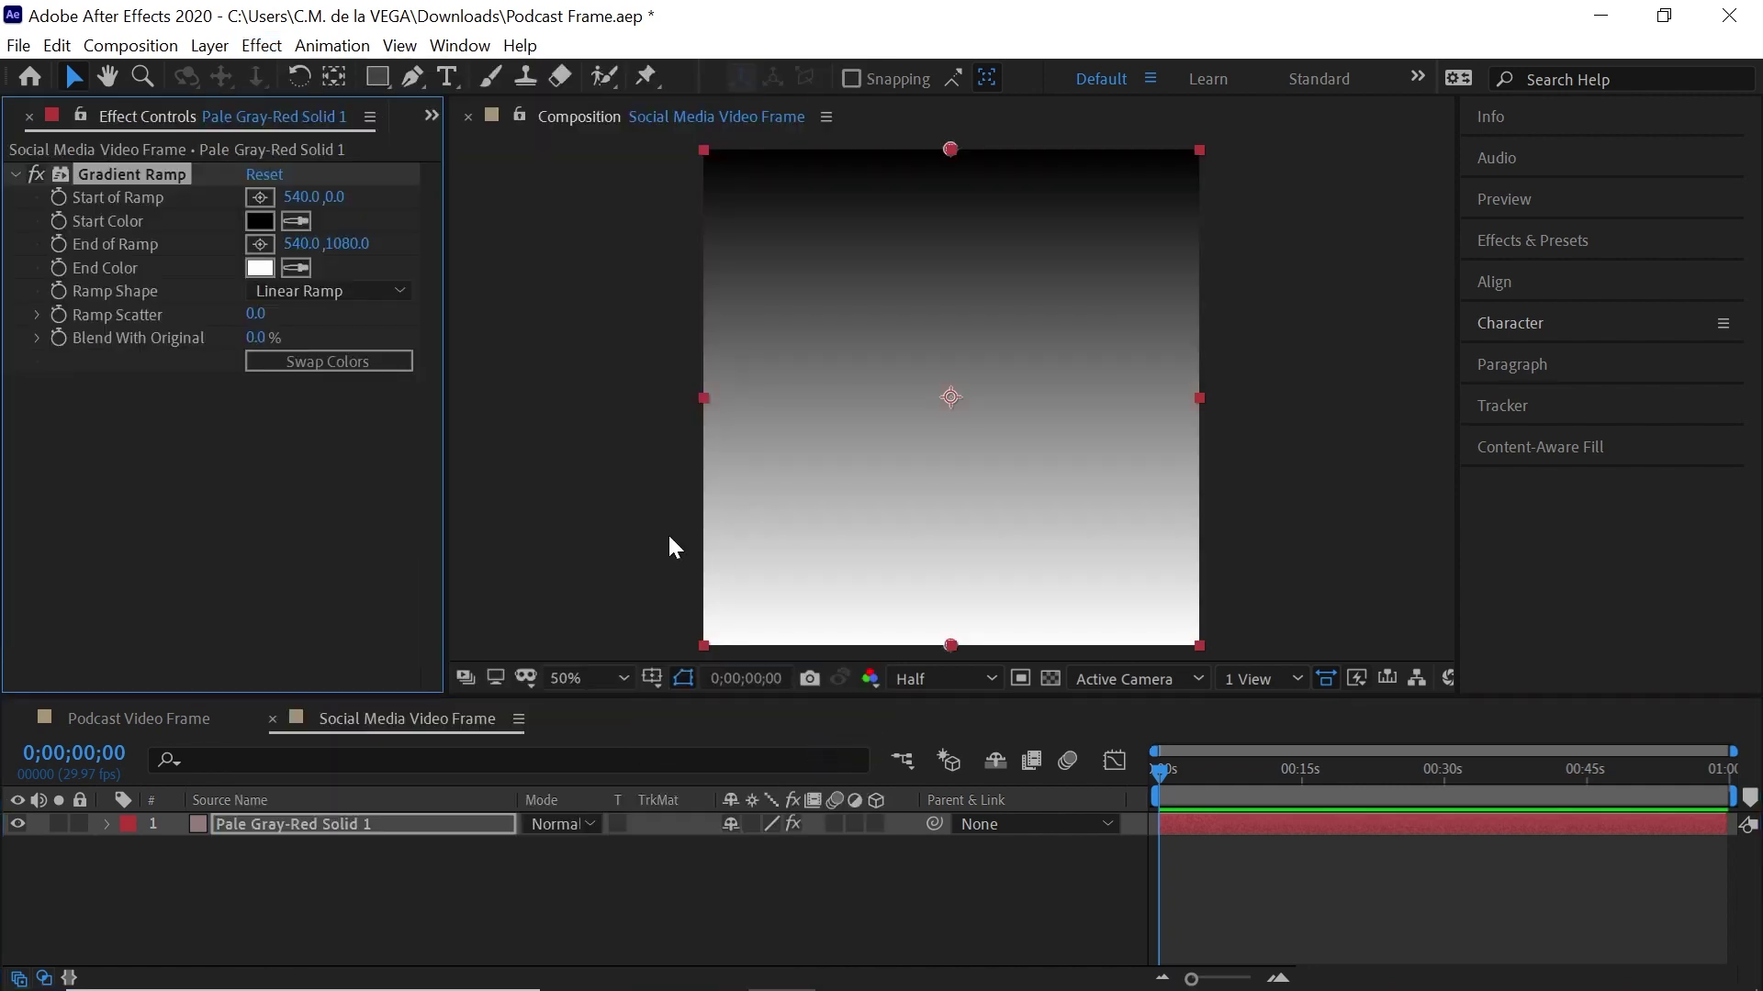
click(260, 222)
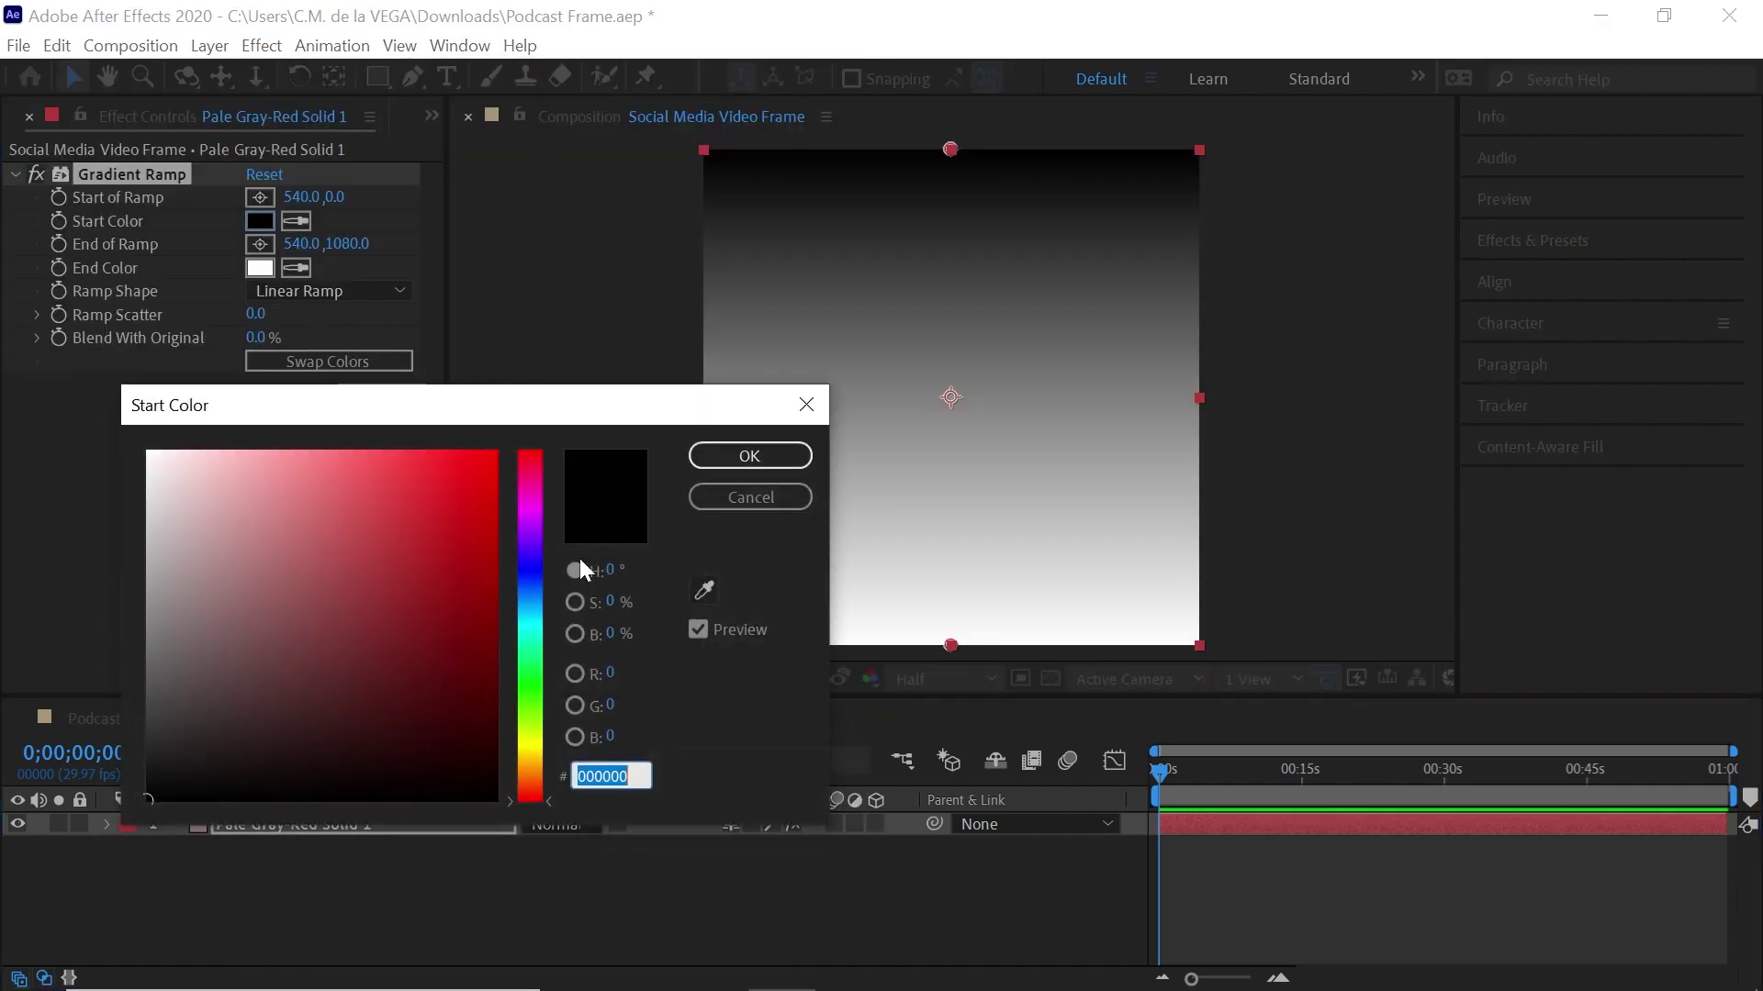
click(530, 632)
click(446, 545)
click(446, 573)
drag(512, 630, 510, 630)
drag(459, 577, 451, 581)
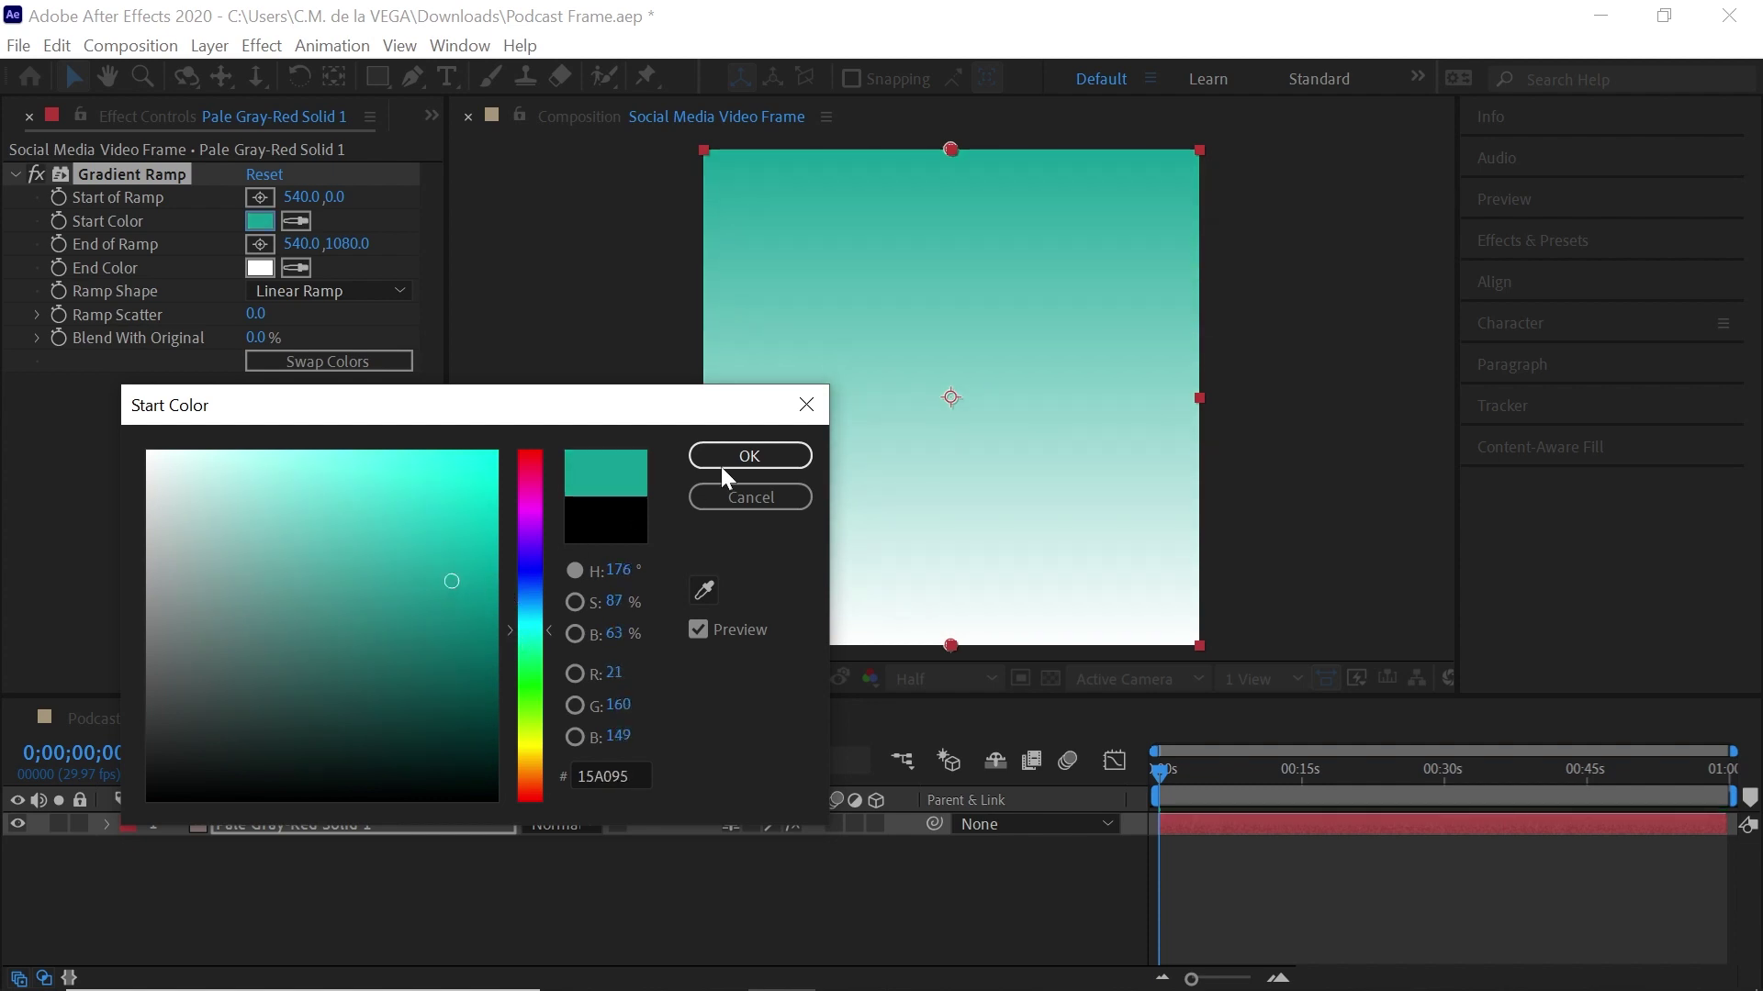
click(725, 465)
Set the gradient's end colour to very dark teal 03221F
click(296, 267)
click(261, 219)
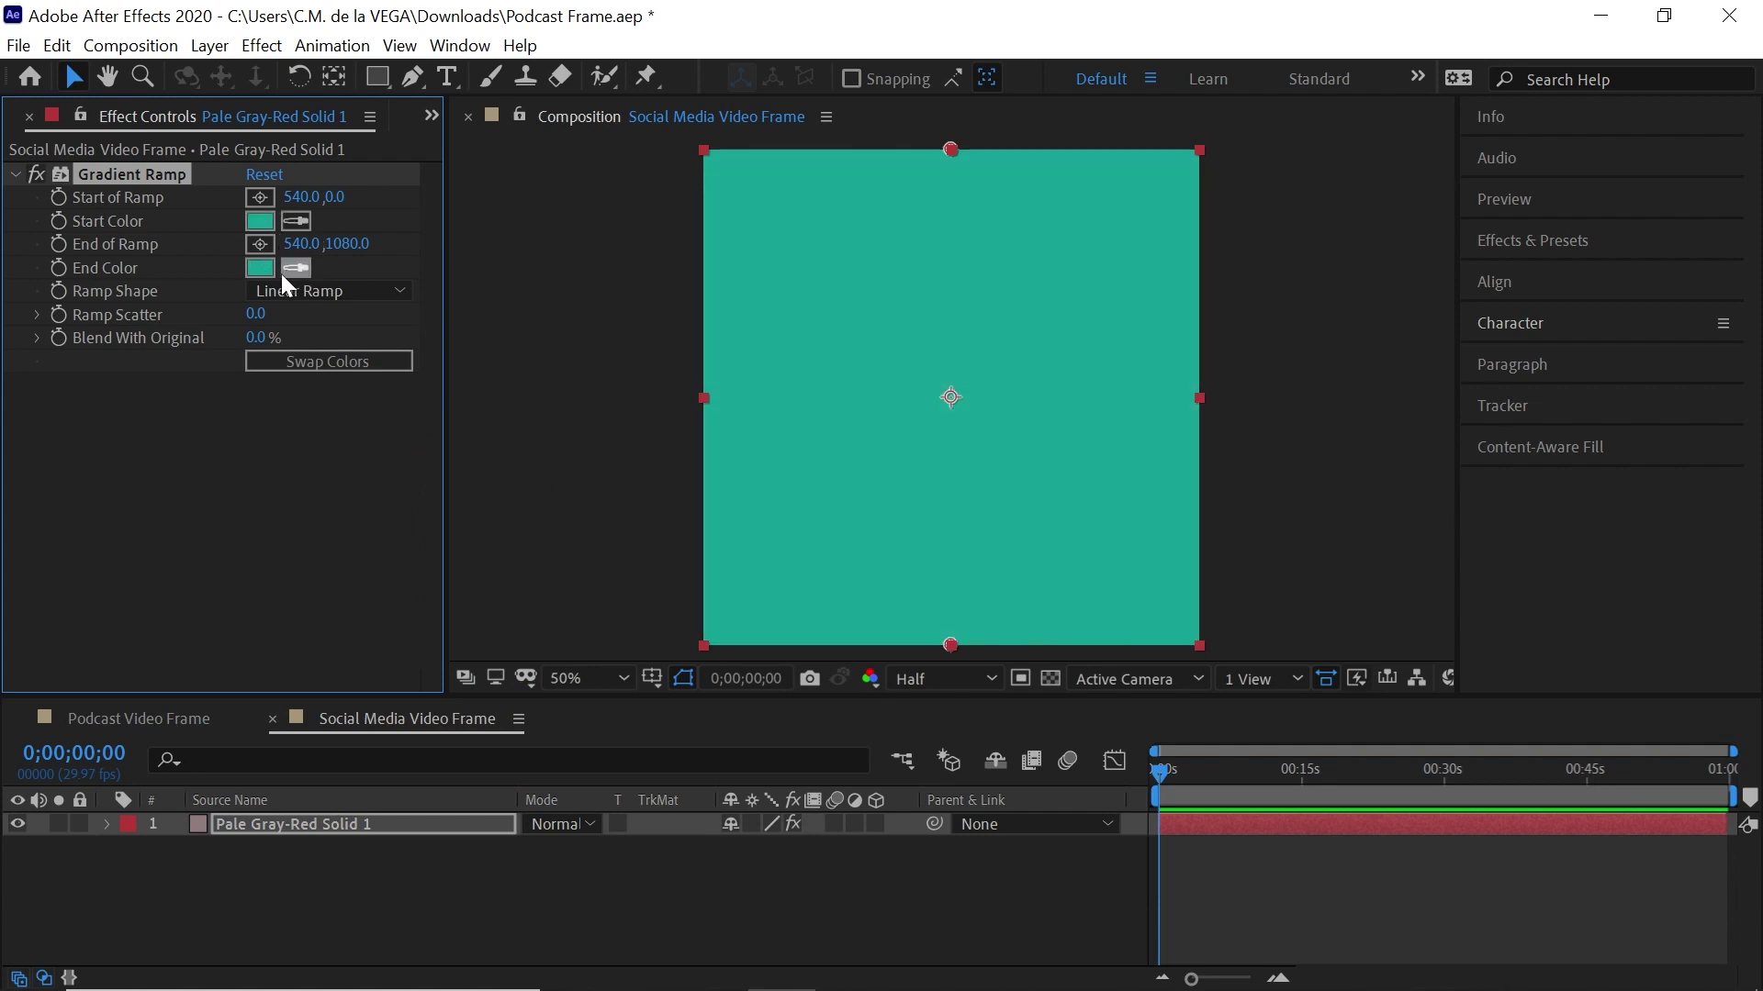
click(261, 267)
drag(444, 587, 466, 754)
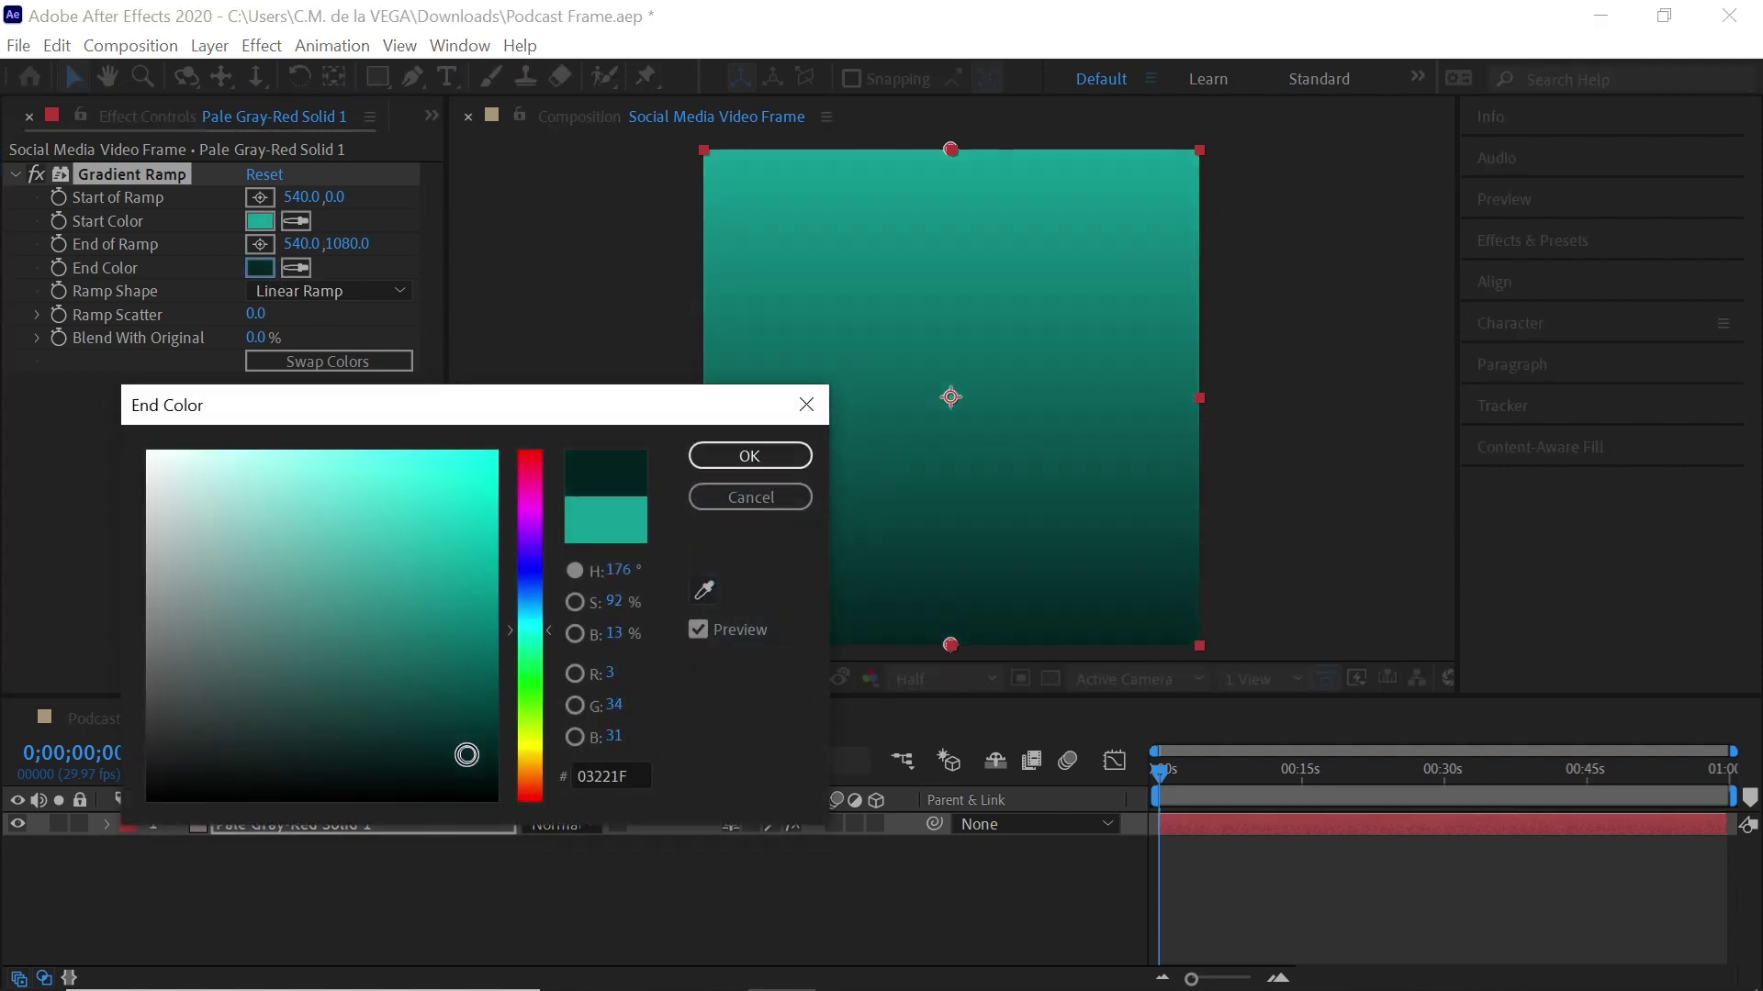
click(747, 455)
Make the ramp radial, with its start near the top centre and its end out to the right
click(334, 292)
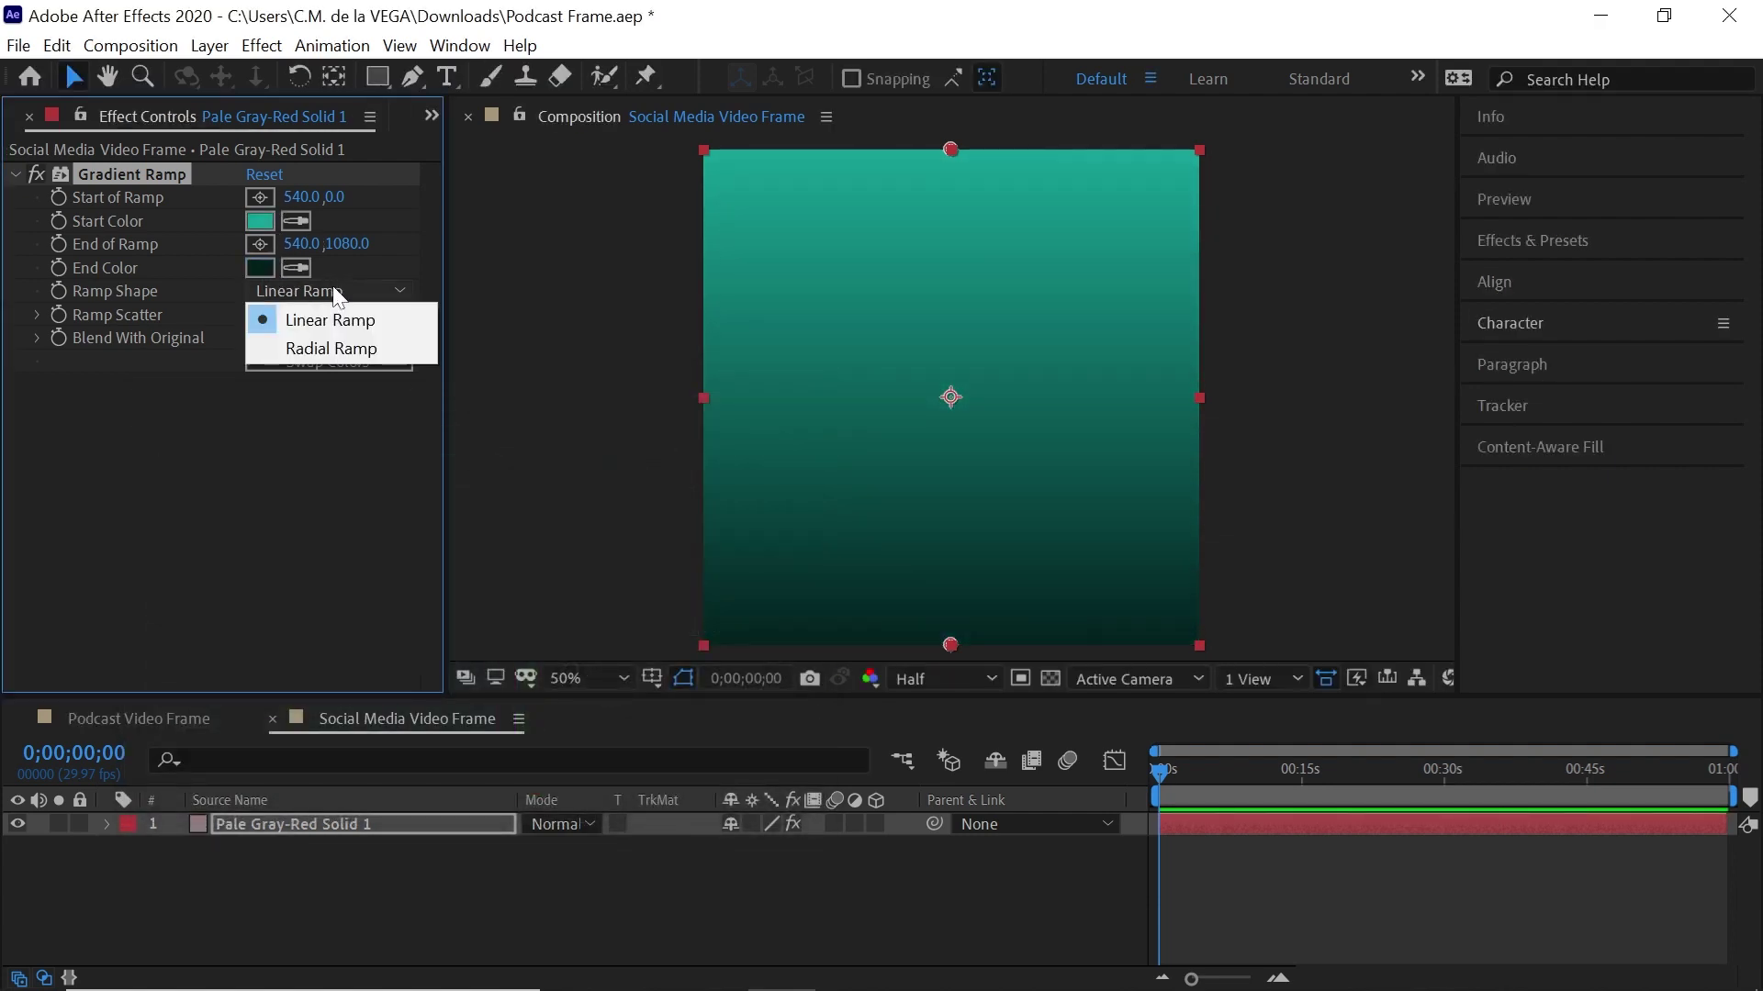
click(330, 347)
drag(950, 150, 947, 172)
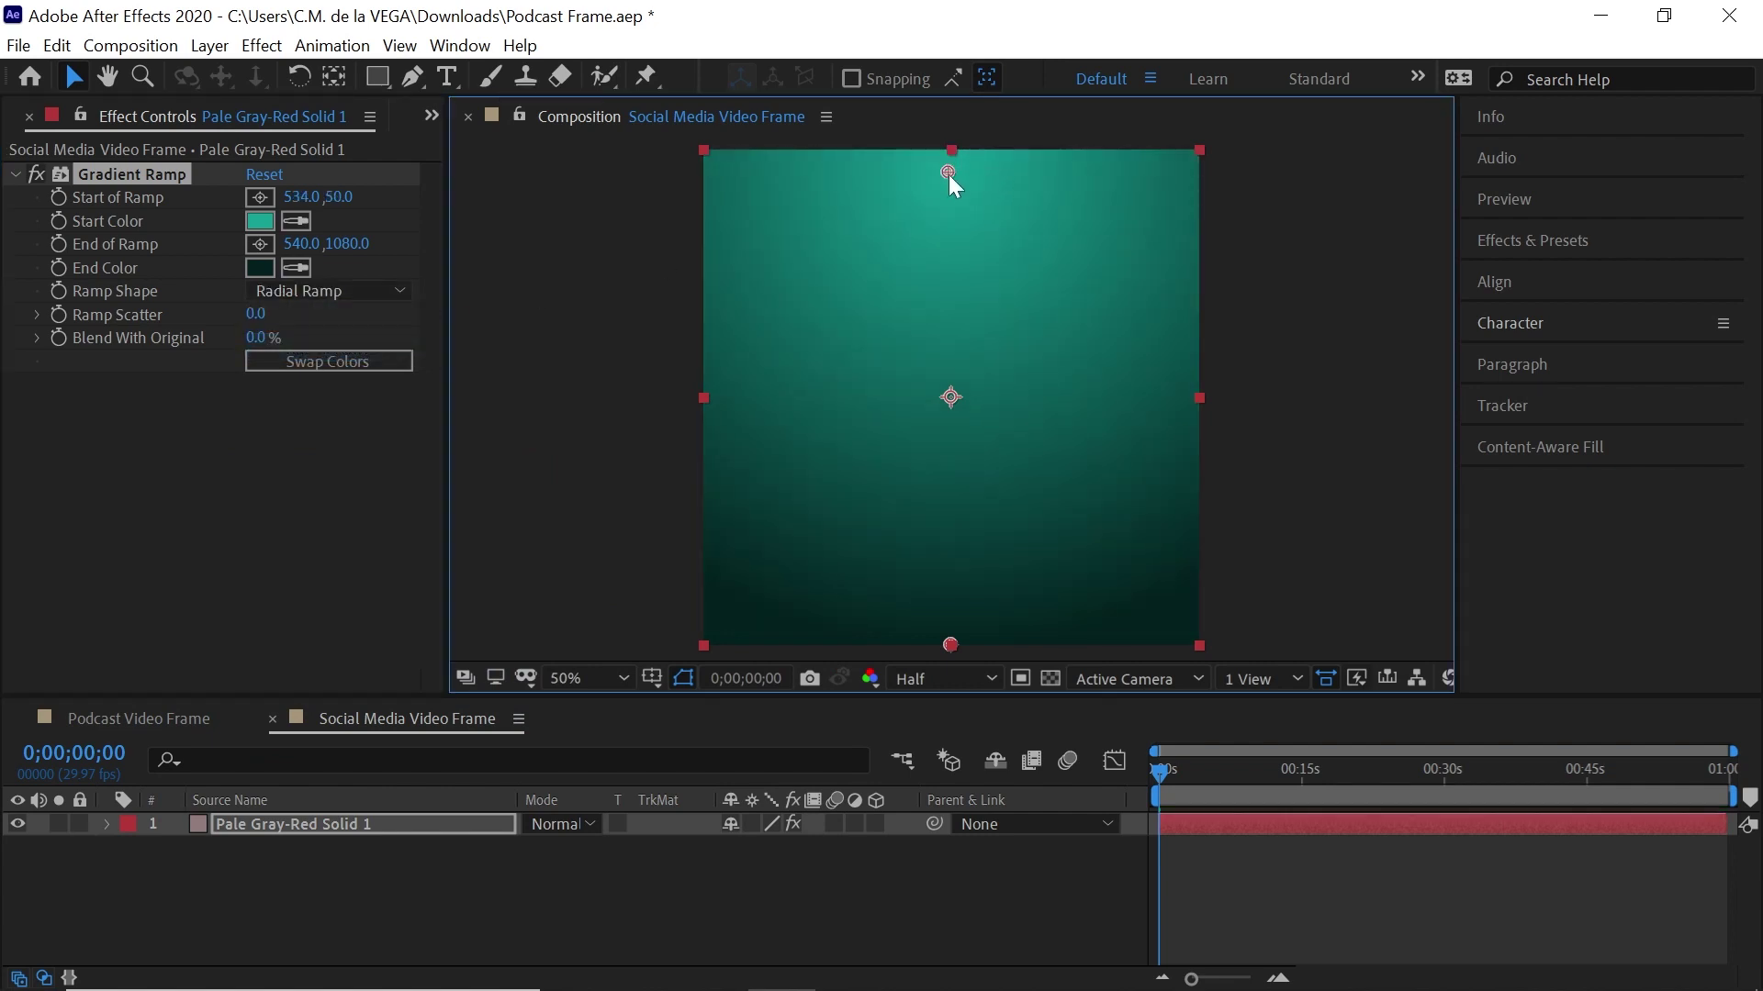
drag(950, 645, 1279, 455)
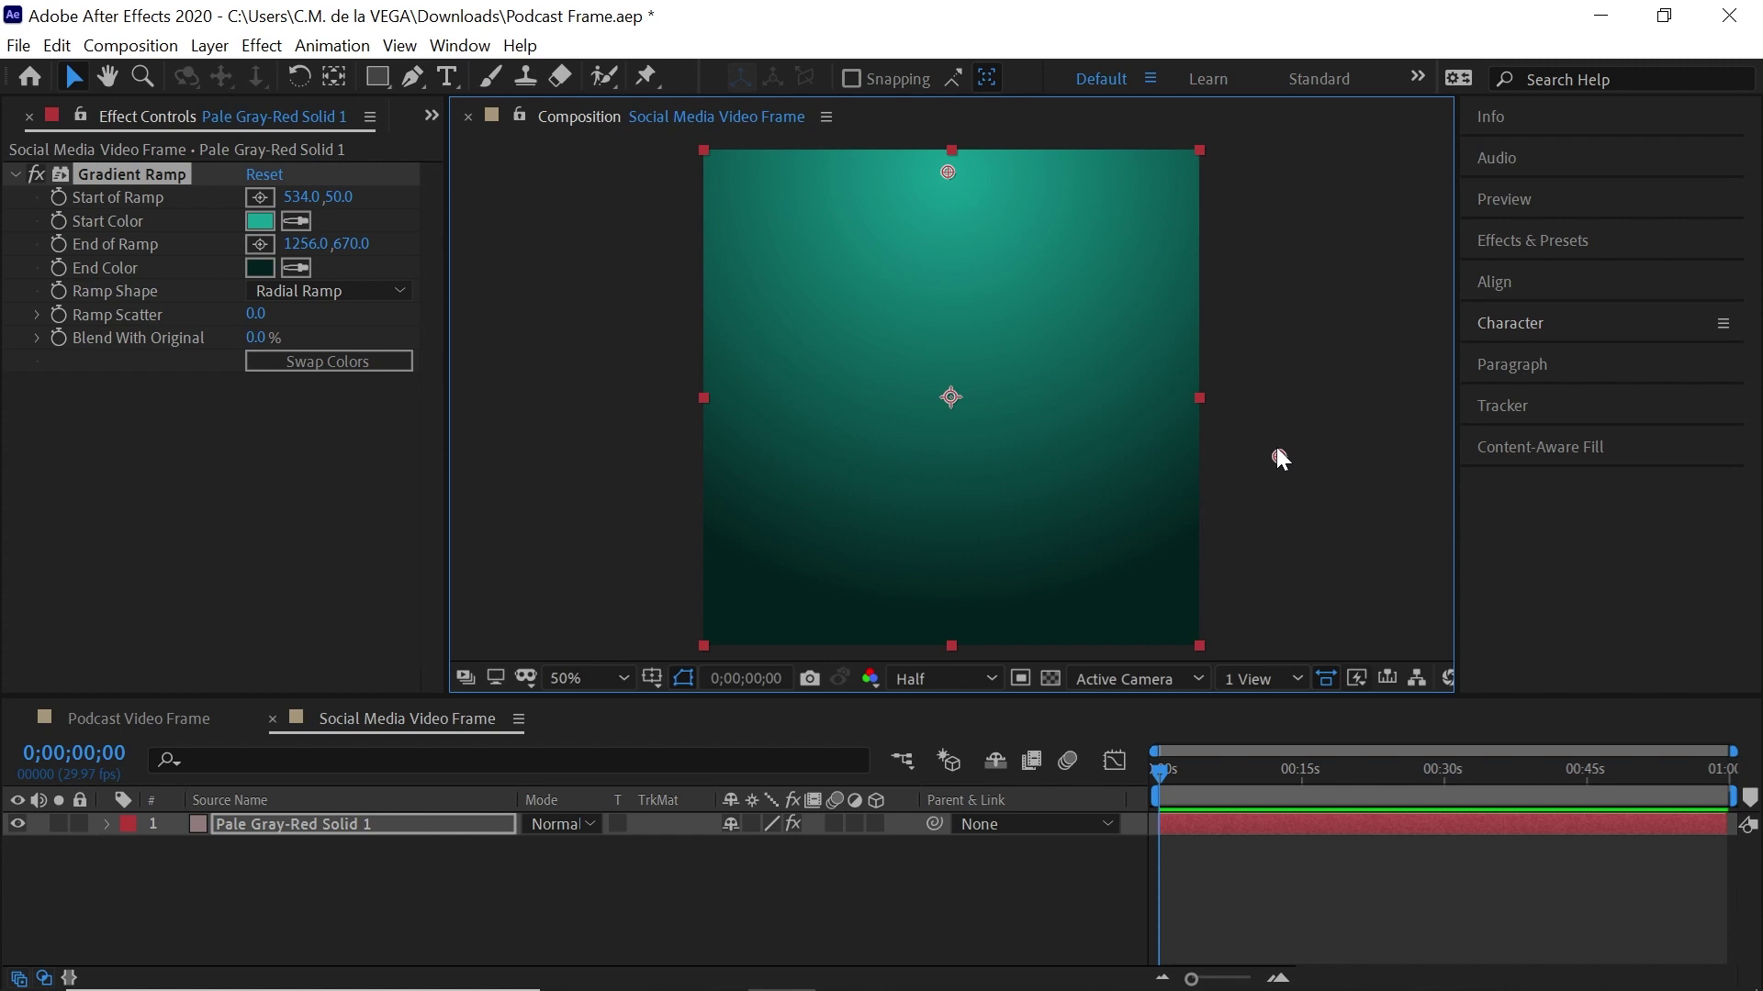
click(320, 823)
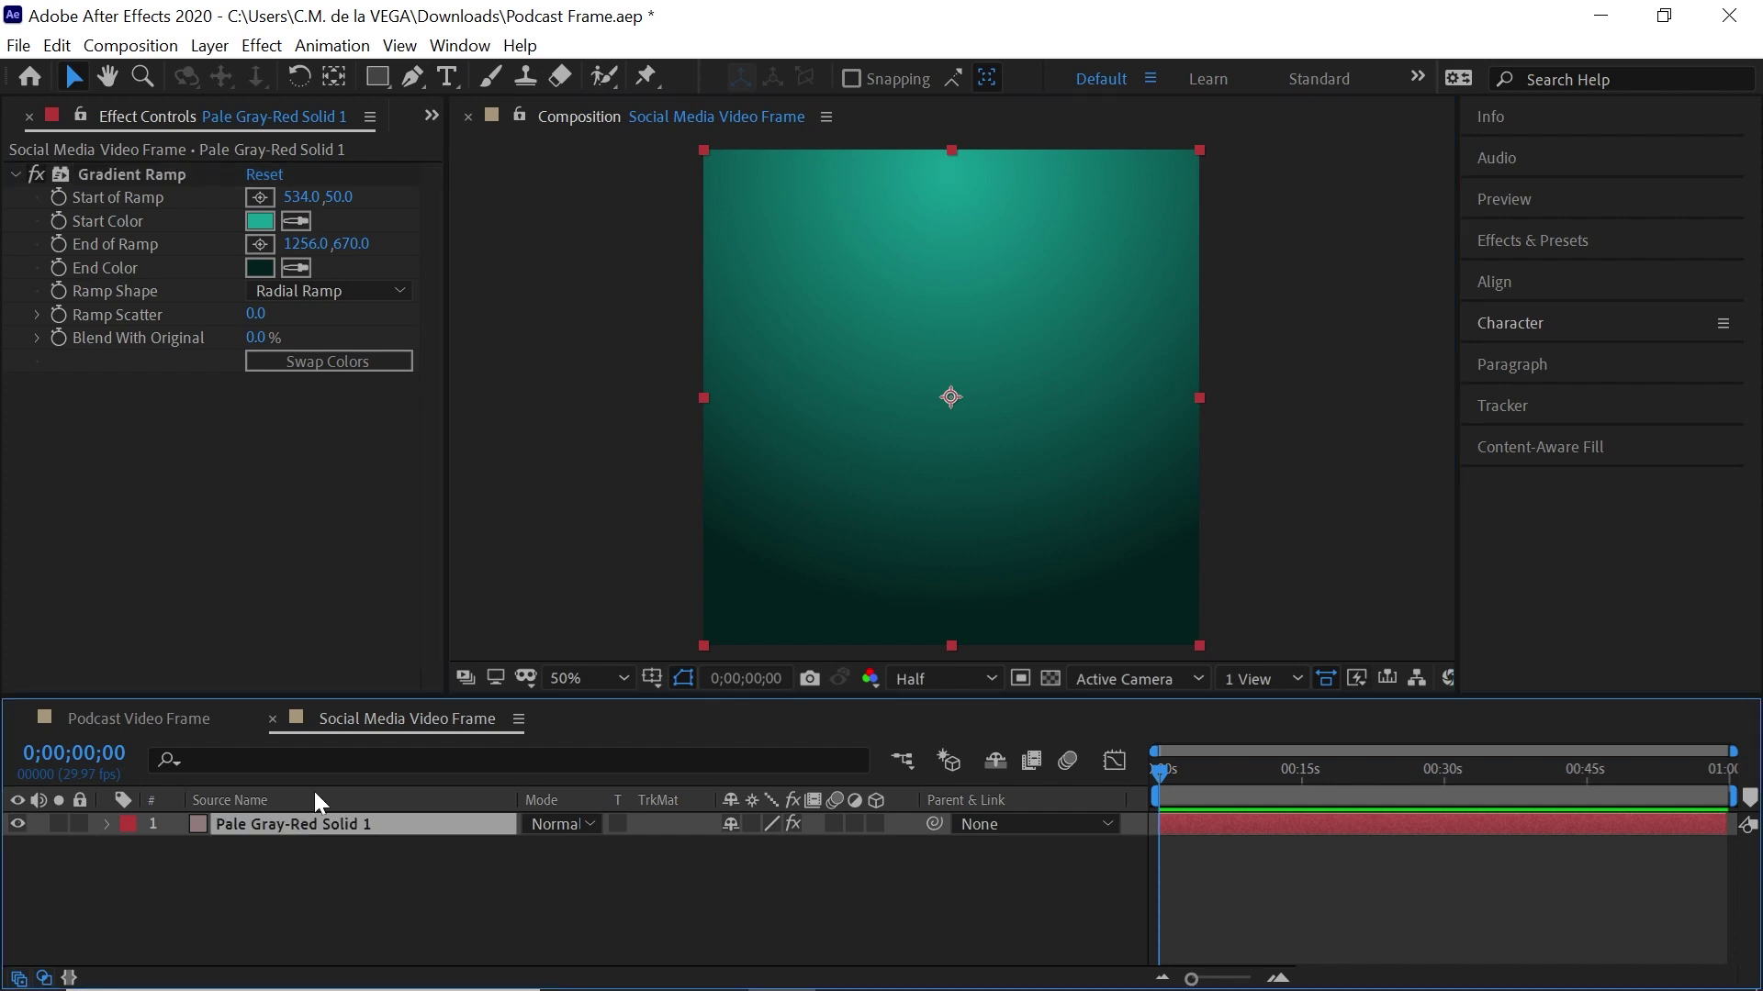
Rename the solid layer BG and set its label colour to None
key(Return)
text(BG)
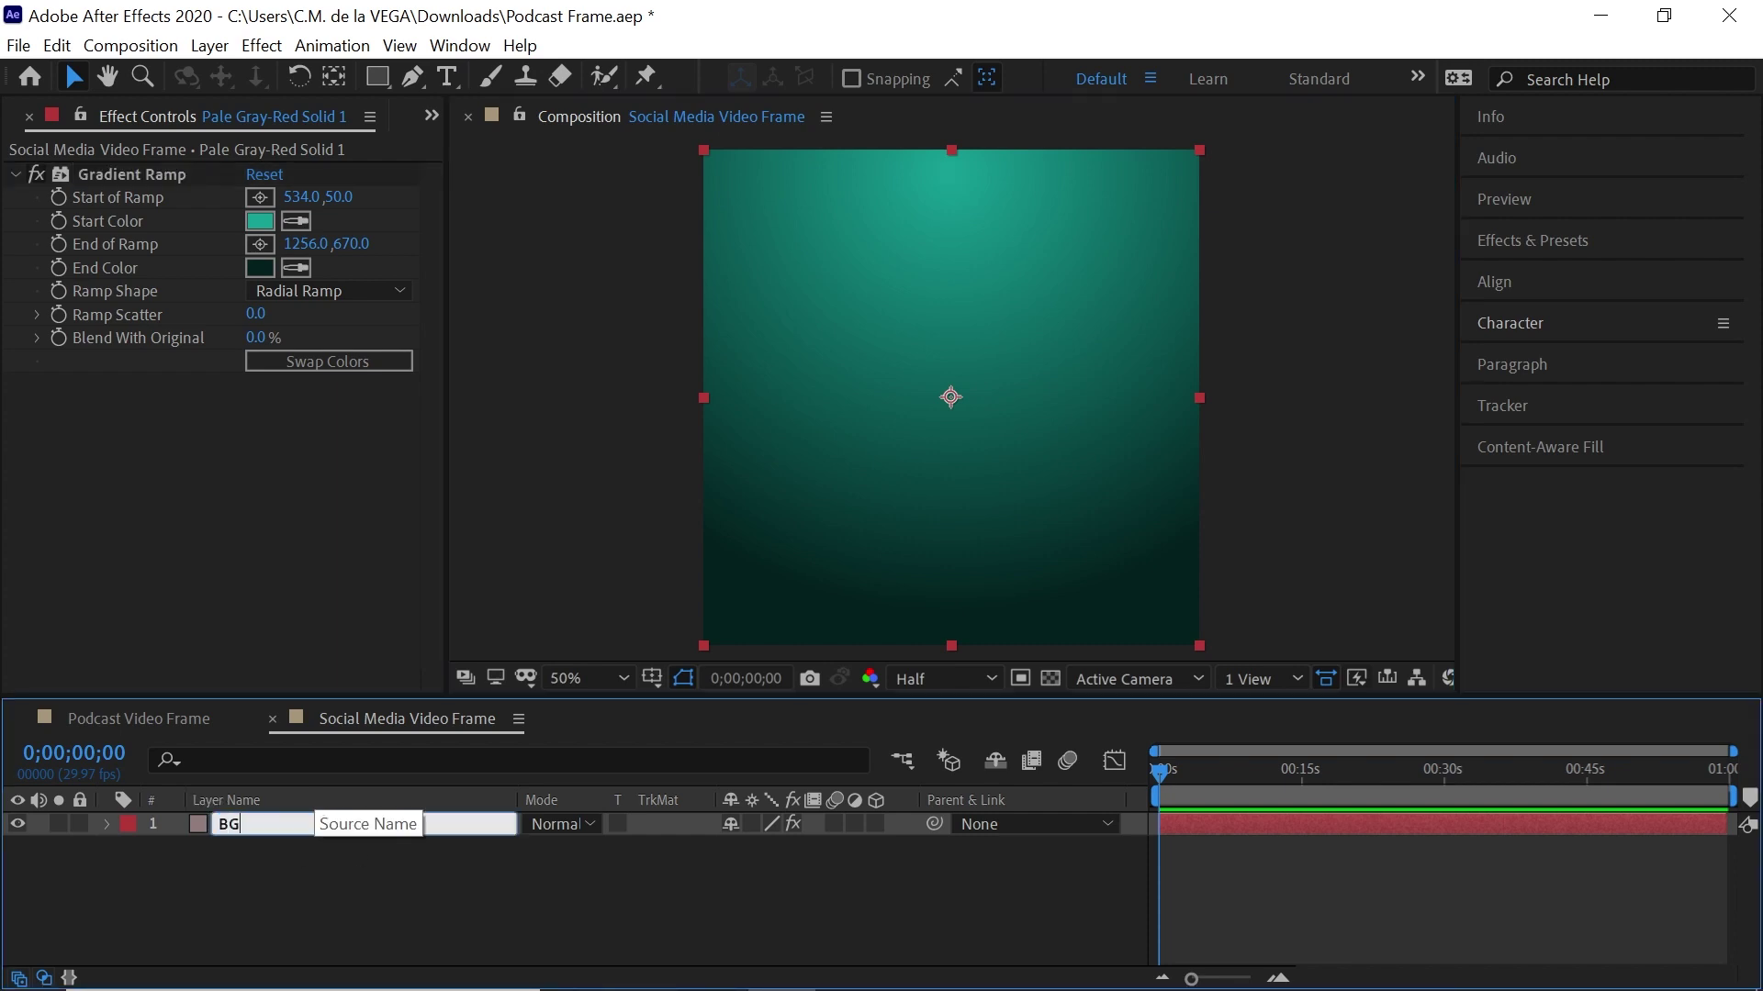
key(Return)
click(128, 825)
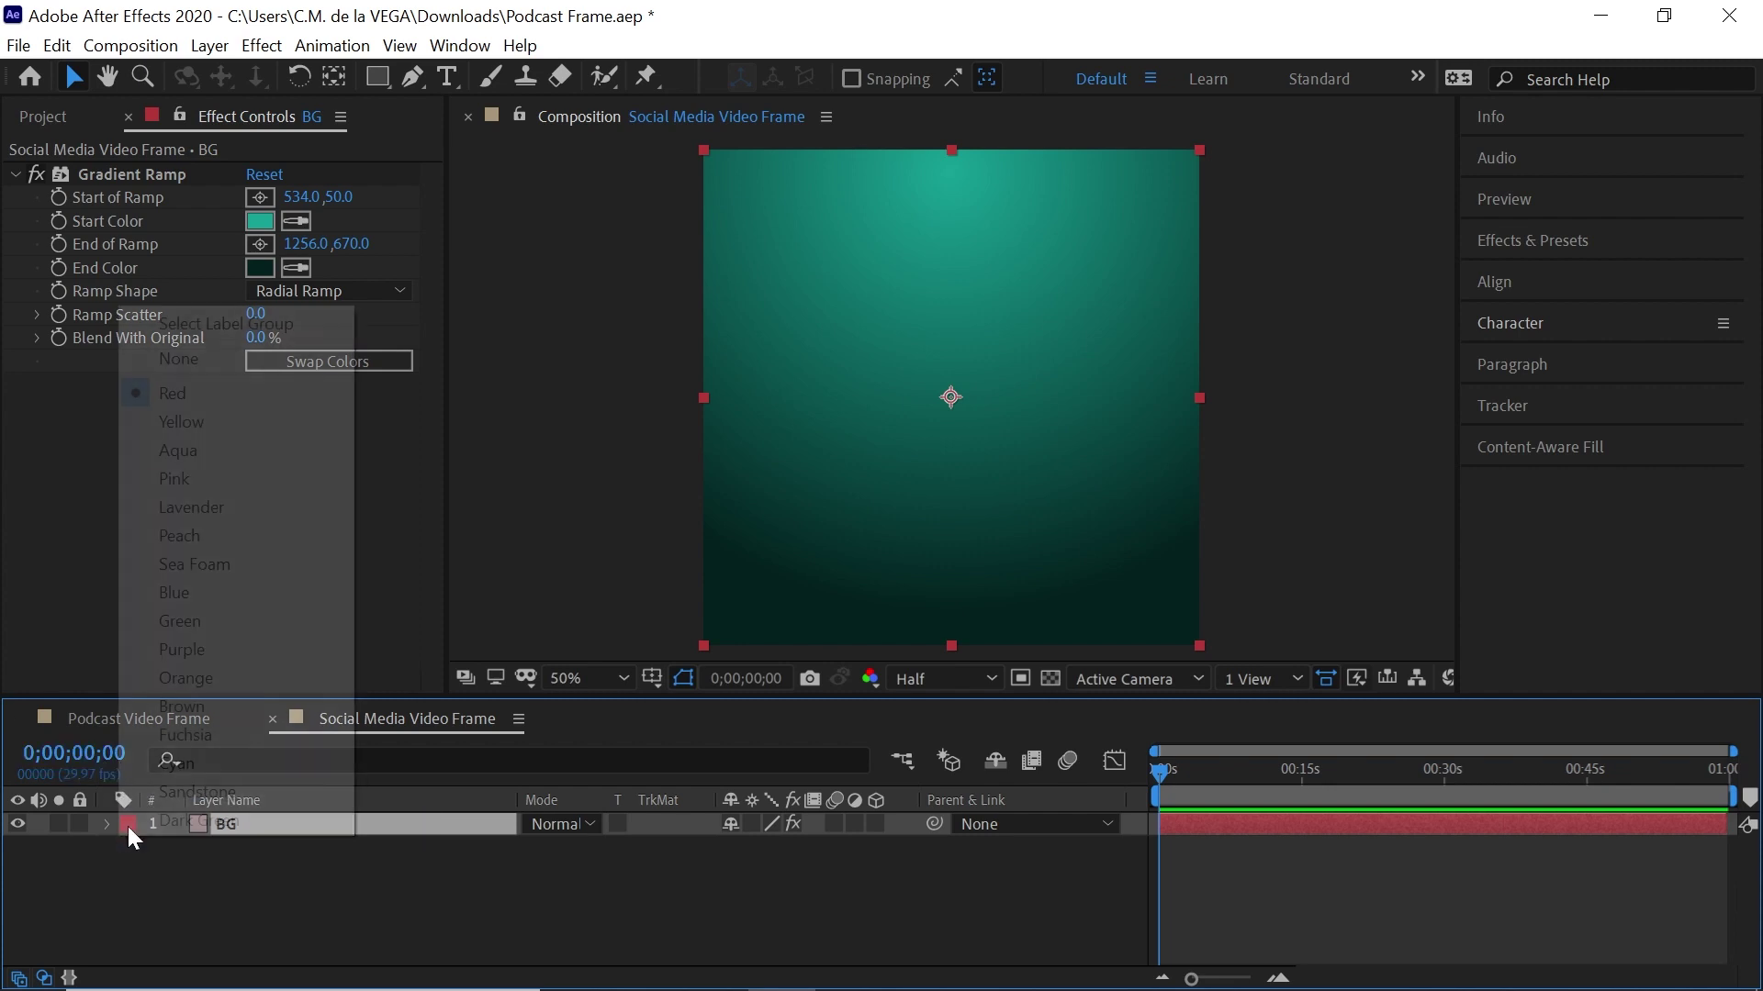
click(174, 359)
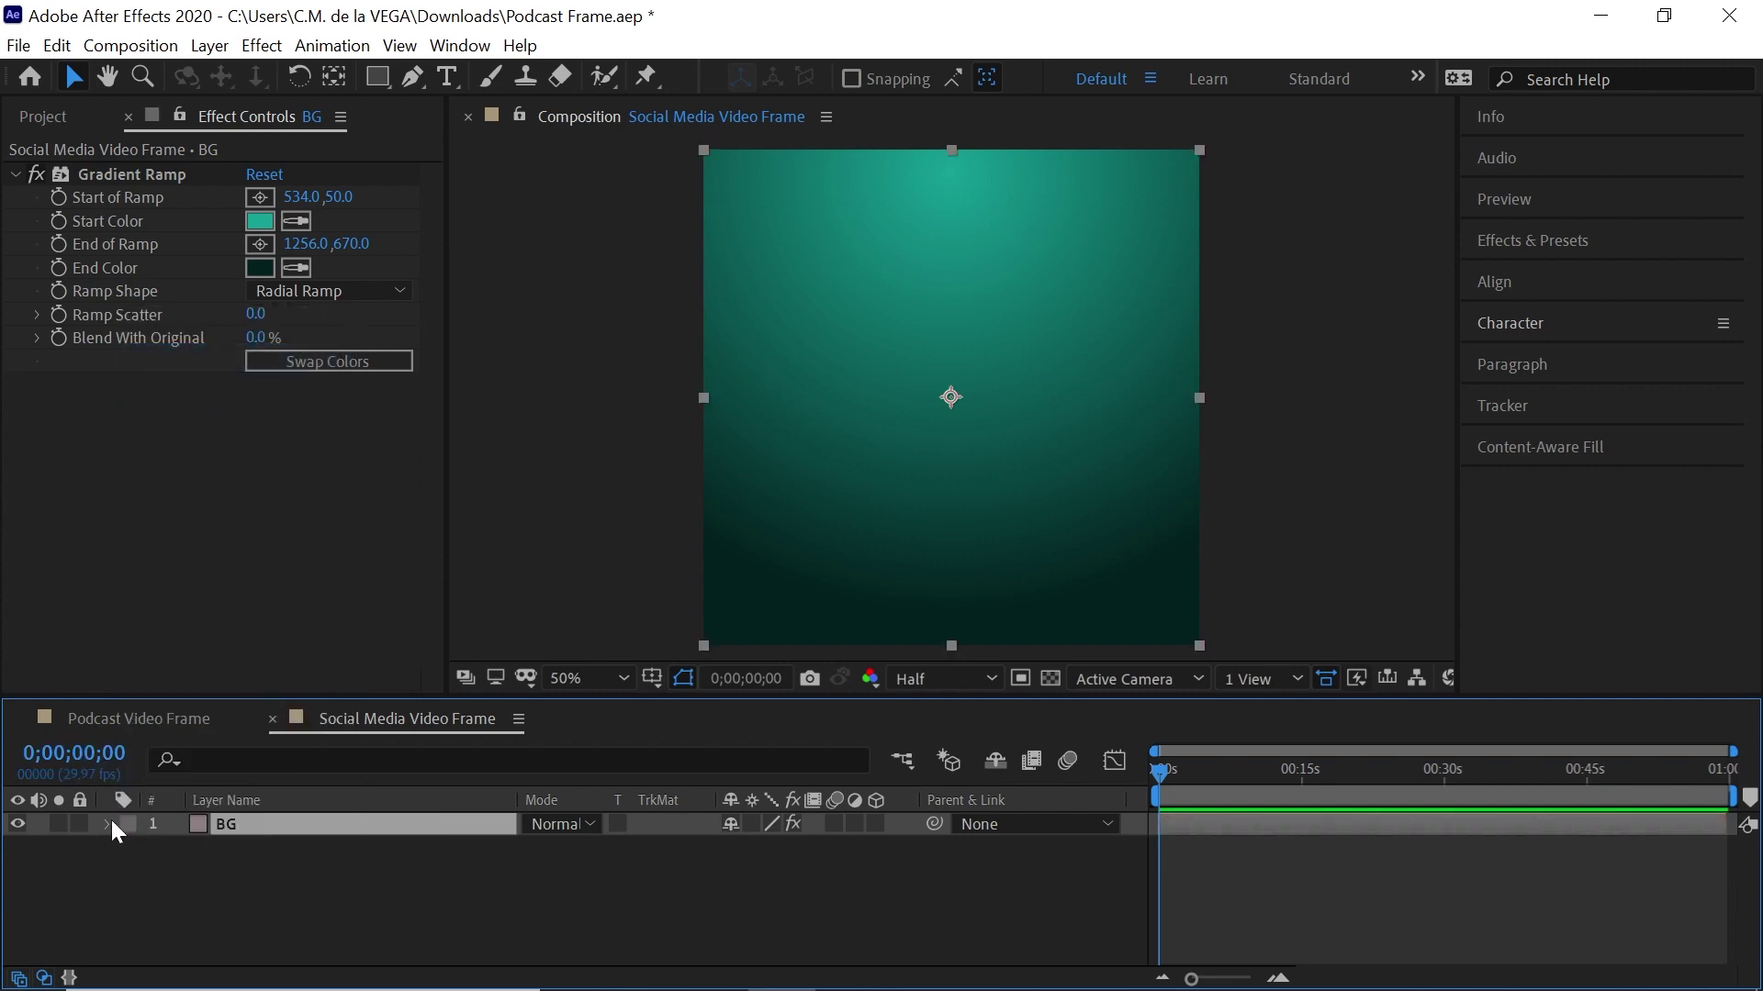
click(187, 879)
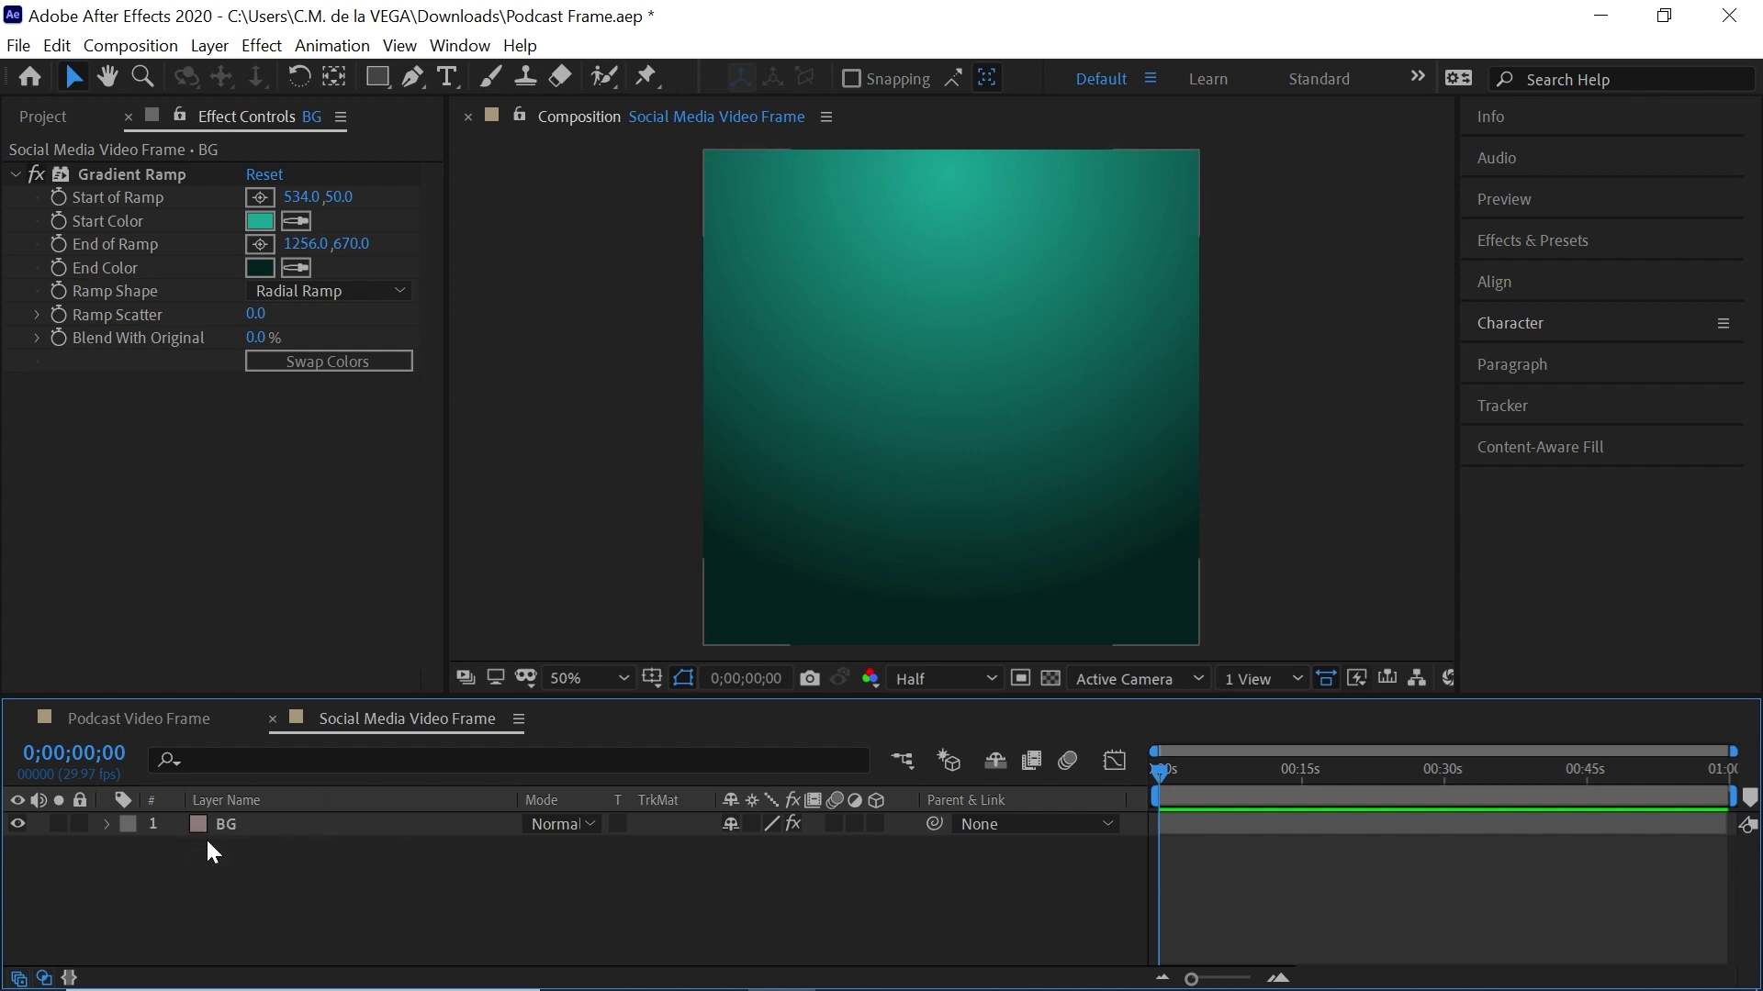
click(312, 826)
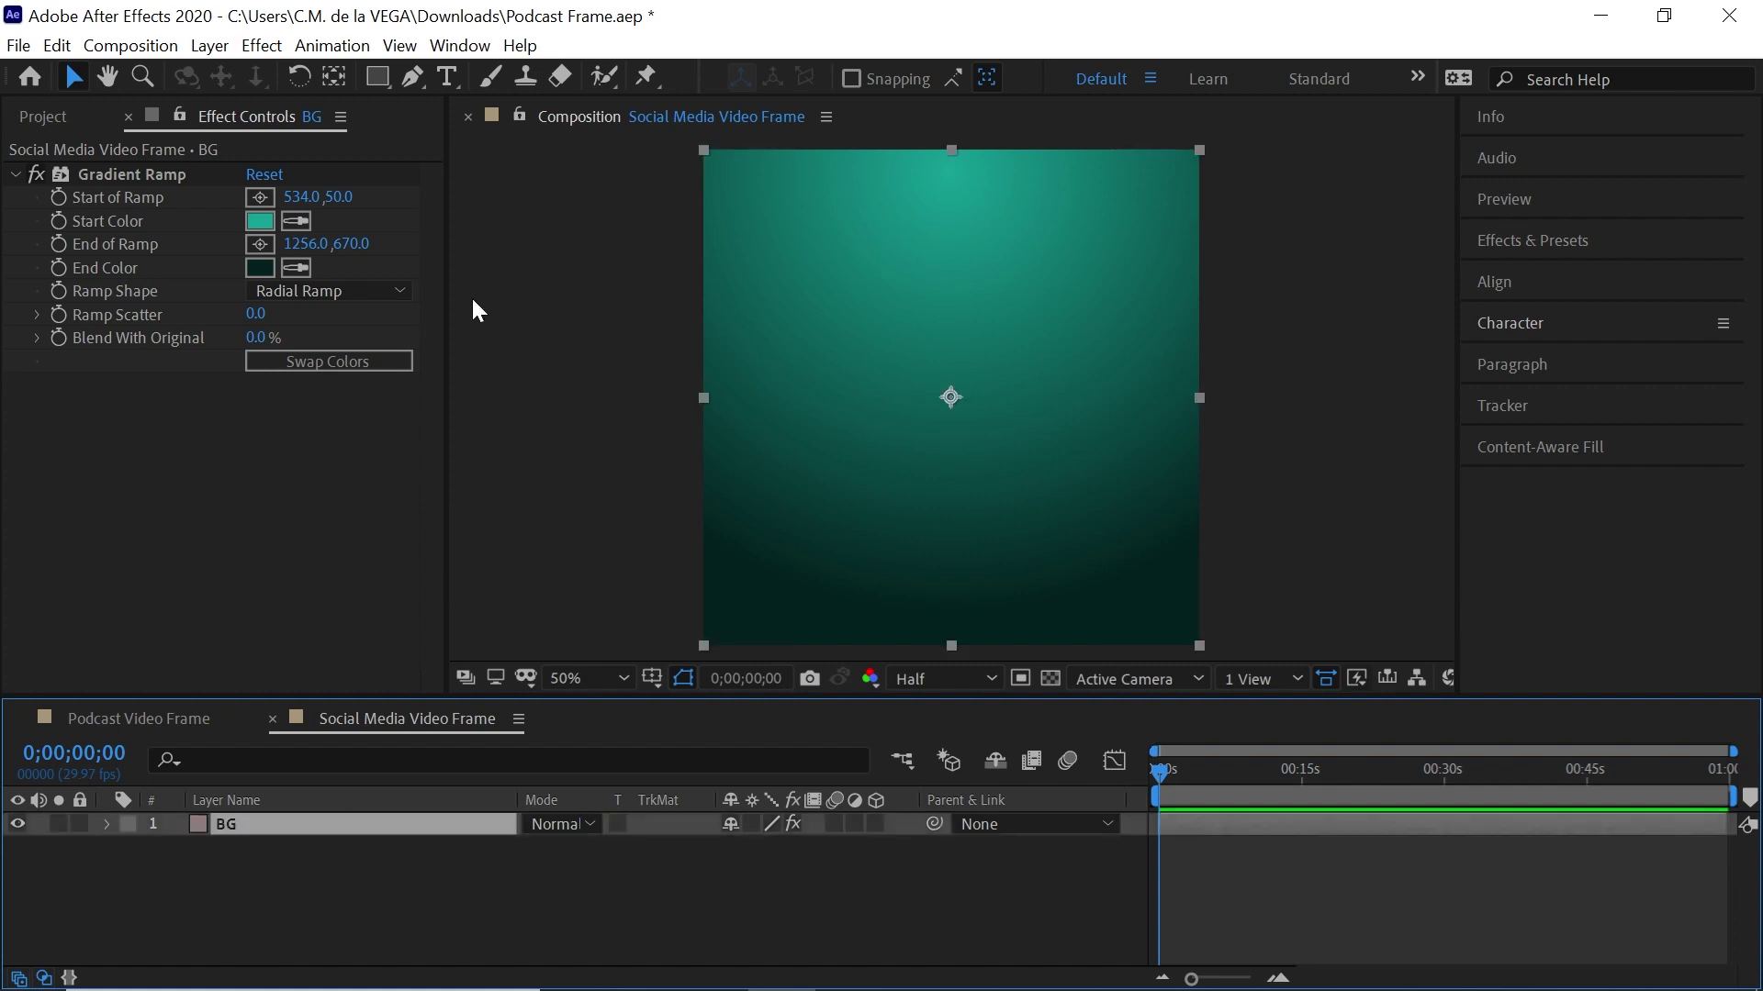
drag(376, 77, 421, 80)
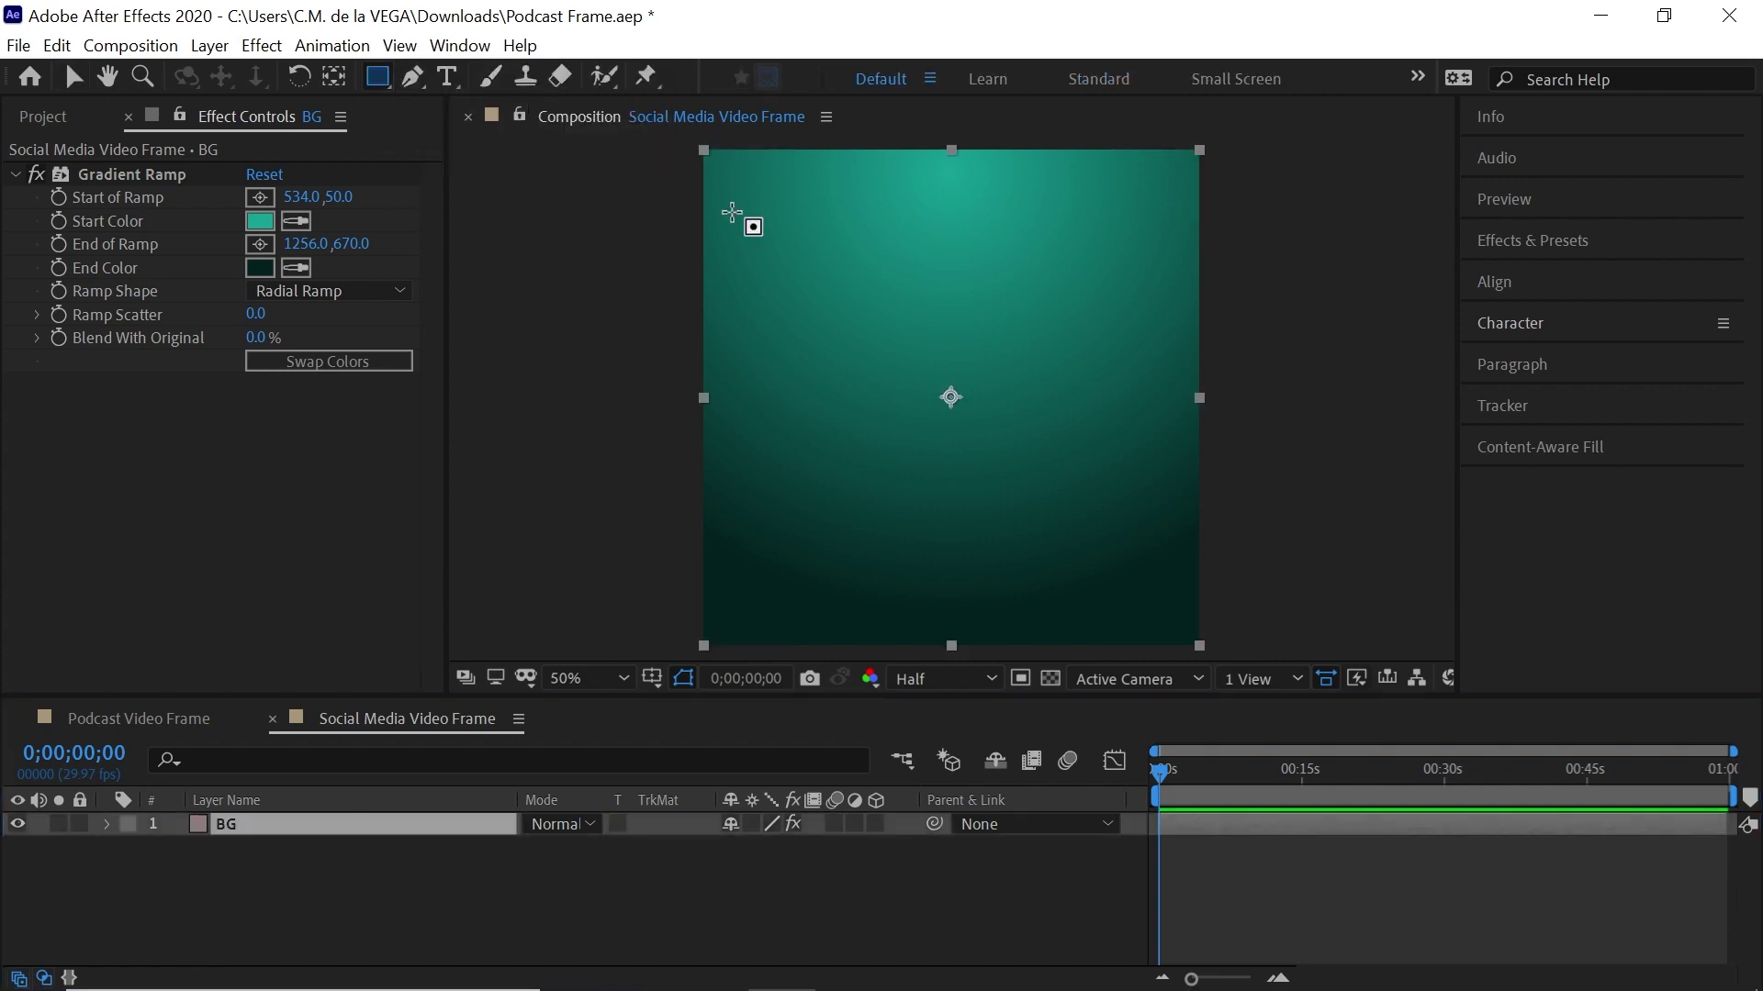
drag(757, 225, 1085, 493)
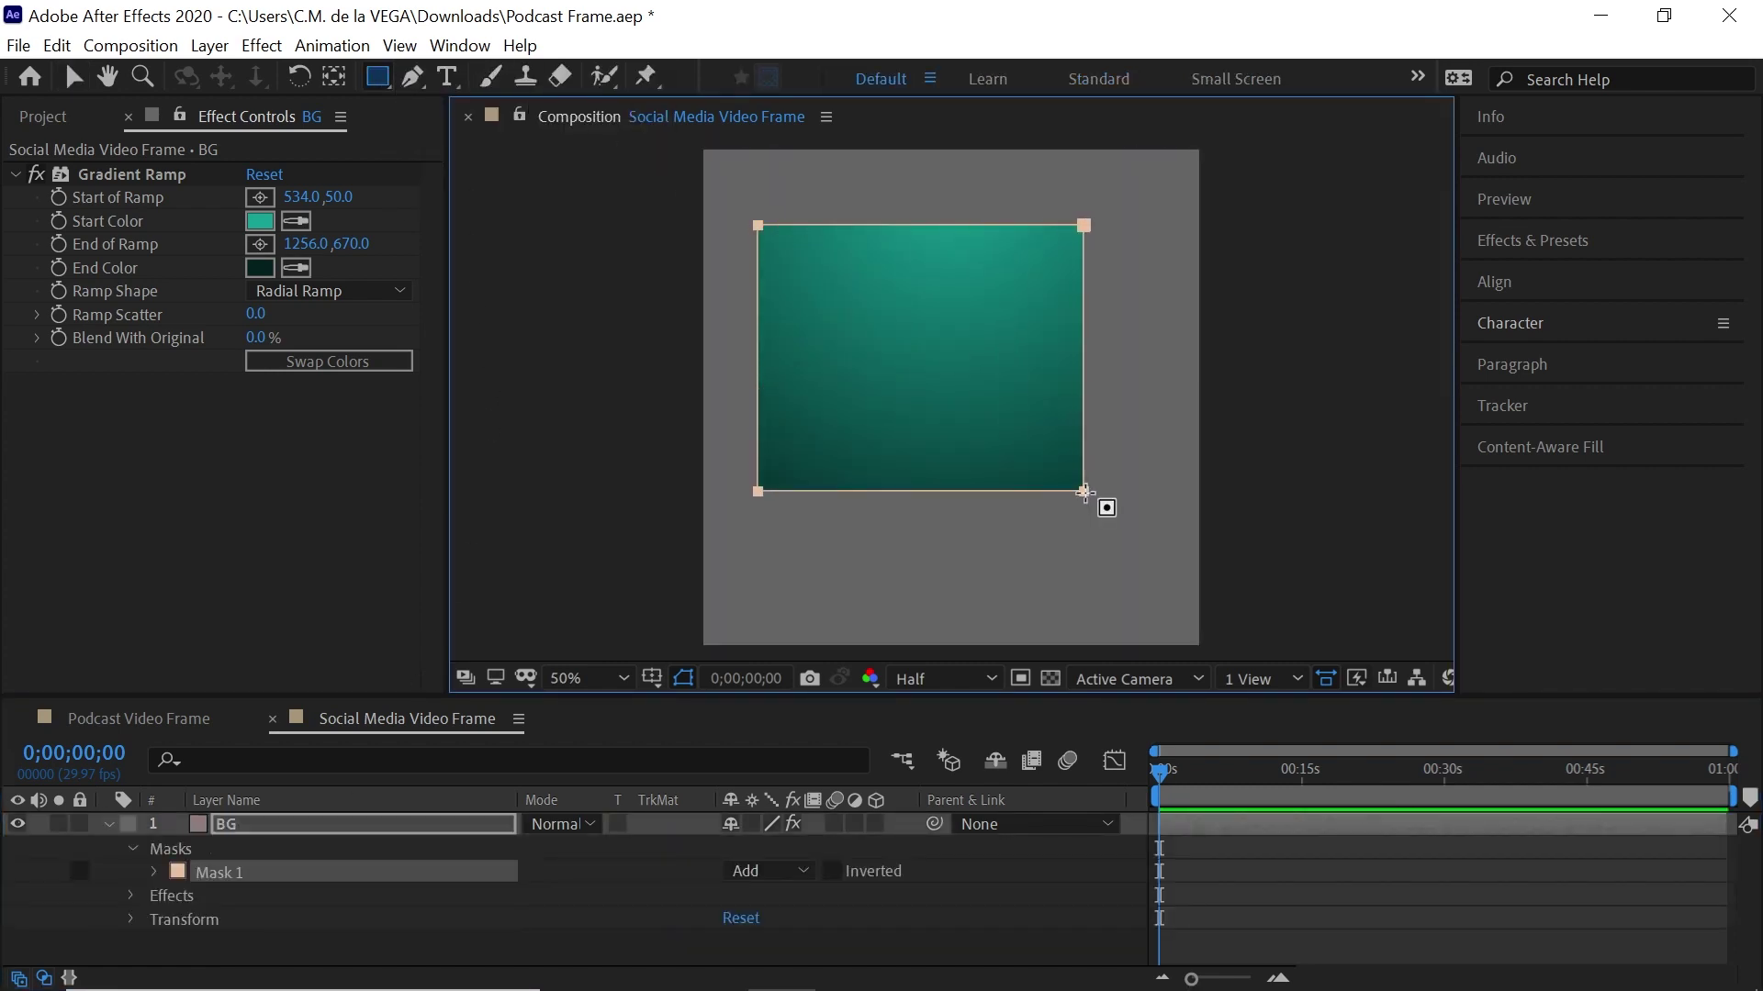
click(248, 872)
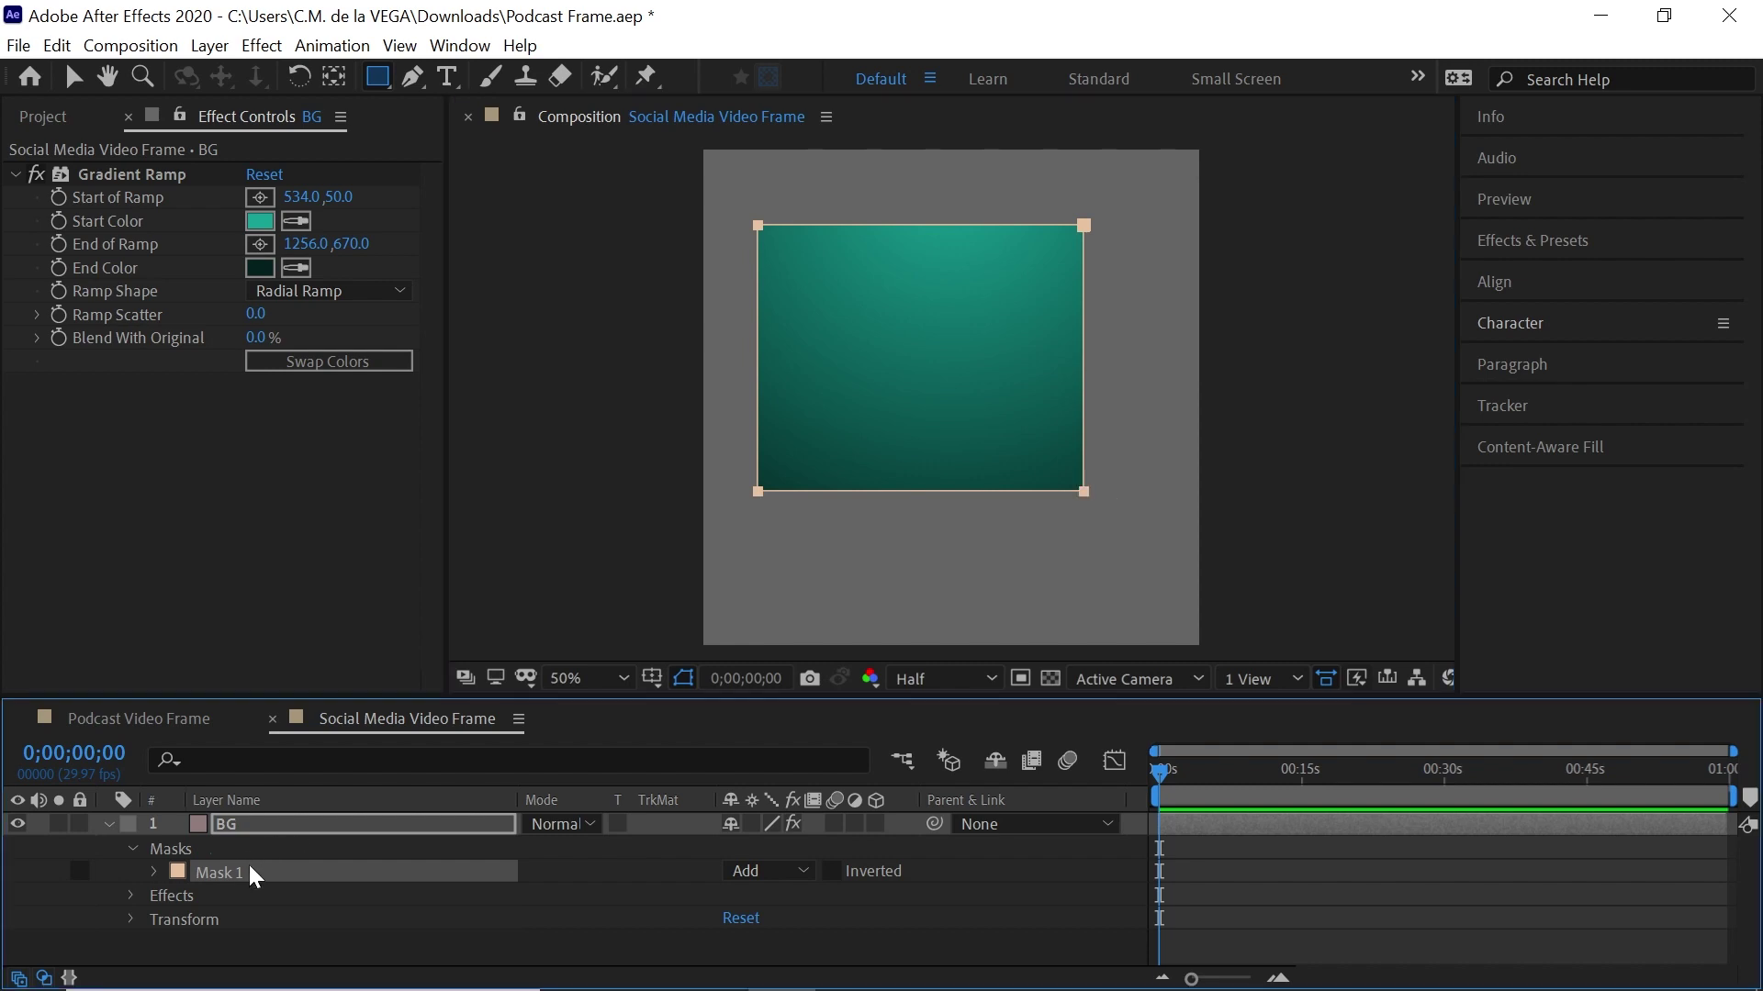
key(Delete)
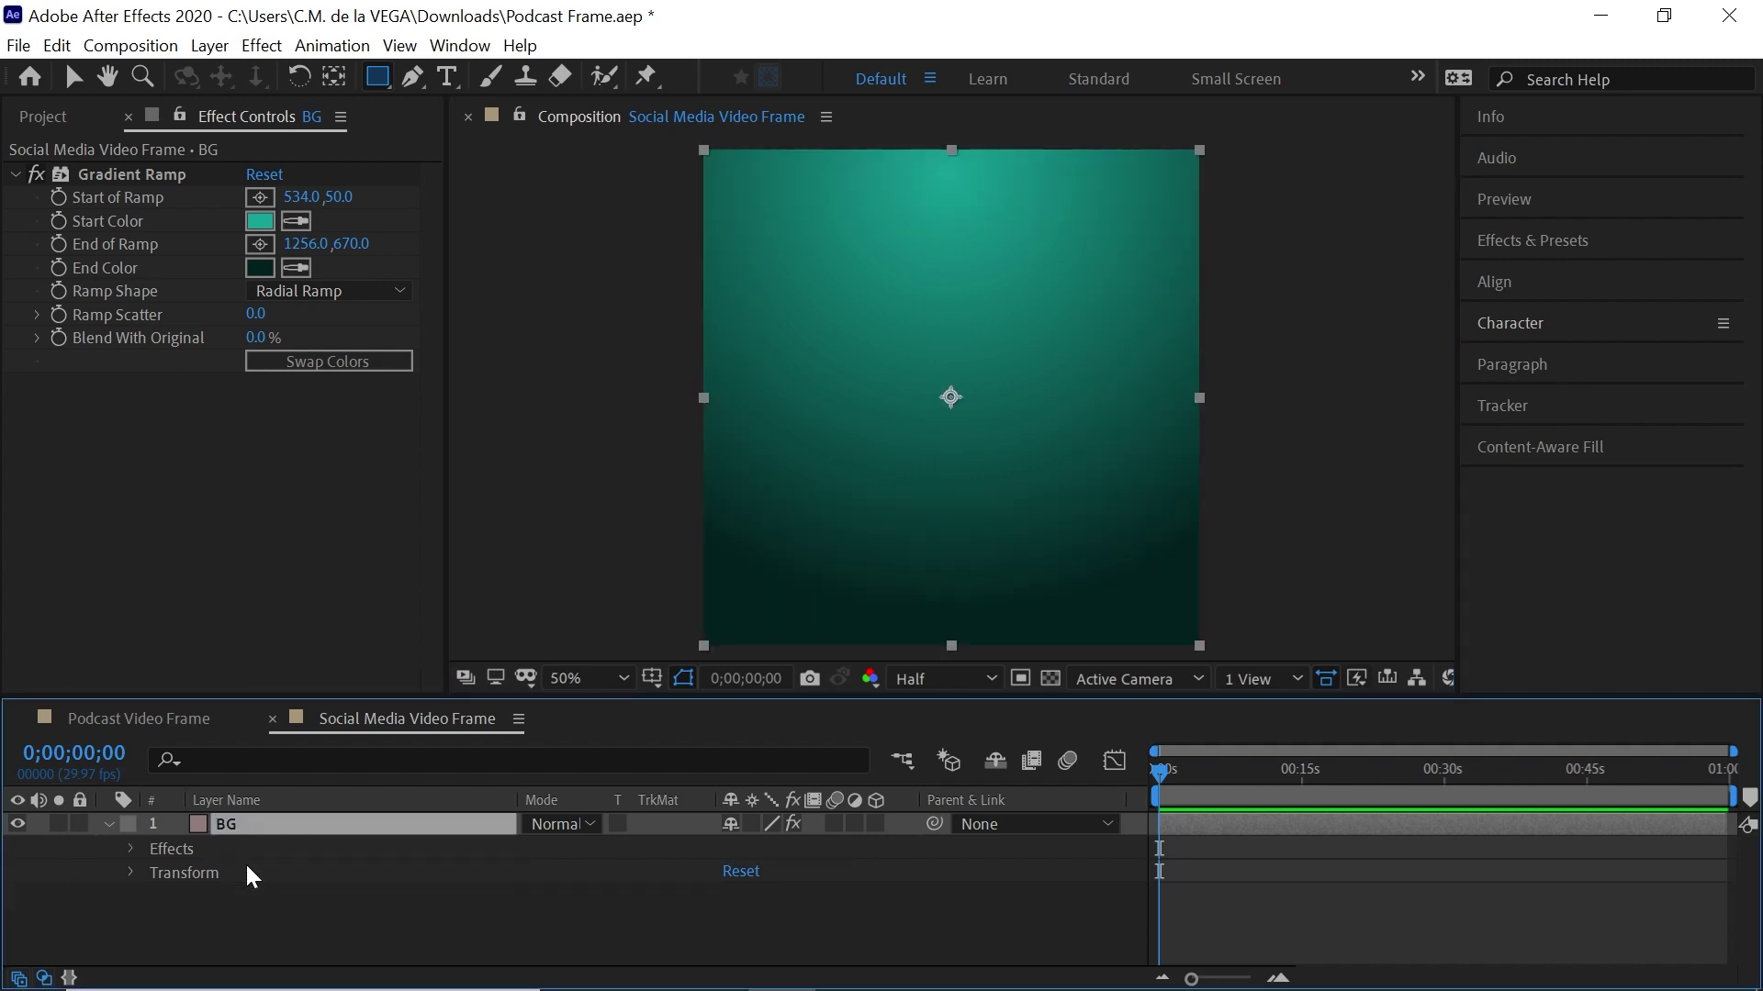
click(510, 909)
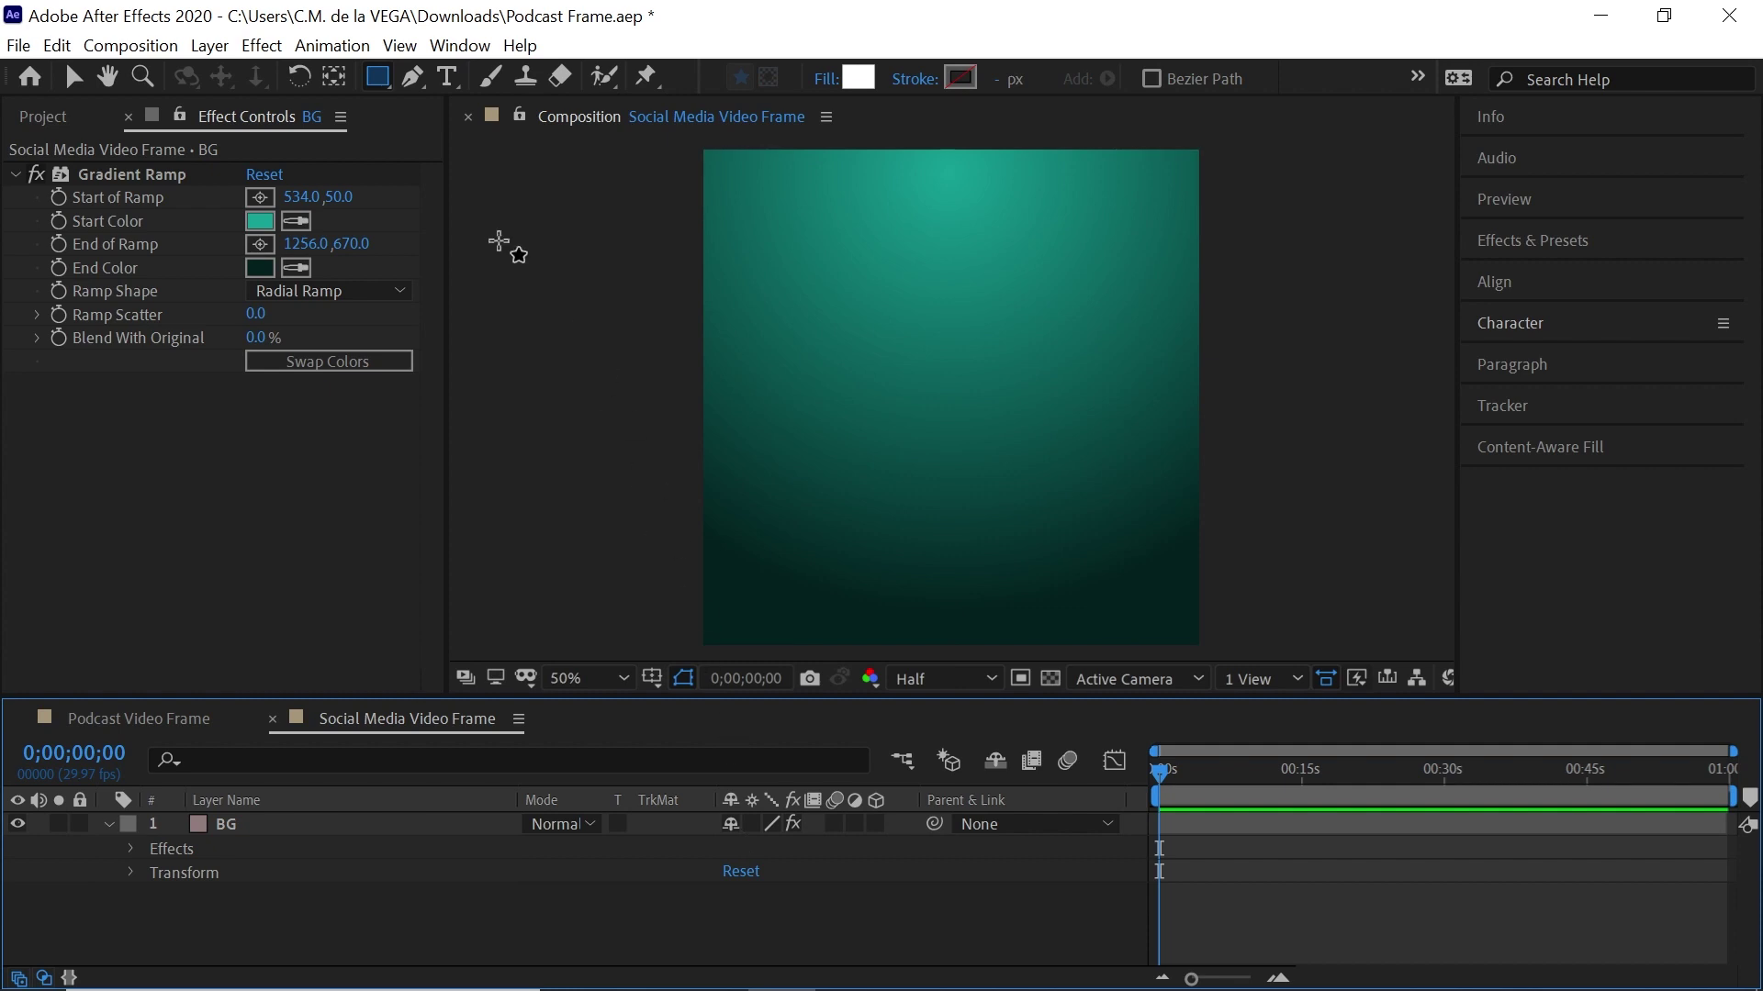
drag(748, 191, 1158, 527)
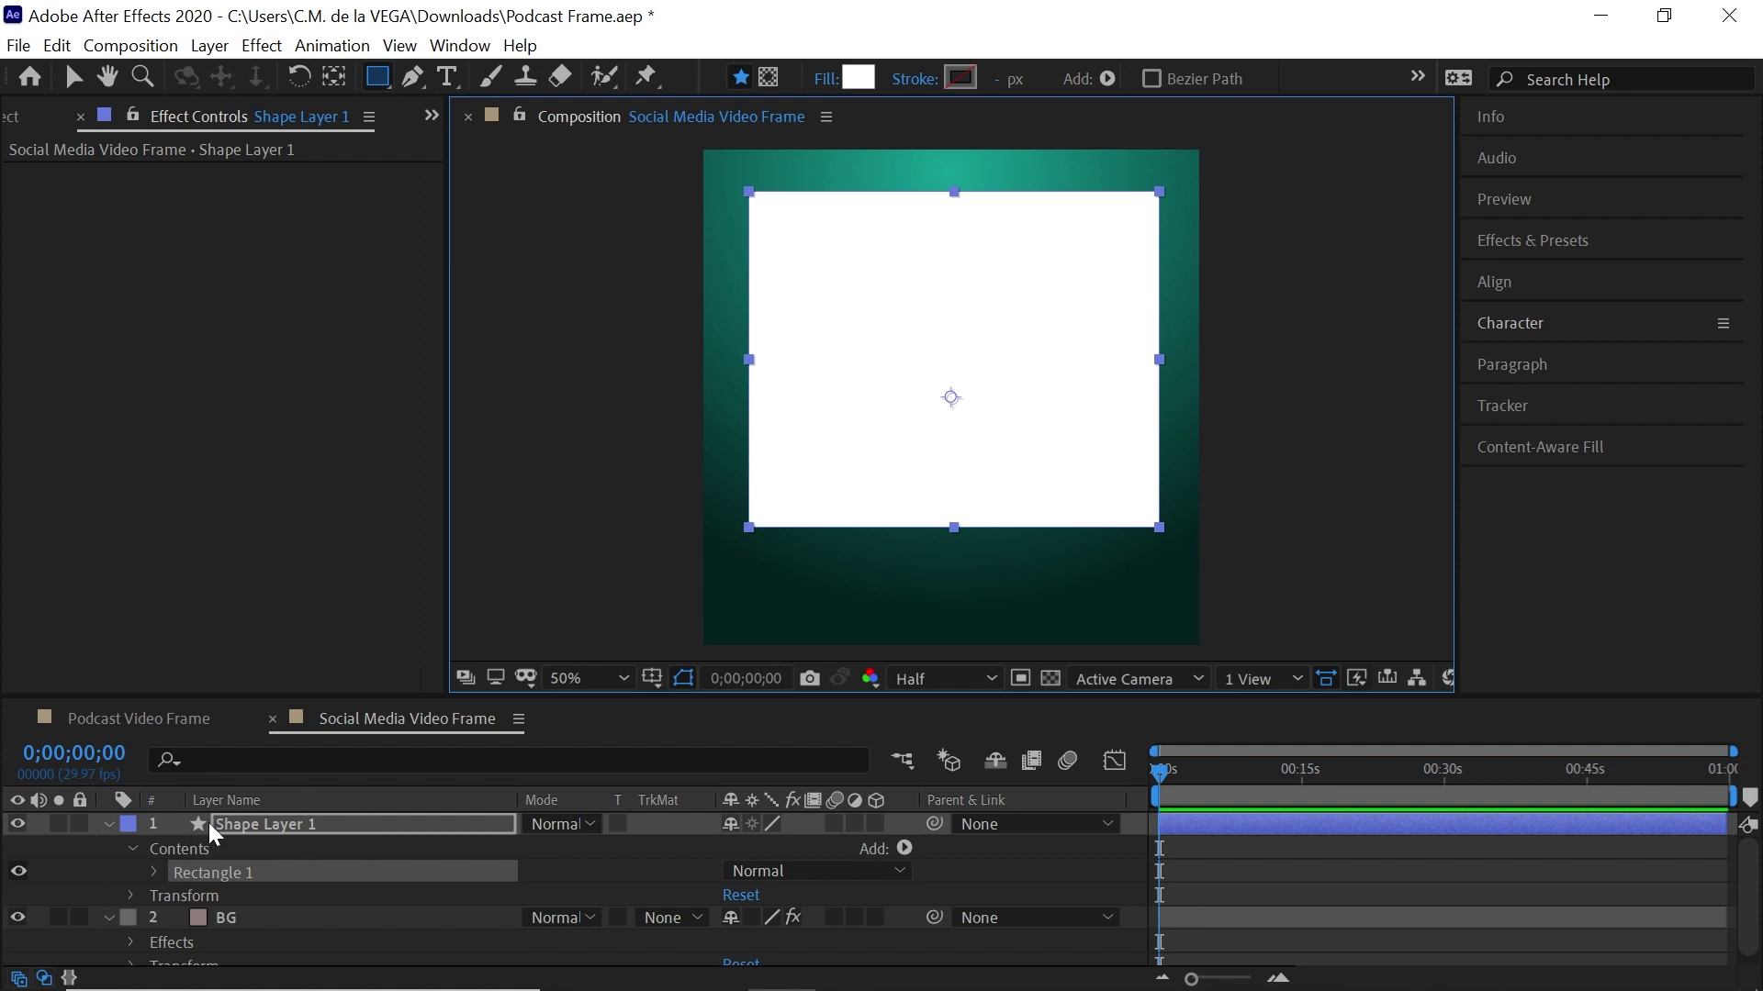
click(317, 826)
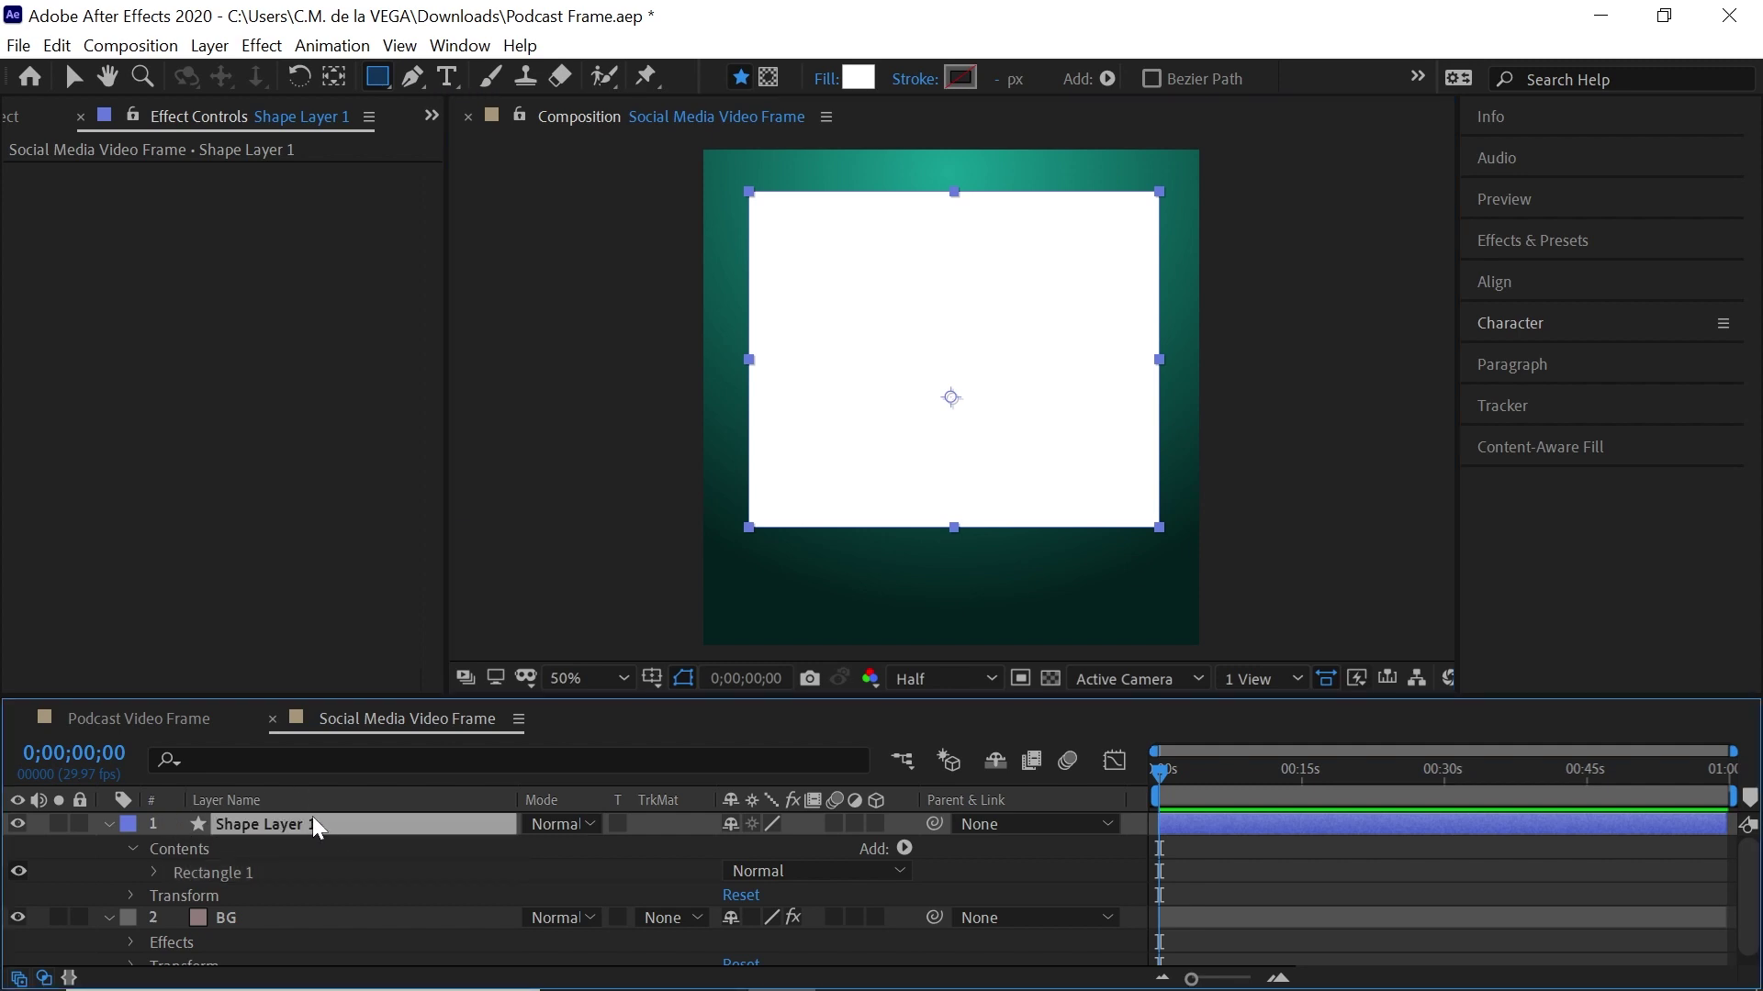
key(Delete)
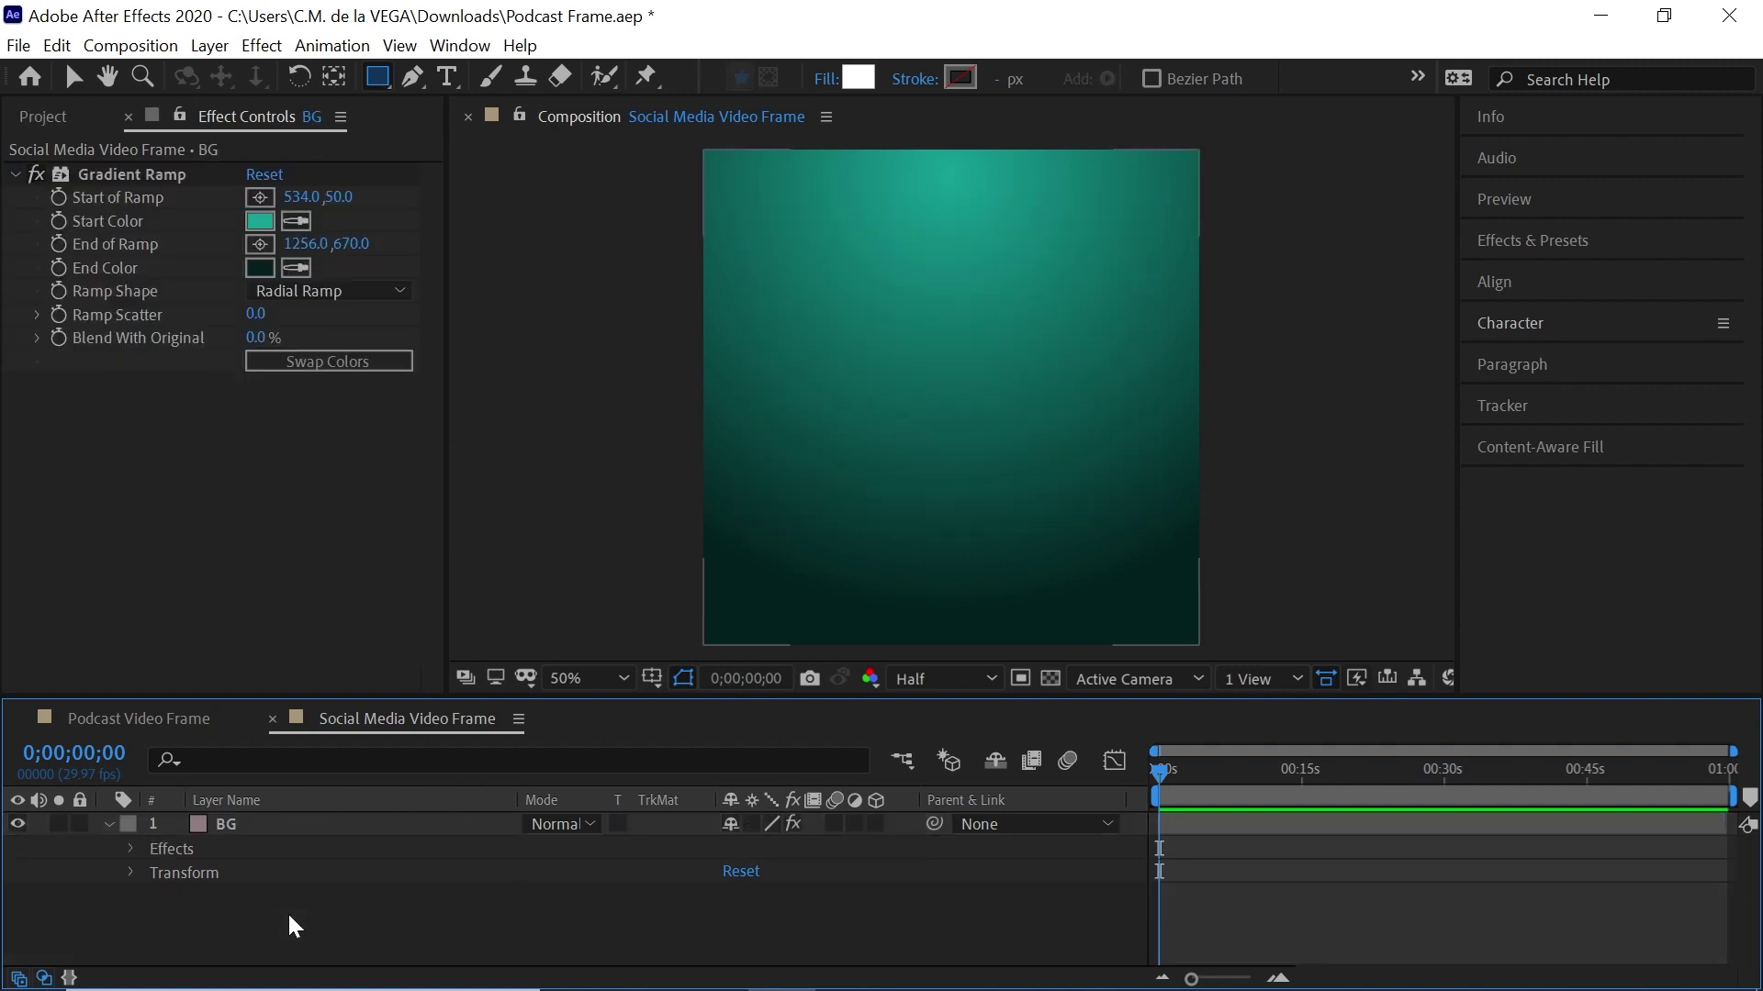
click(381, 81)
drag(381, 88, 550, 86)
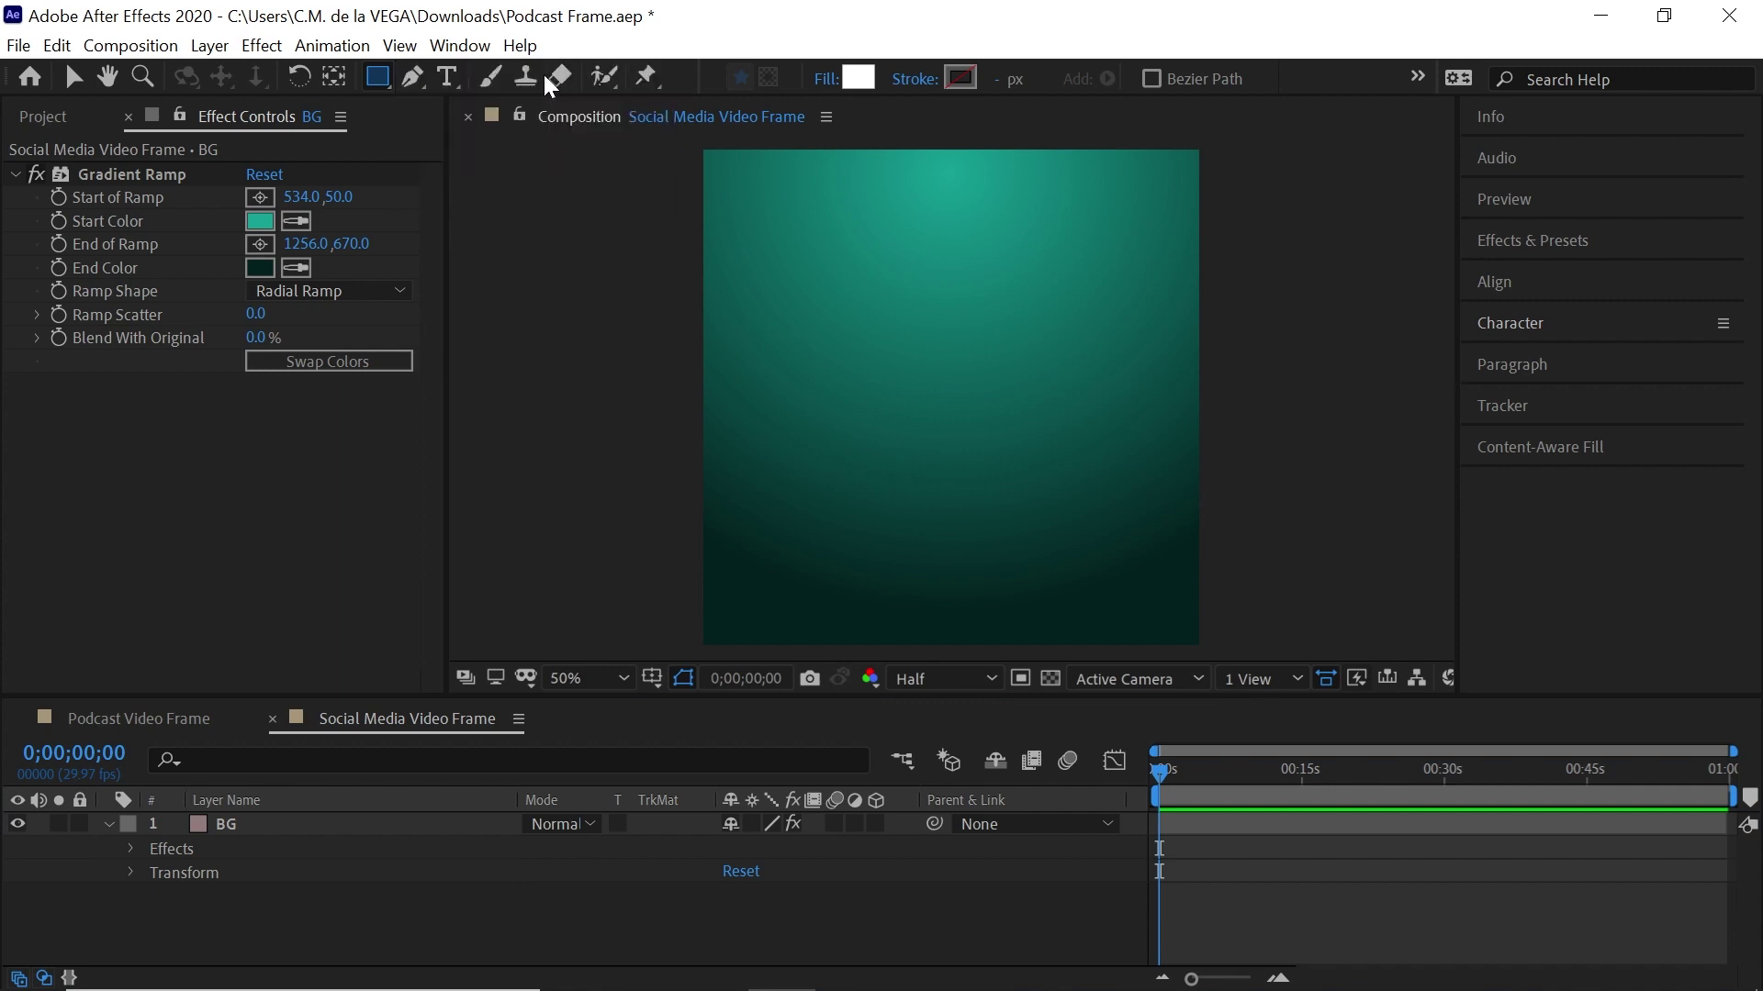
Add a full-composition white rectangle shape layer and name it VIDEO FRAME
double_click(378, 79)
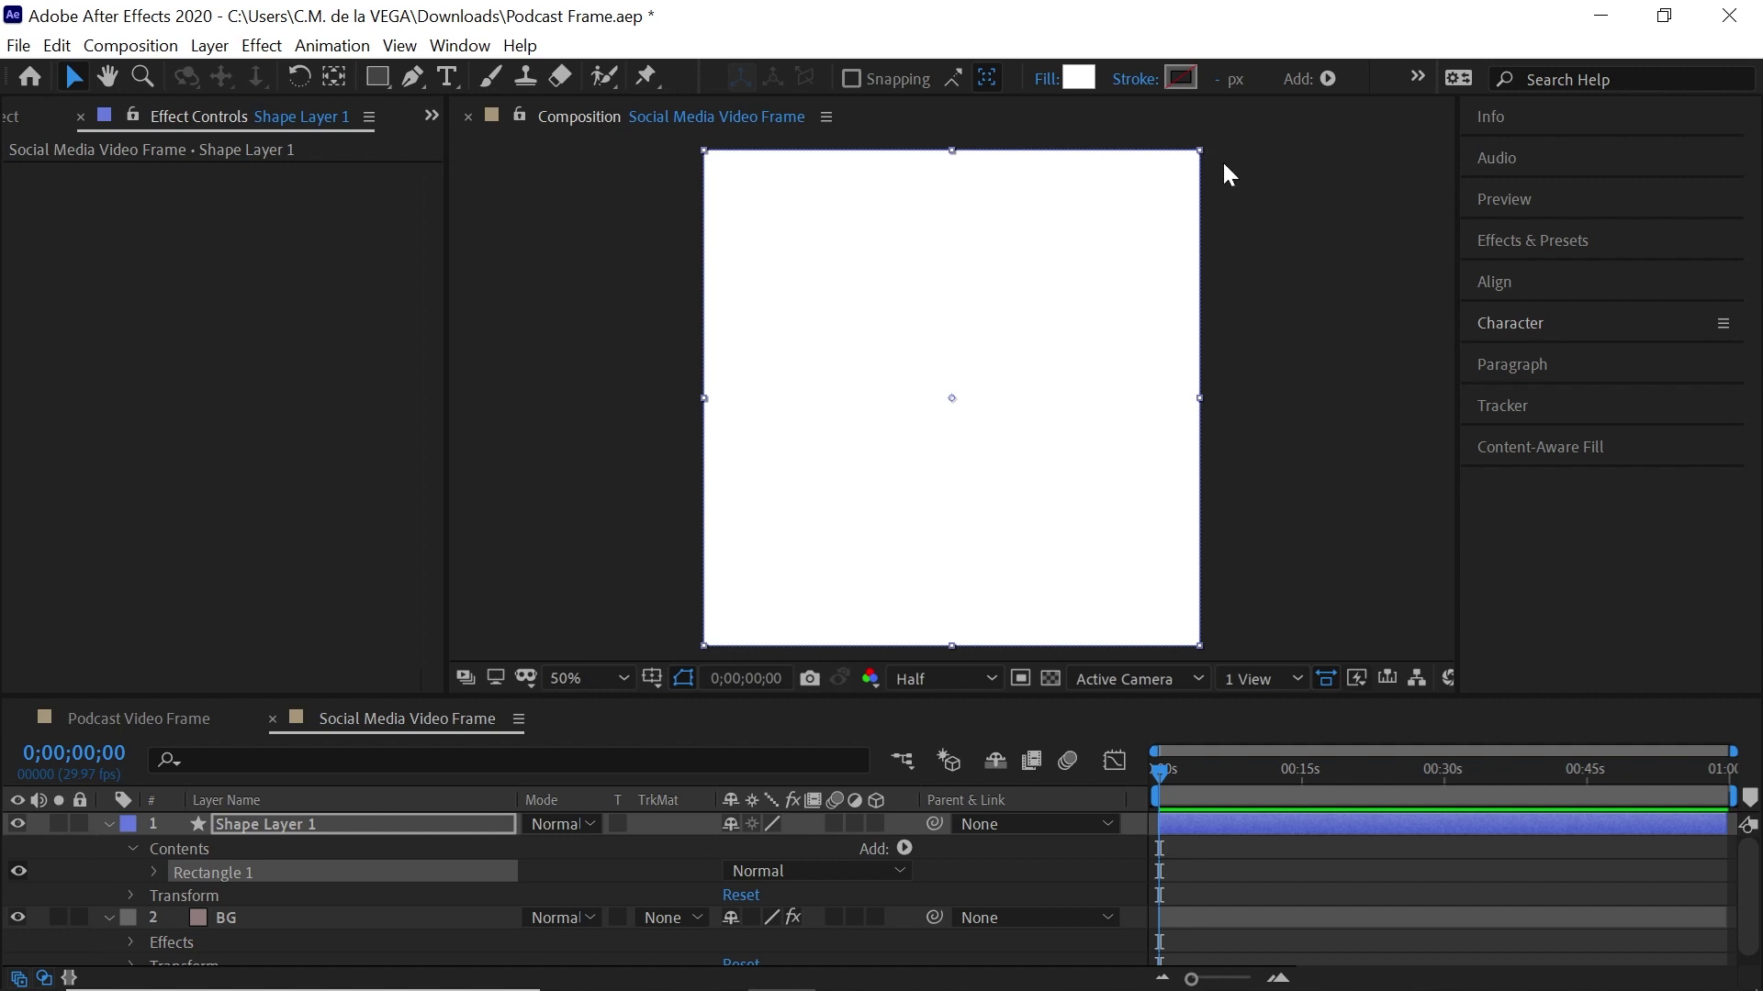
click(297, 823)
key(Return)
text(VIDEO FRA)
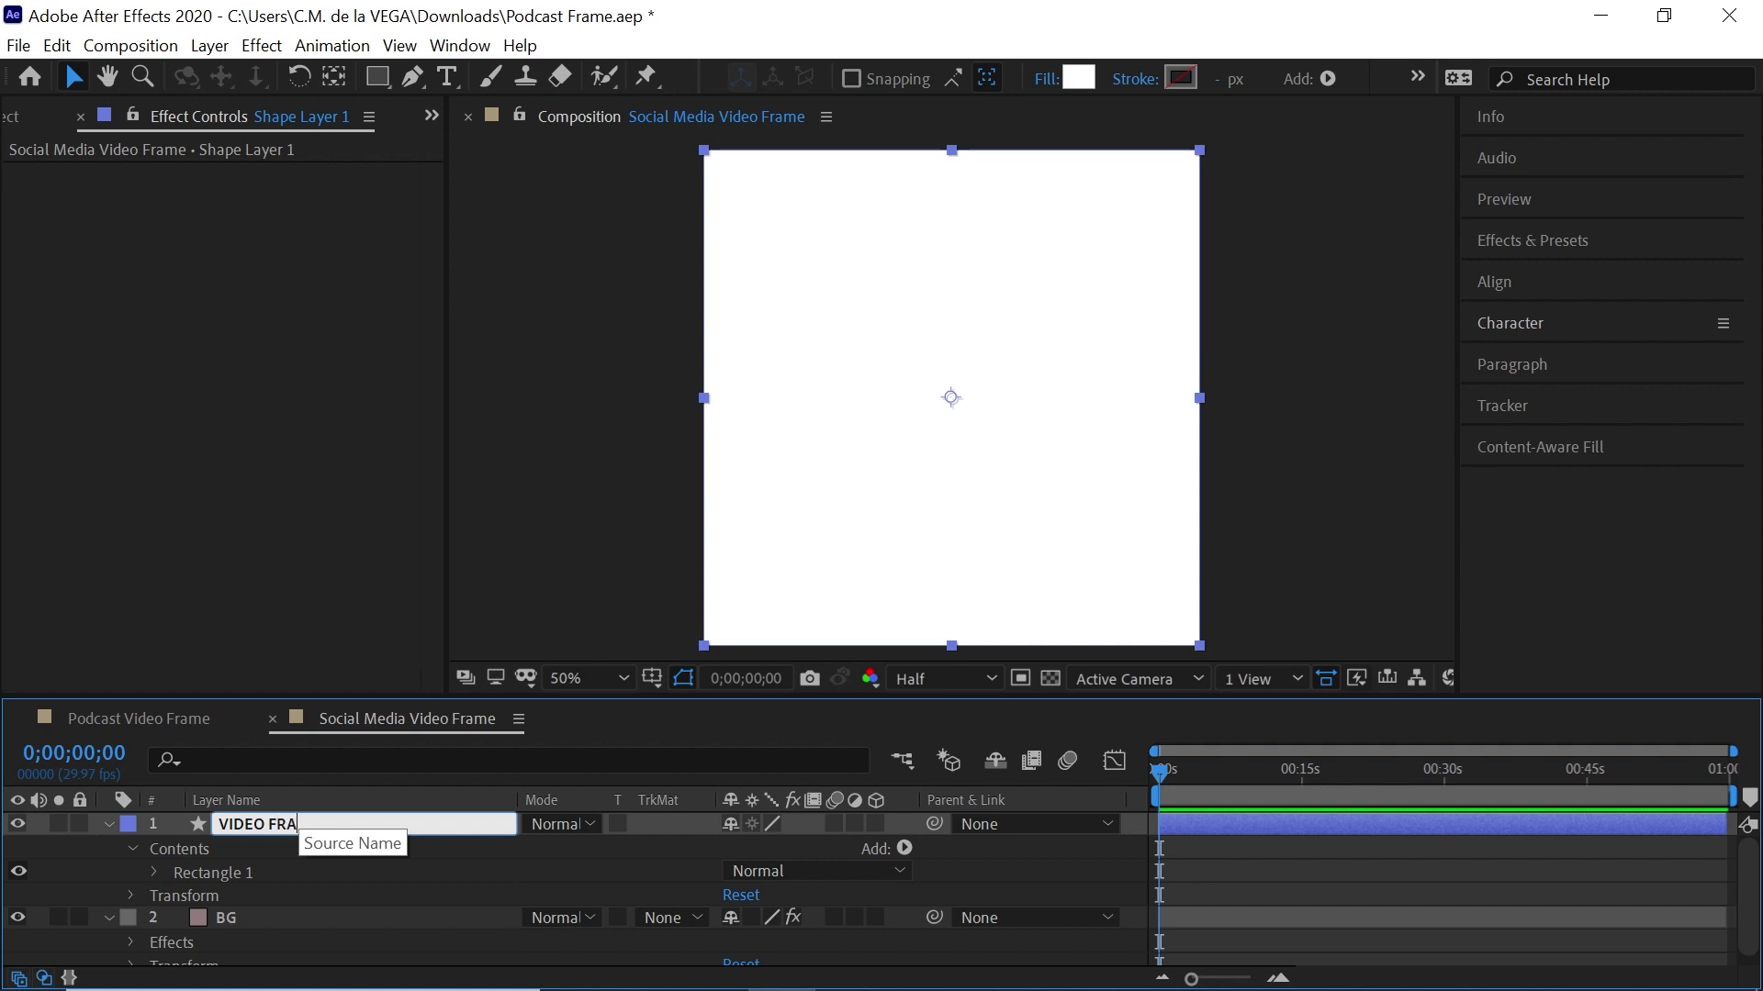
text(ME)
key(Return)
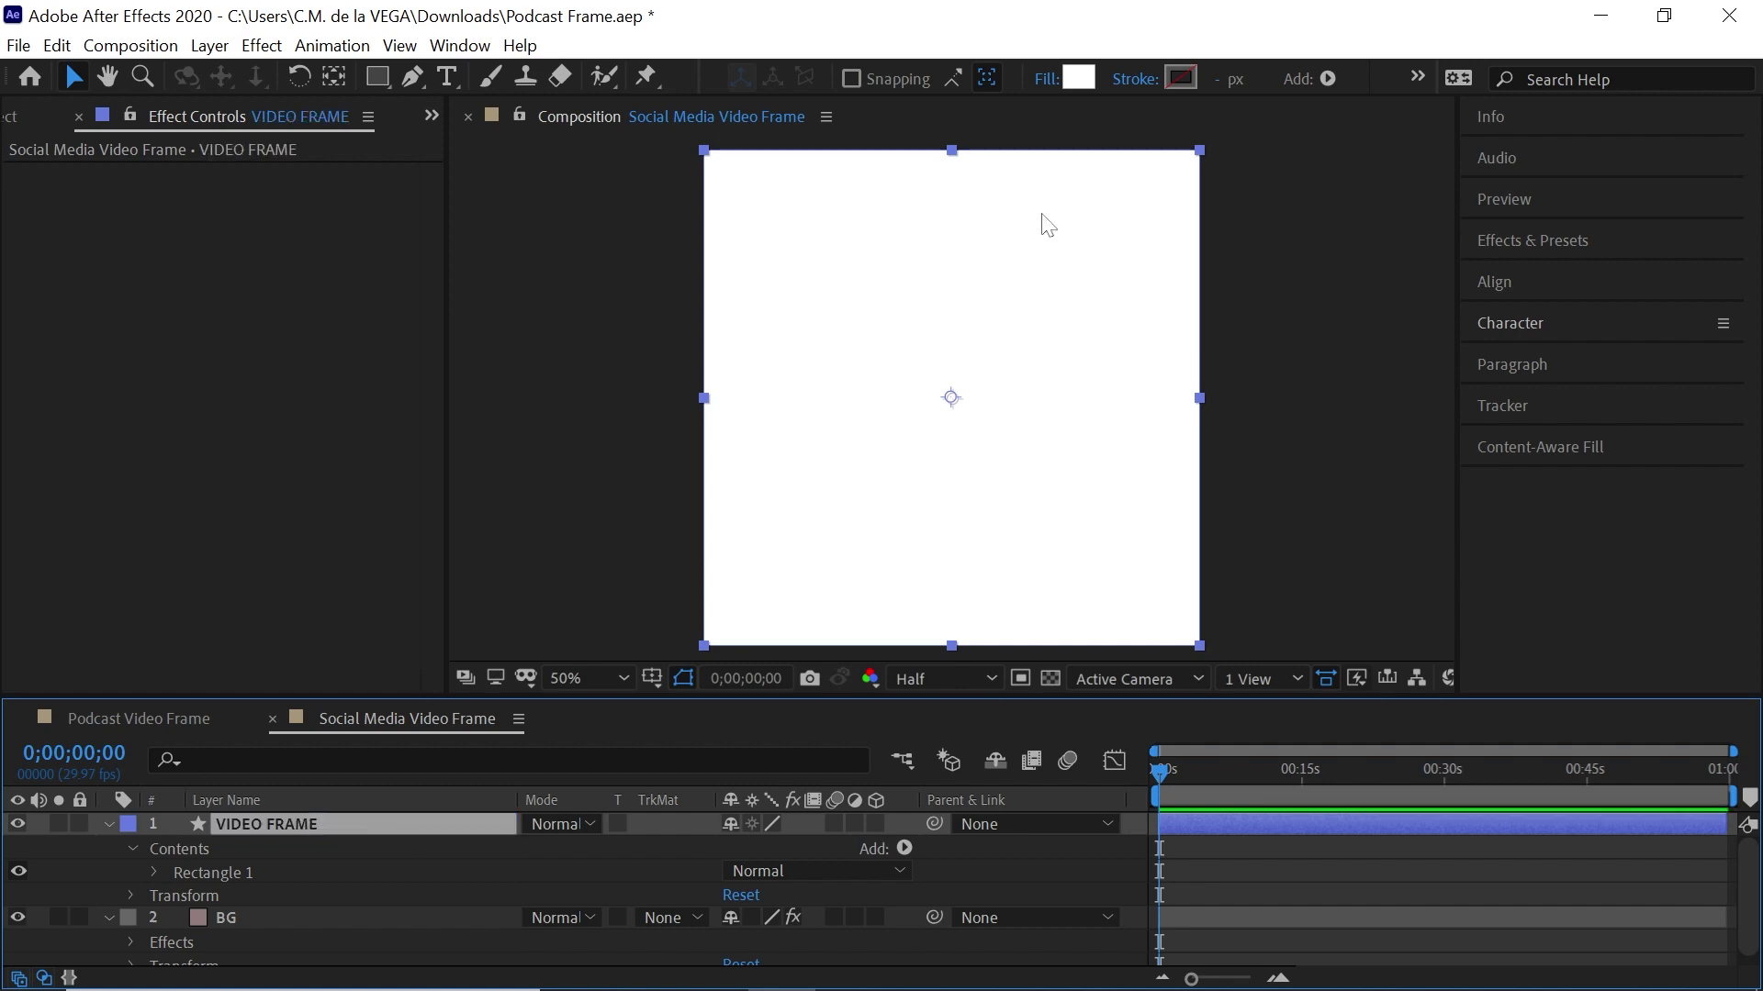
click(1045, 79)
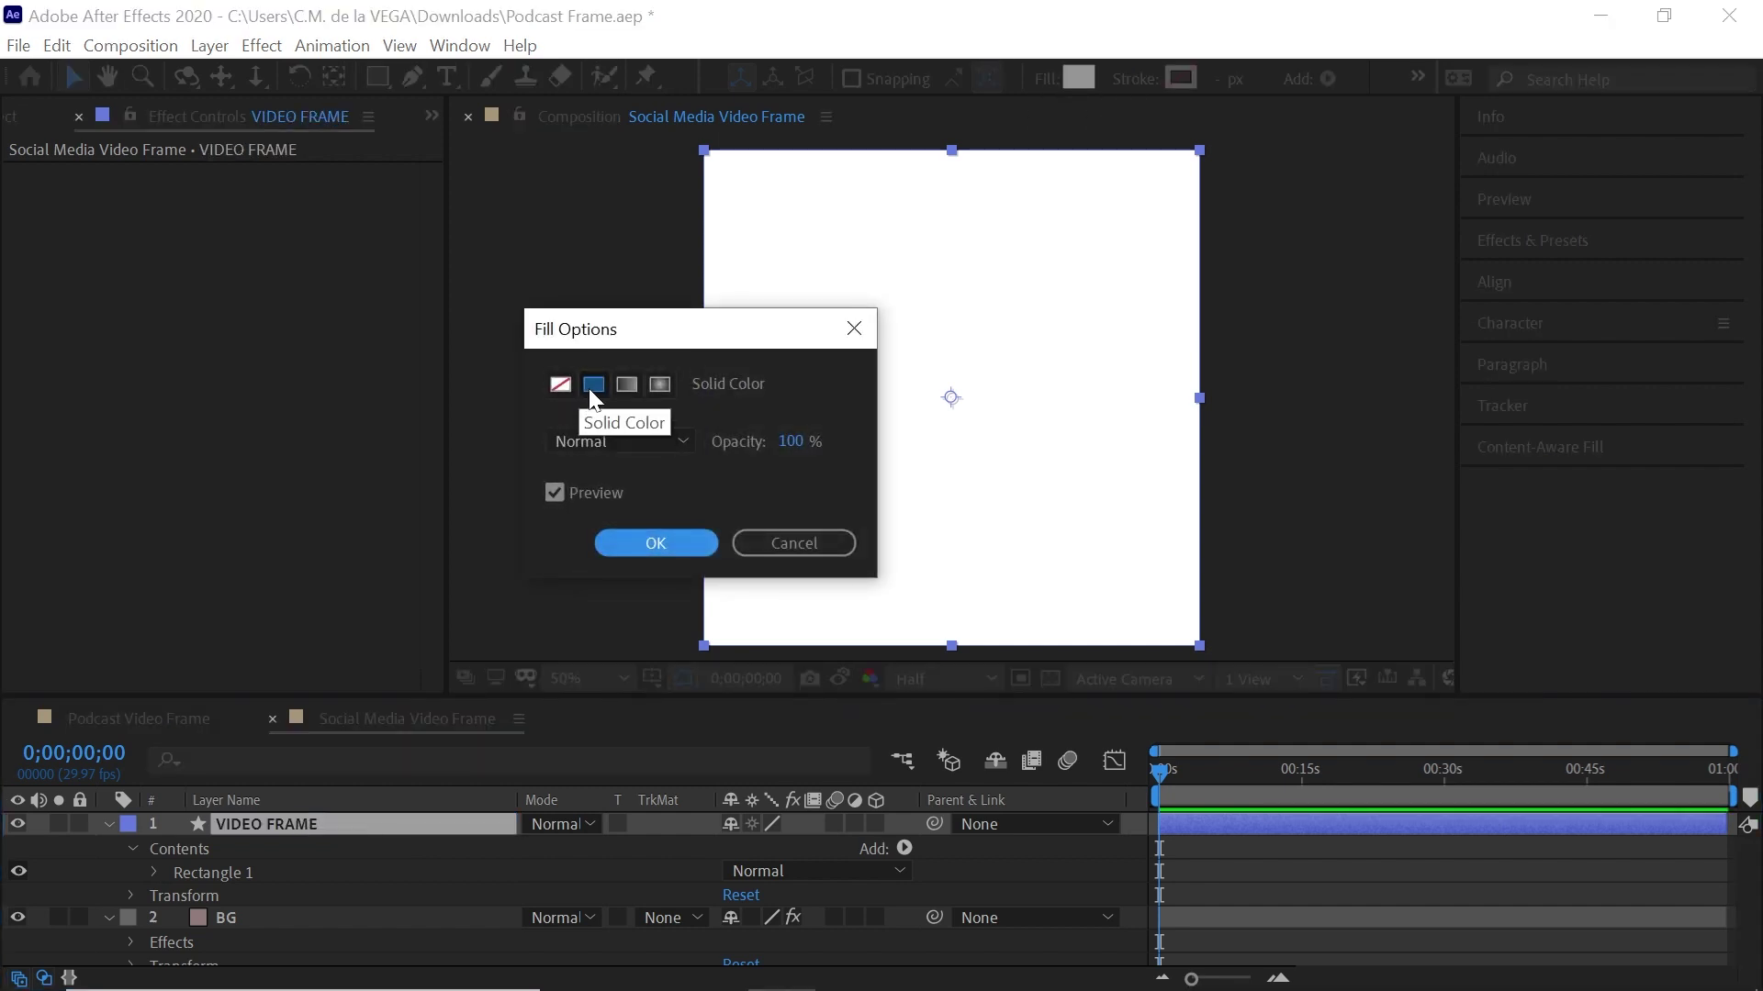
click(656, 539)
click(1137, 80)
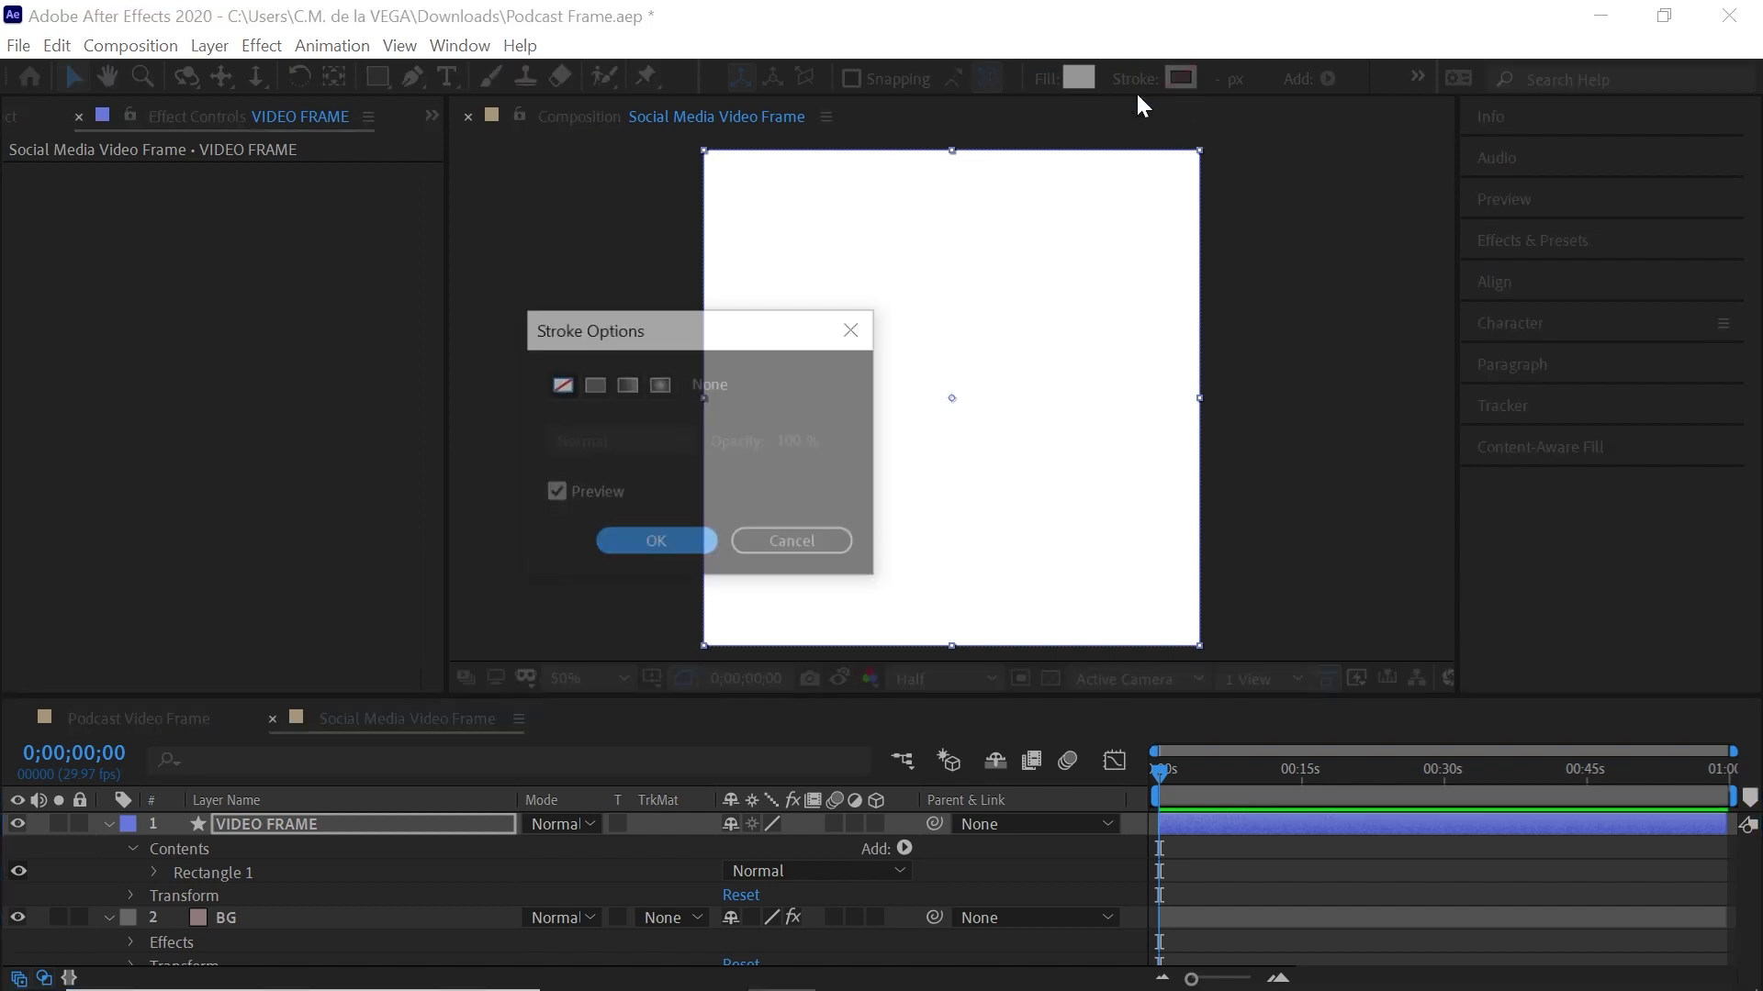
click(656, 542)
click(167, 872)
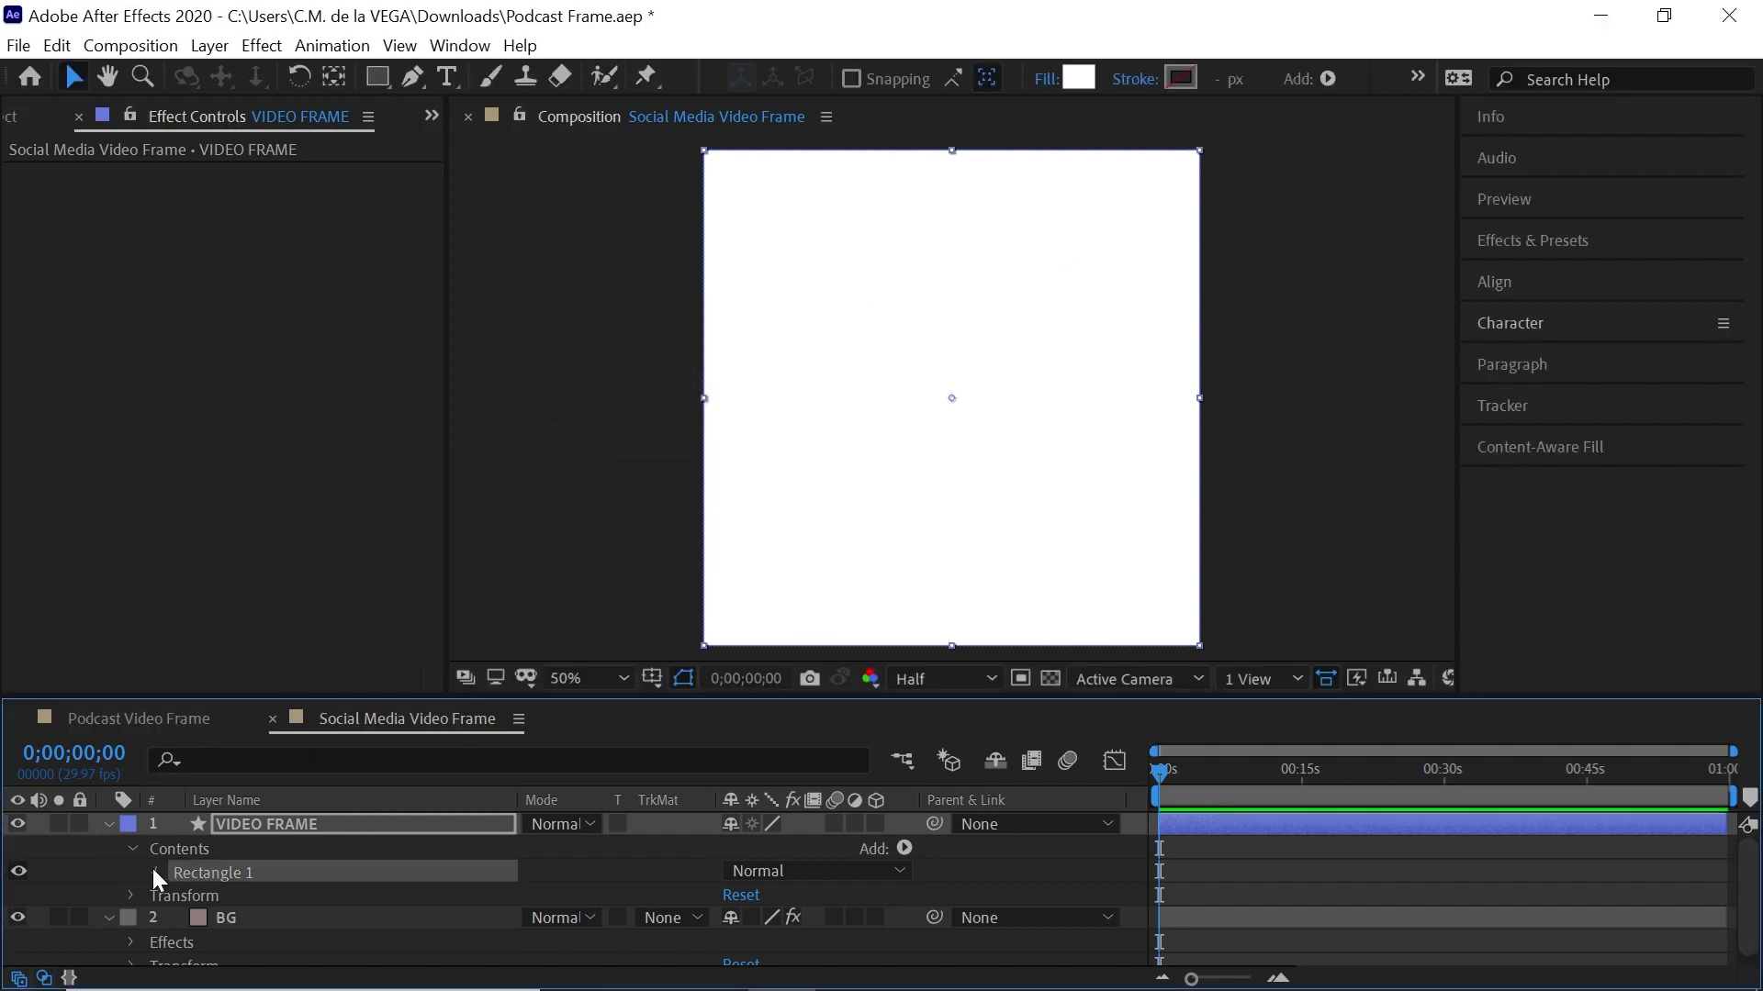
click(153, 871)
Unlink the Rectangle Path Size and set it to 900 by 700
click(198, 885)
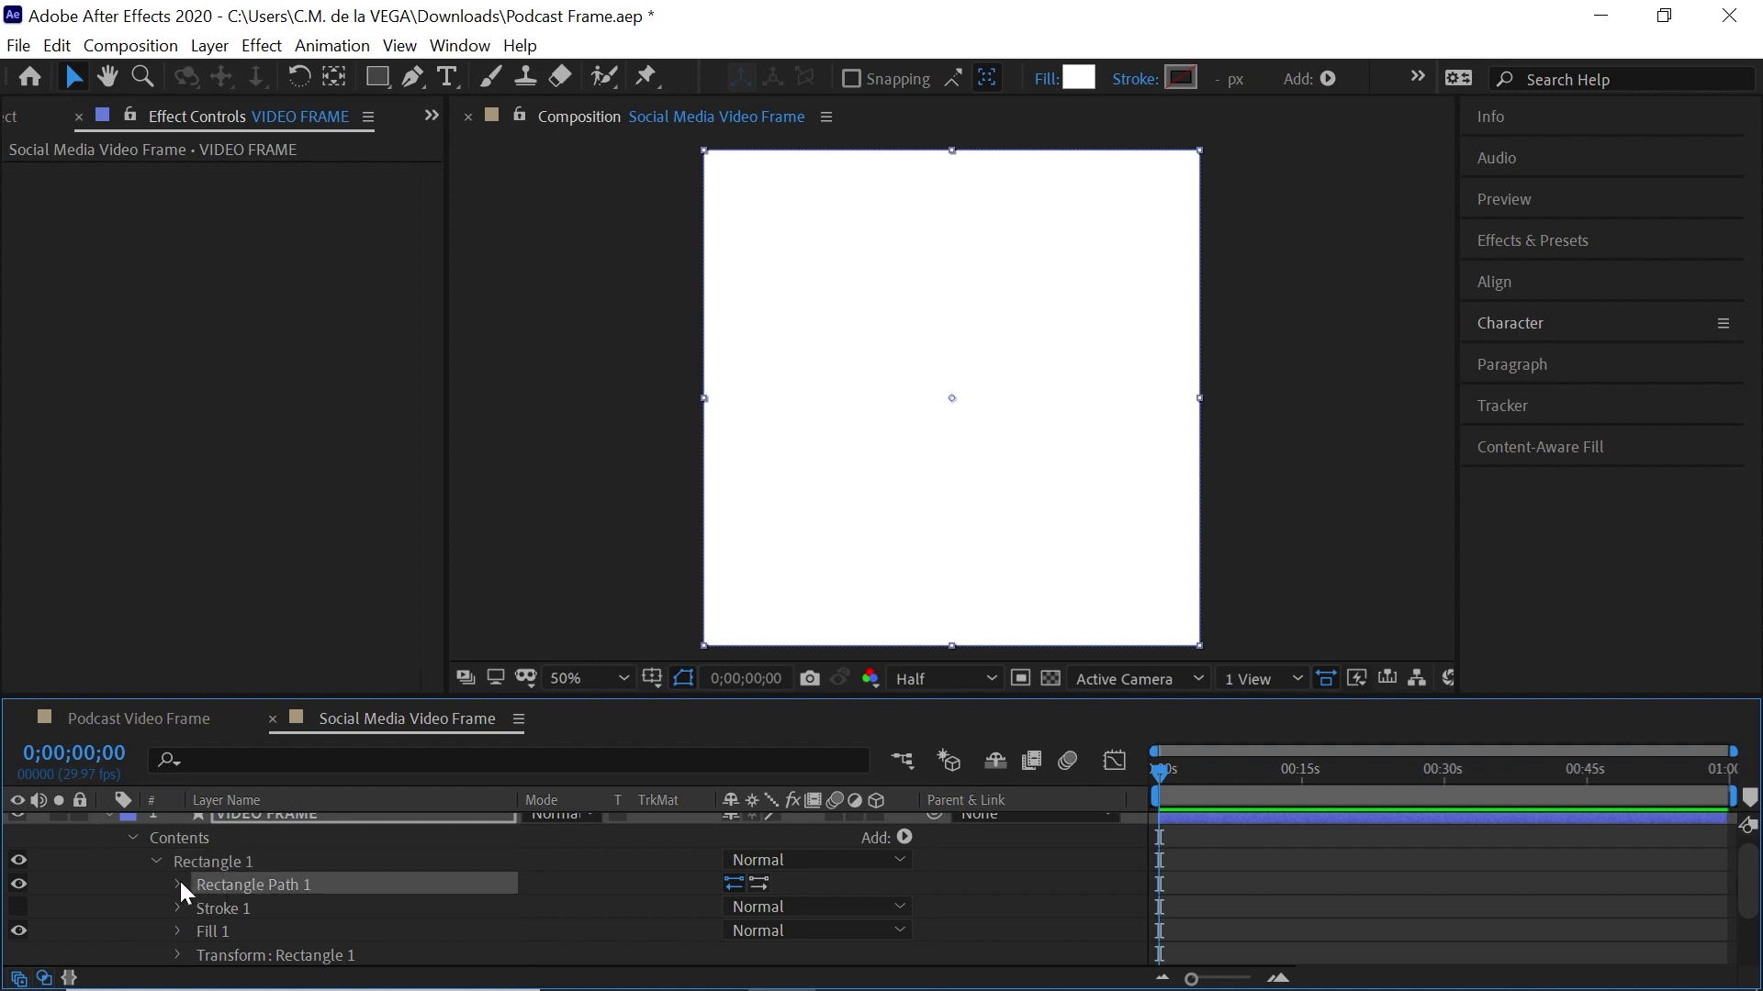
click(178, 883)
click(421, 907)
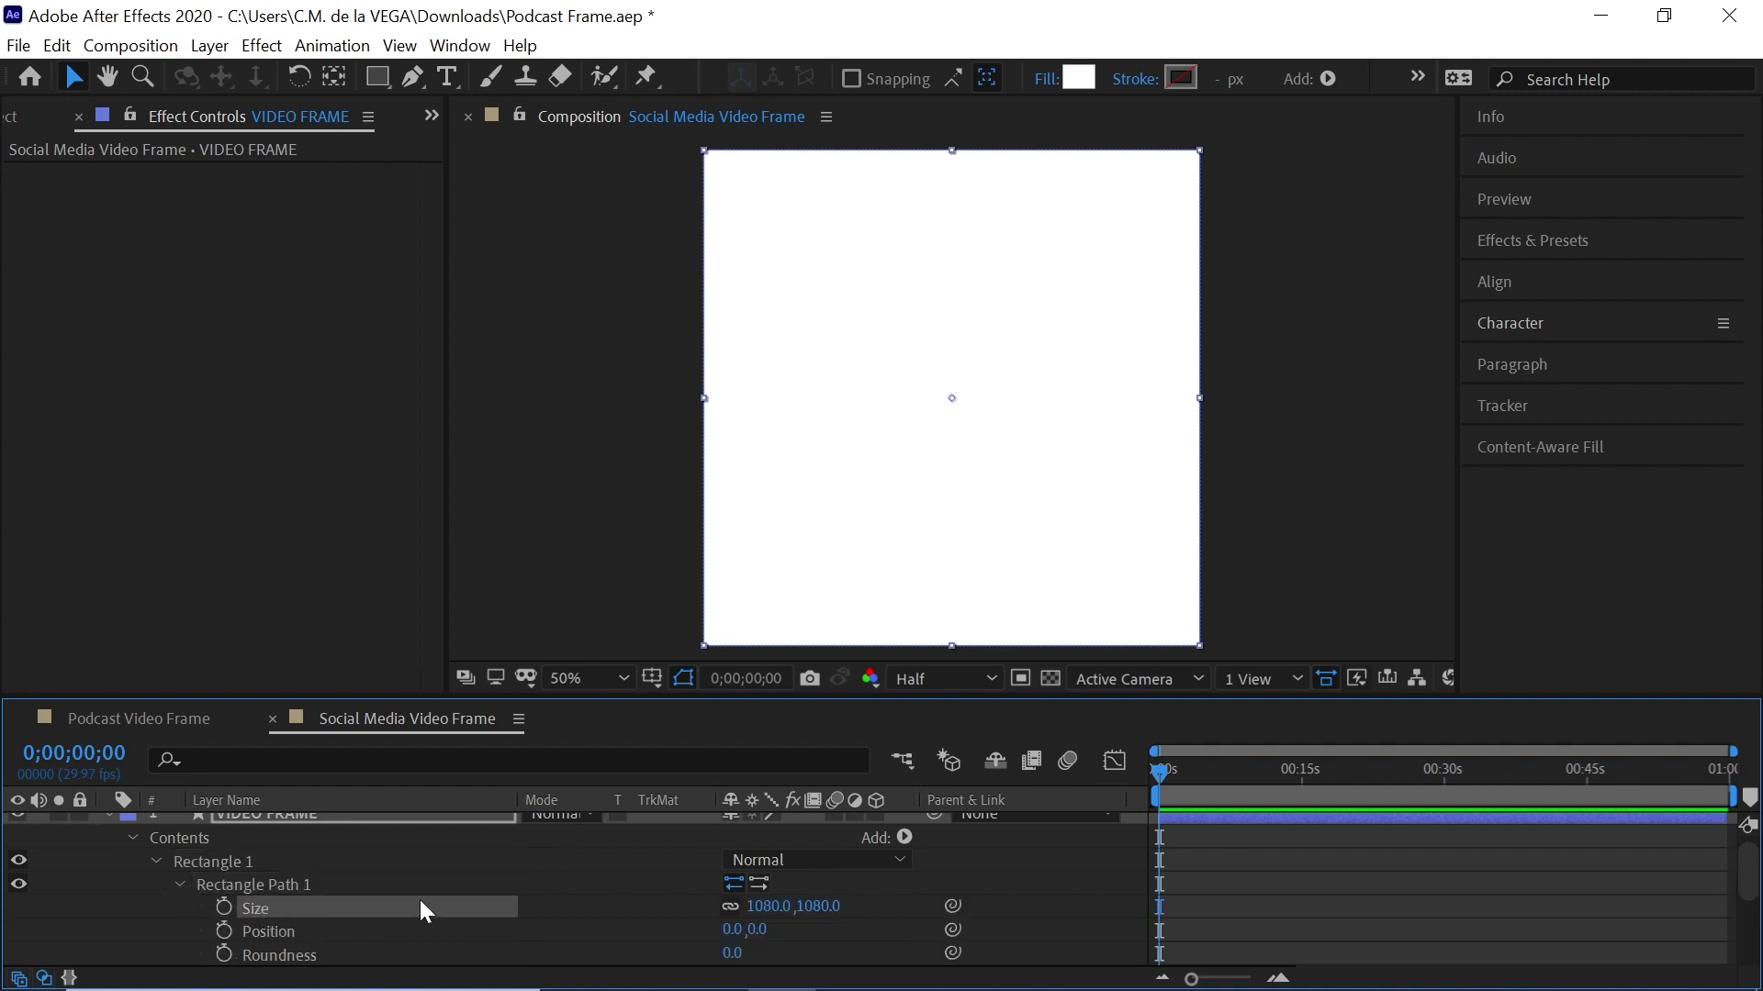
click(730, 906)
click(776, 906)
text(900)
key(Tab)
text(700)
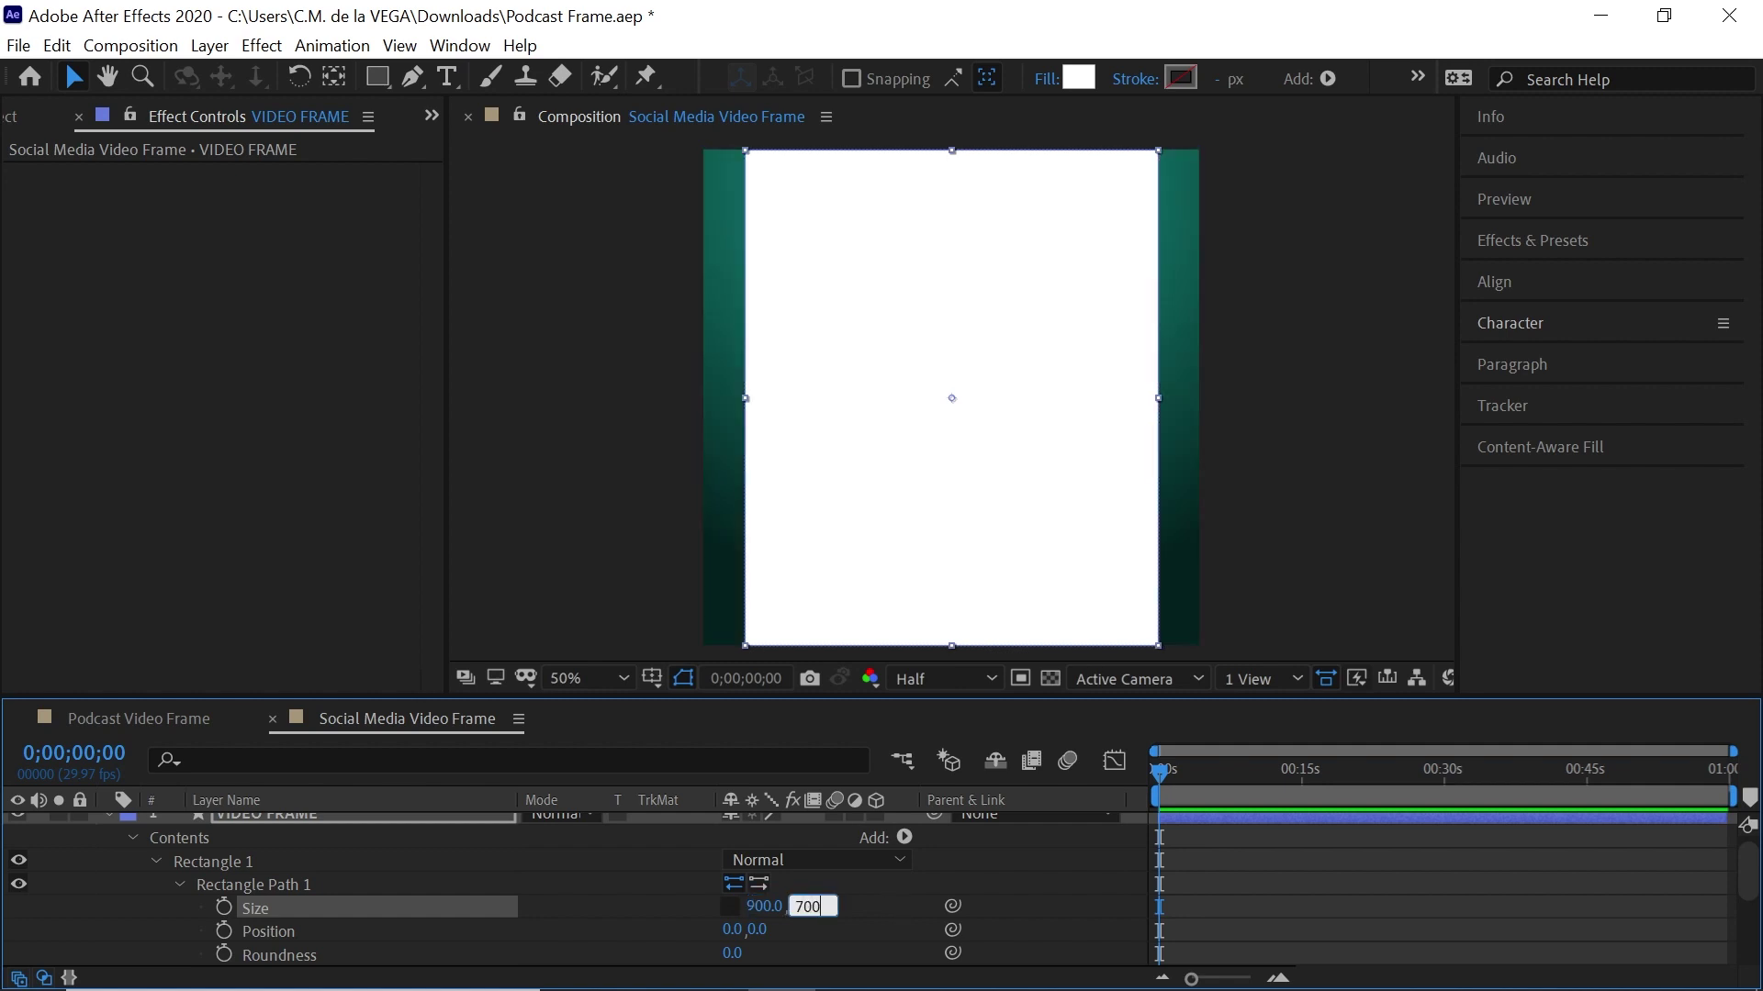
key(Return)
Move the white rectangle about 50 px up in the composition
scroll(1749, 872, up, 1)
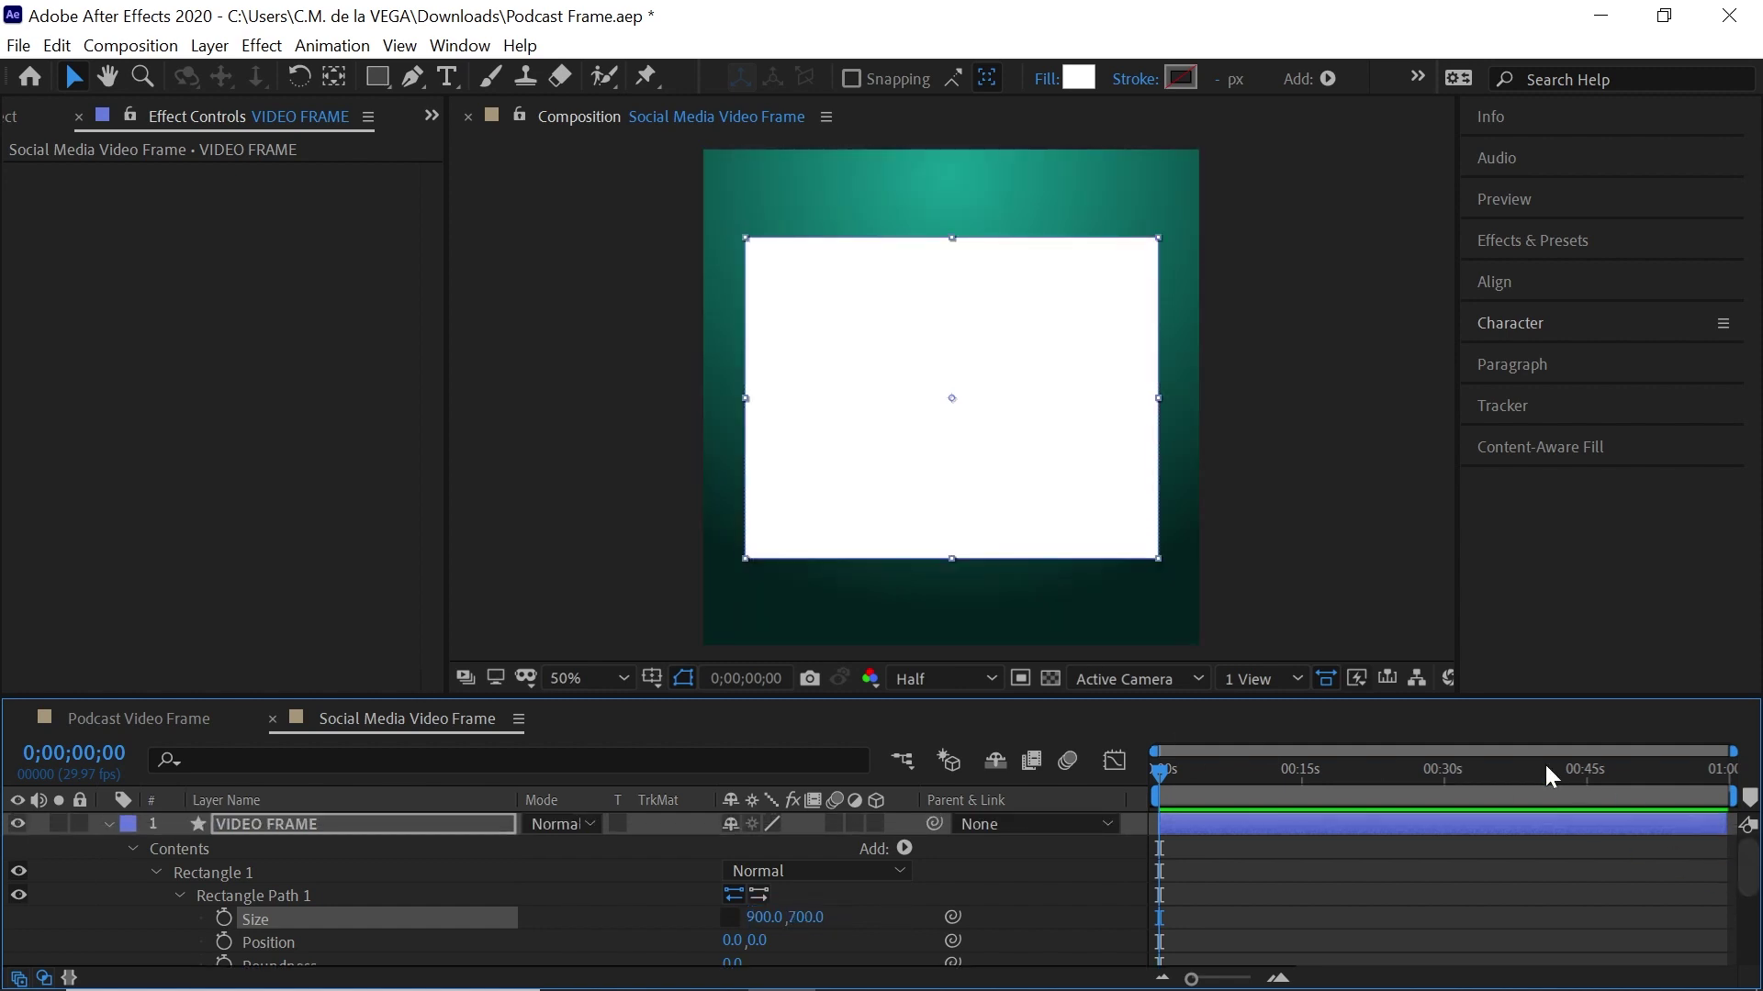
click(110, 823)
click(75, 79)
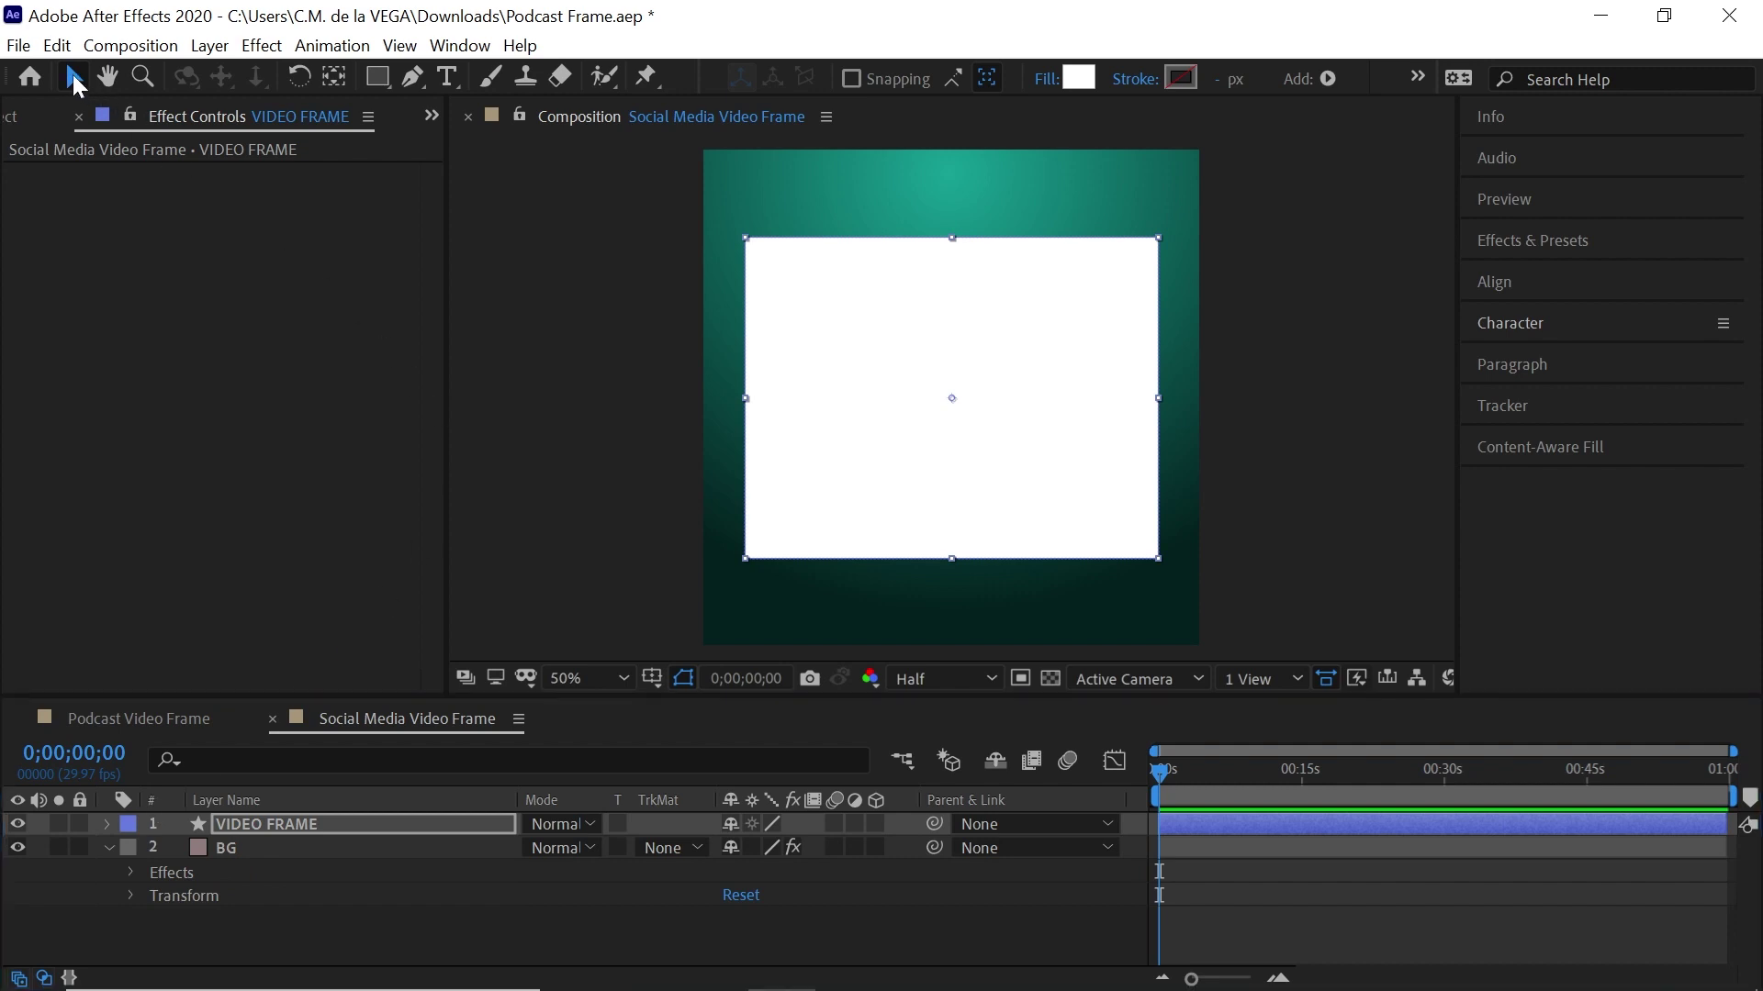
drag(1060, 334, 1055, 281)
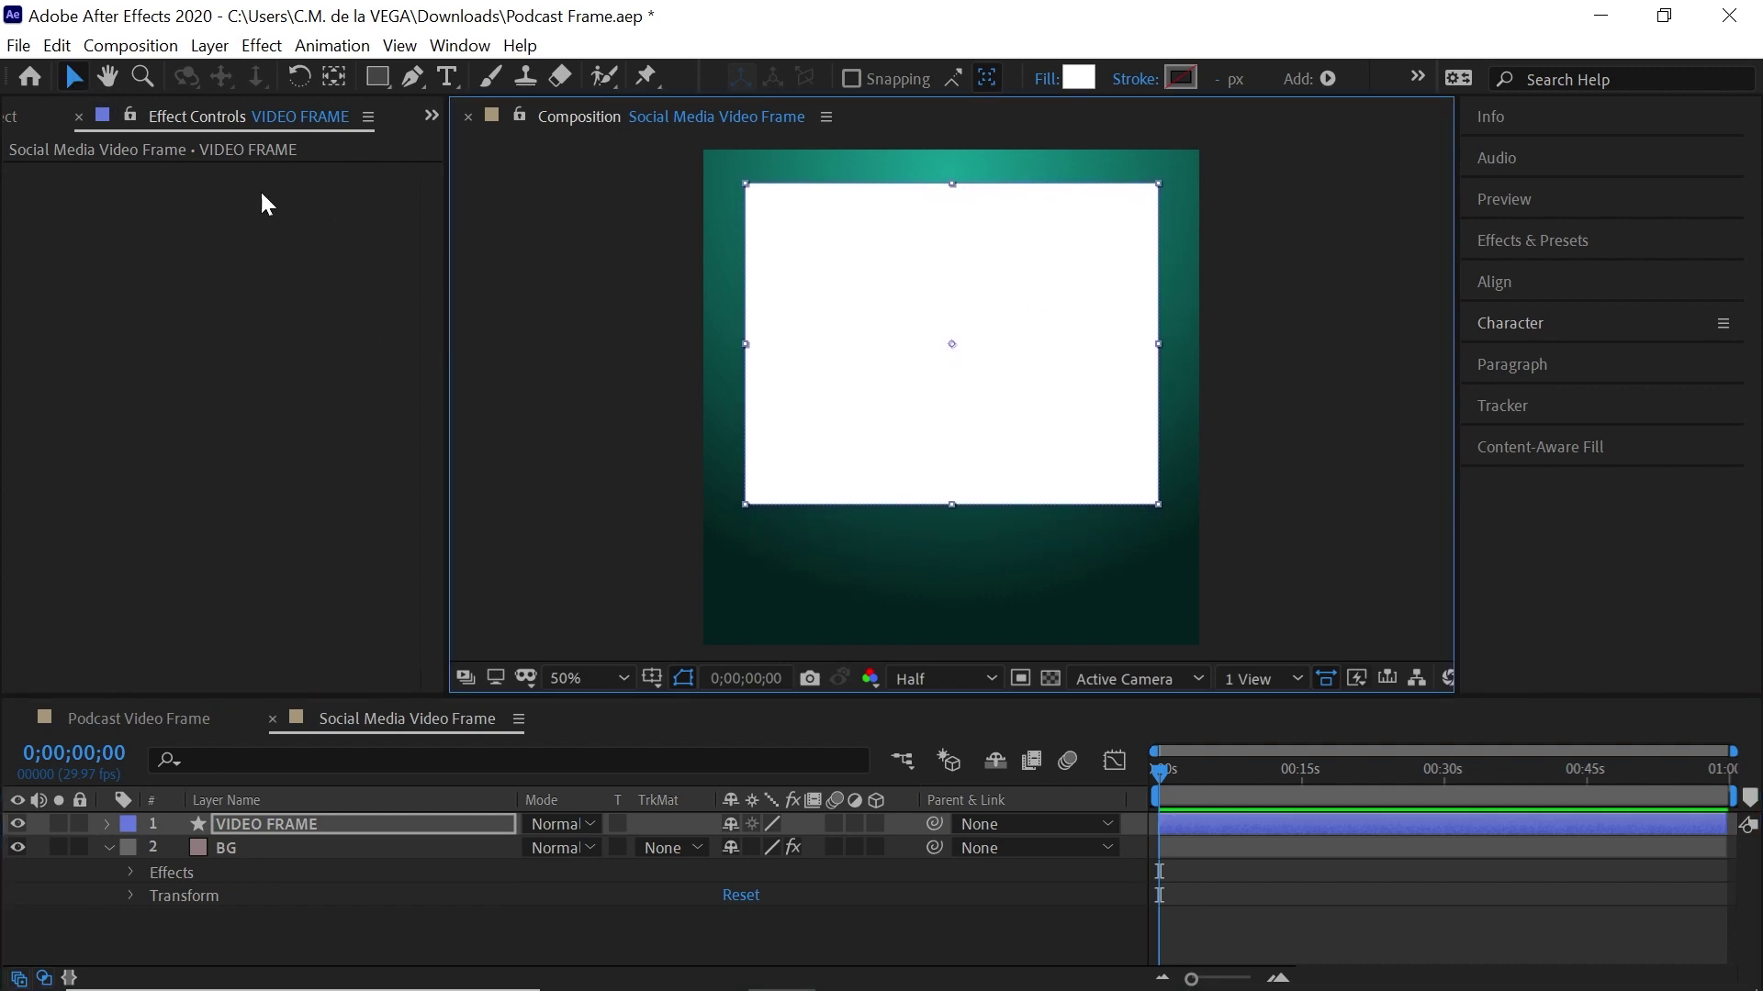
click(14, 116)
Add Niftygateway Intro Video.mp4 from the Assets folder to the composition
click(28, 369)
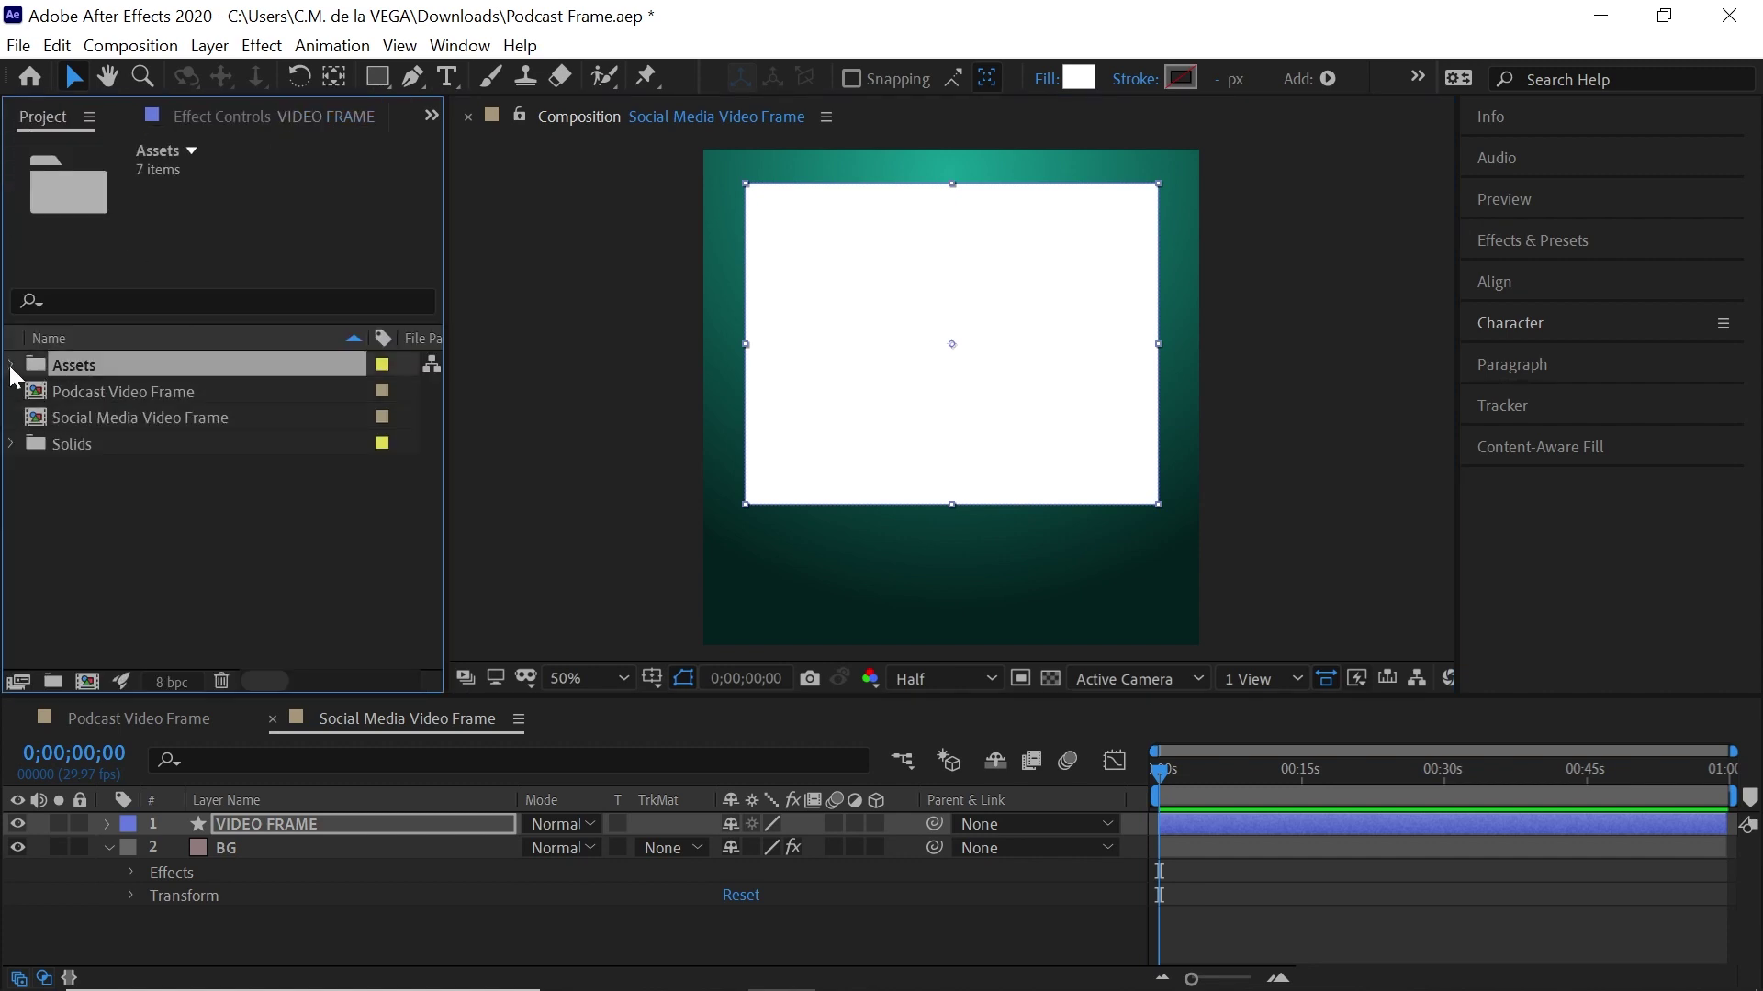
click(11, 366)
drag(224, 443, 350, 839)
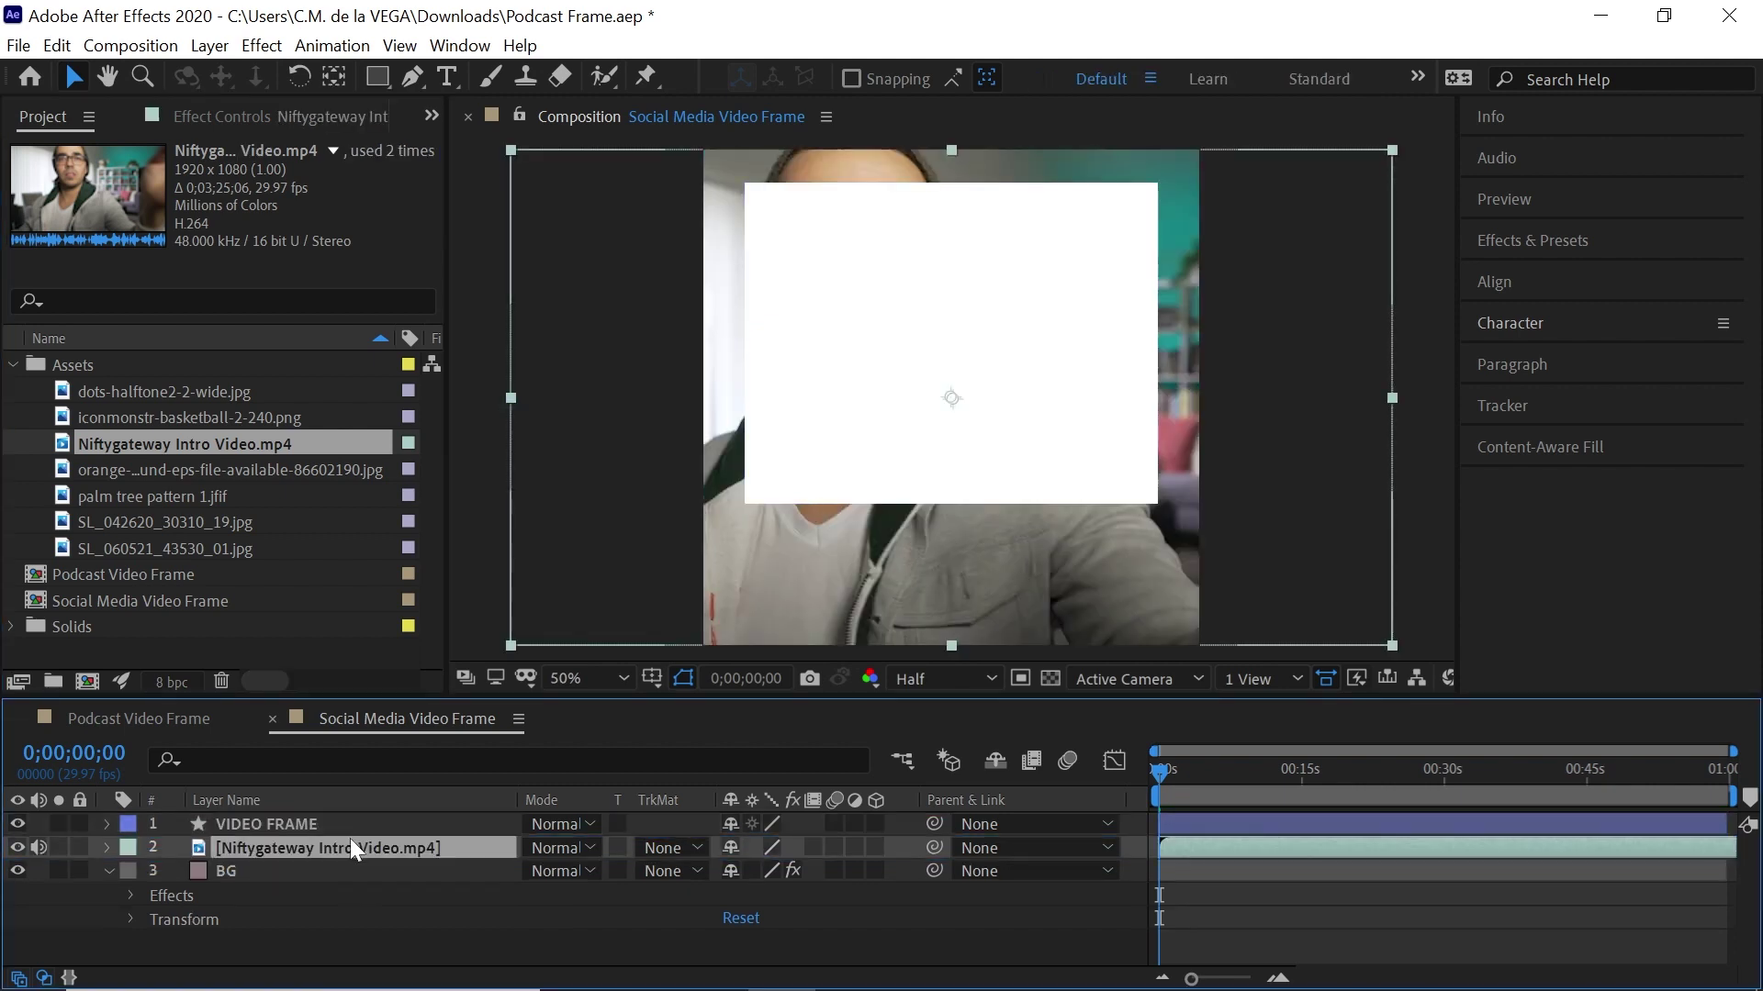
Give VIDEO FRAME and the footage a Blue label, and rename the footage Video Footage
ctrl+click(273, 827)
click(128, 825)
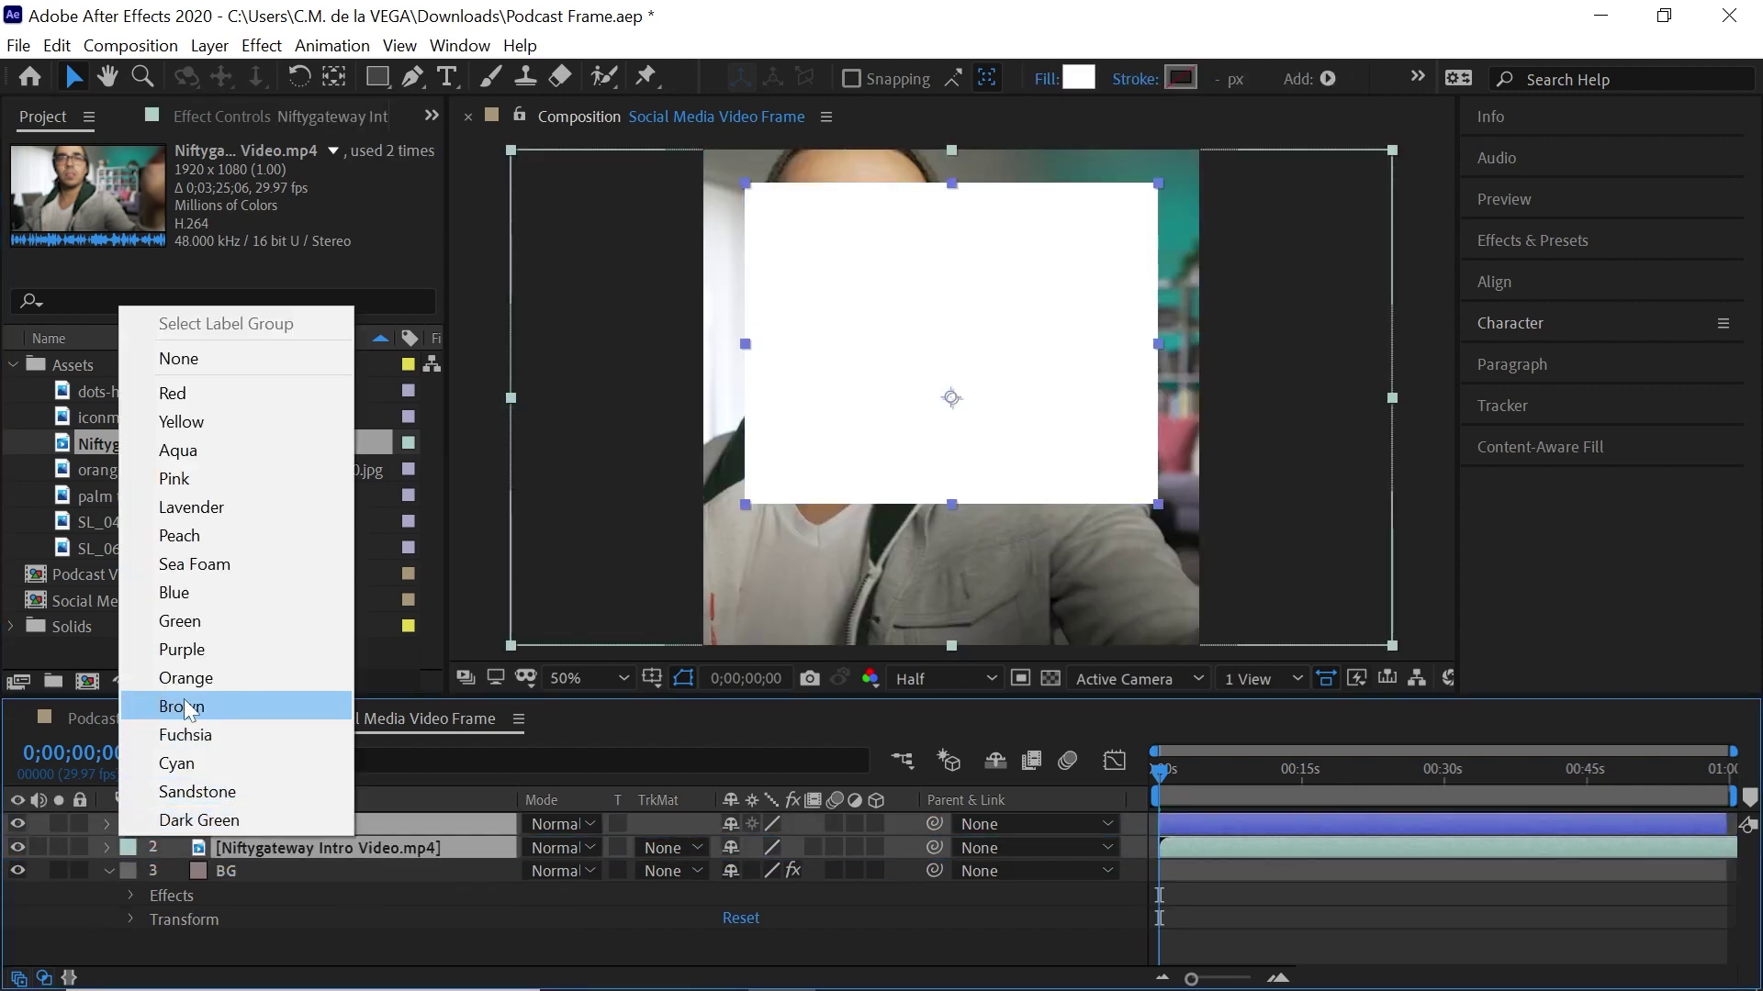
click(186, 601)
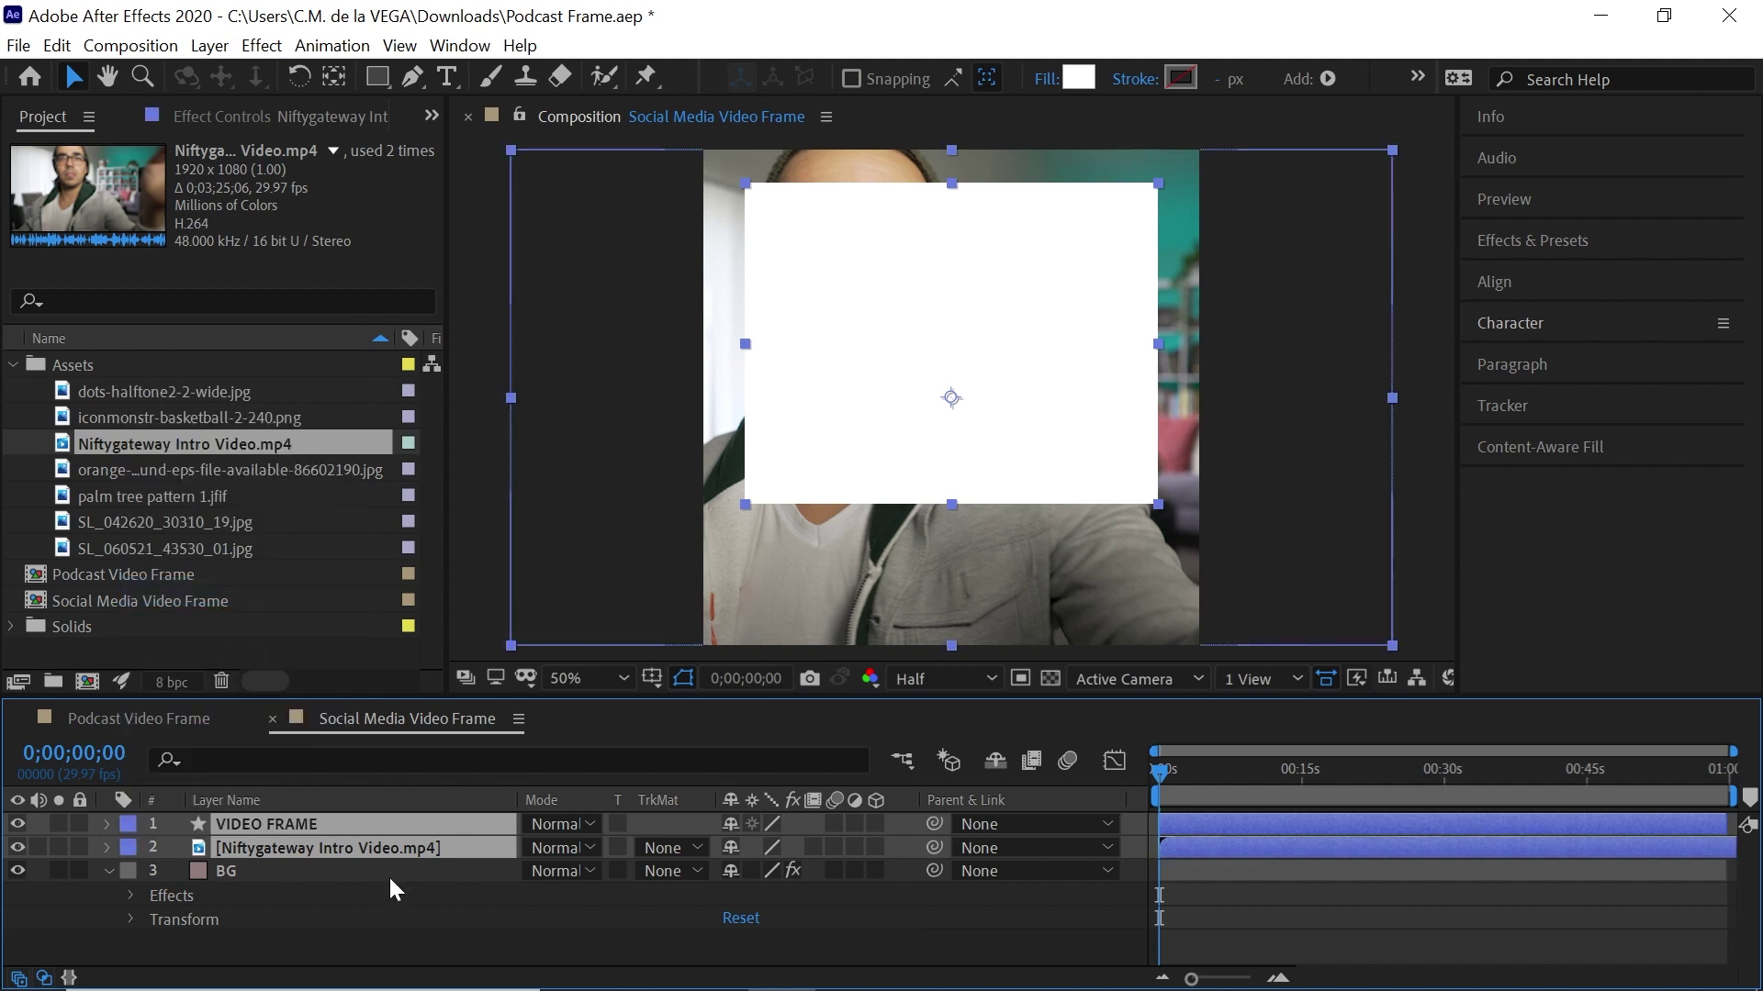
click(356, 844)
key(Return)
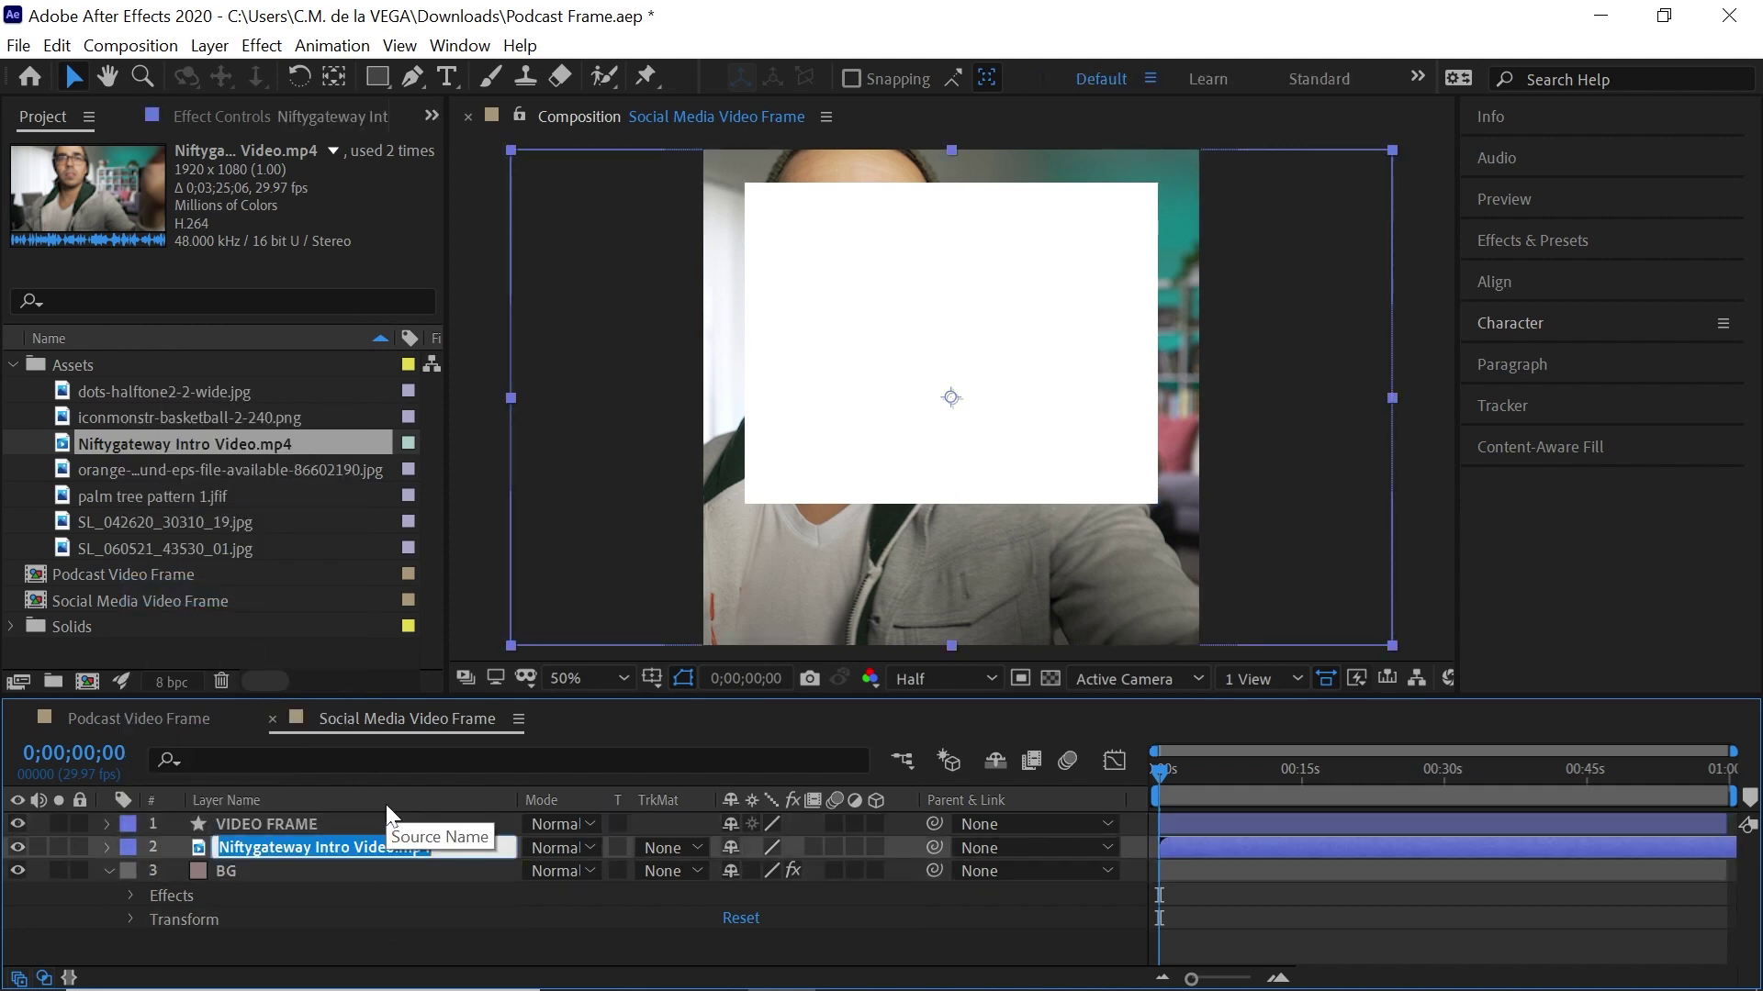
text(Vide)
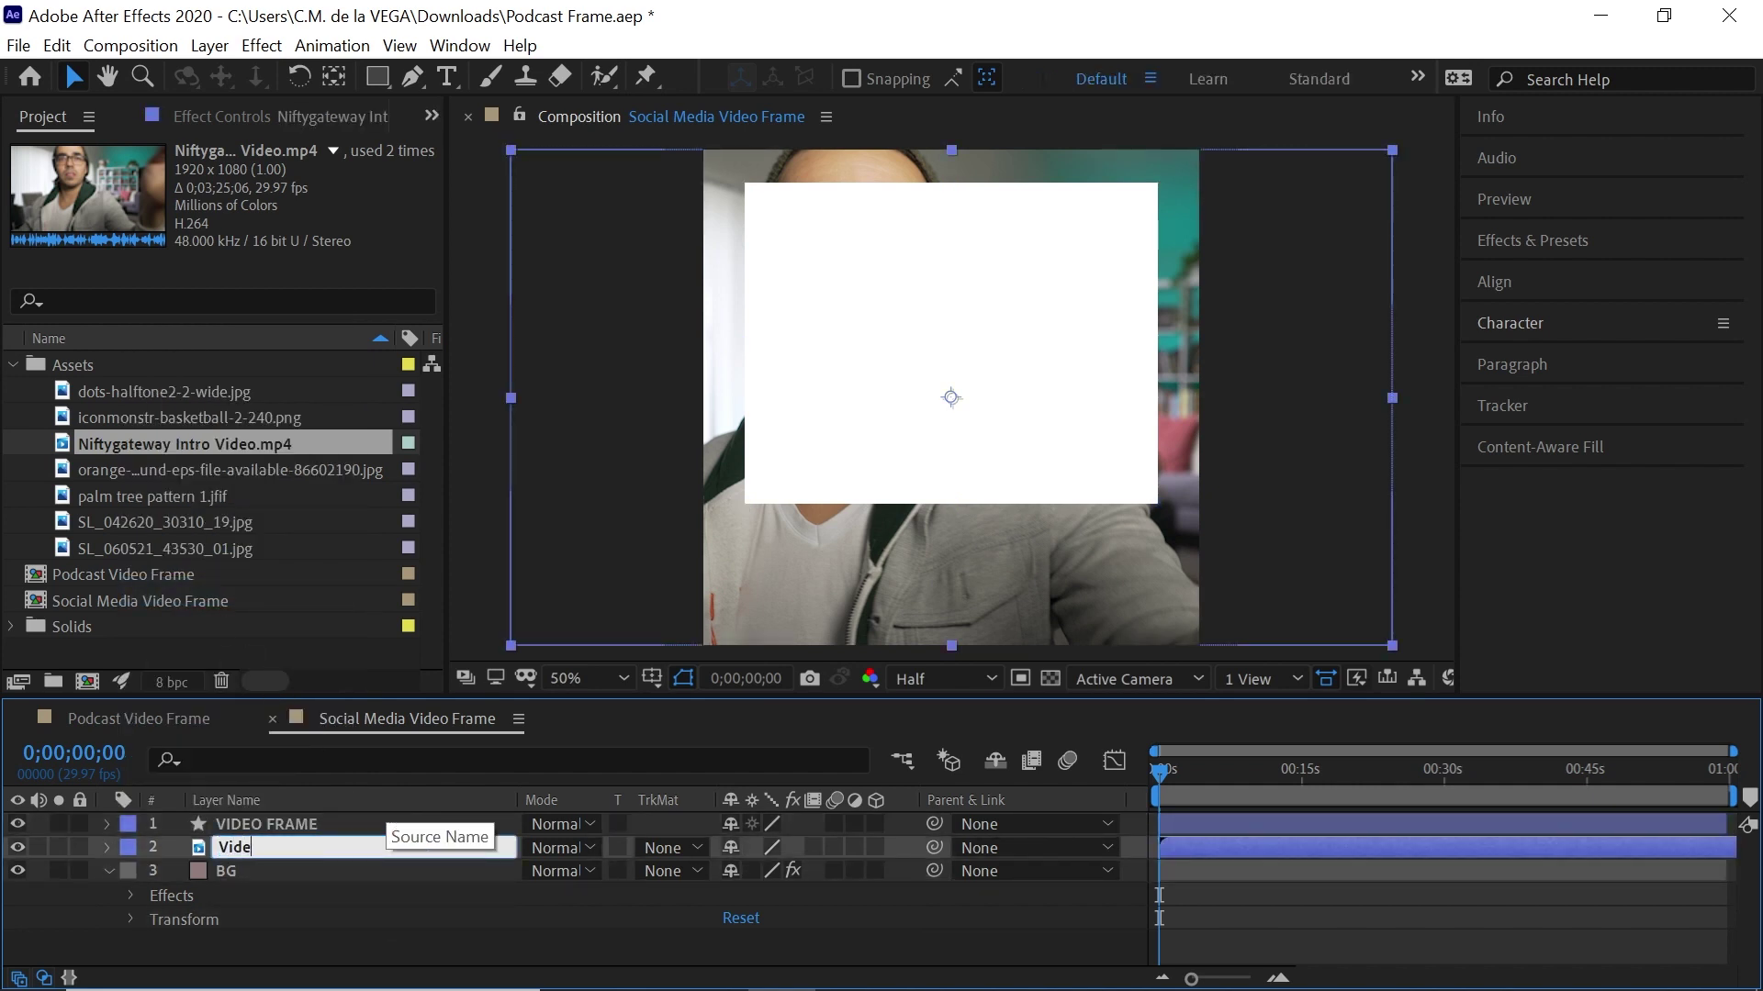
text(o Footage)
key(Return)
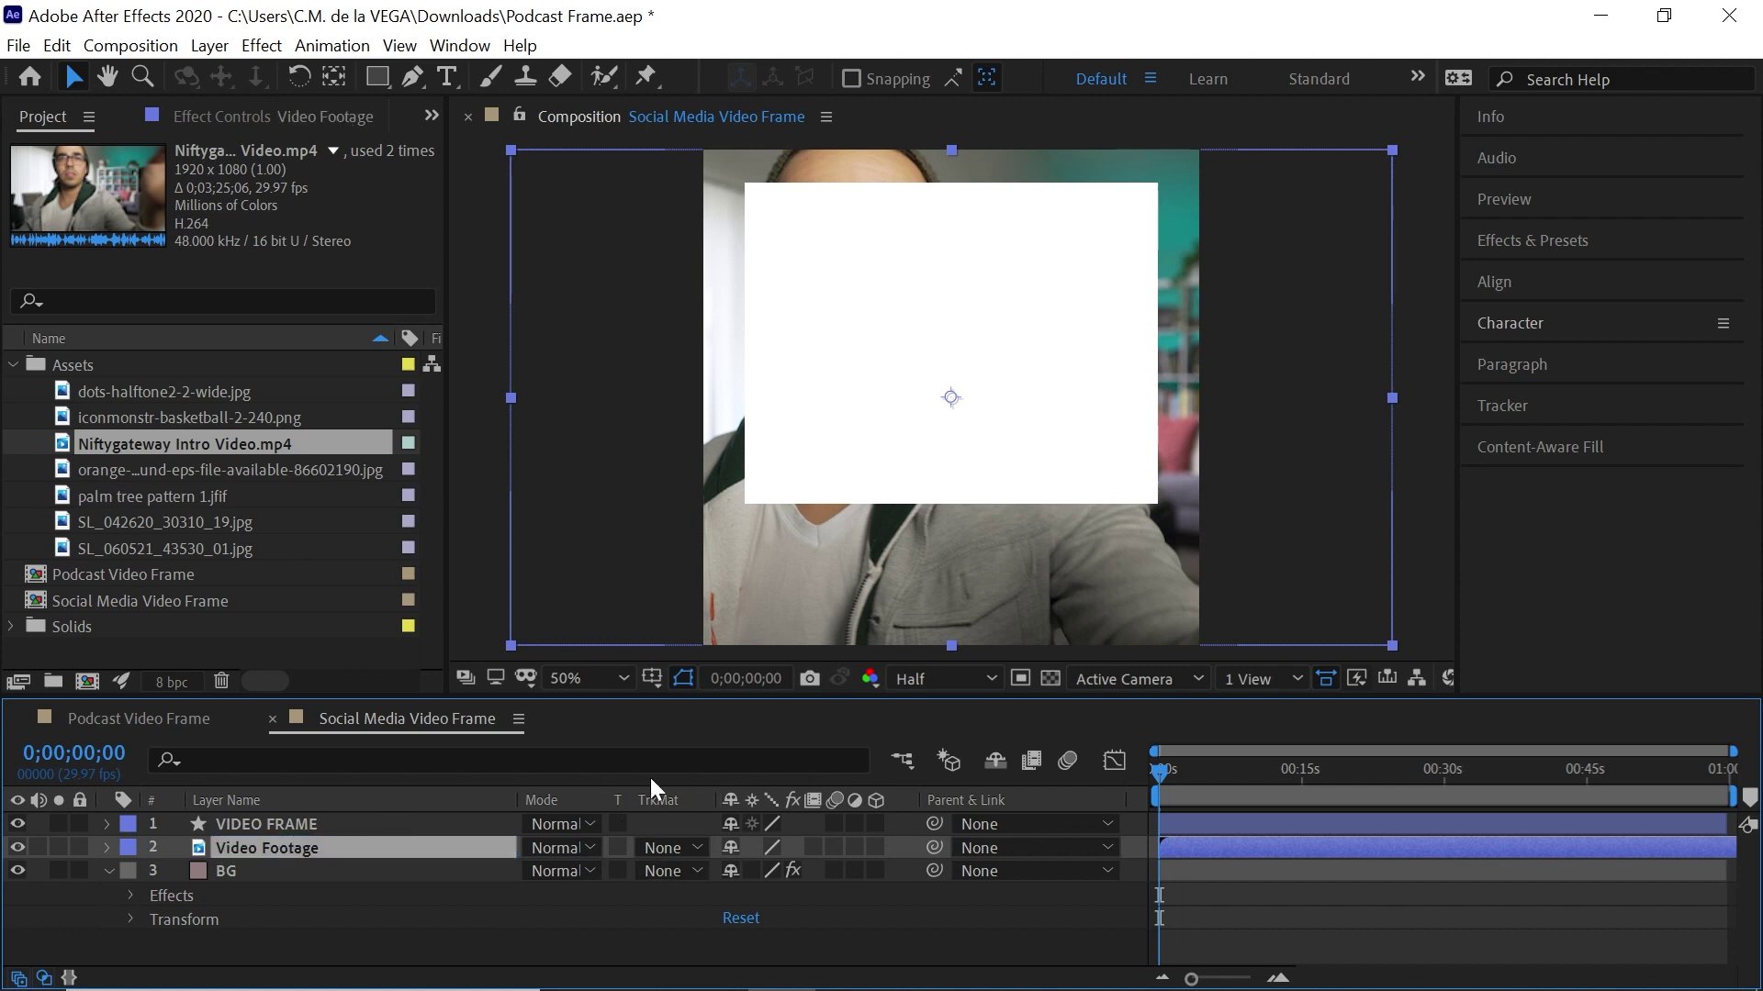
Set the footage layer's track matte to Alpha Matte 'VIDEO FRAME'
click(43, 977)
click(44, 978)
click(669, 845)
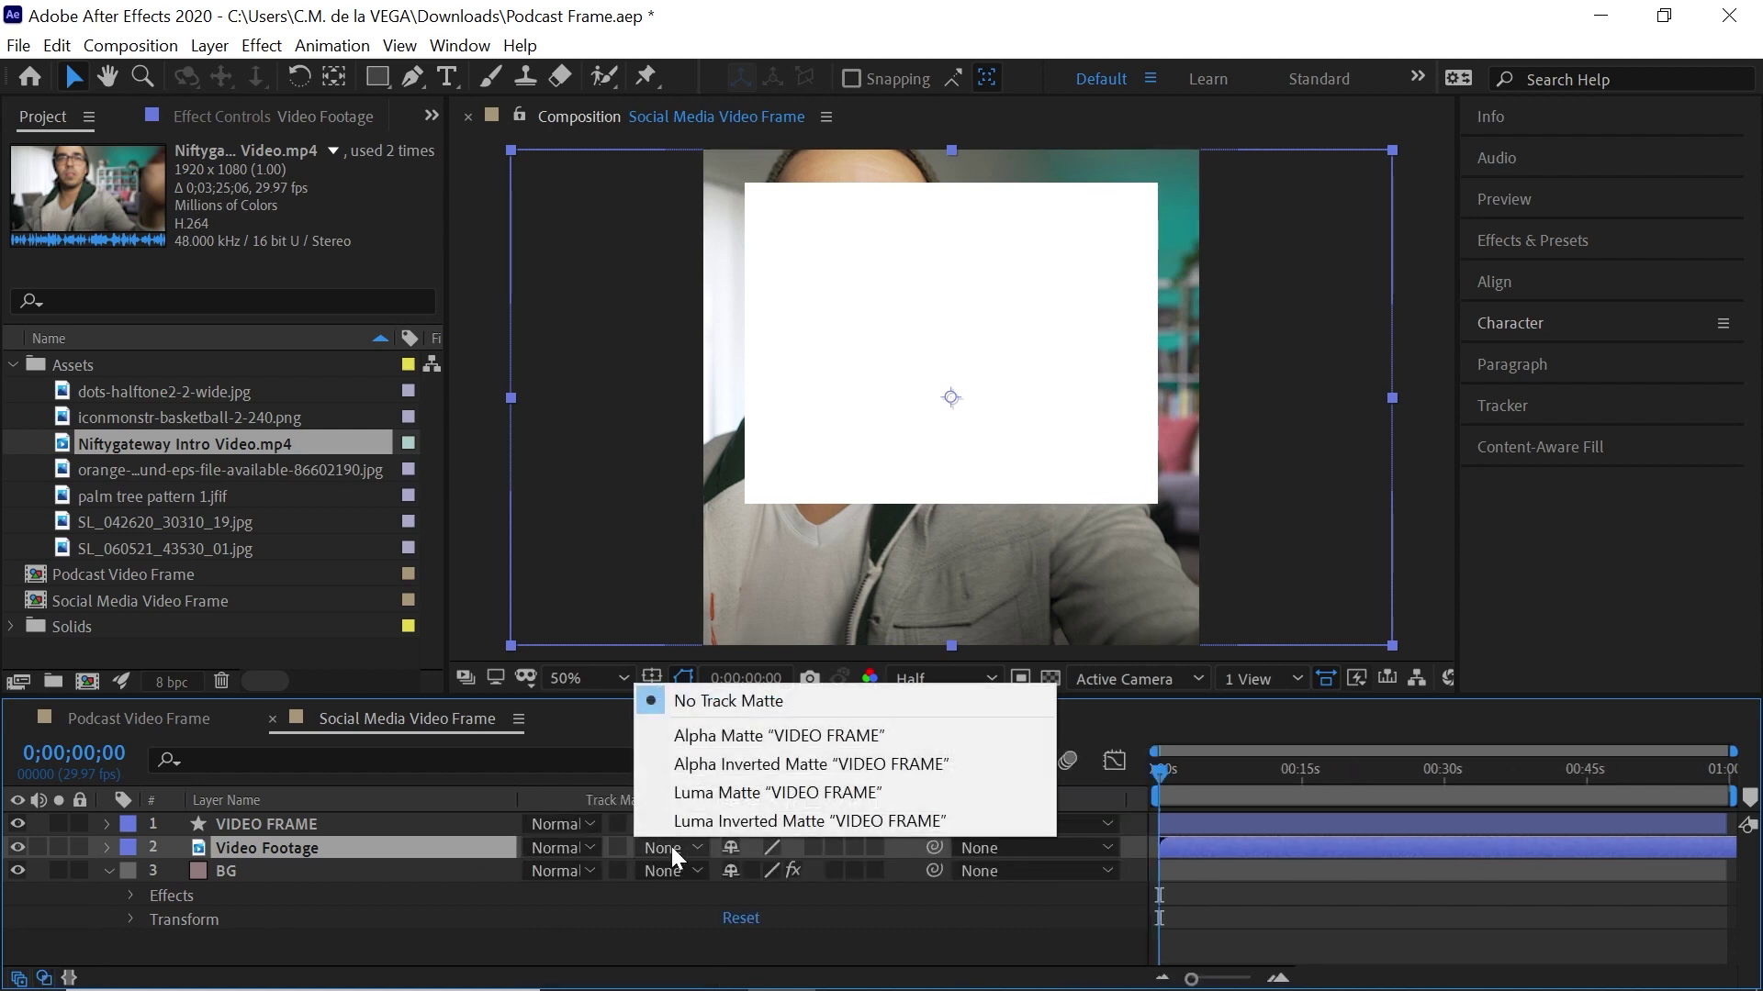
click(698, 735)
drag(1232, 756, 1235, 777)
key(s)
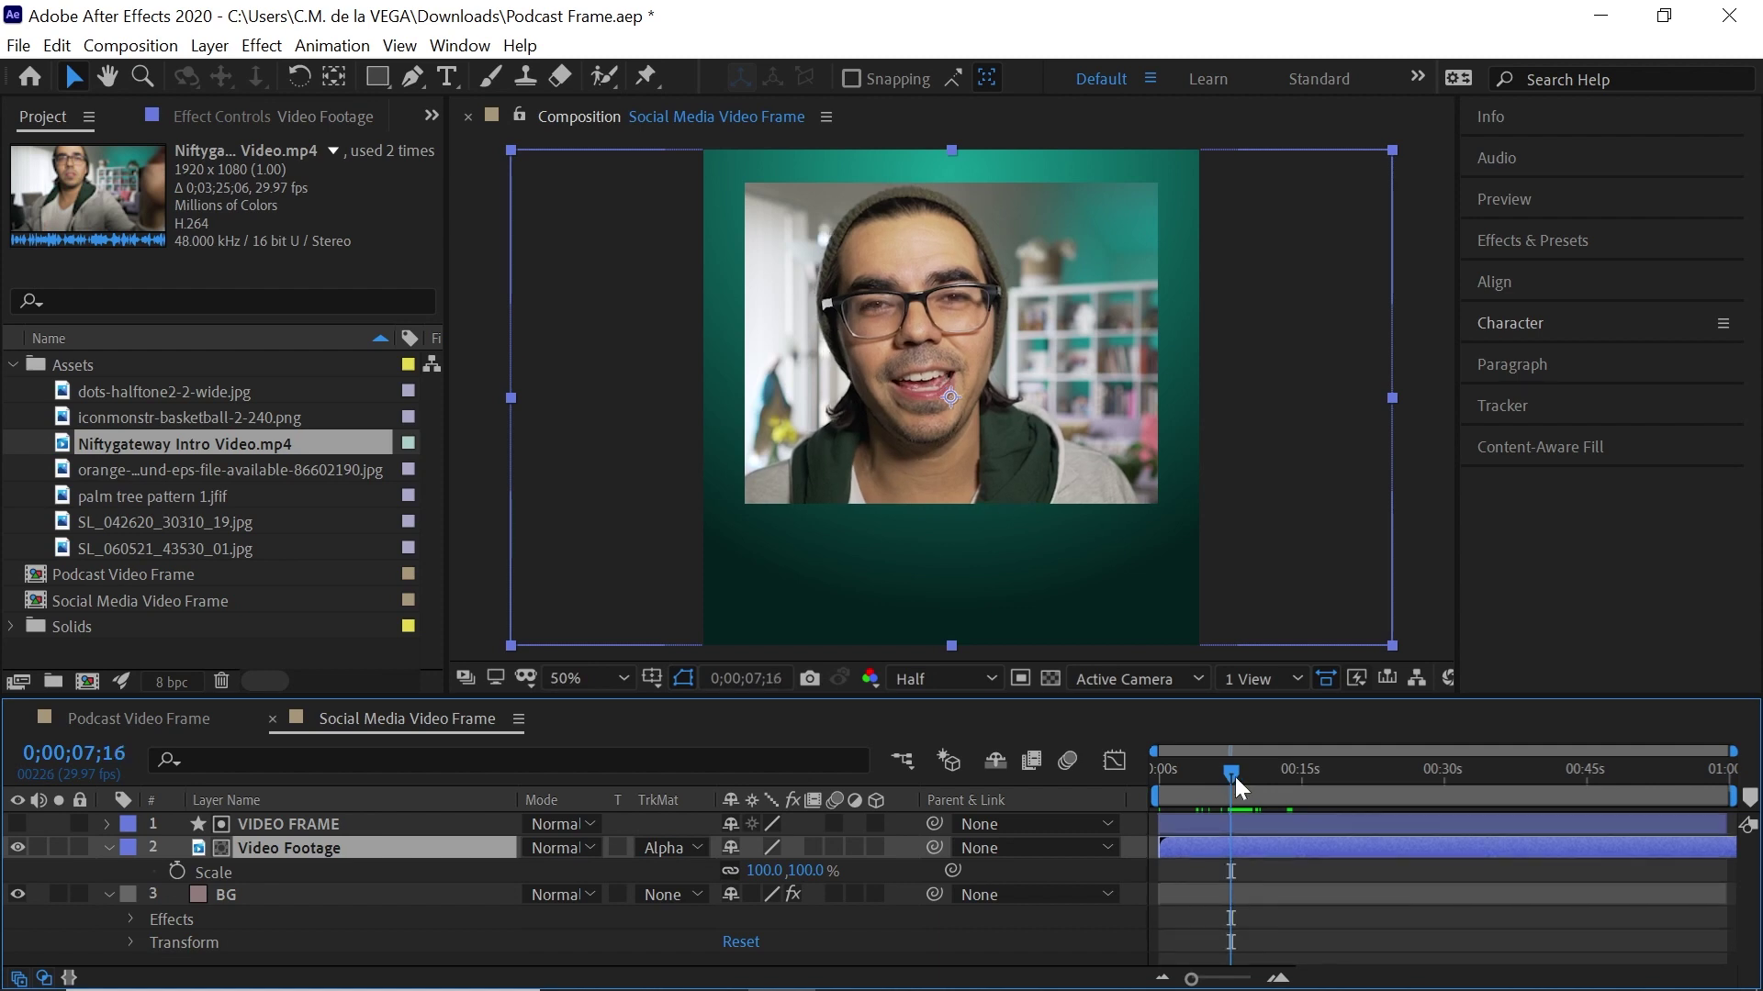
Scale the Video Footage layer to 70% and nudge it slightly upward
click(772, 870)
drag(773, 871, 715, 869)
drag(1078, 417, 1072, 377)
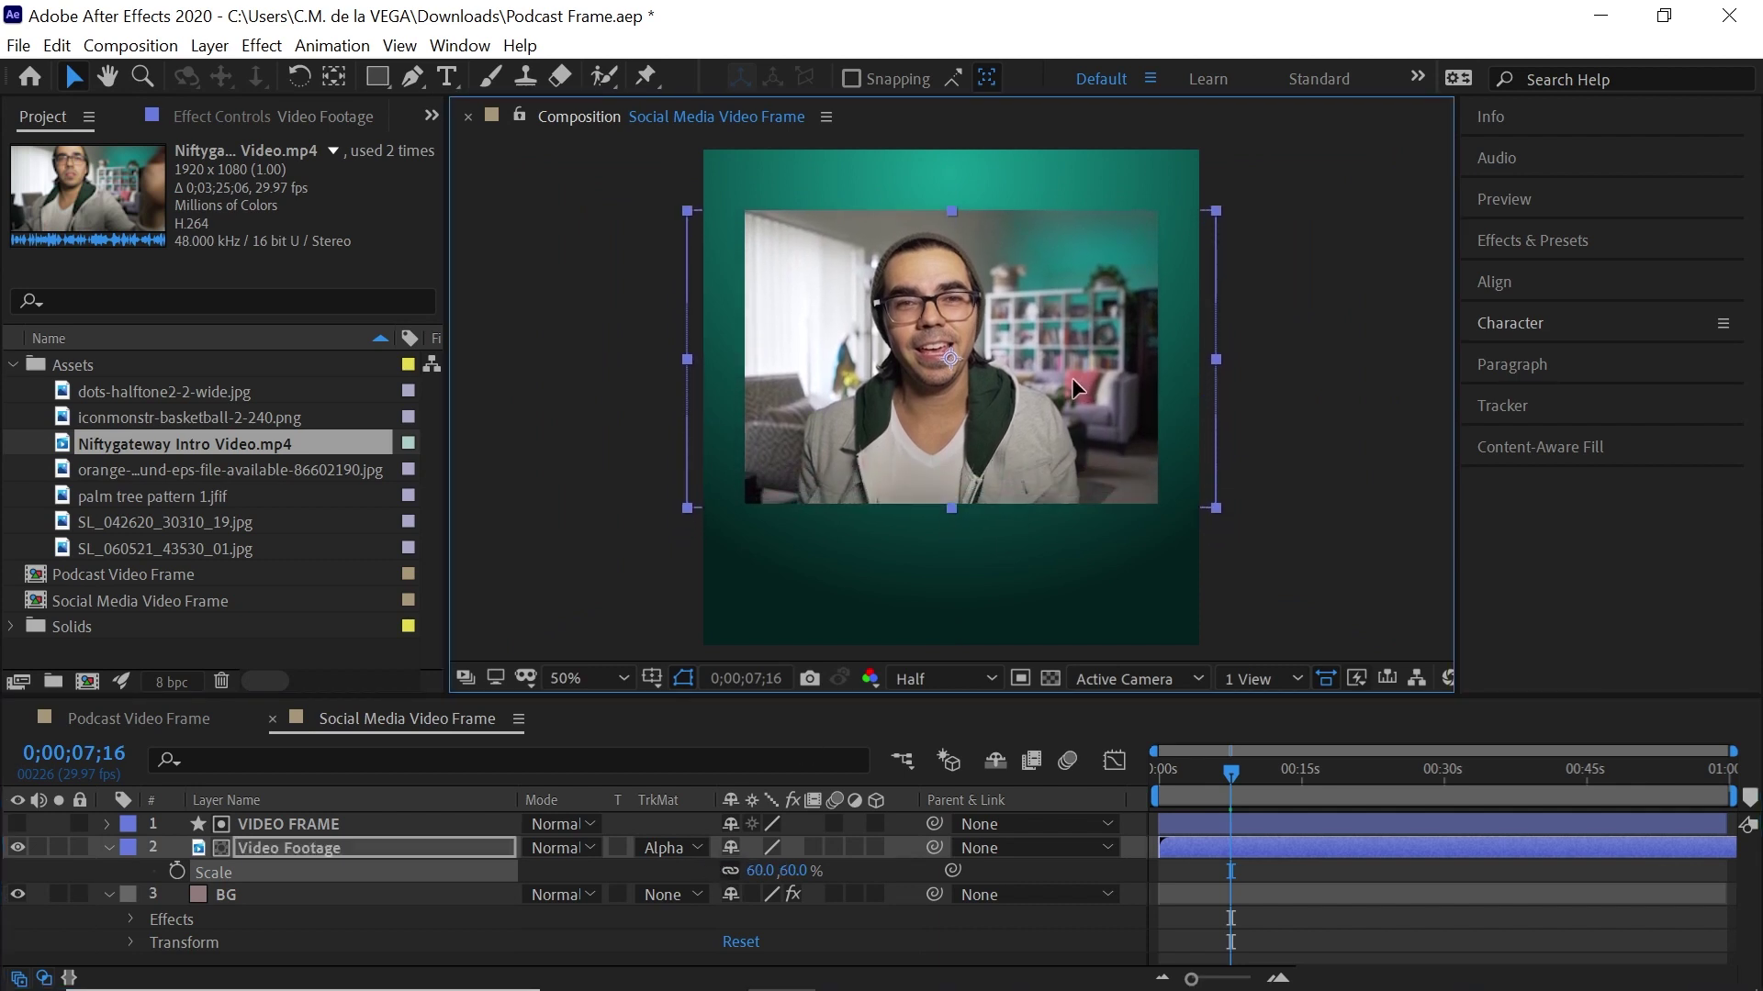
drag(758, 871, 804, 815)
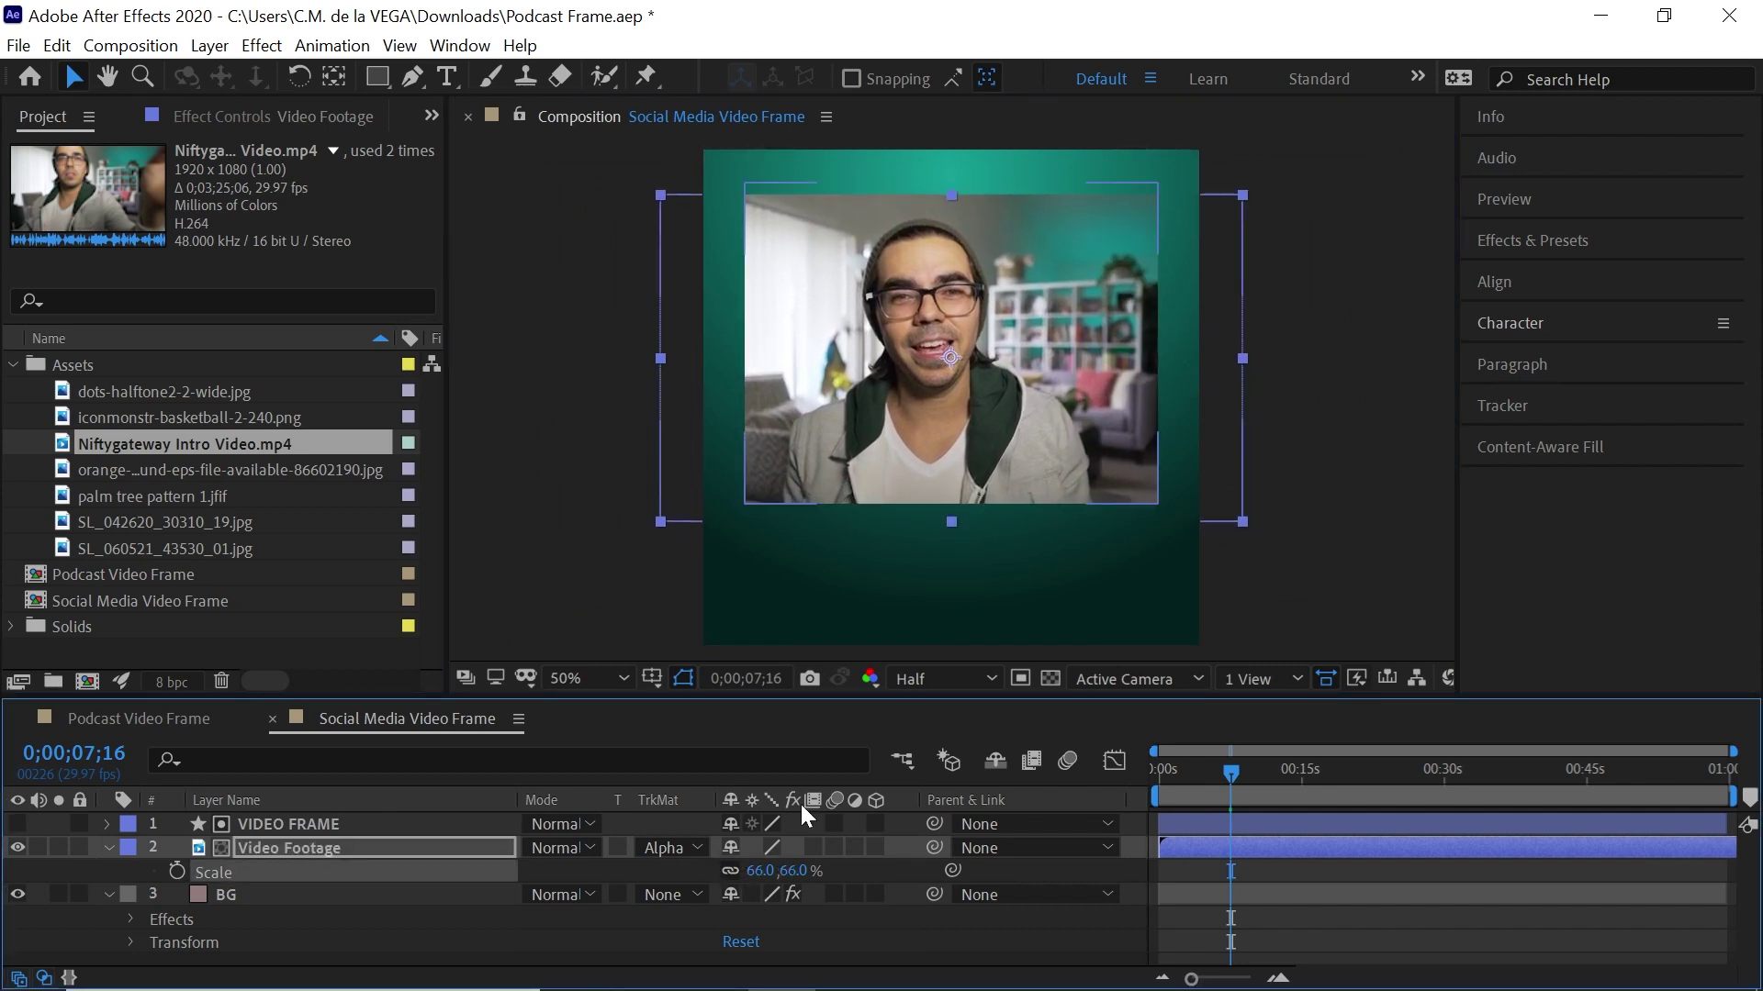
drag(1065, 397, 1065, 389)
drag(761, 869, 782, 866)
drag(1115, 429, 1114, 426)
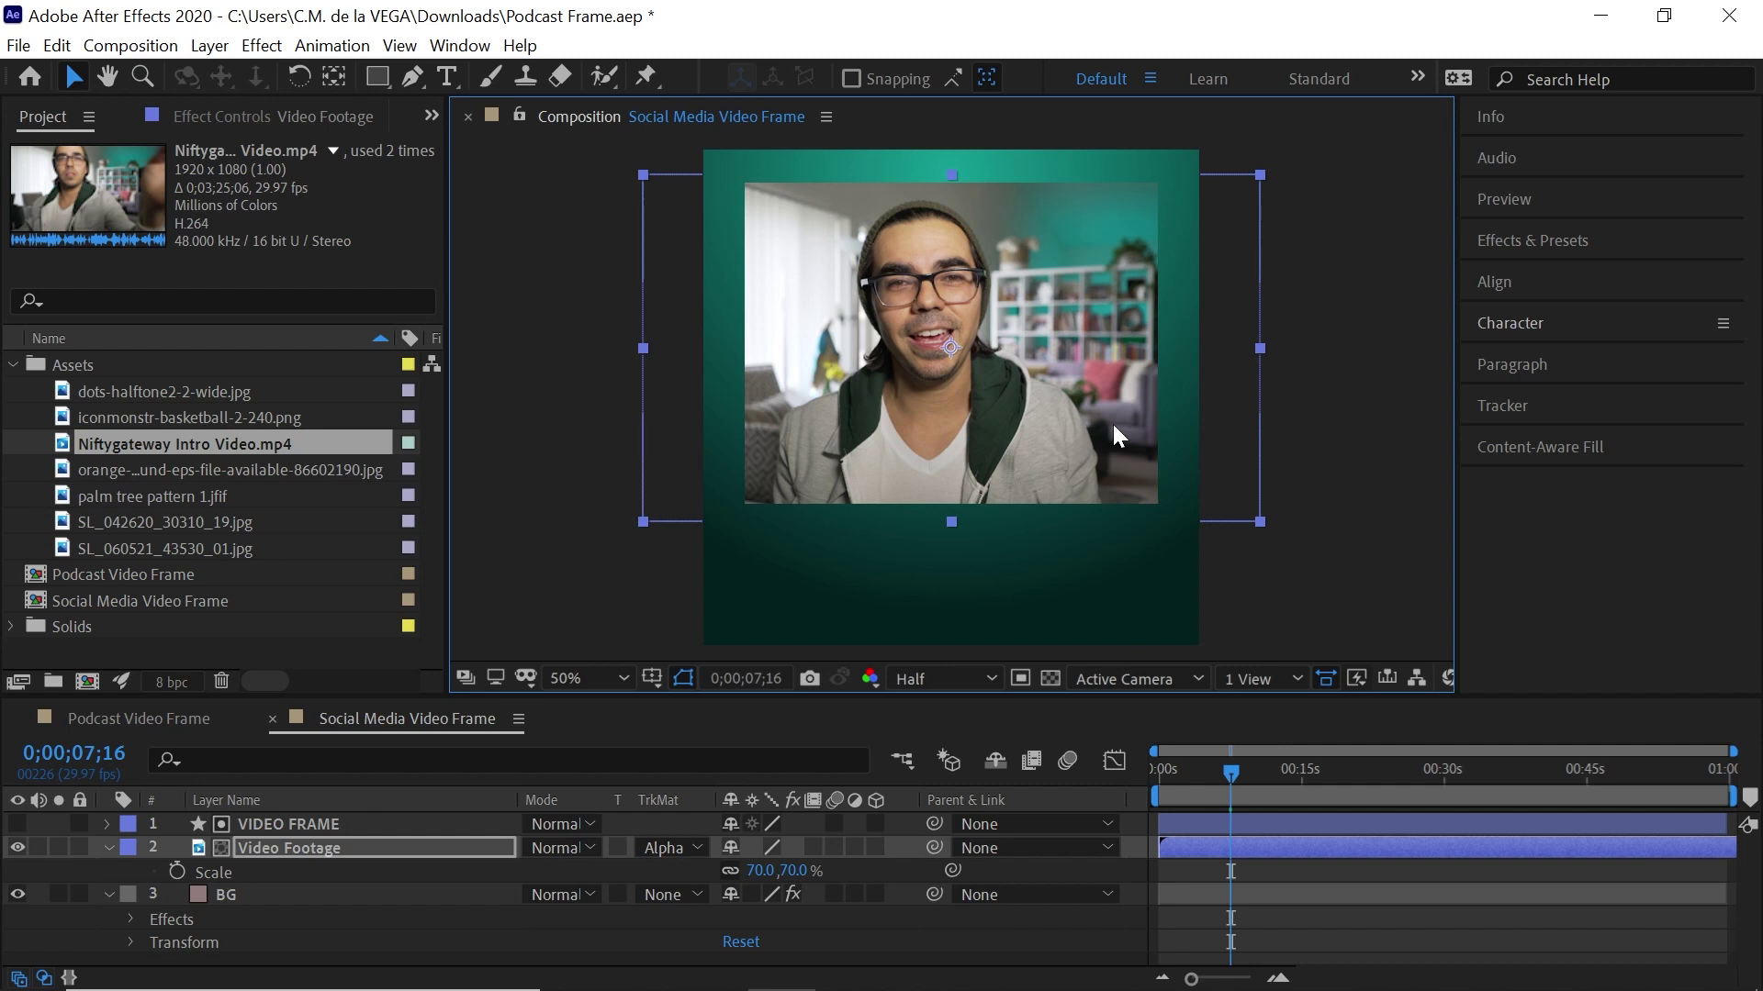
Select the VIDEO FRAME layer and expand its rectangle properties
click(311, 821)
click(609, 941)
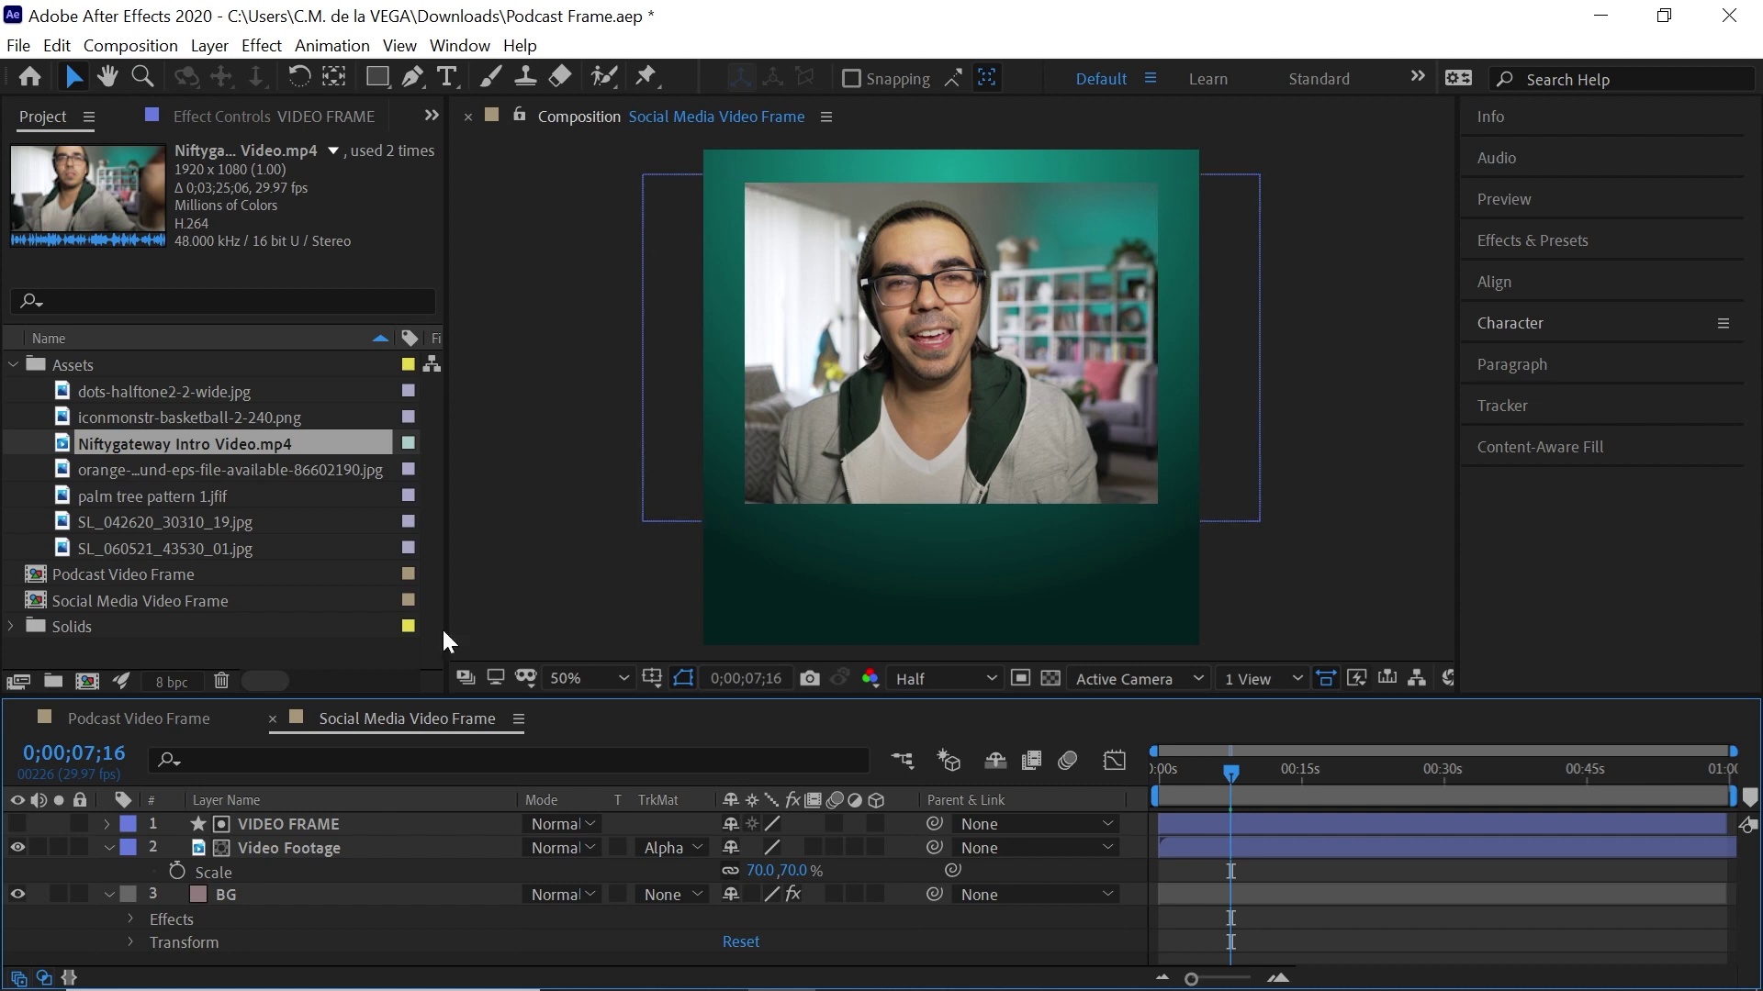
click(310, 824)
click(108, 824)
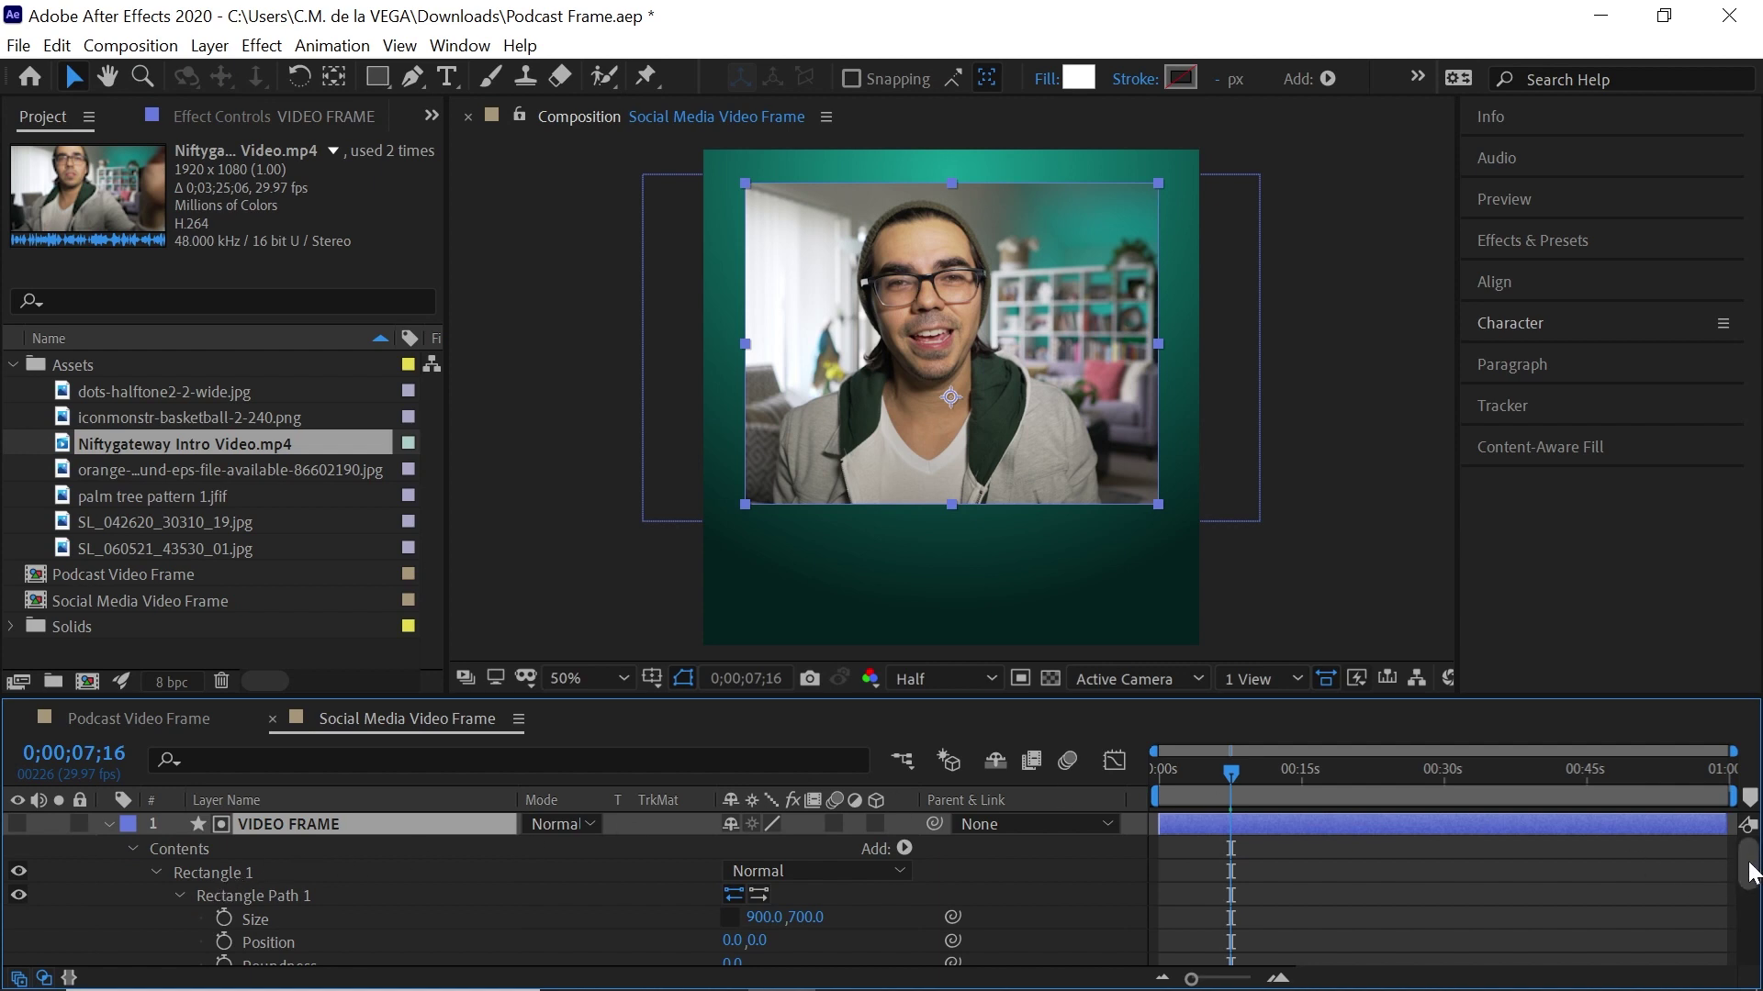
Set the VIDEO FRAME rectangle's Roundness to 40, after first trying 35
scroll(1752, 867, down, 3)
click(356, 898)
drag(732, 891, 787, 874)
click(765, 895)
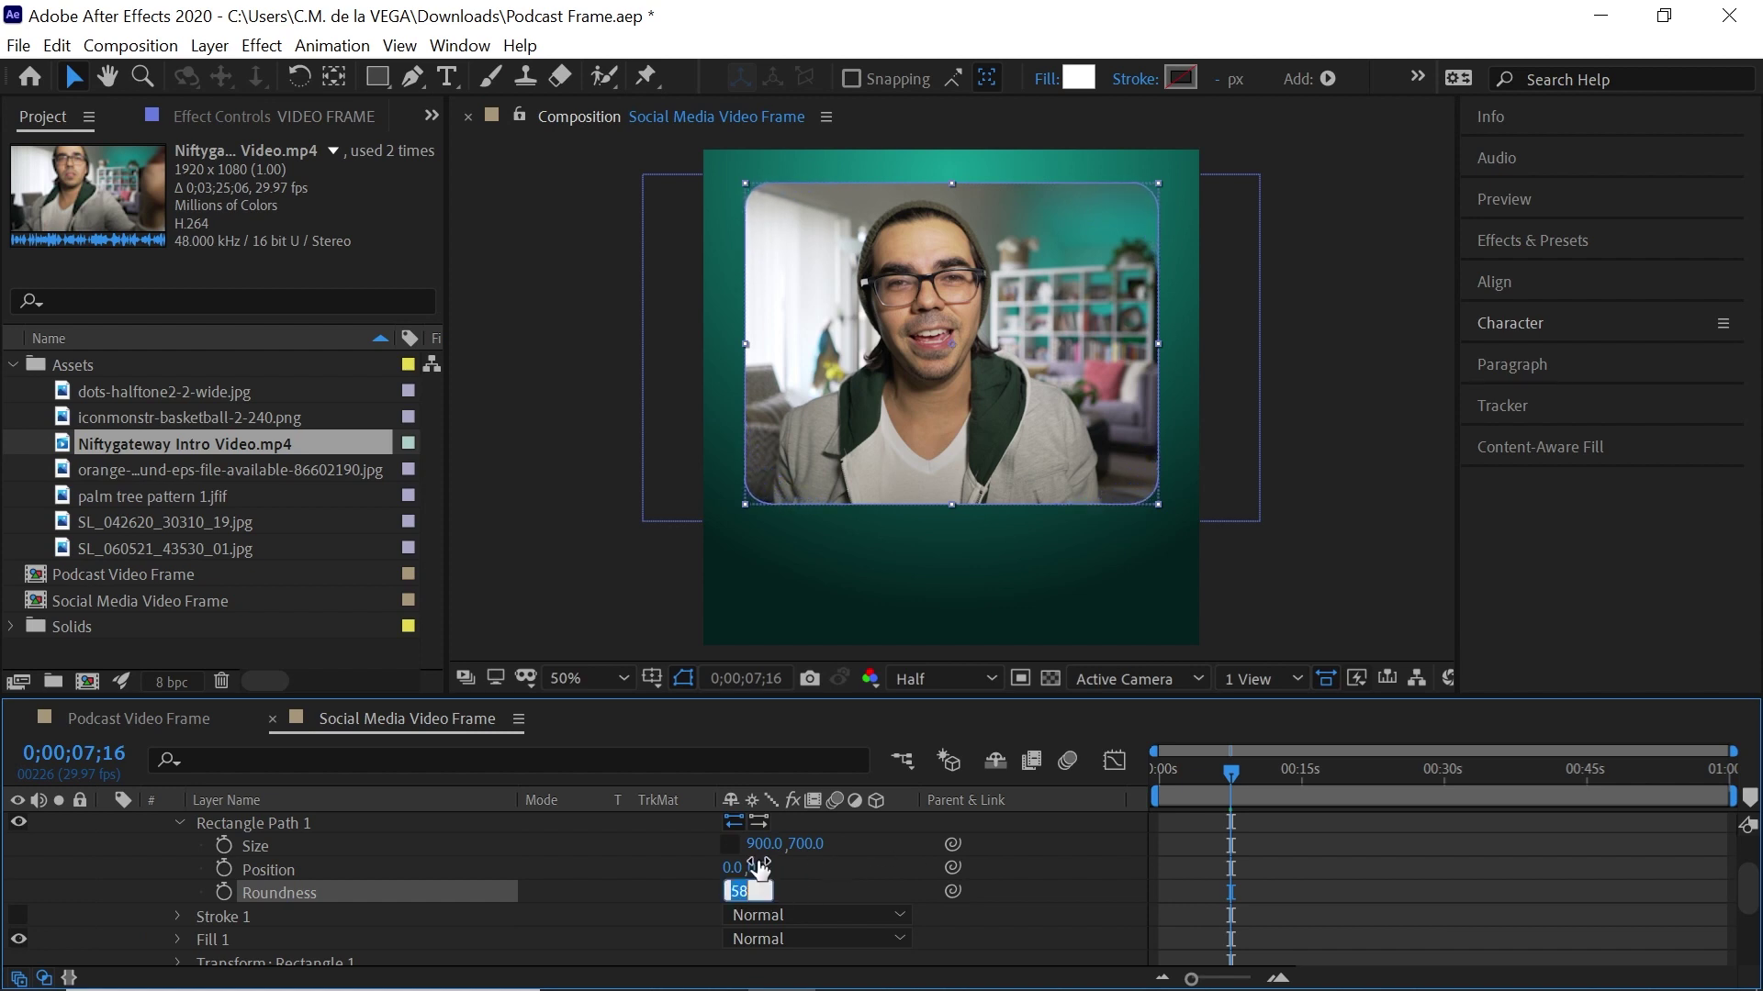
text(35)
key(Return)
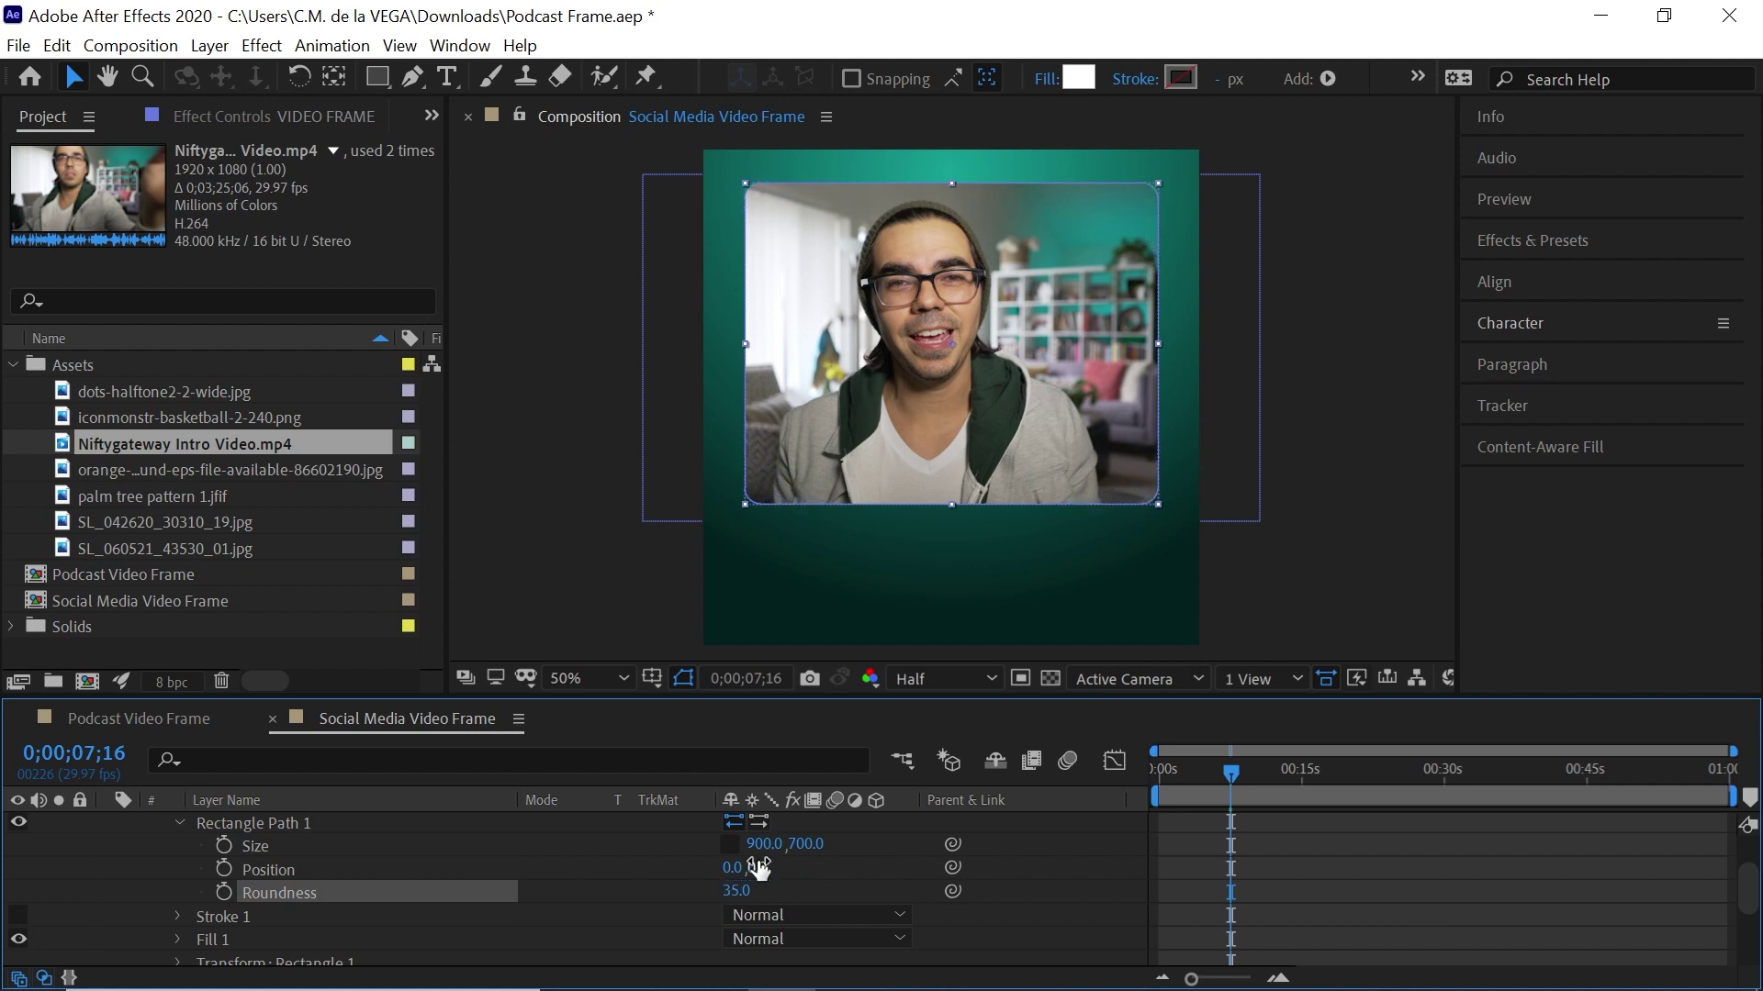
click(735, 891)
text(40)
key(Return)
scroll(1716, 889, up, 3)
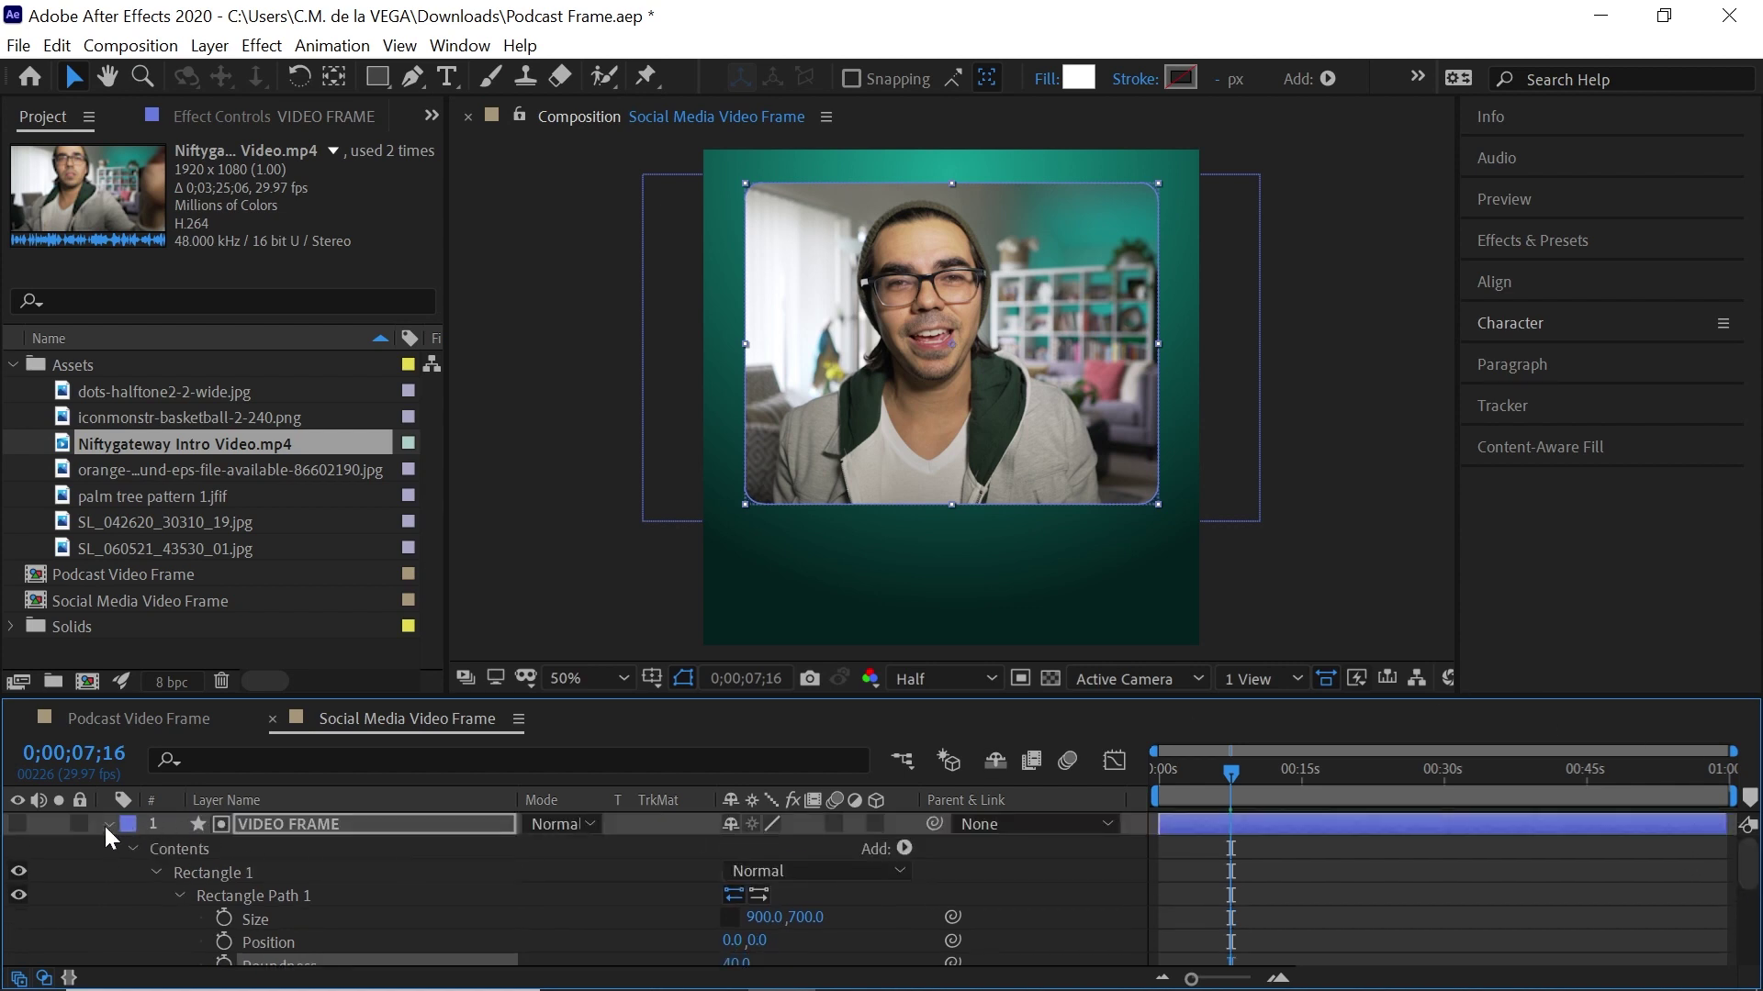
click(108, 824)
Duplicate the VIDEO FRAME layer with Ctrl+D and rename the copy 'VIDEO BORDER'
click(329, 823)
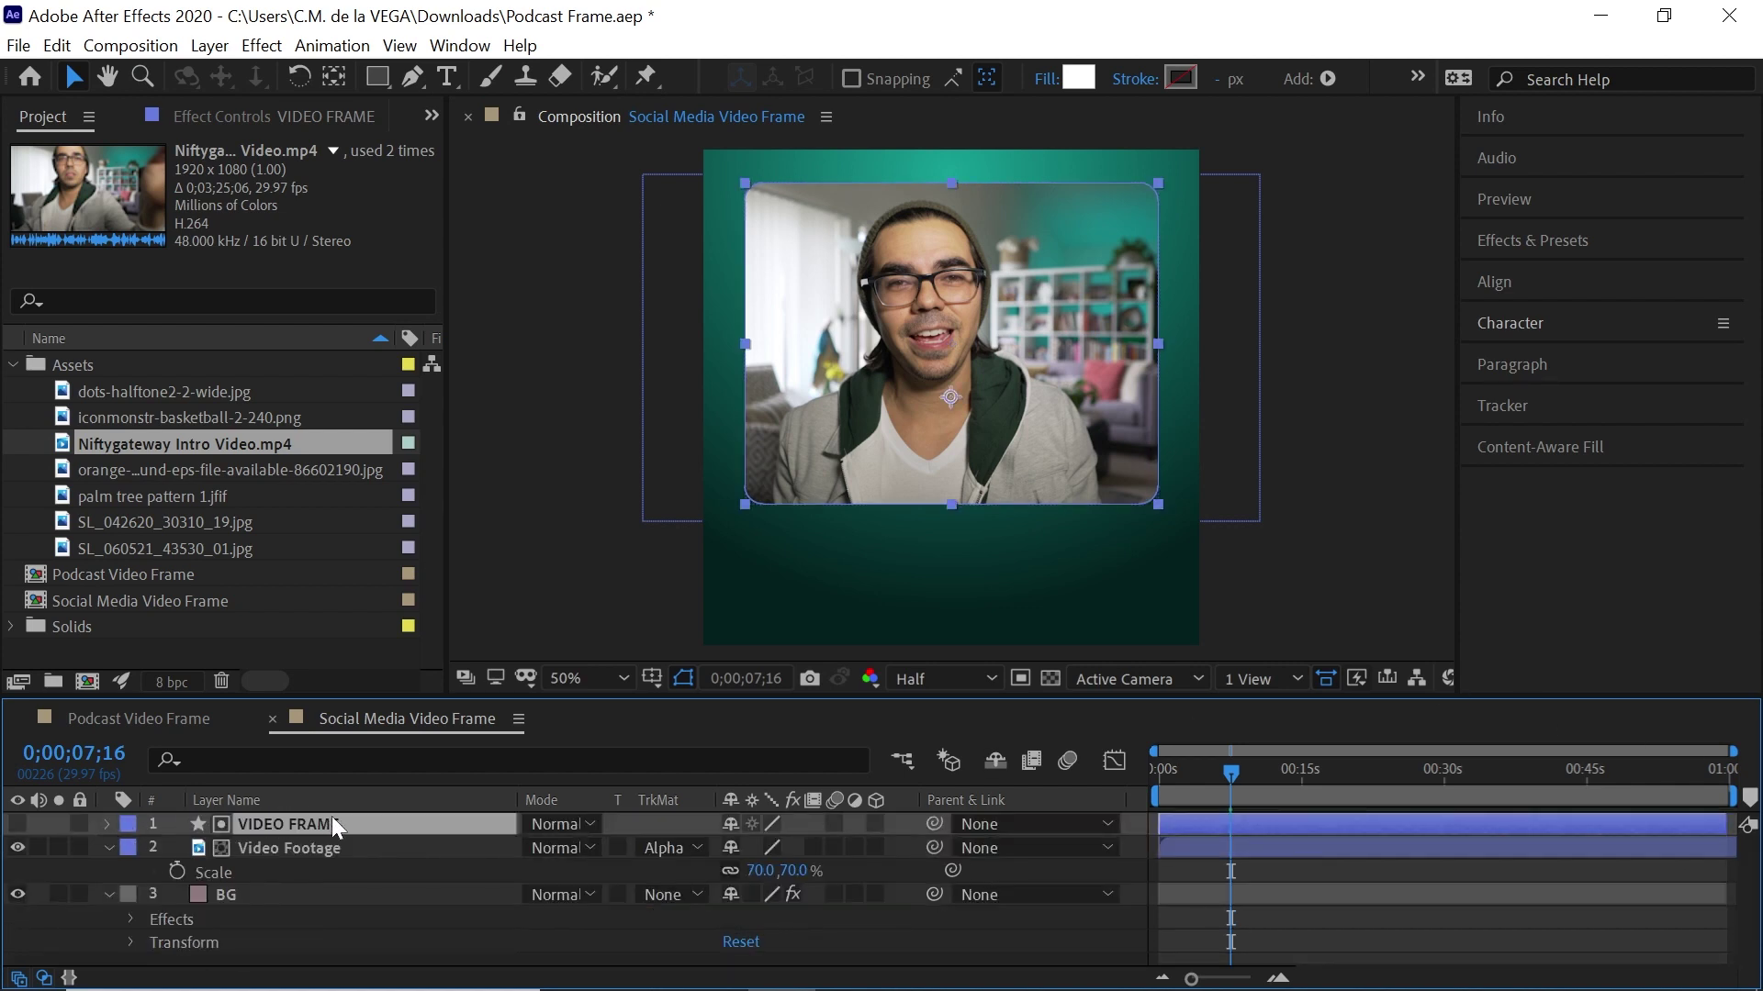
key(ctrl+d)
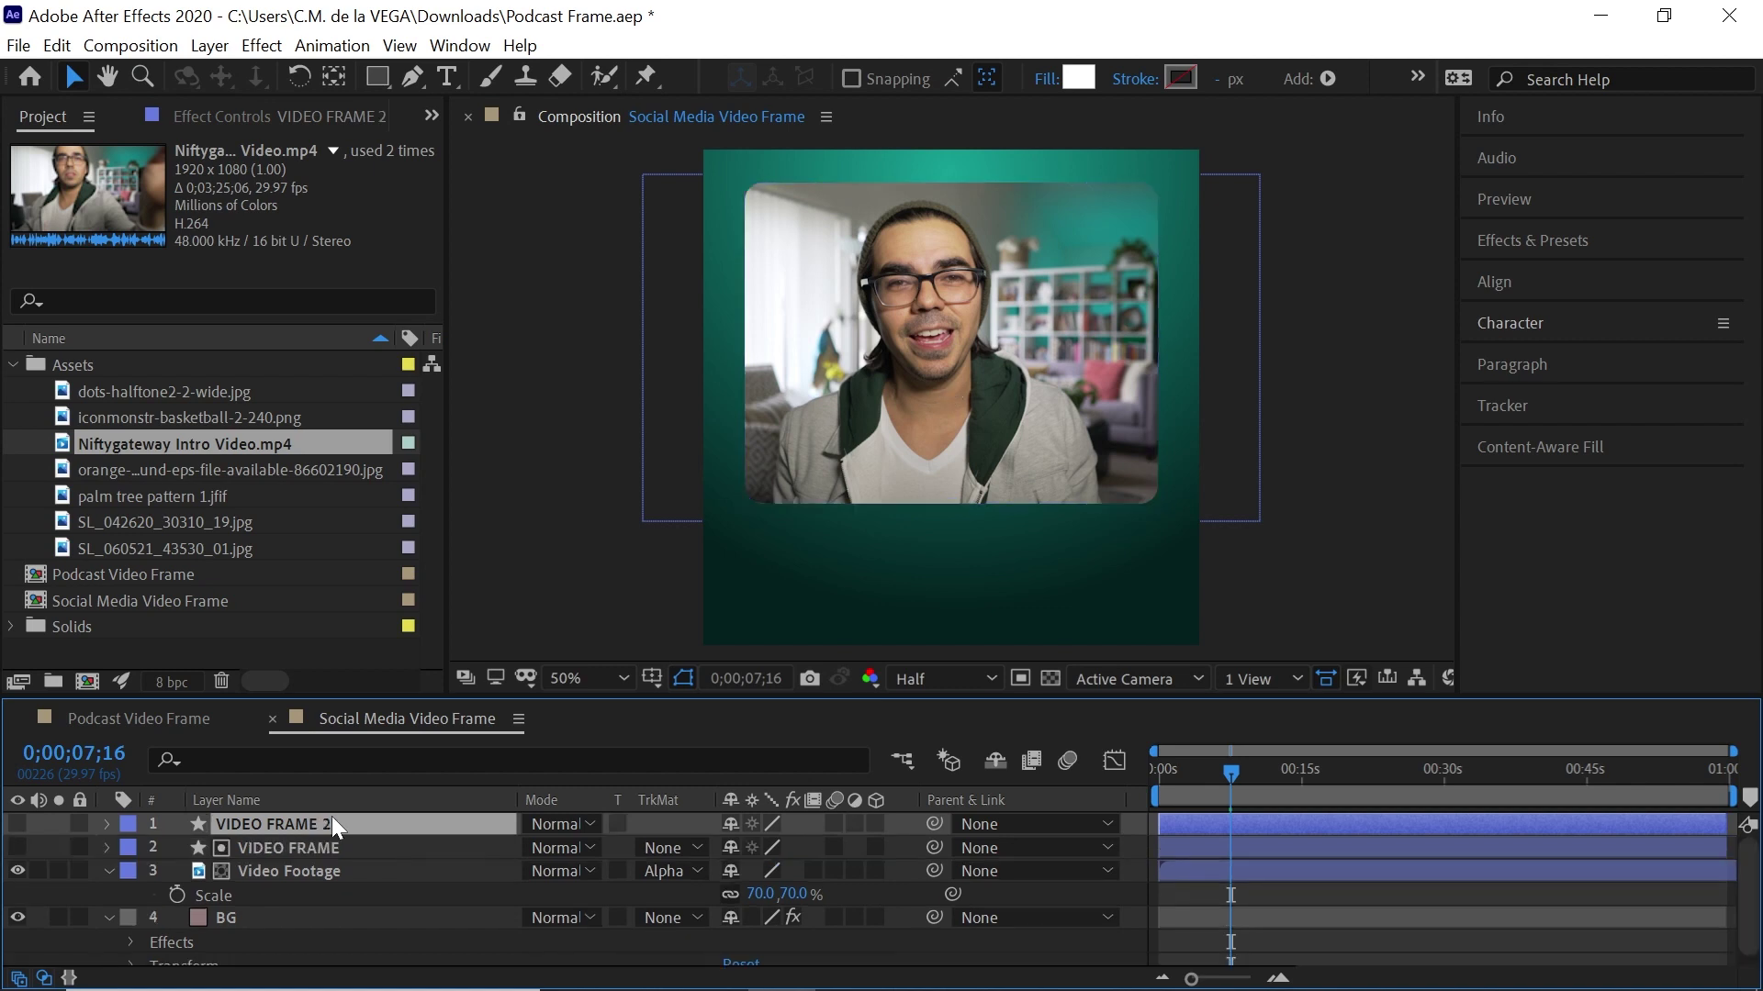
key(Return)
key(End)
key(ctrl+shift+Left)
key(ctrl+shift+Left)
text(Bo)
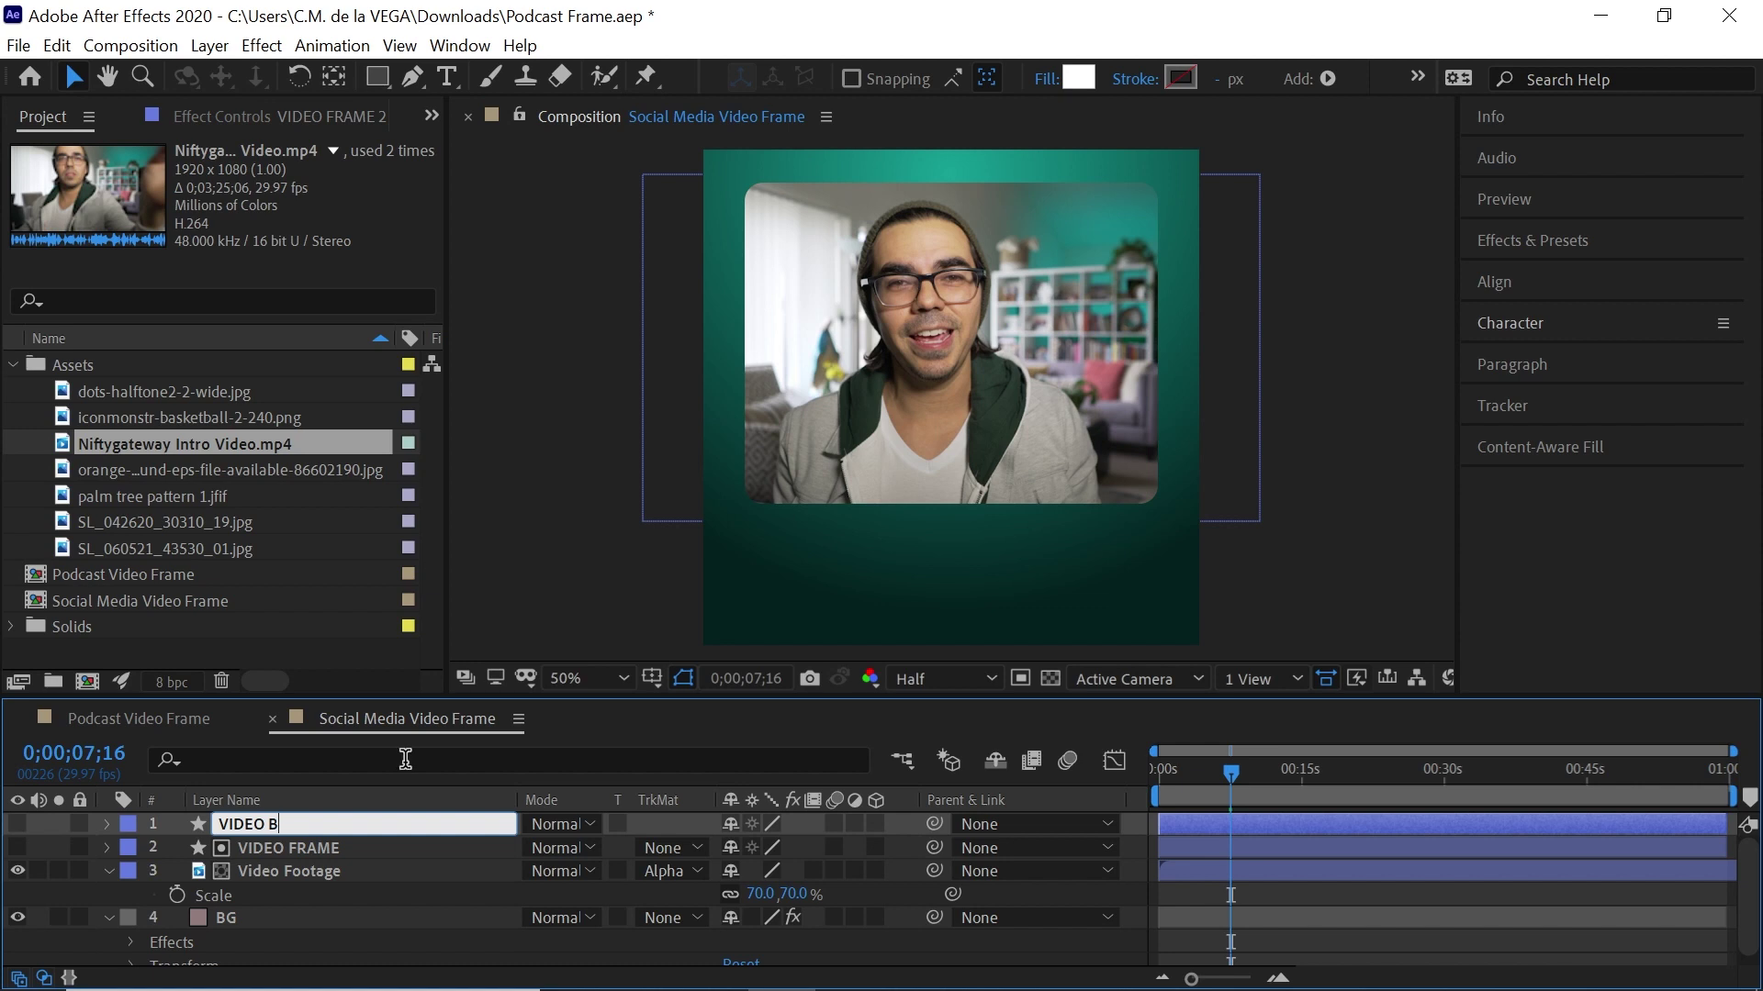
key(Return)
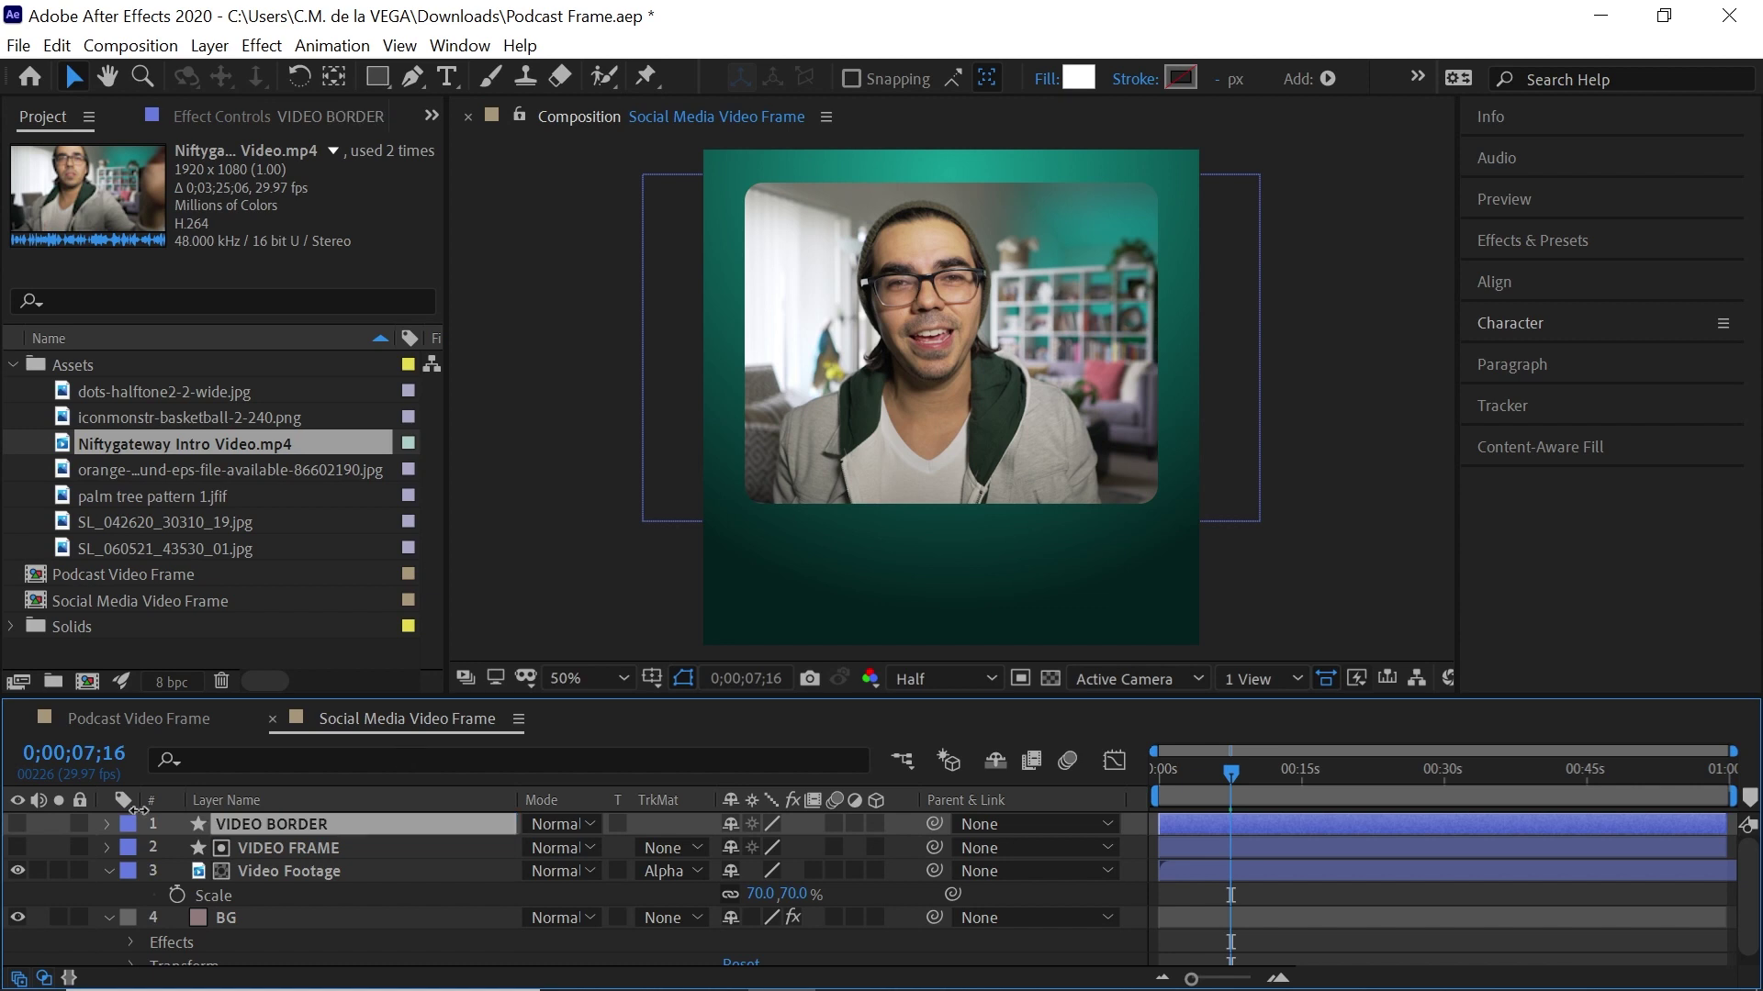
click(108, 870)
Give VIDEO BORDER an Aqua label and set its shape fill to None
click(130, 826)
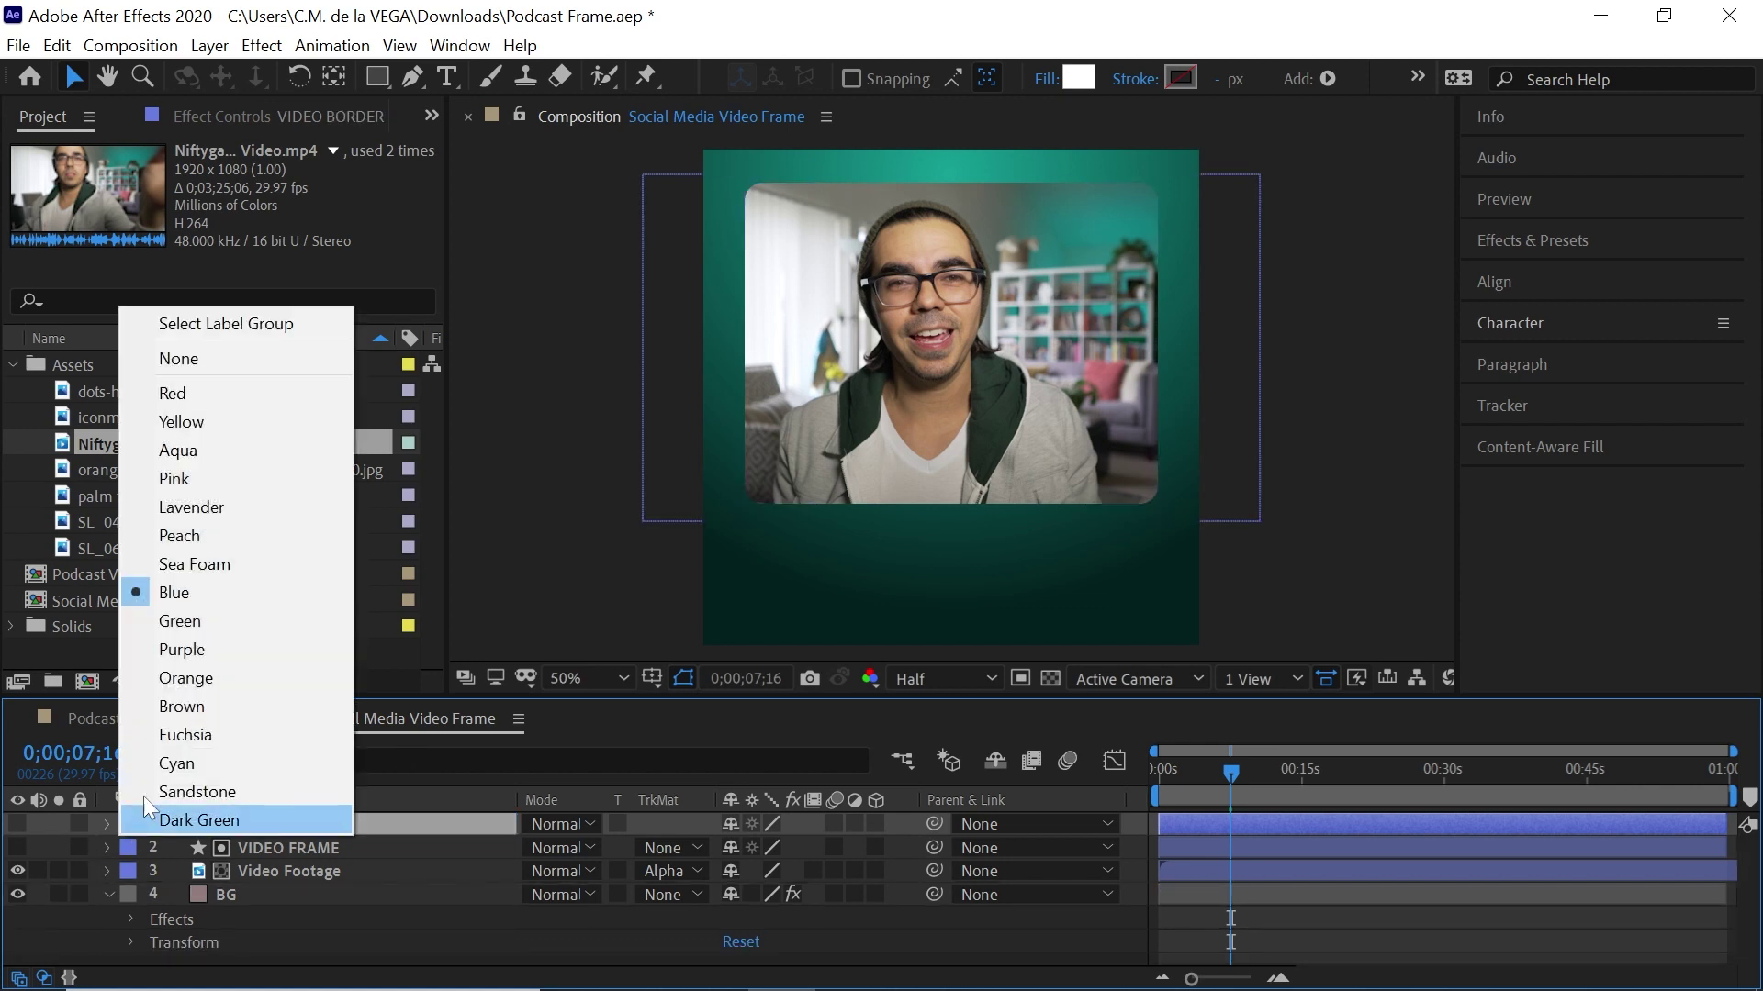
click(201, 444)
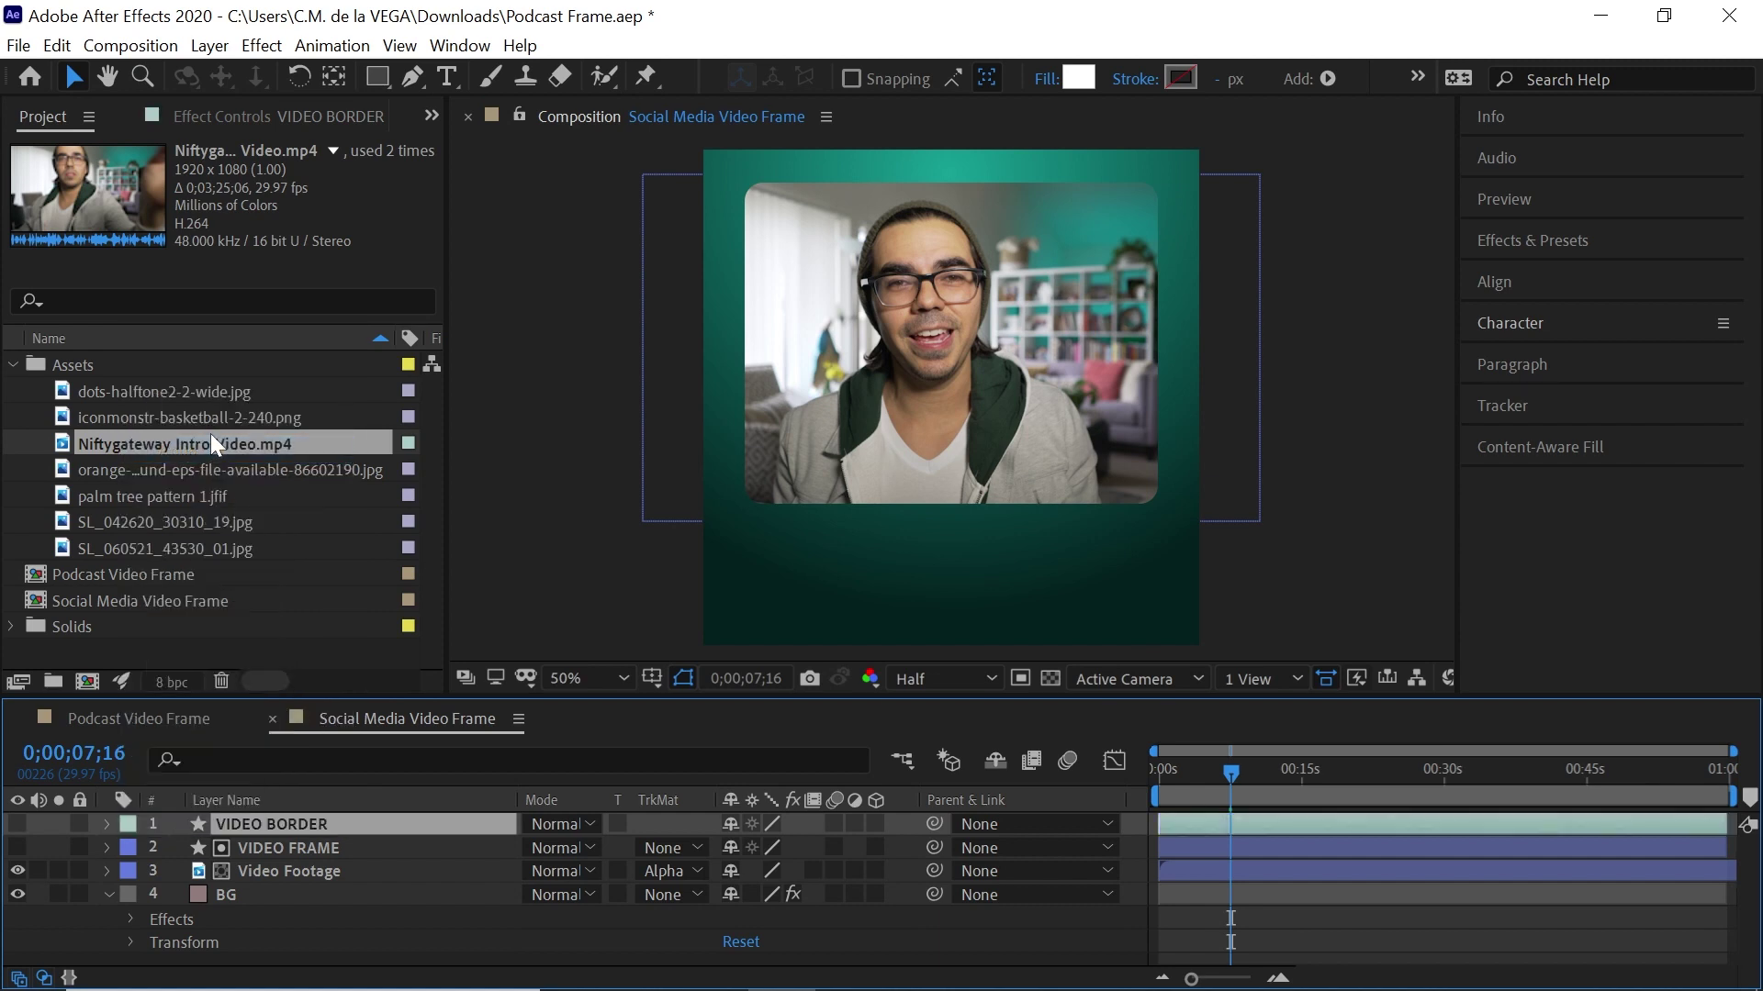
click(1047, 79)
click(560, 384)
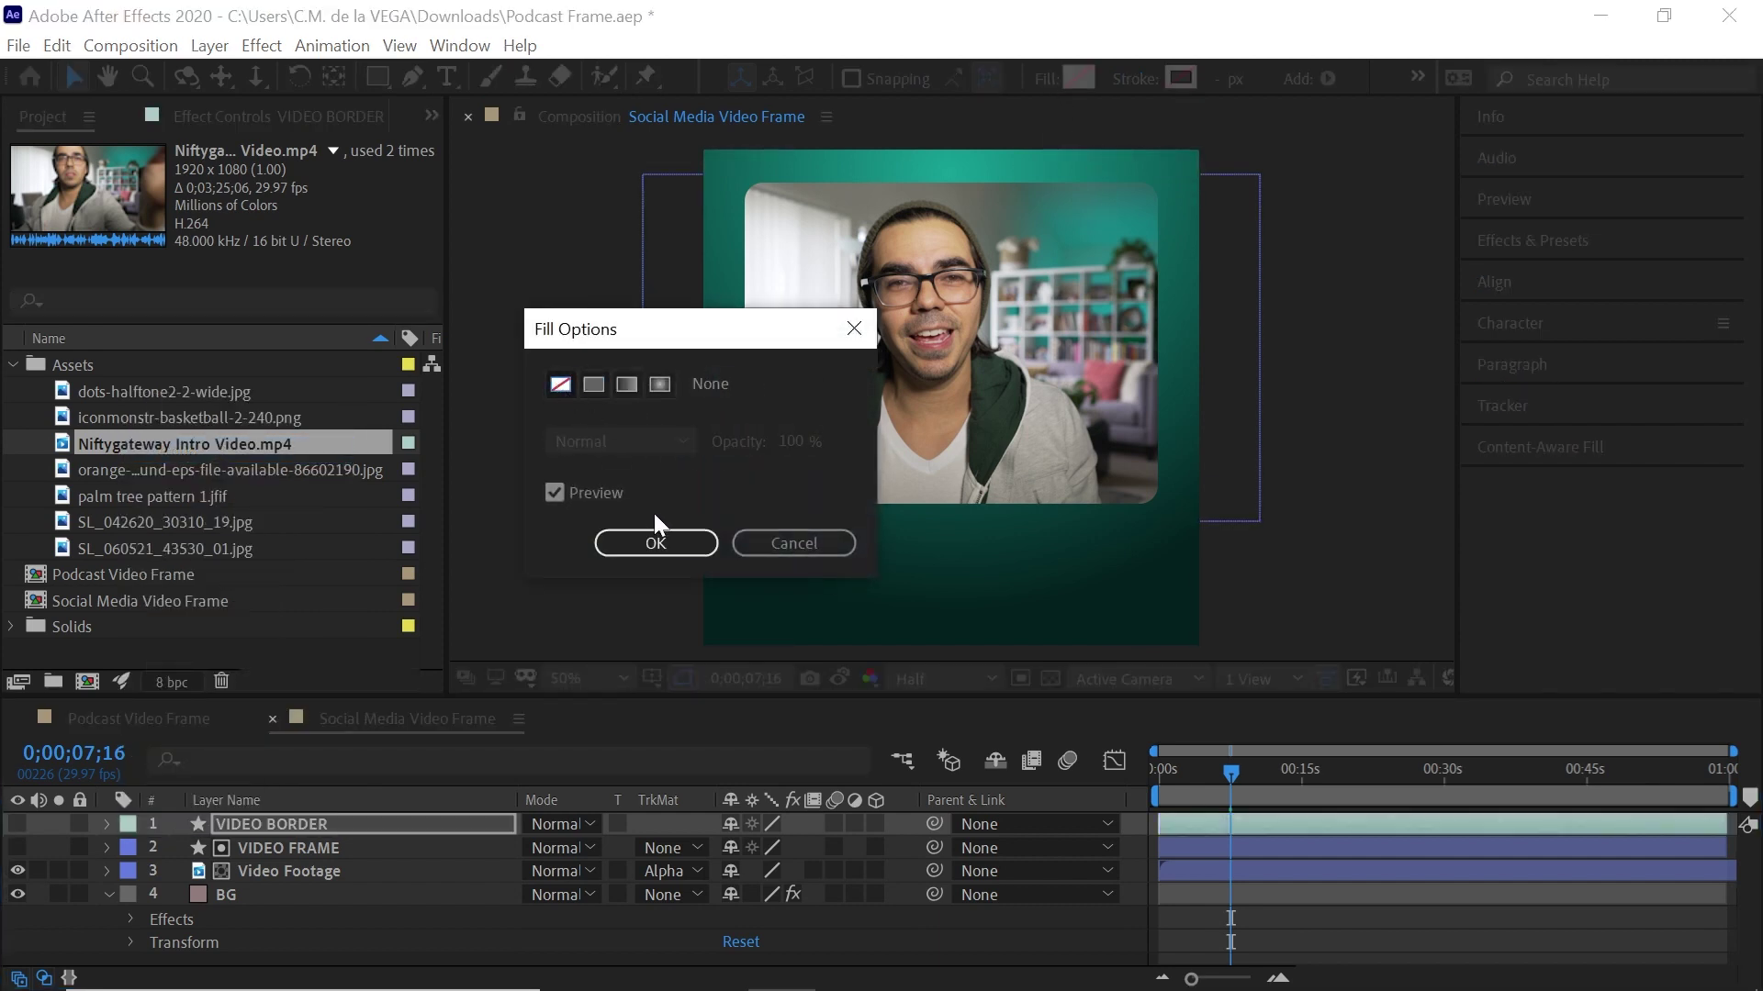
click(654, 541)
Give VIDEO BORDER a solid white stroke of about 10 px and make the layer visible
click(1131, 79)
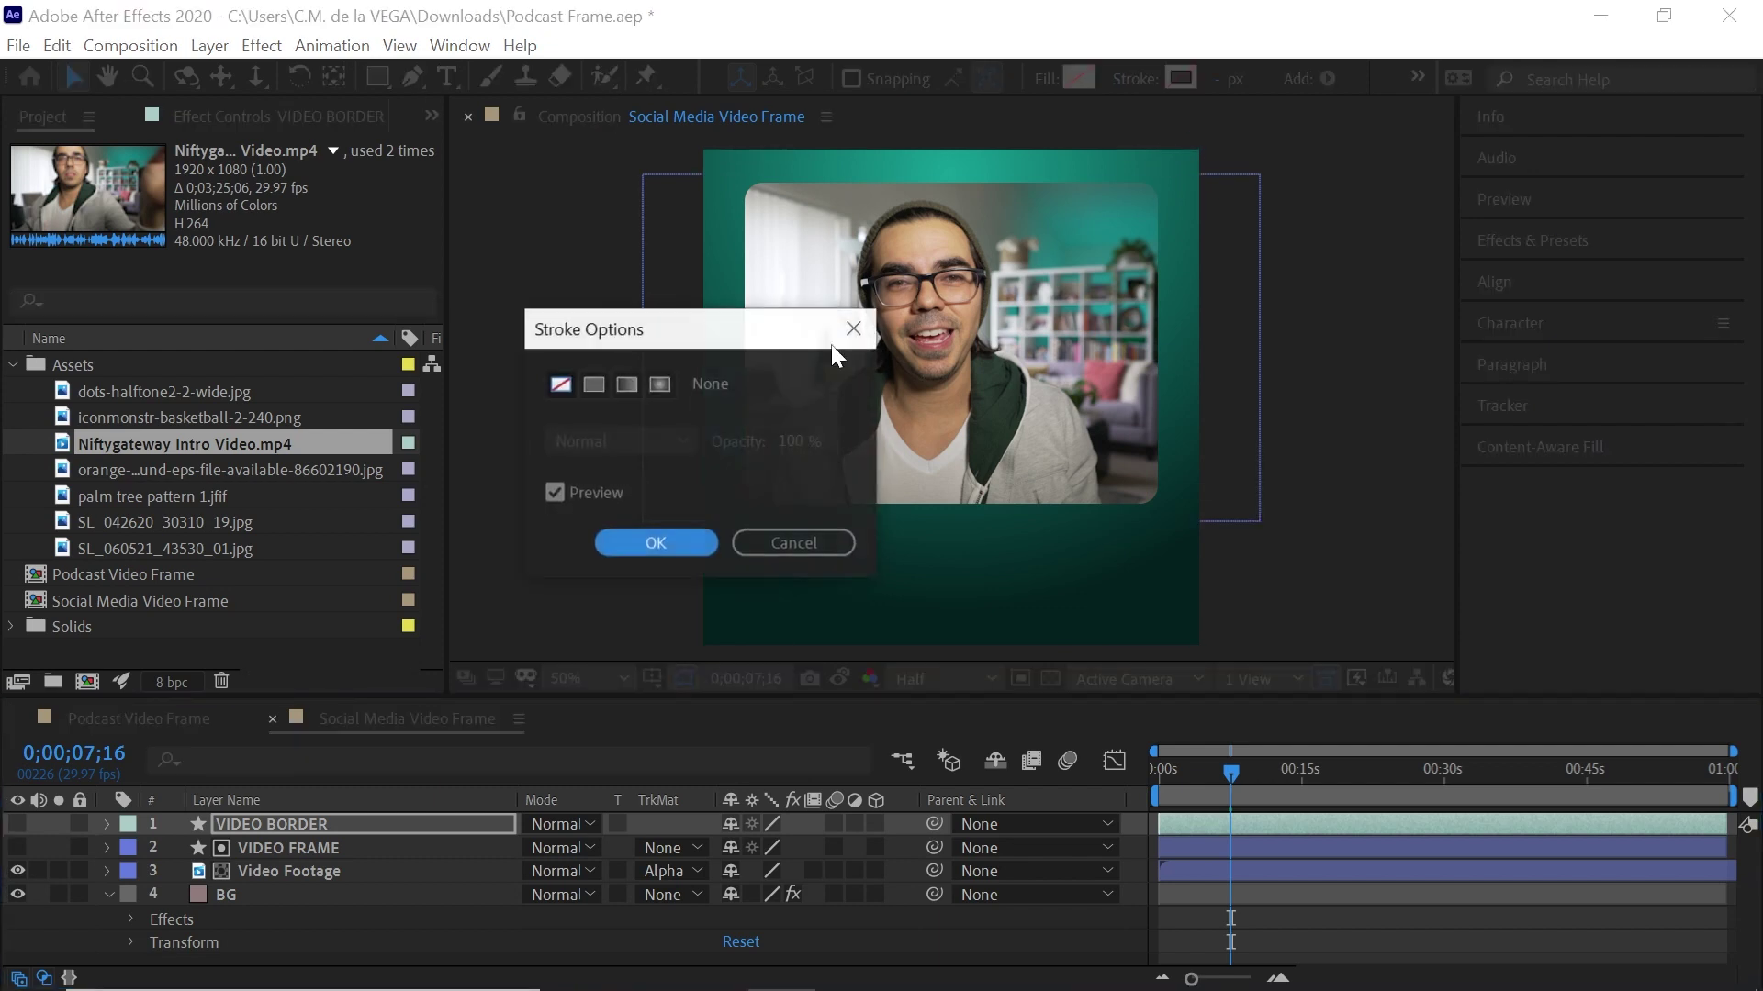
click(593, 384)
click(656, 542)
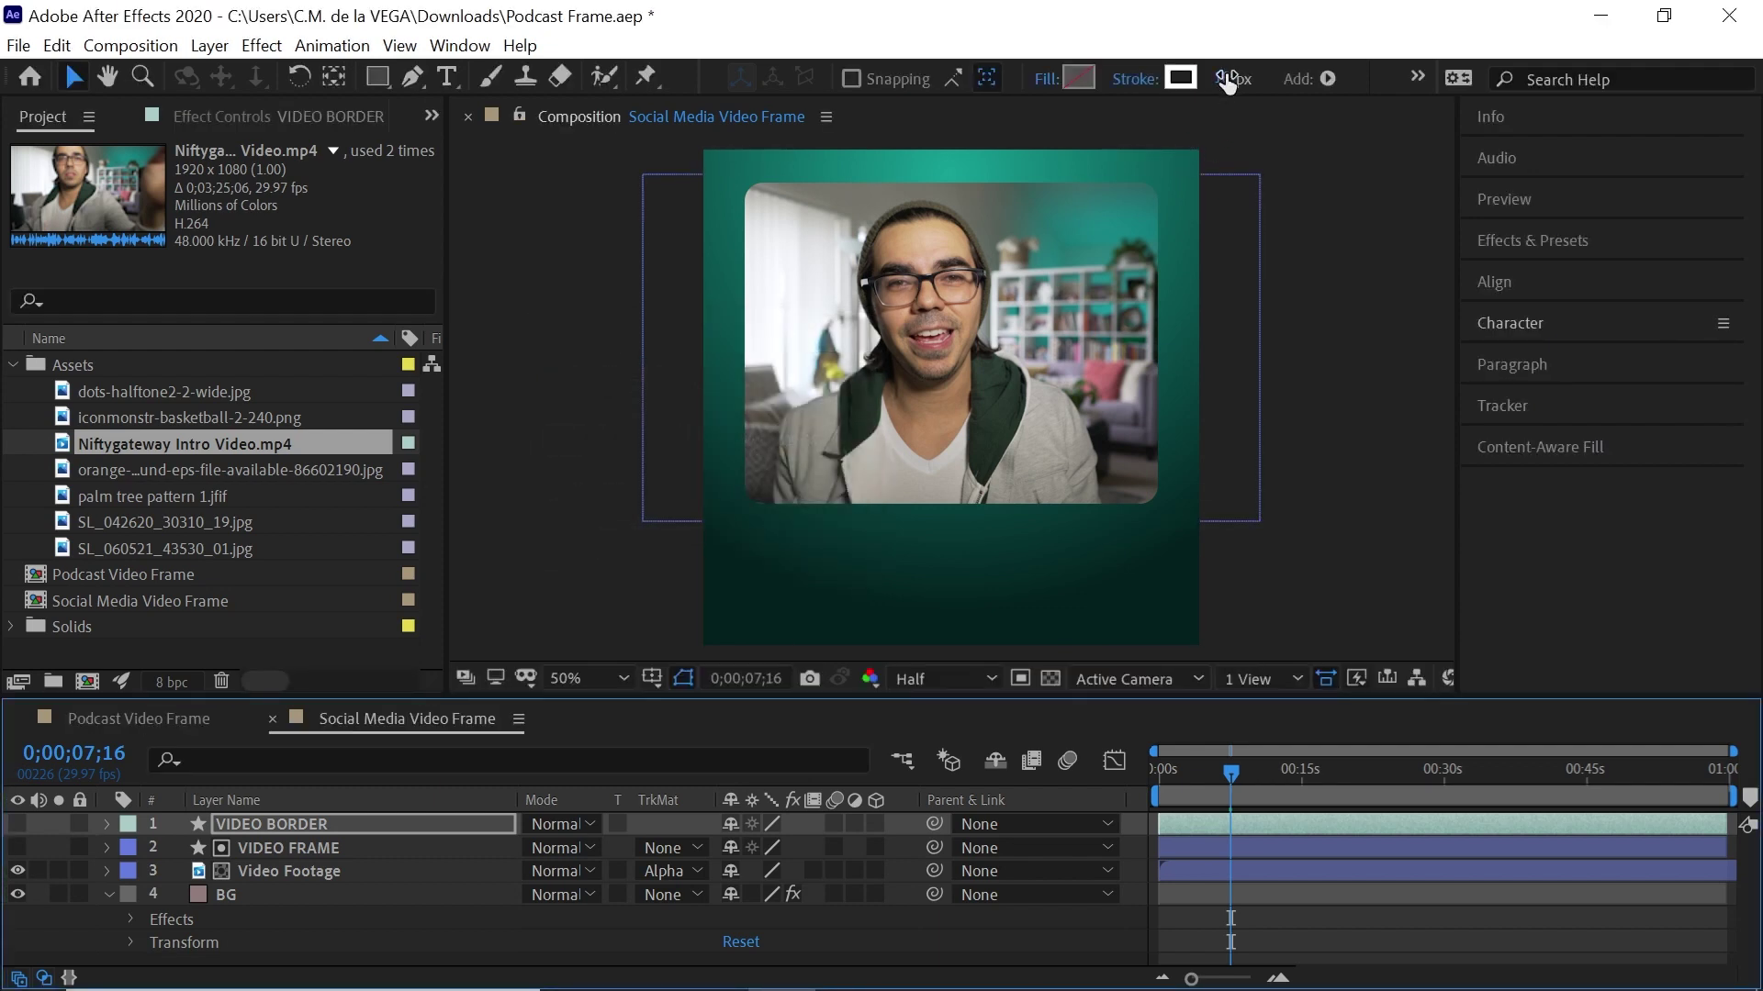
click(19, 824)
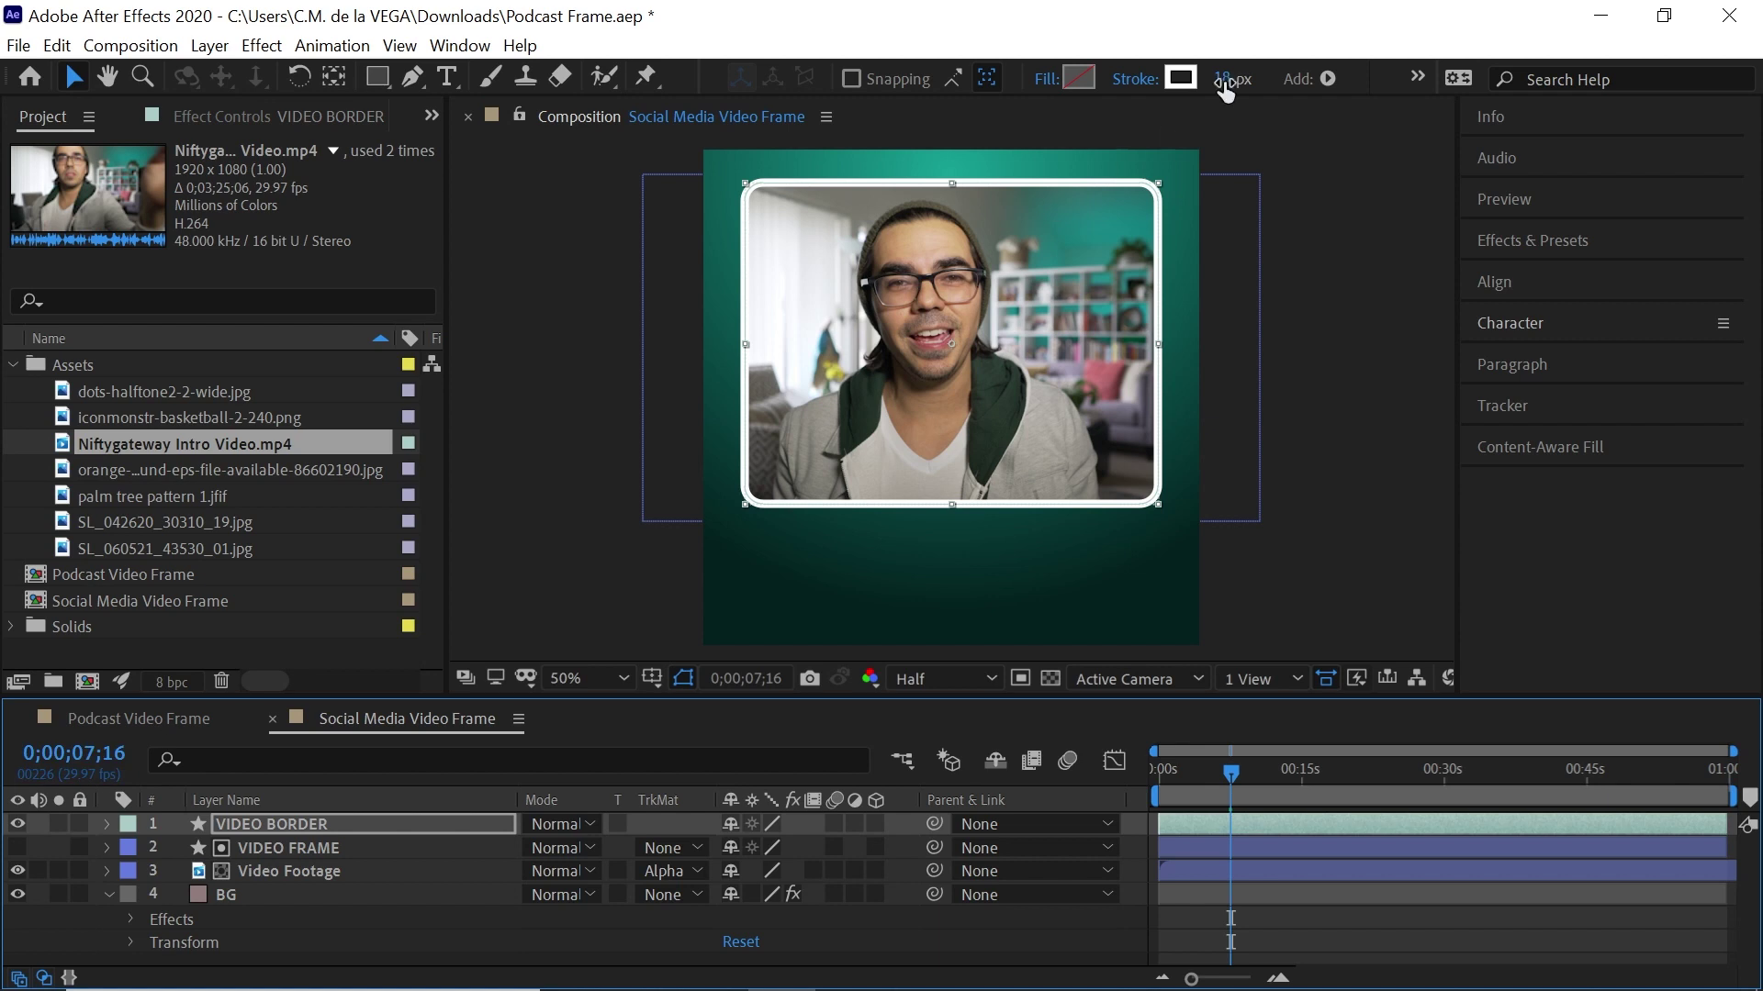
drag(1224, 88, 1230, 83)
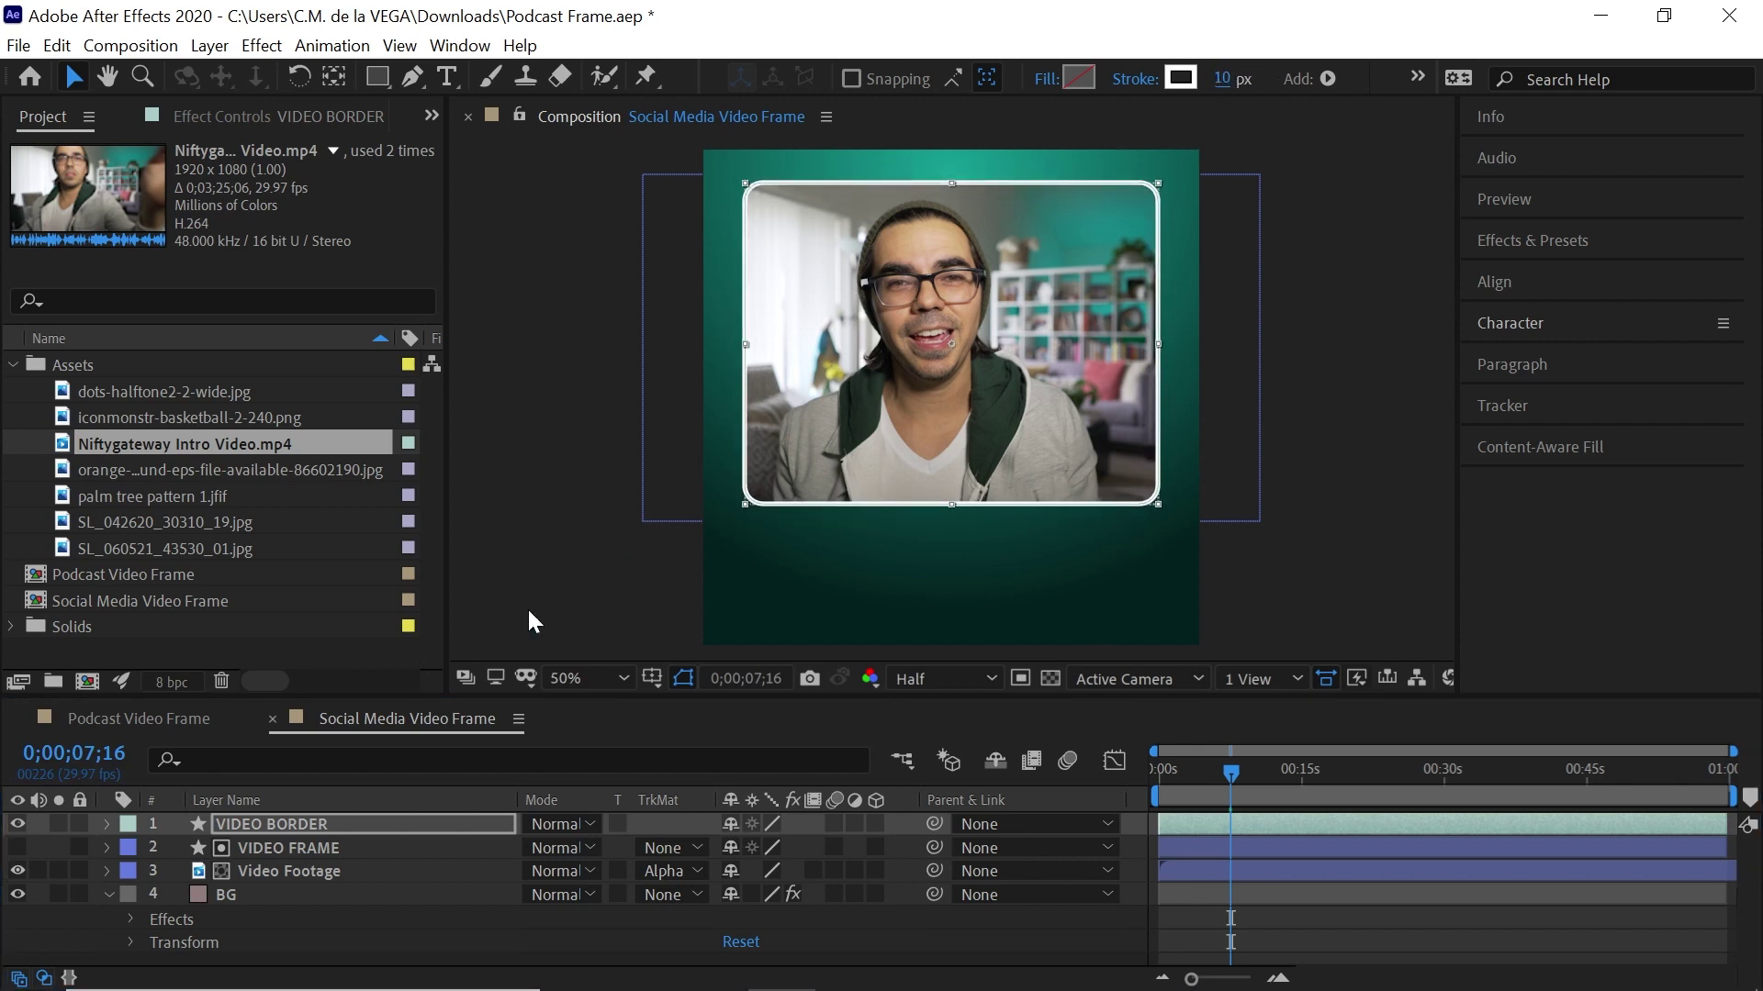
In the Social Media Video Frame comp, move VIDEO BORDER below the Video Footage layer
click(173, 718)
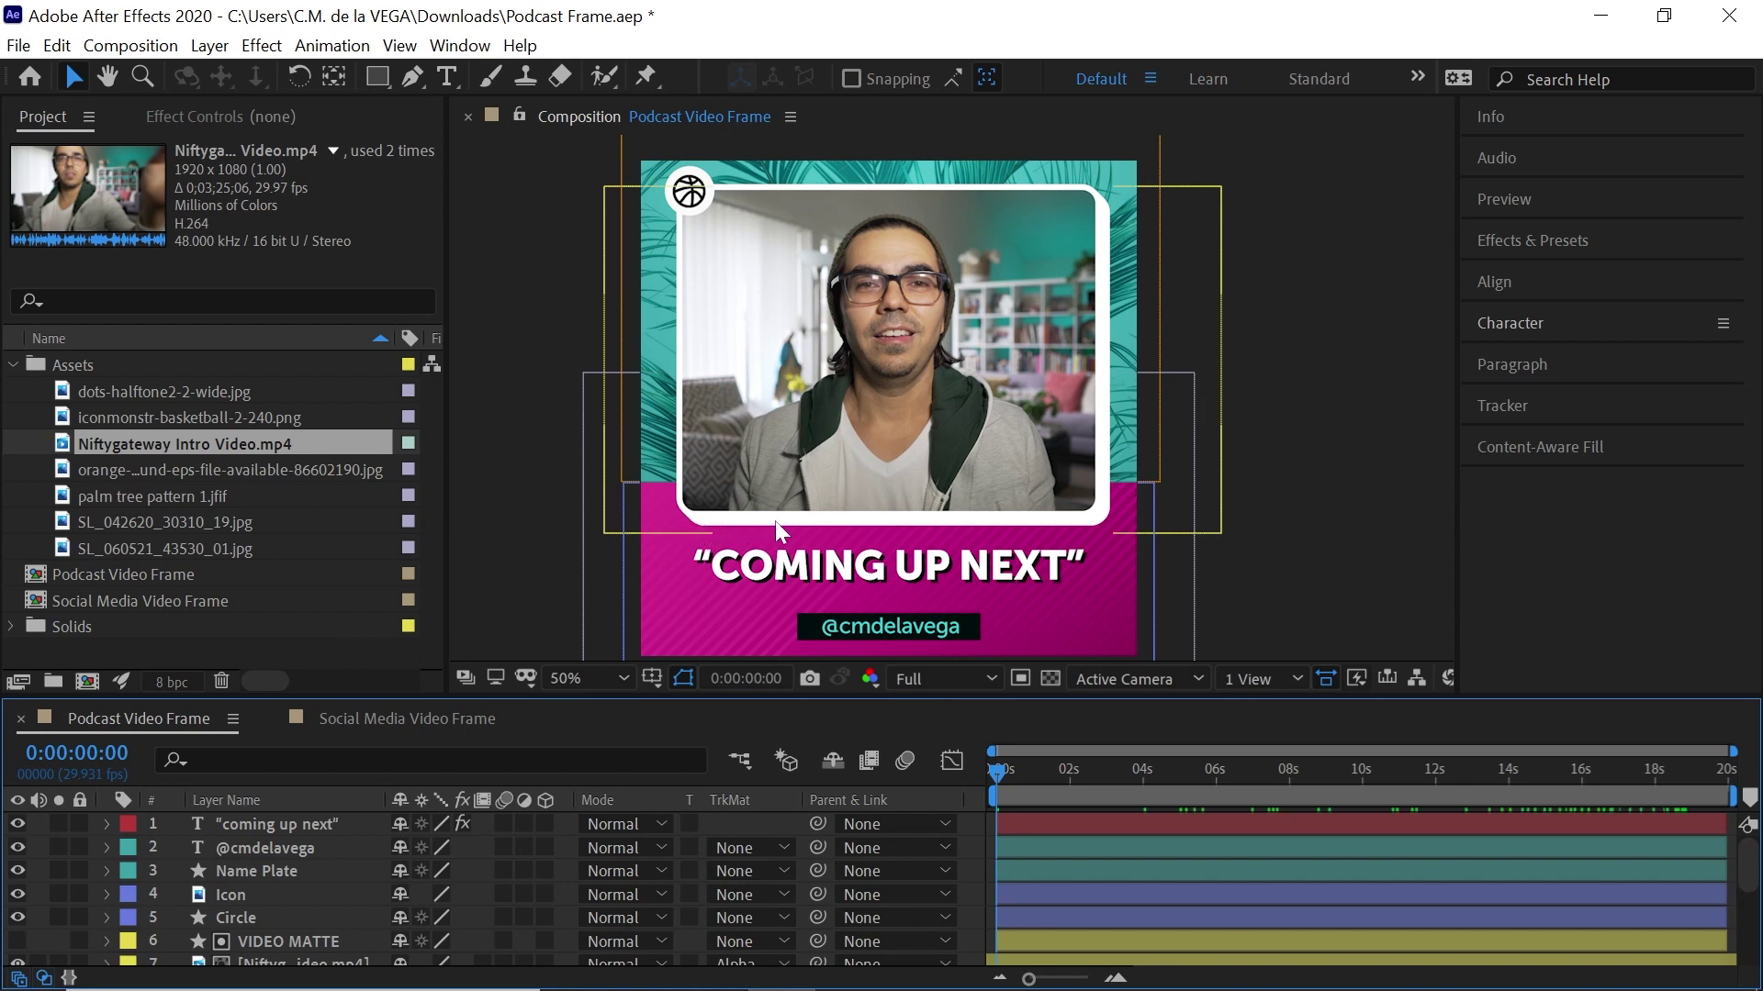
click(481, 720)
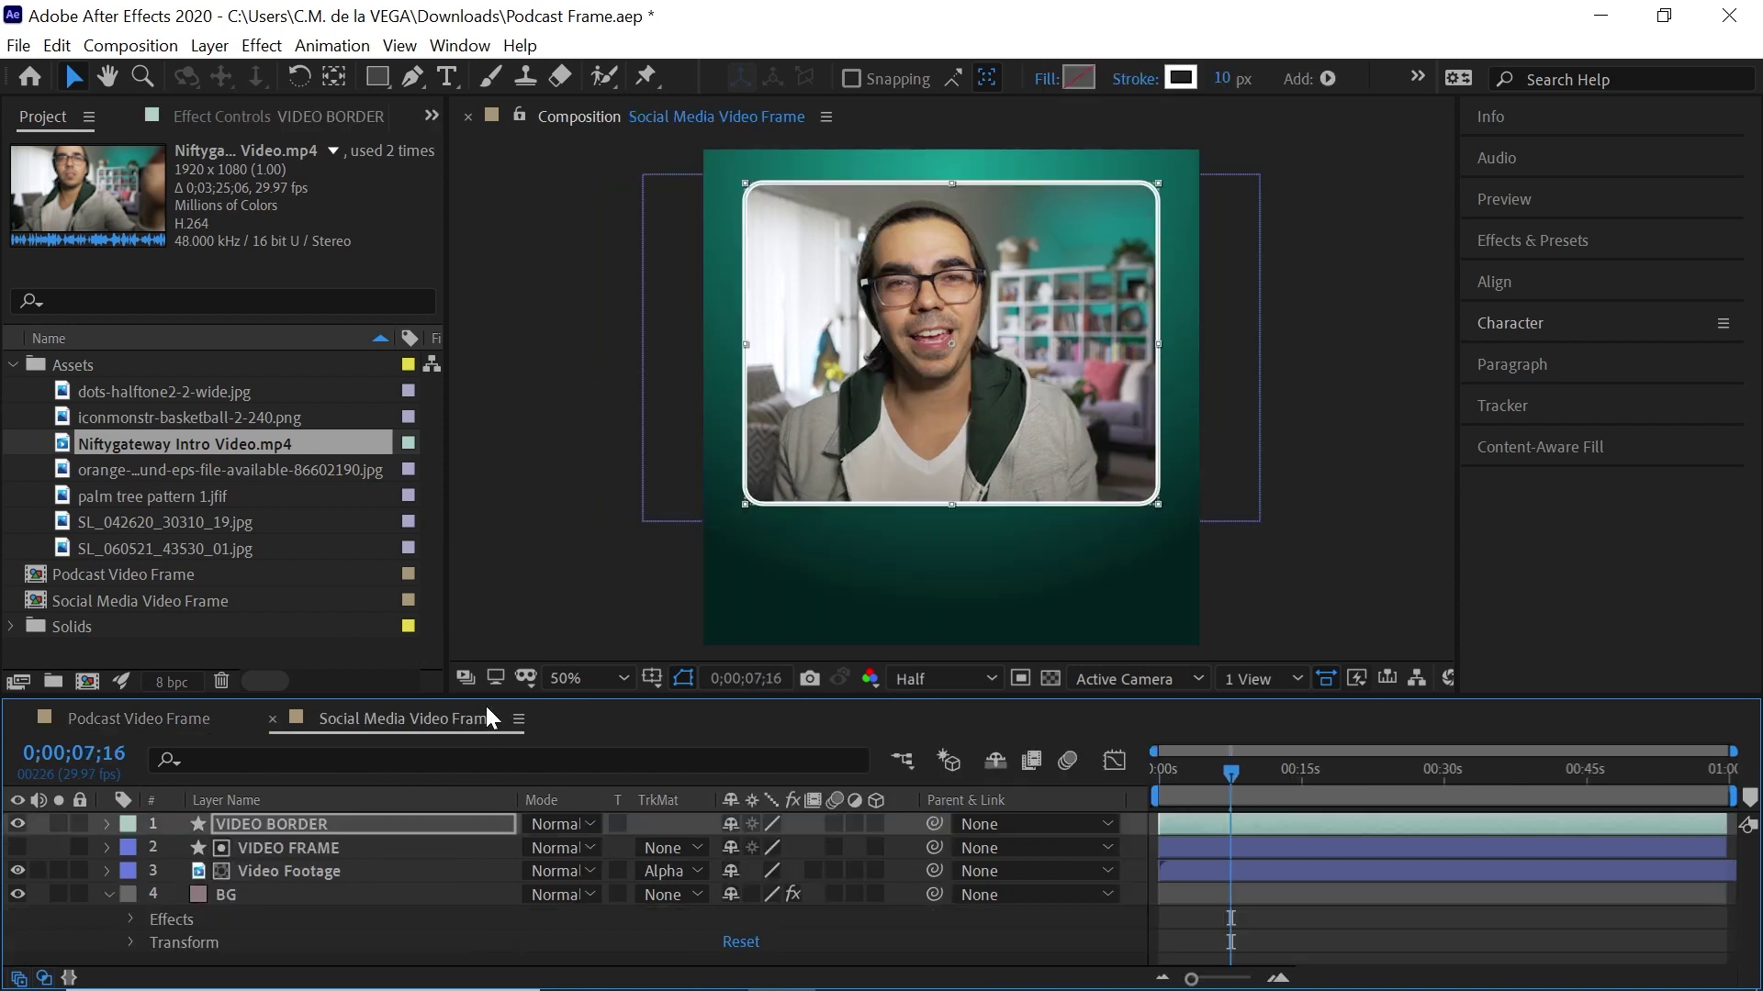
click(387, 817)
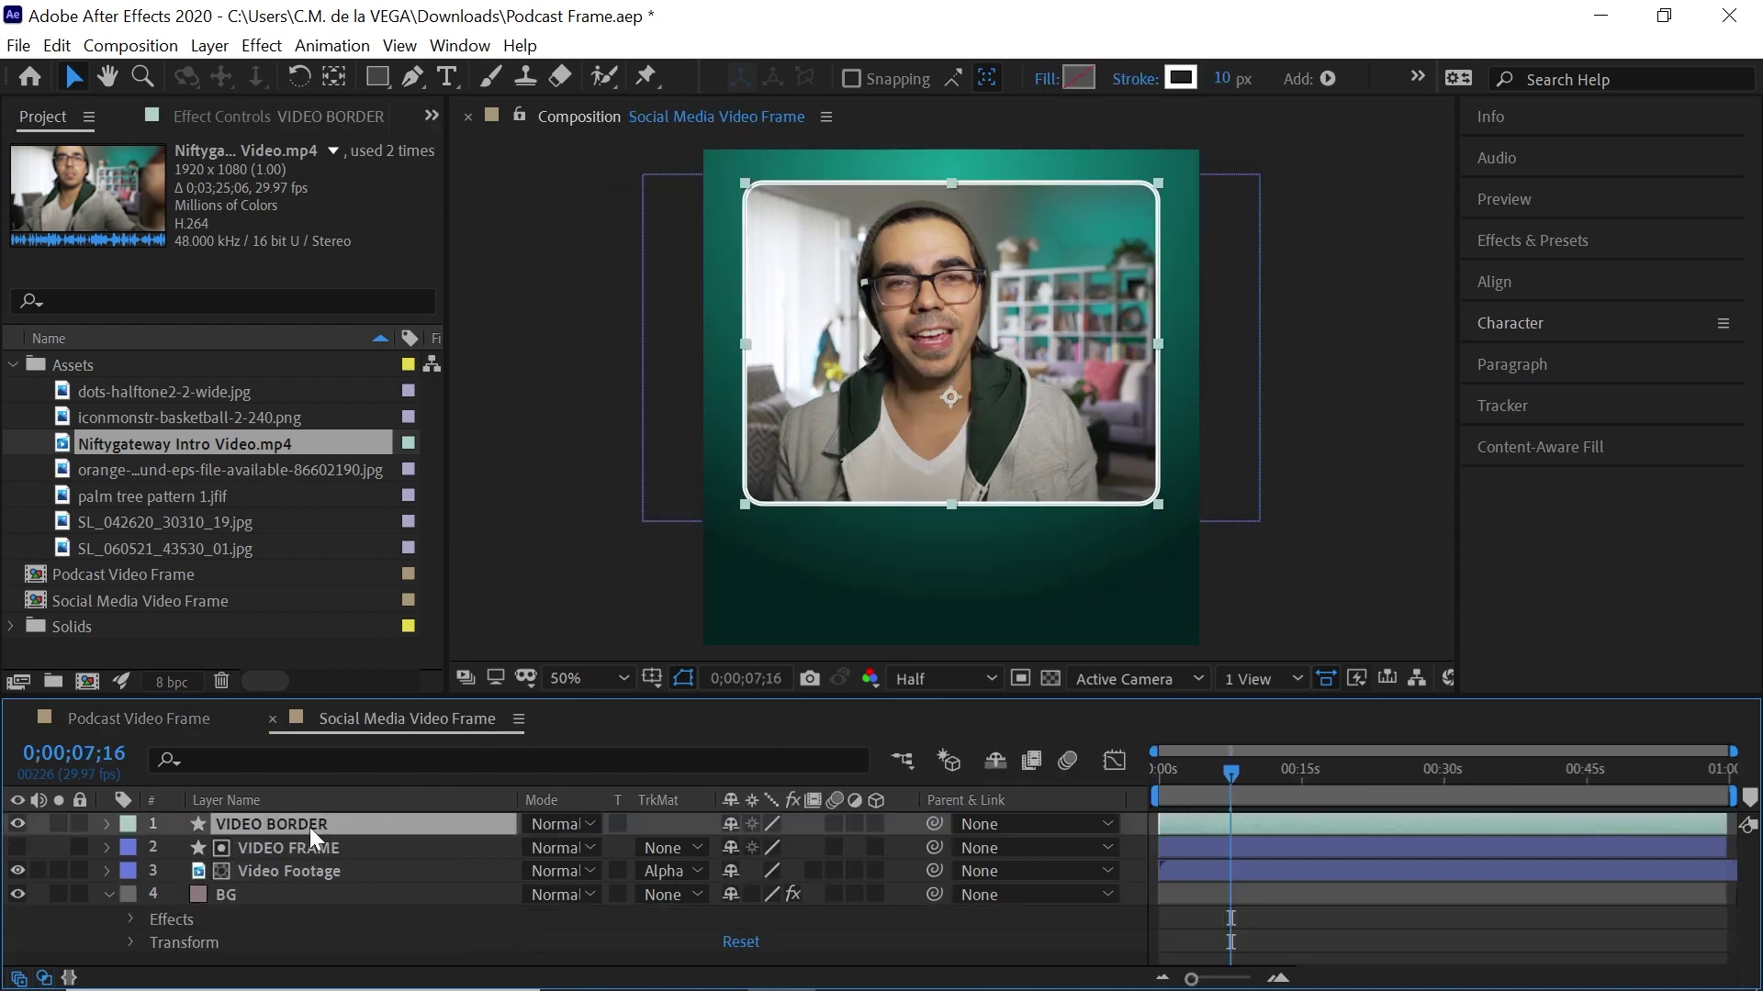
drag(306, 824, 323, 881)
Add a Repeater to the Rectangle 1 shape group of VIDEO BORDER
click(109, 871)
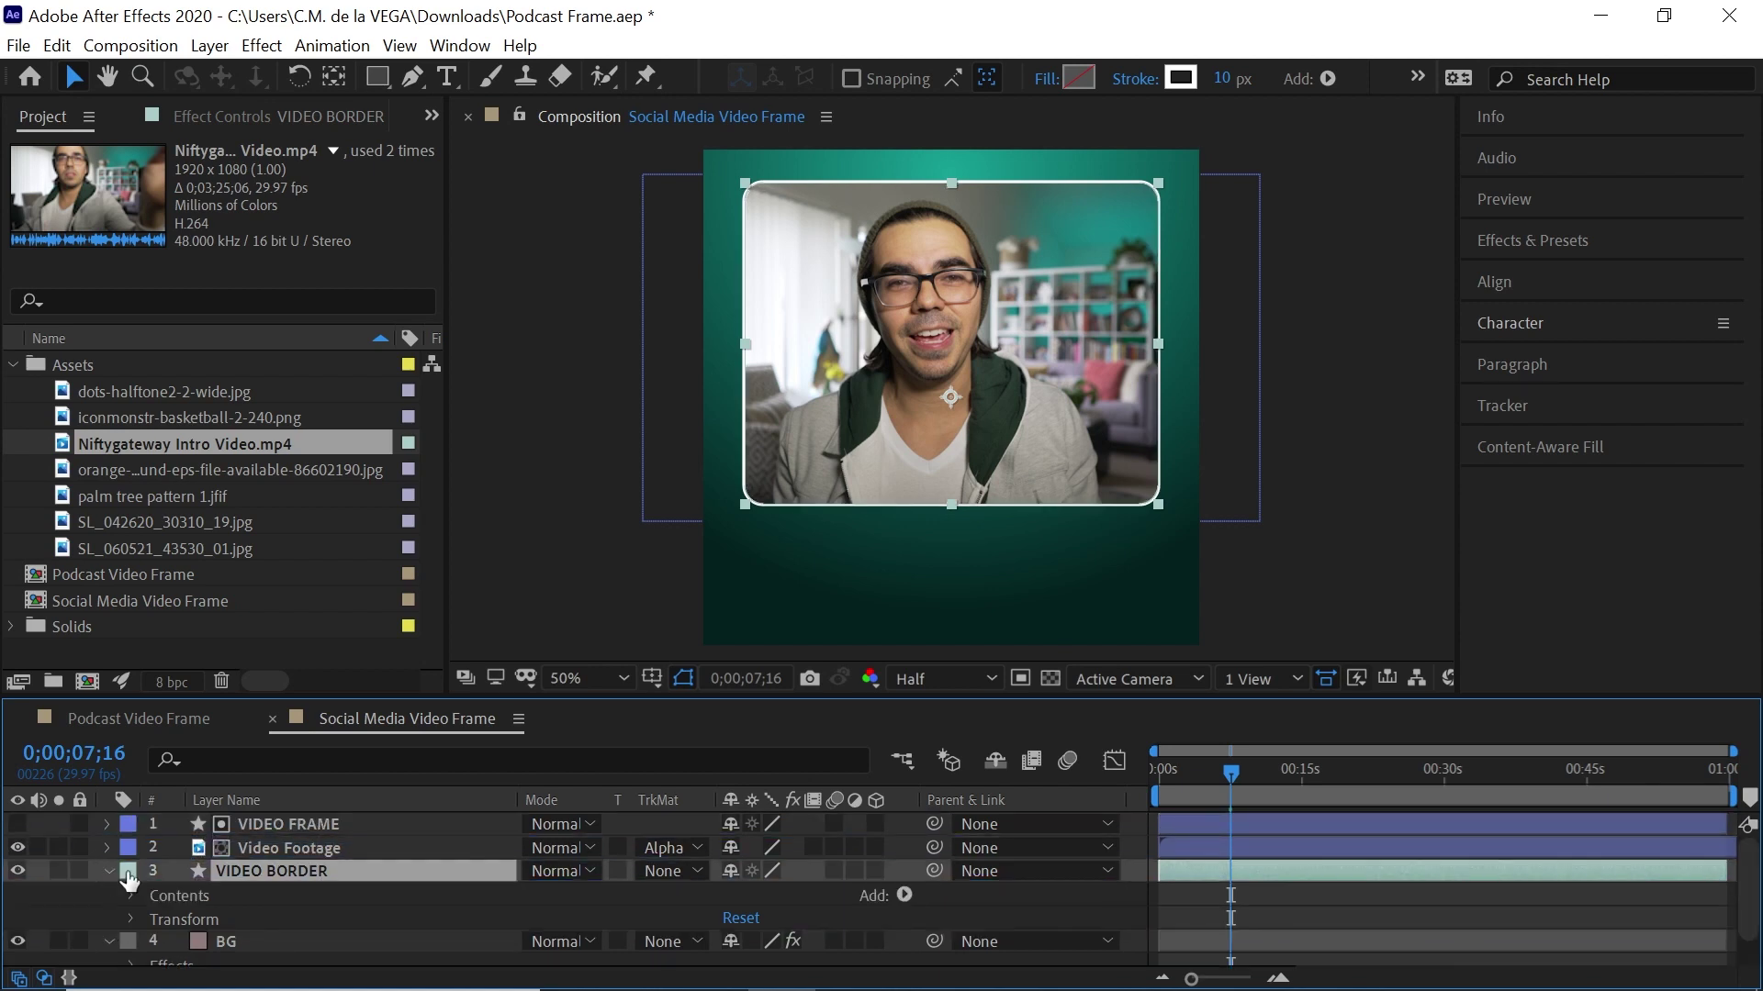
click(130, 896)
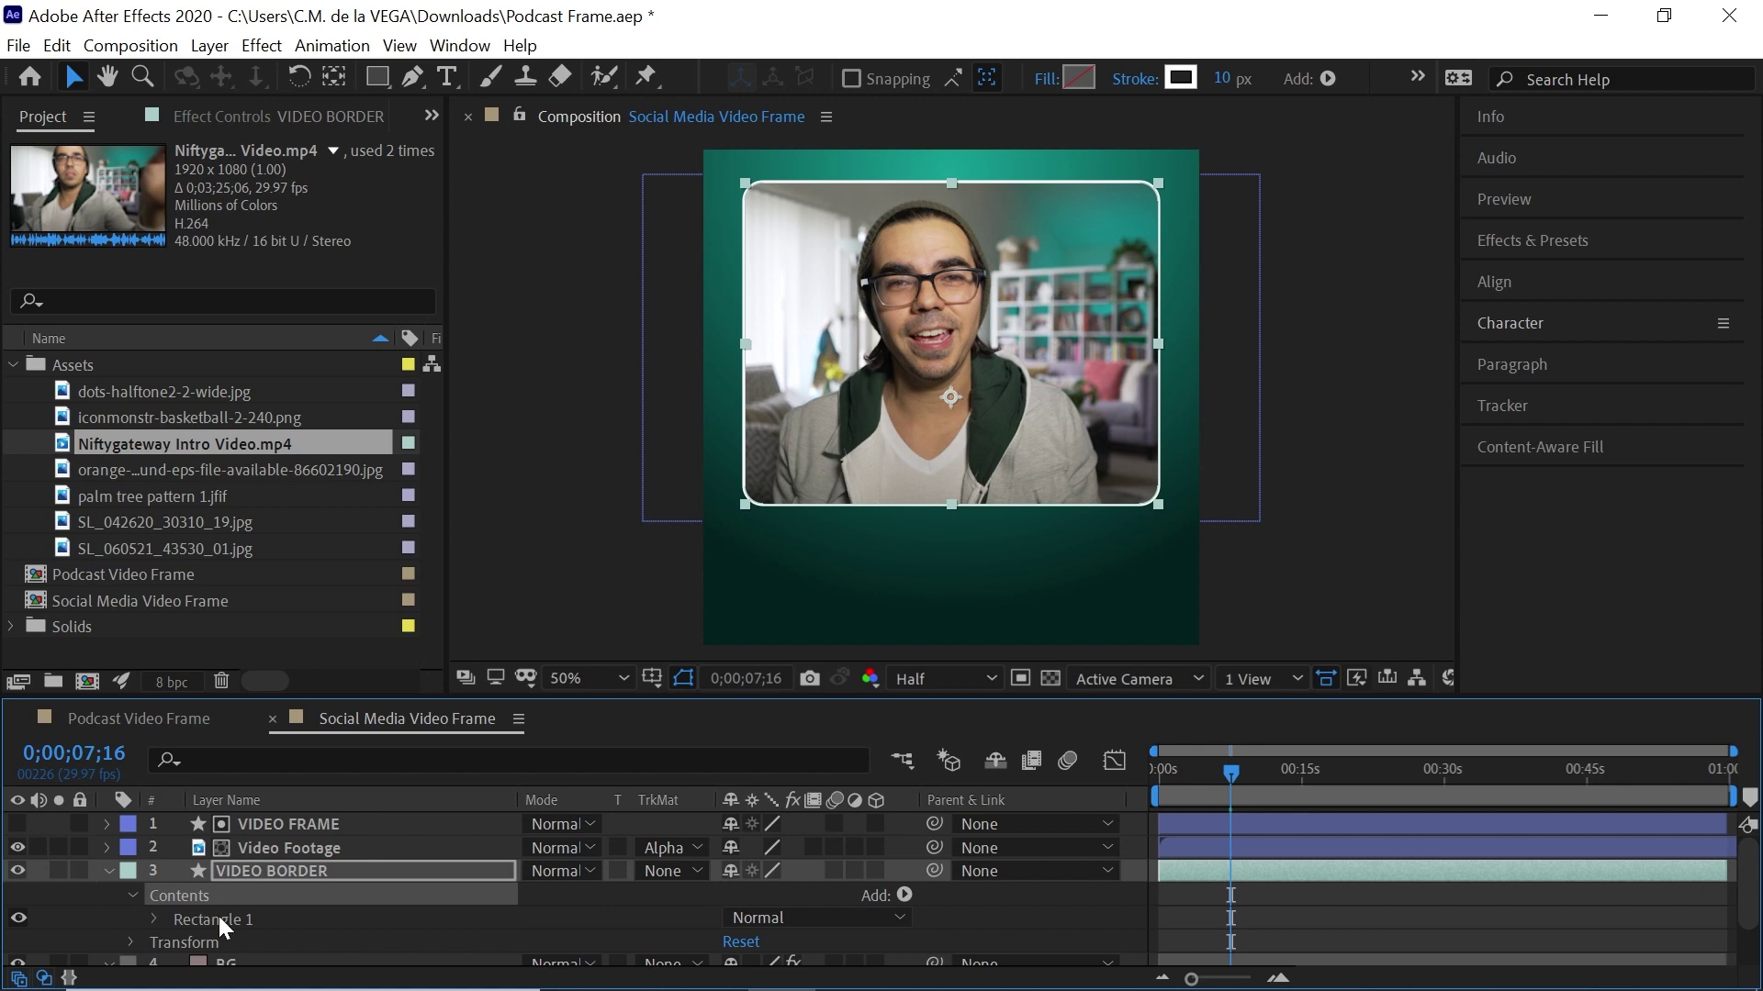
click(218, 918)
click(154, 919)
click(904, 837)
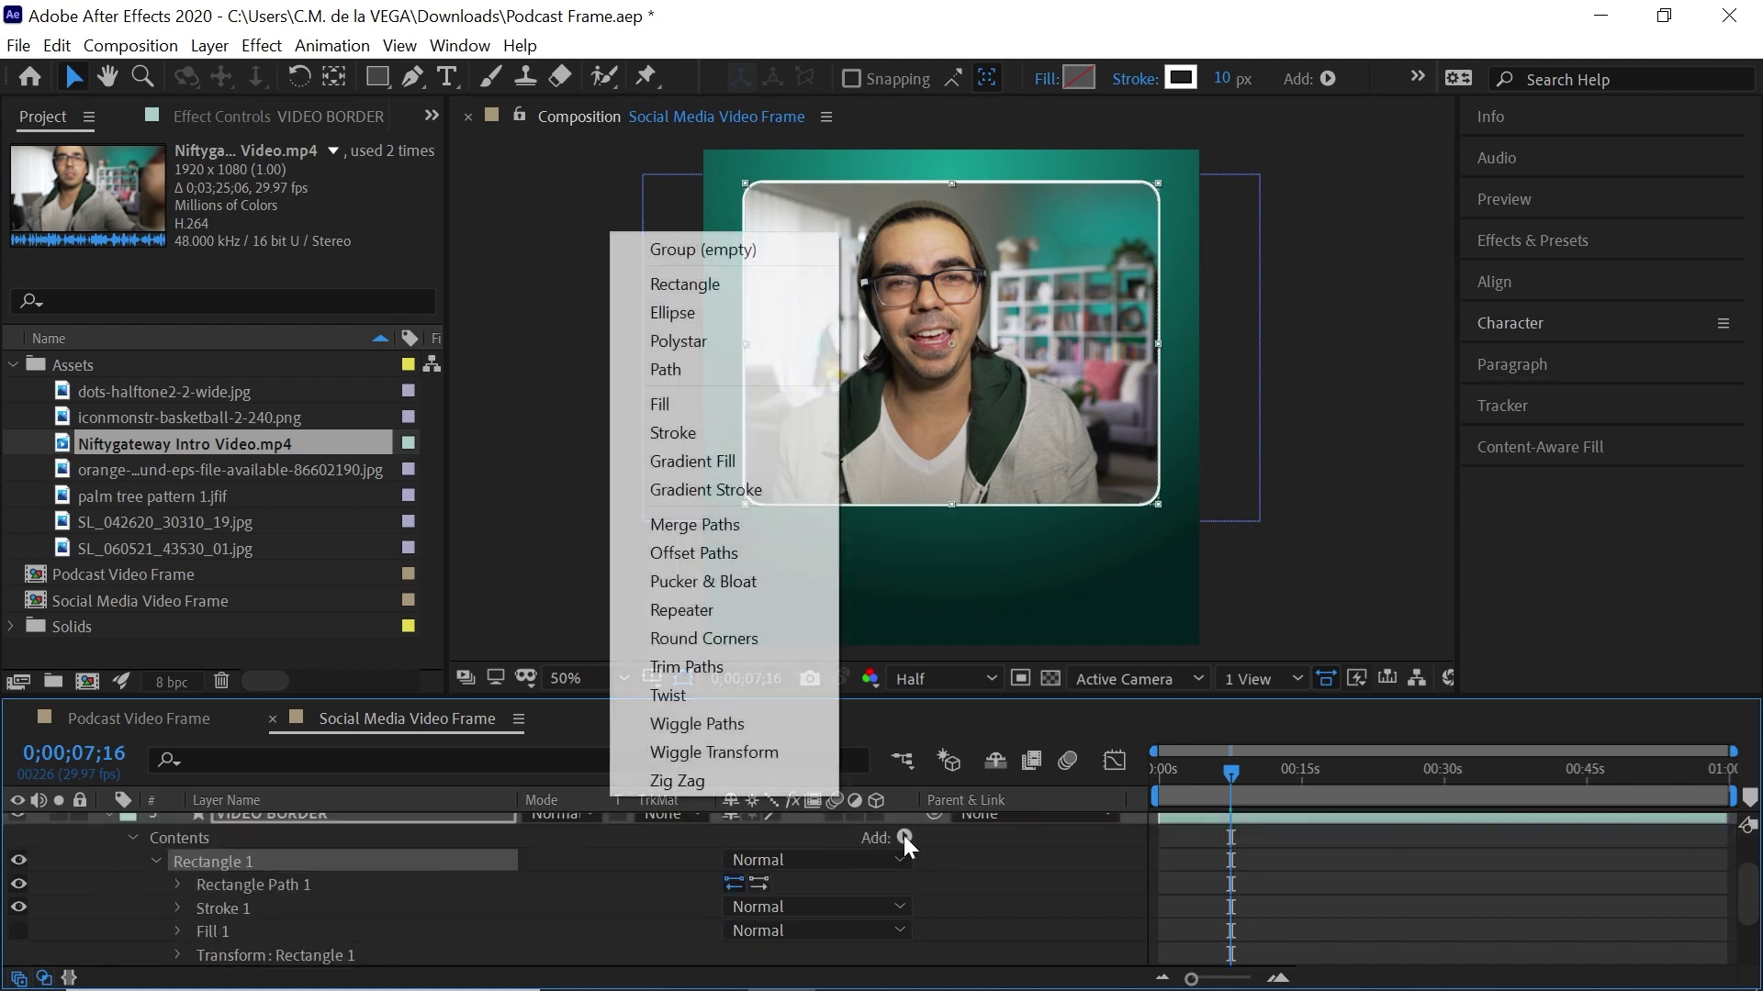
click(707, 609)
click(178, 954)
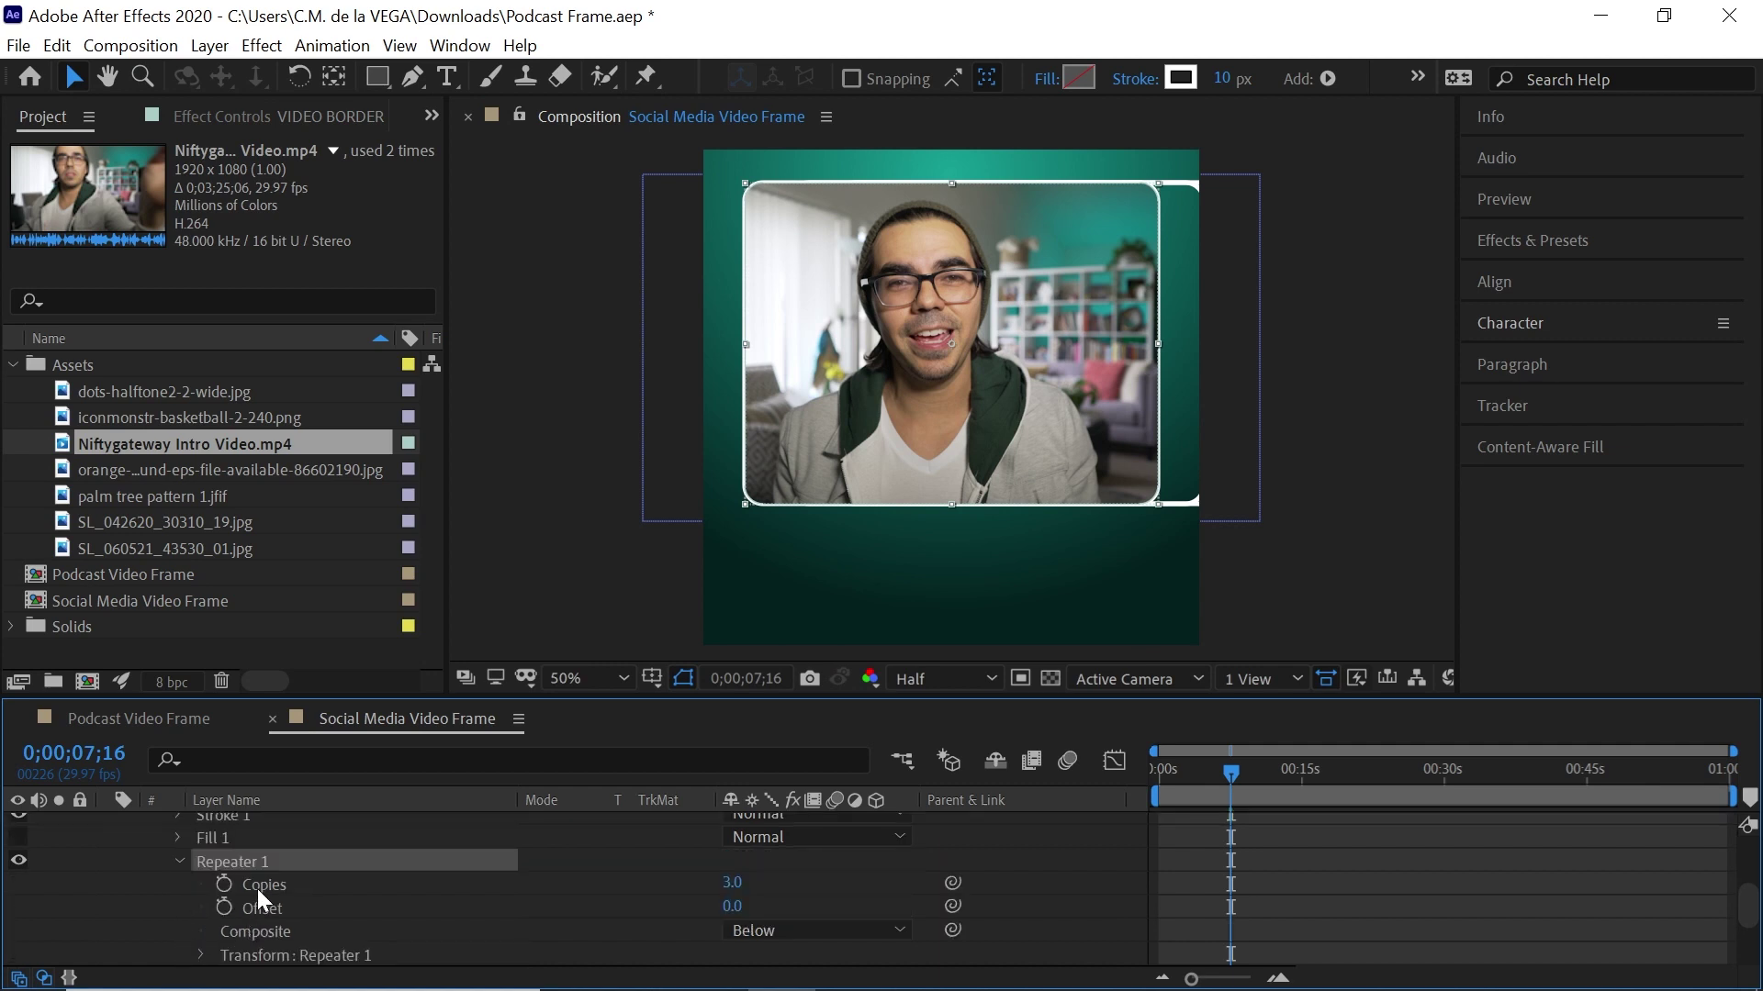
Set the Repeater's transform Position offset to 1,1
click(347, 879)
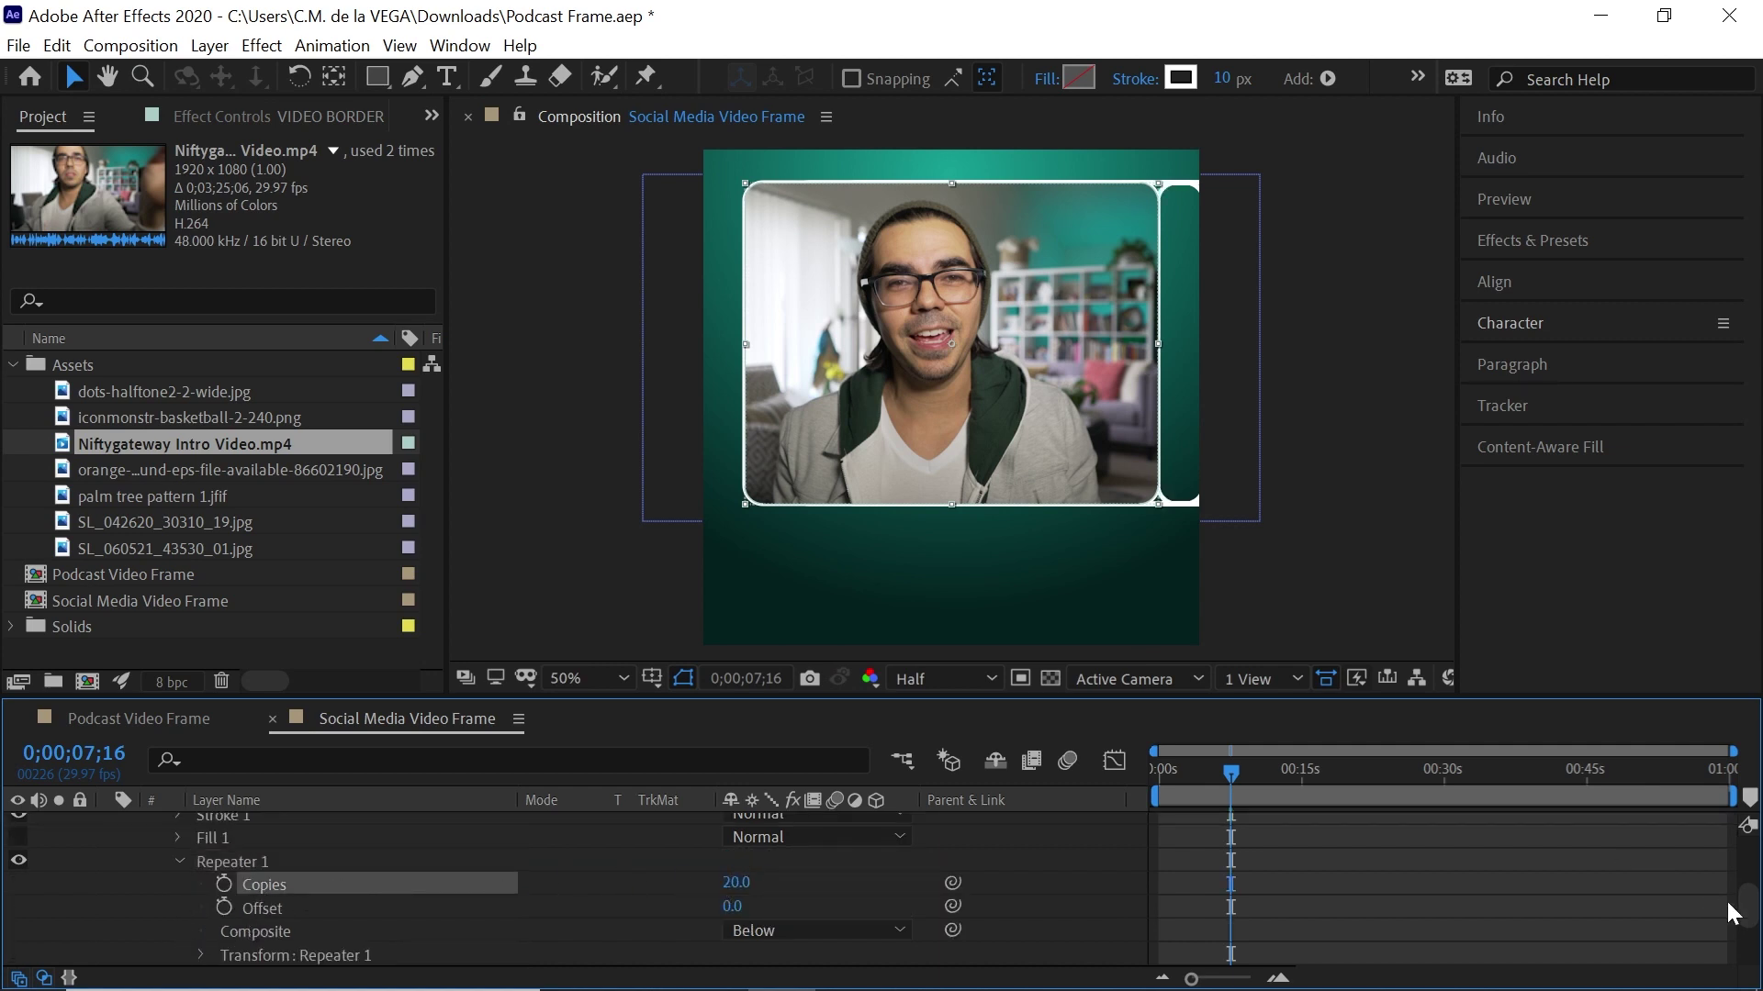
scroll(796, 849, down, 3)
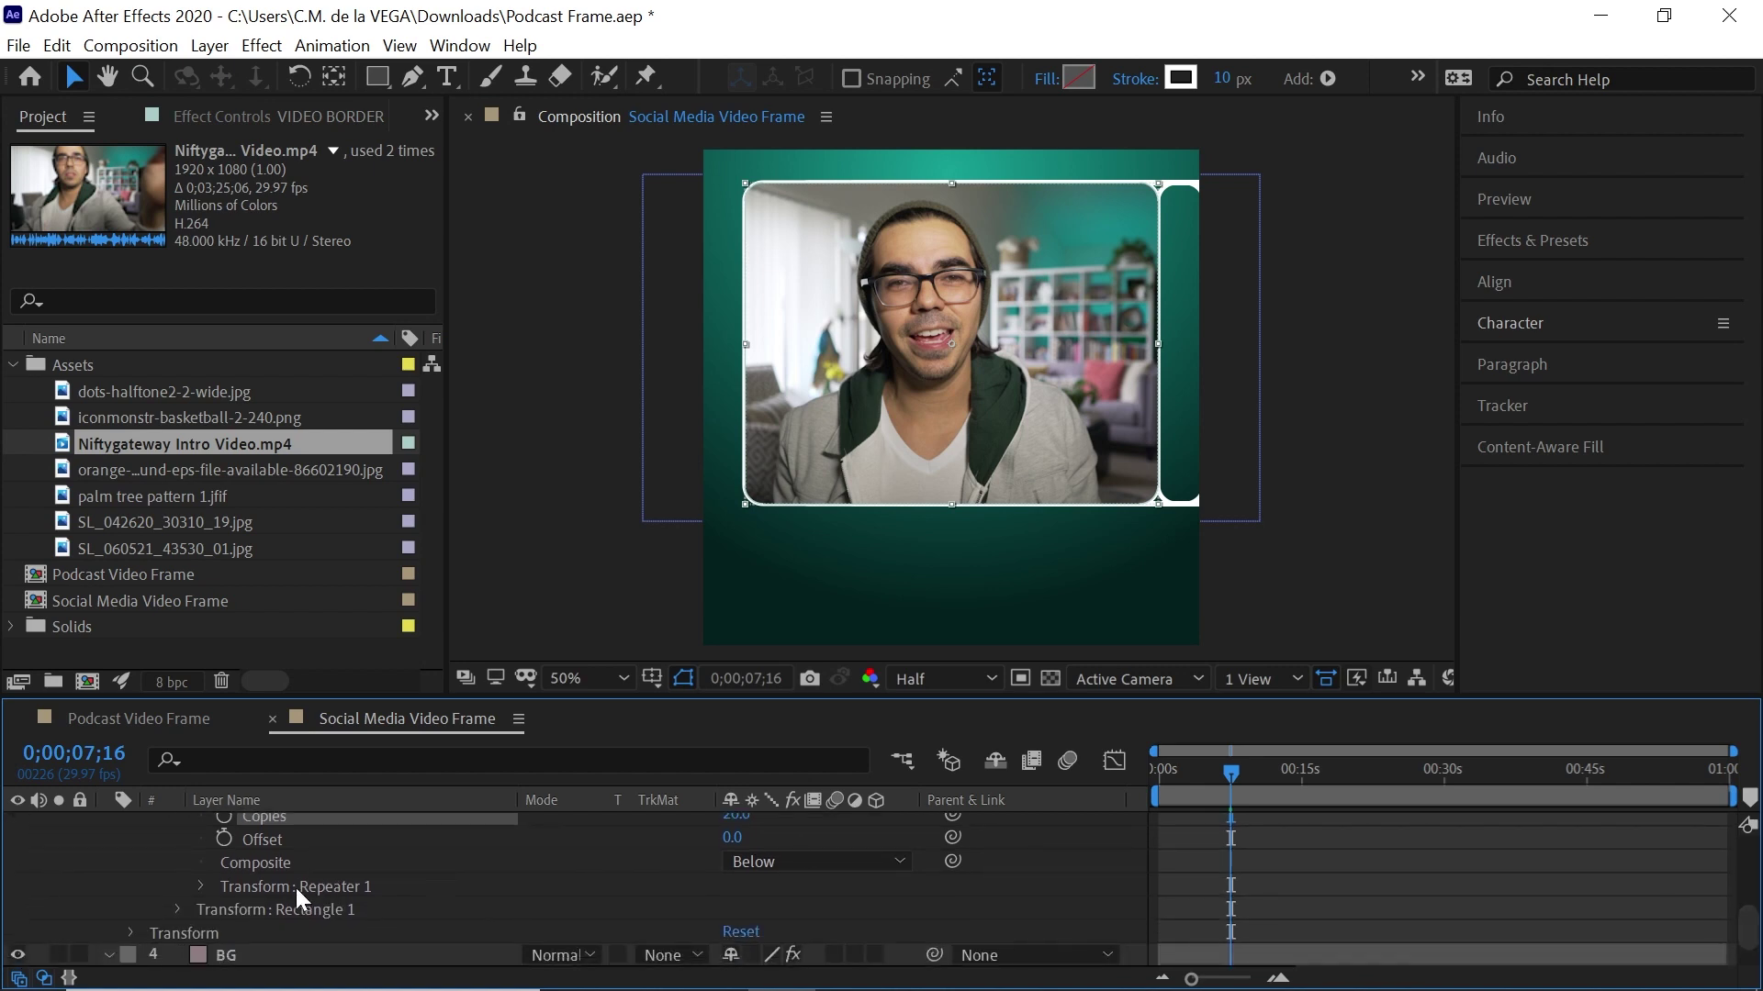
click(347, 887)
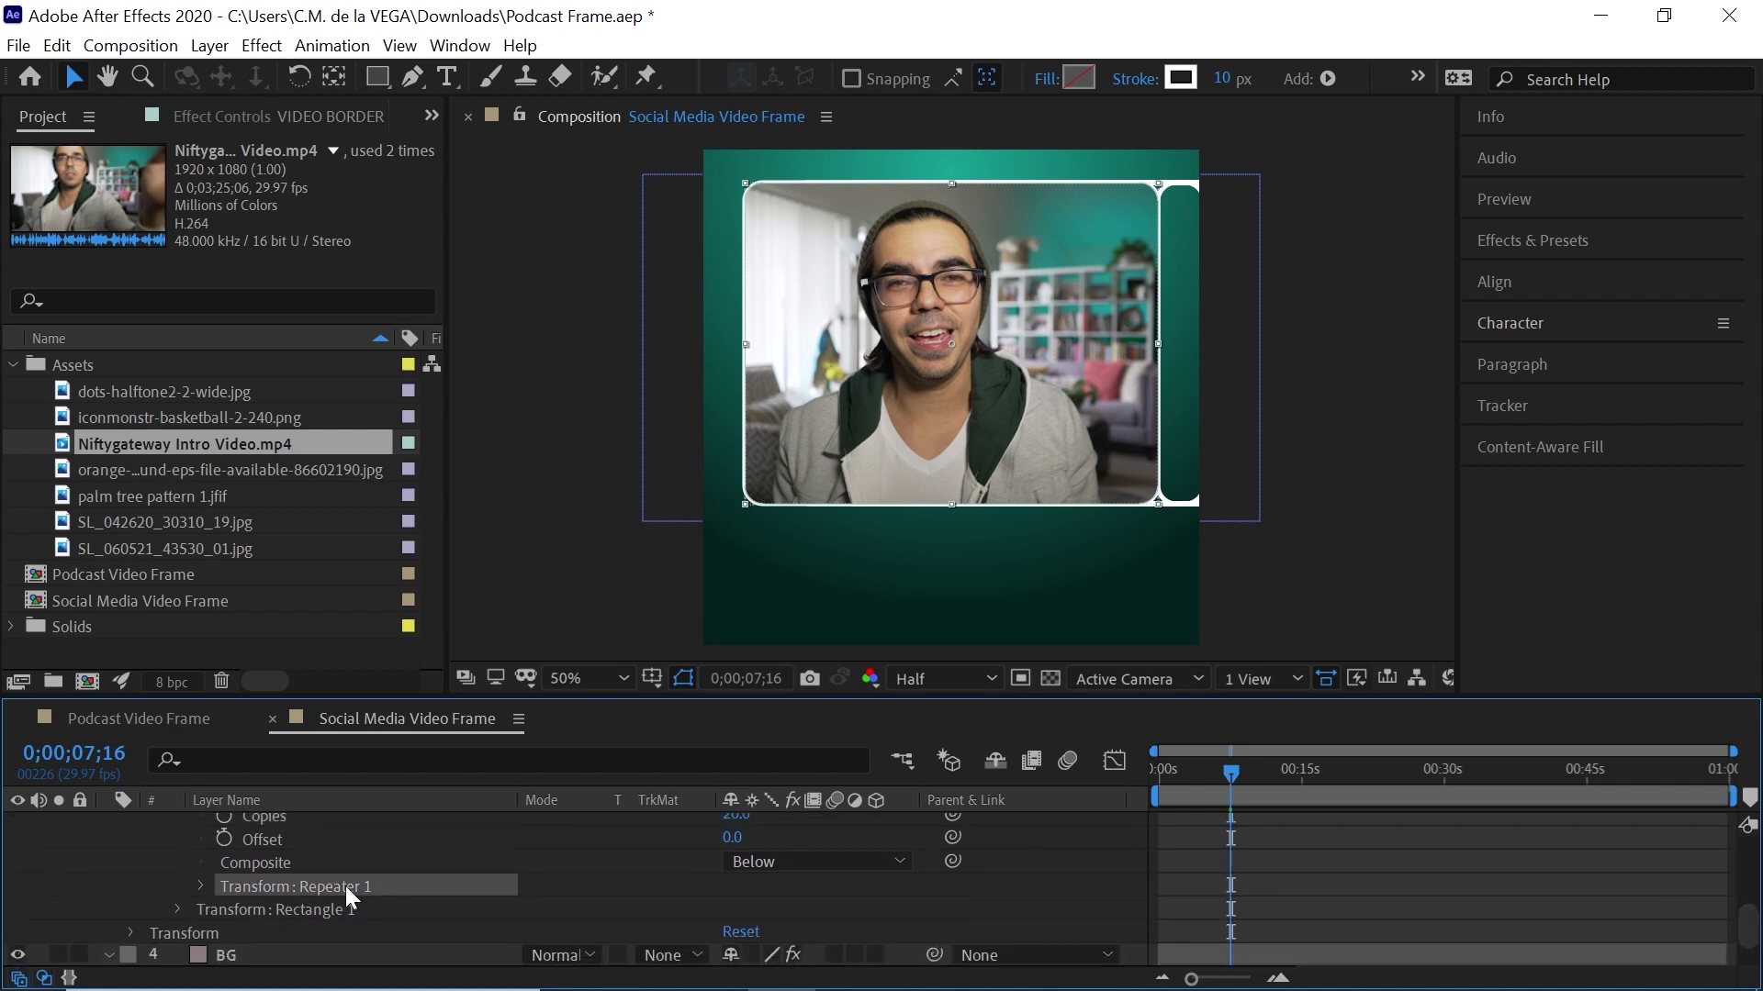
click(200, 886)
click(291, 873)
click(741, 871)
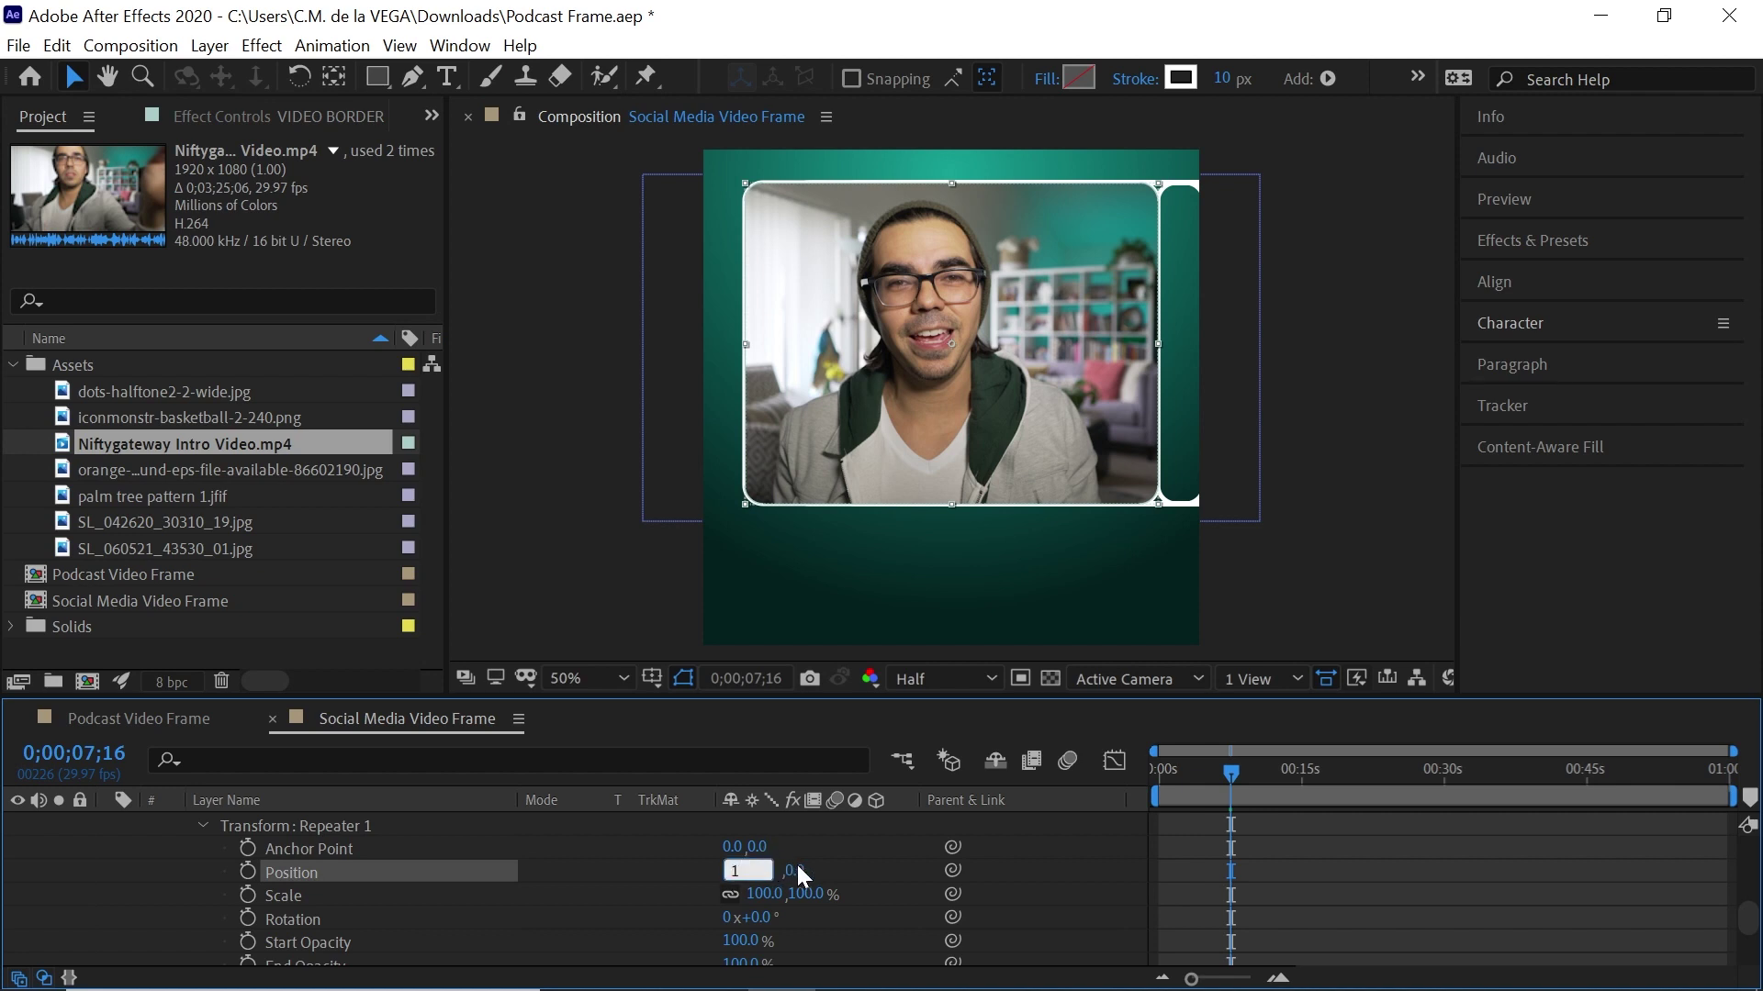
text(1)
key(Return)
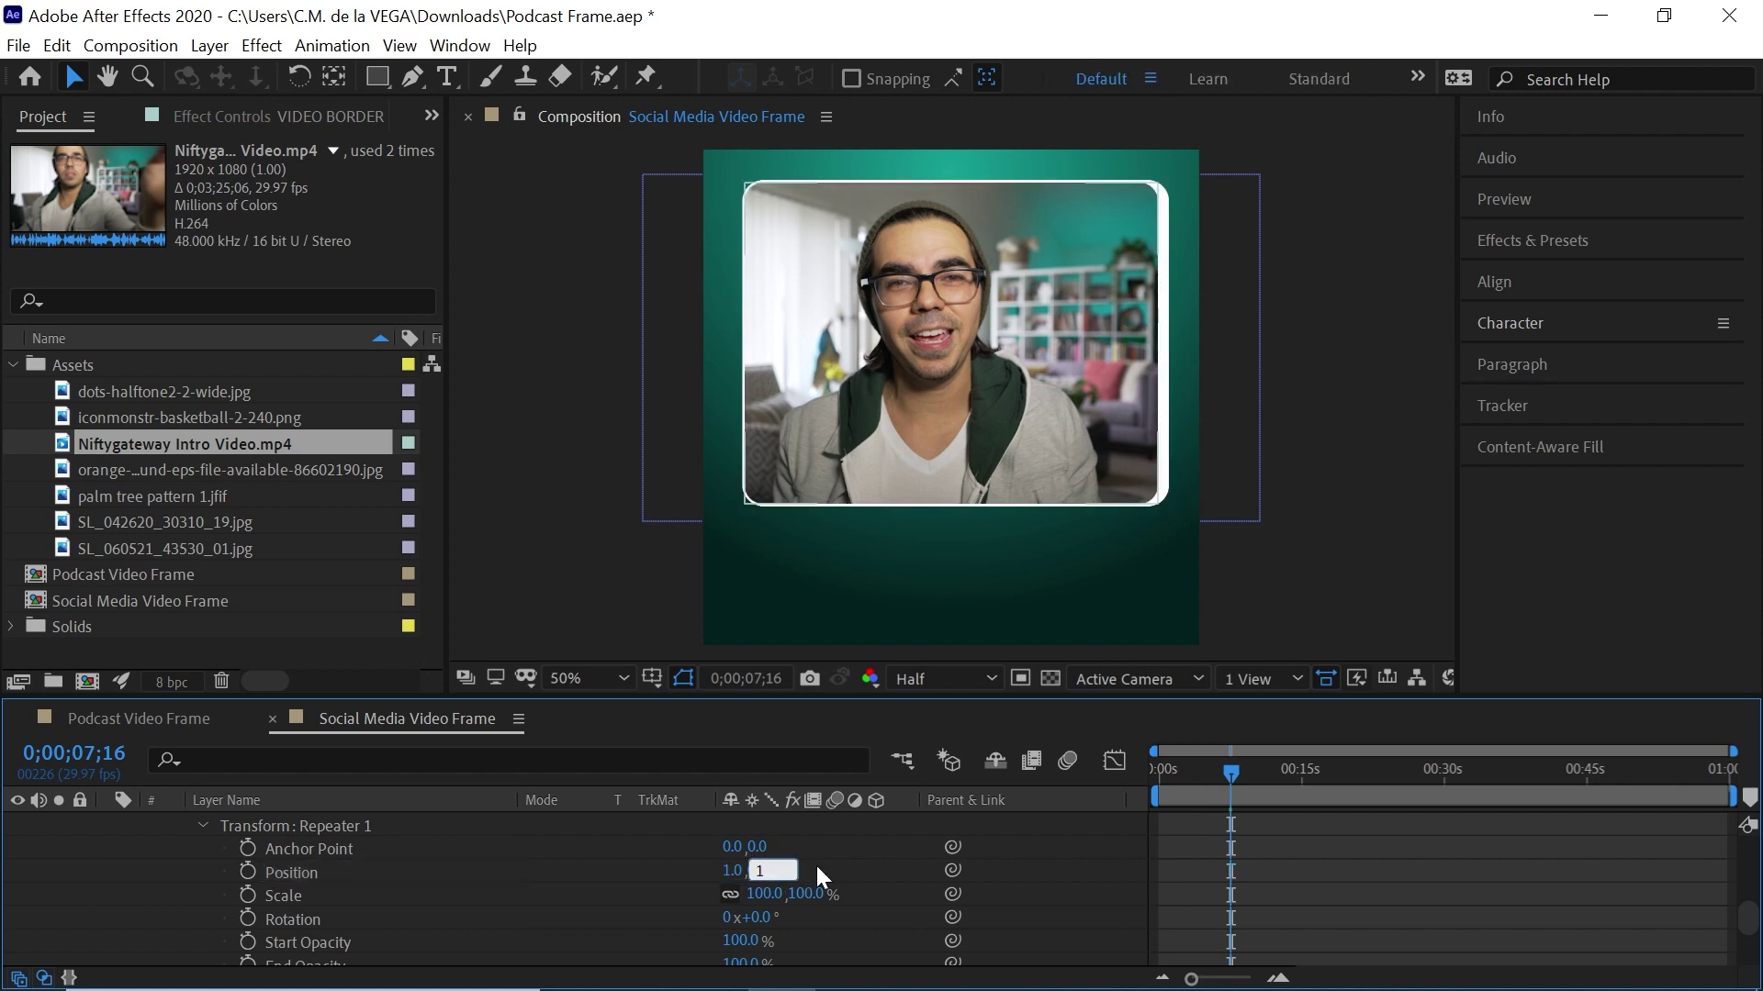
key(Return)
Set the Repeater to 20 copies to form the offset shadow
drag(1751, 918, 1719, 866)
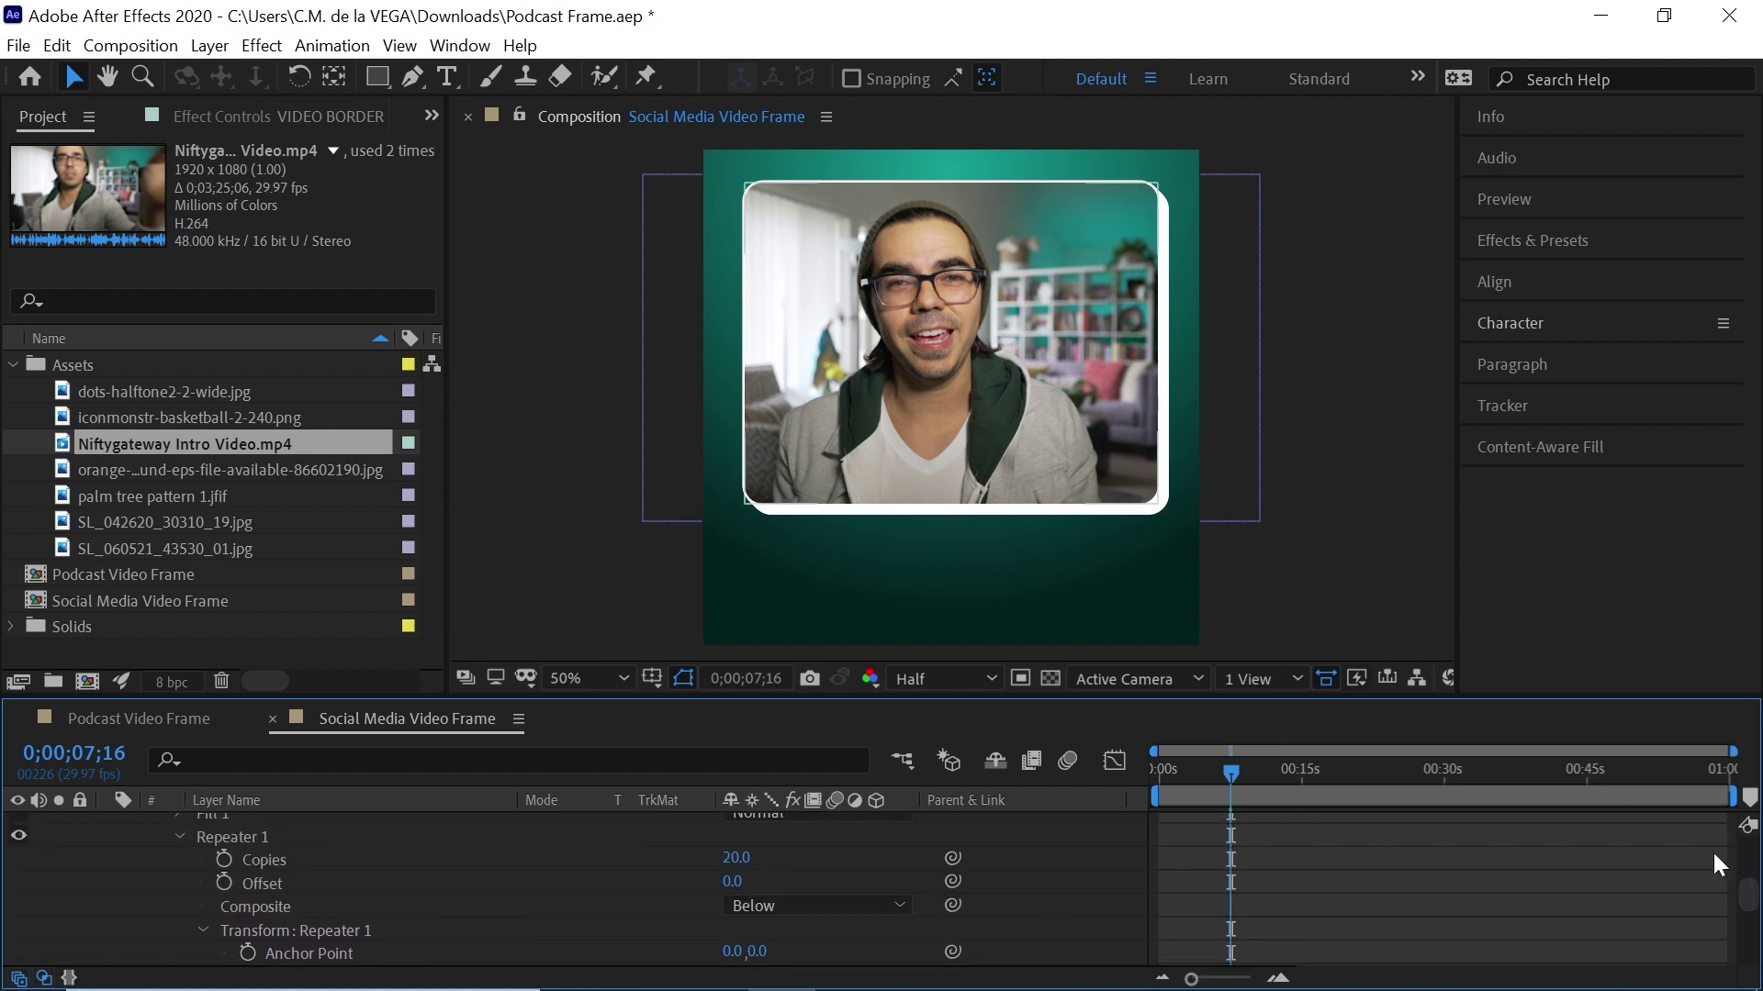
click(736, 859)
drag(736, 859, 758, 862)
click(743, 858)
text(20)
key(Return)
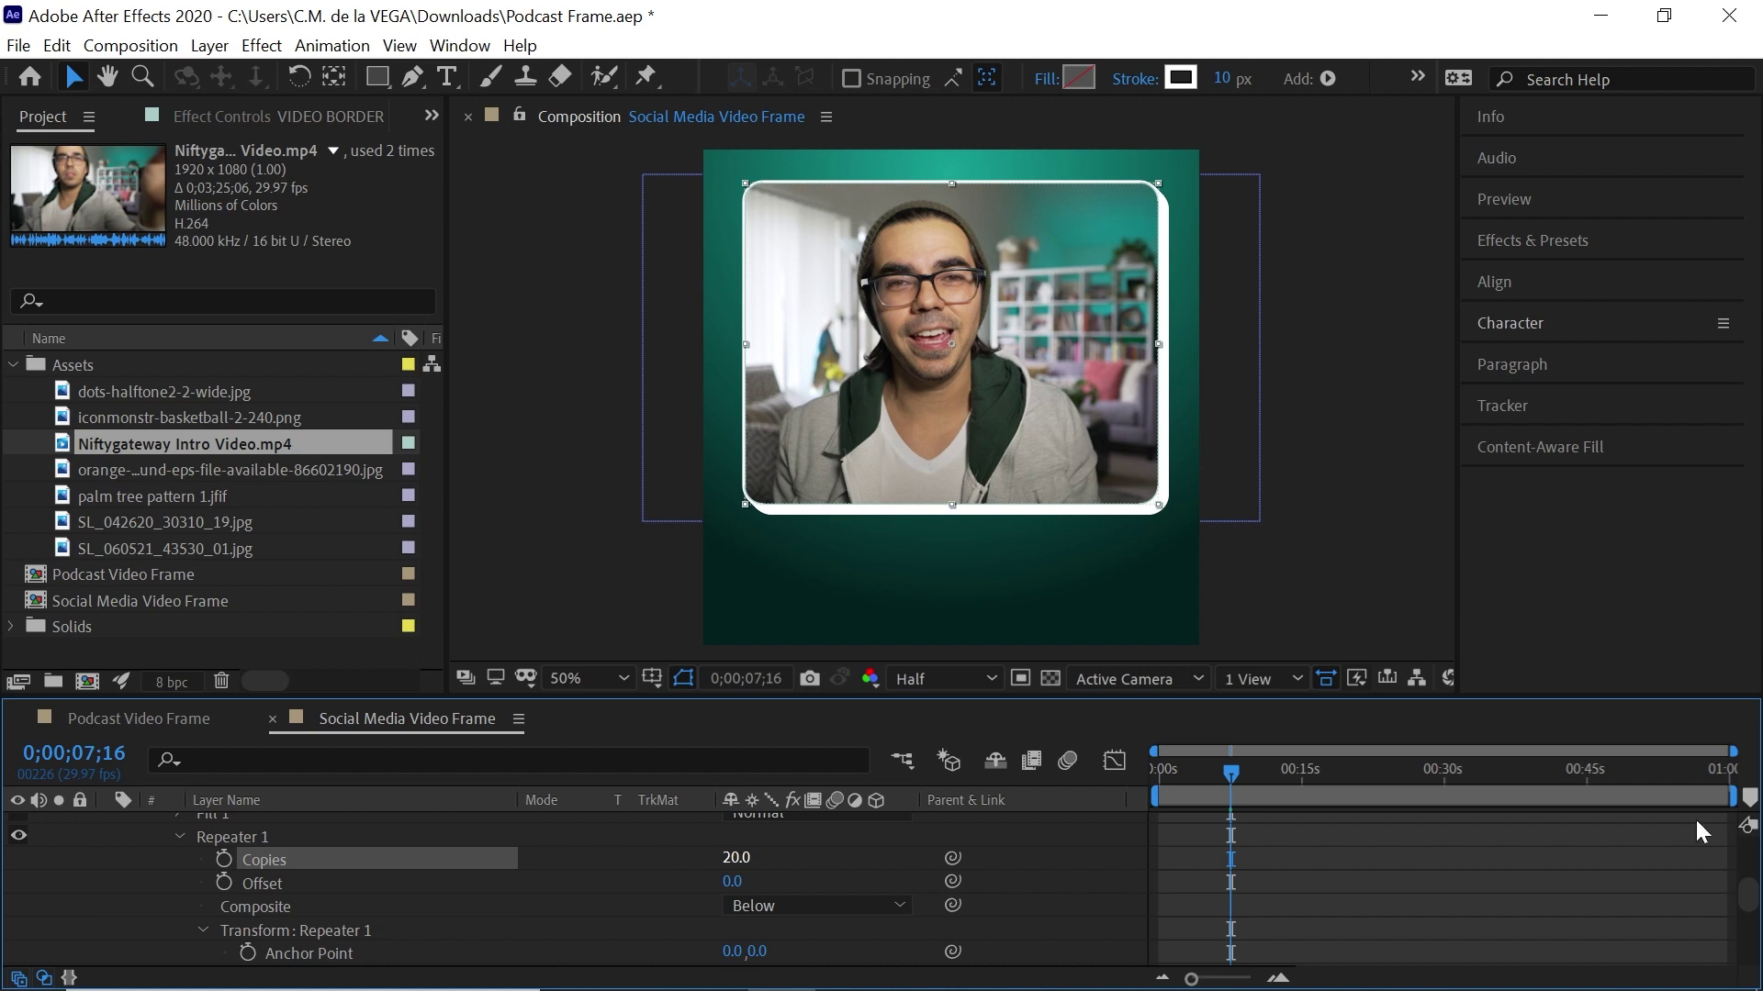
scroll(1743, 888, up, 5)
Draw a rectangle across the lower part of the frame with the Rectangle tool
click(108, 870)
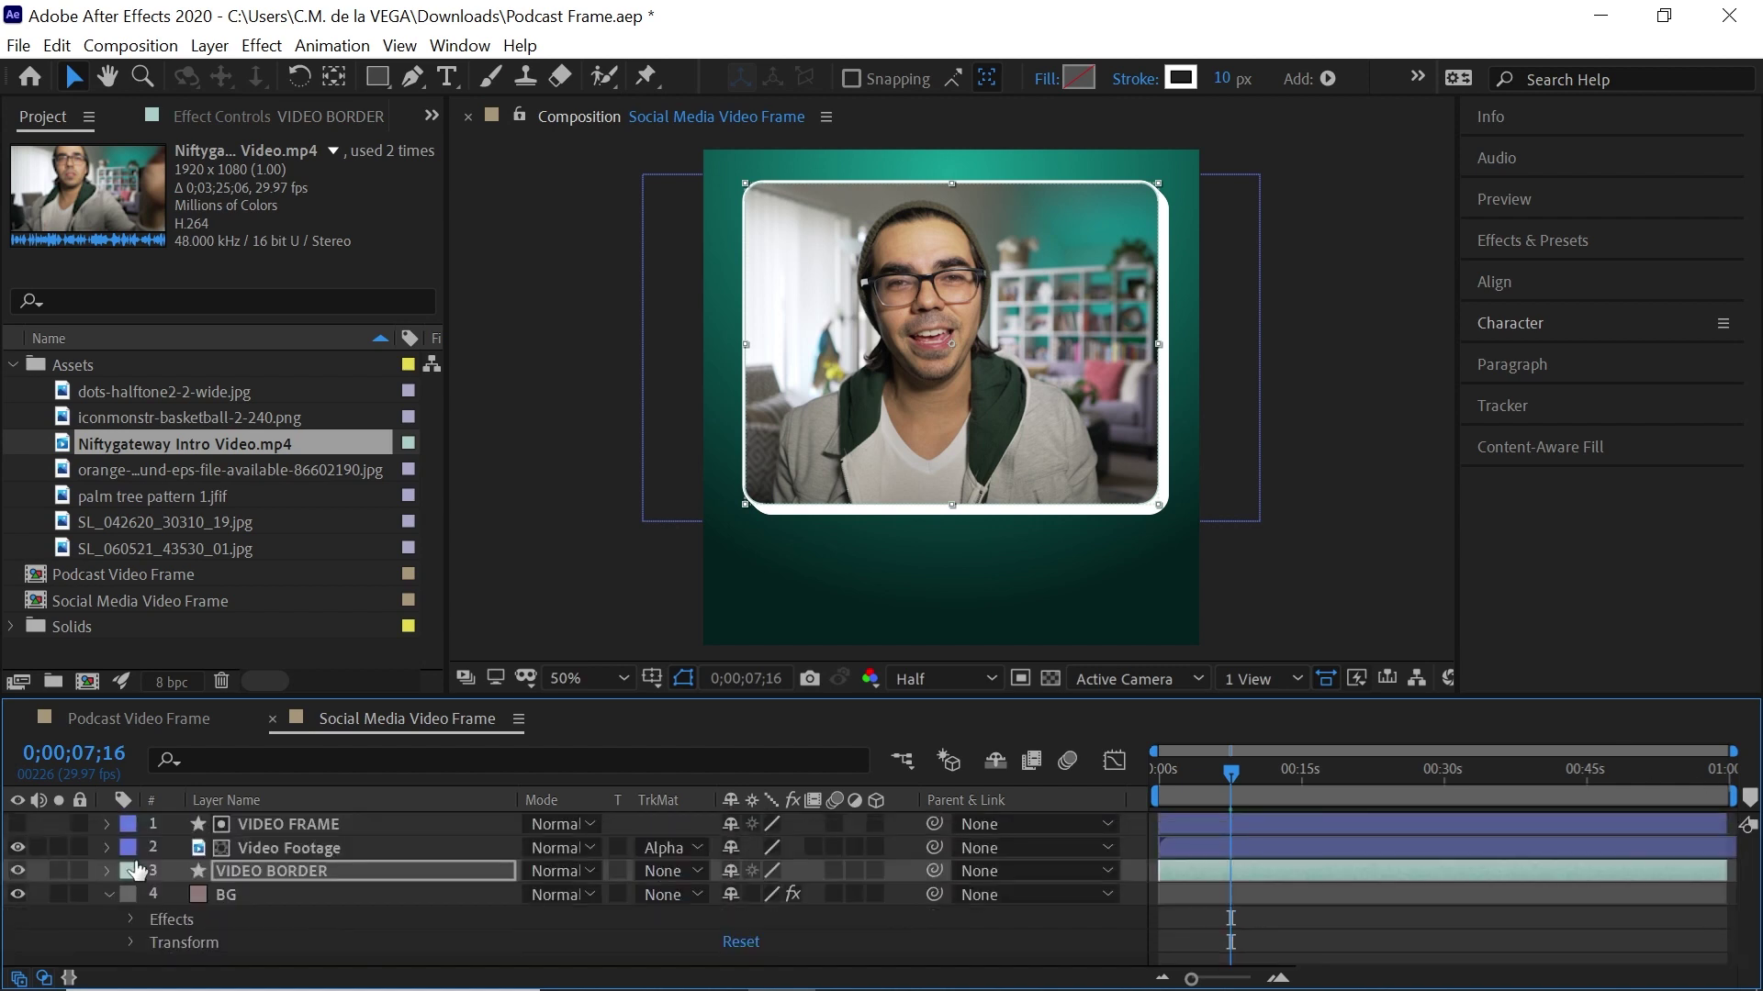
click(136, 892)
scroll(1396, 410, down, 1)
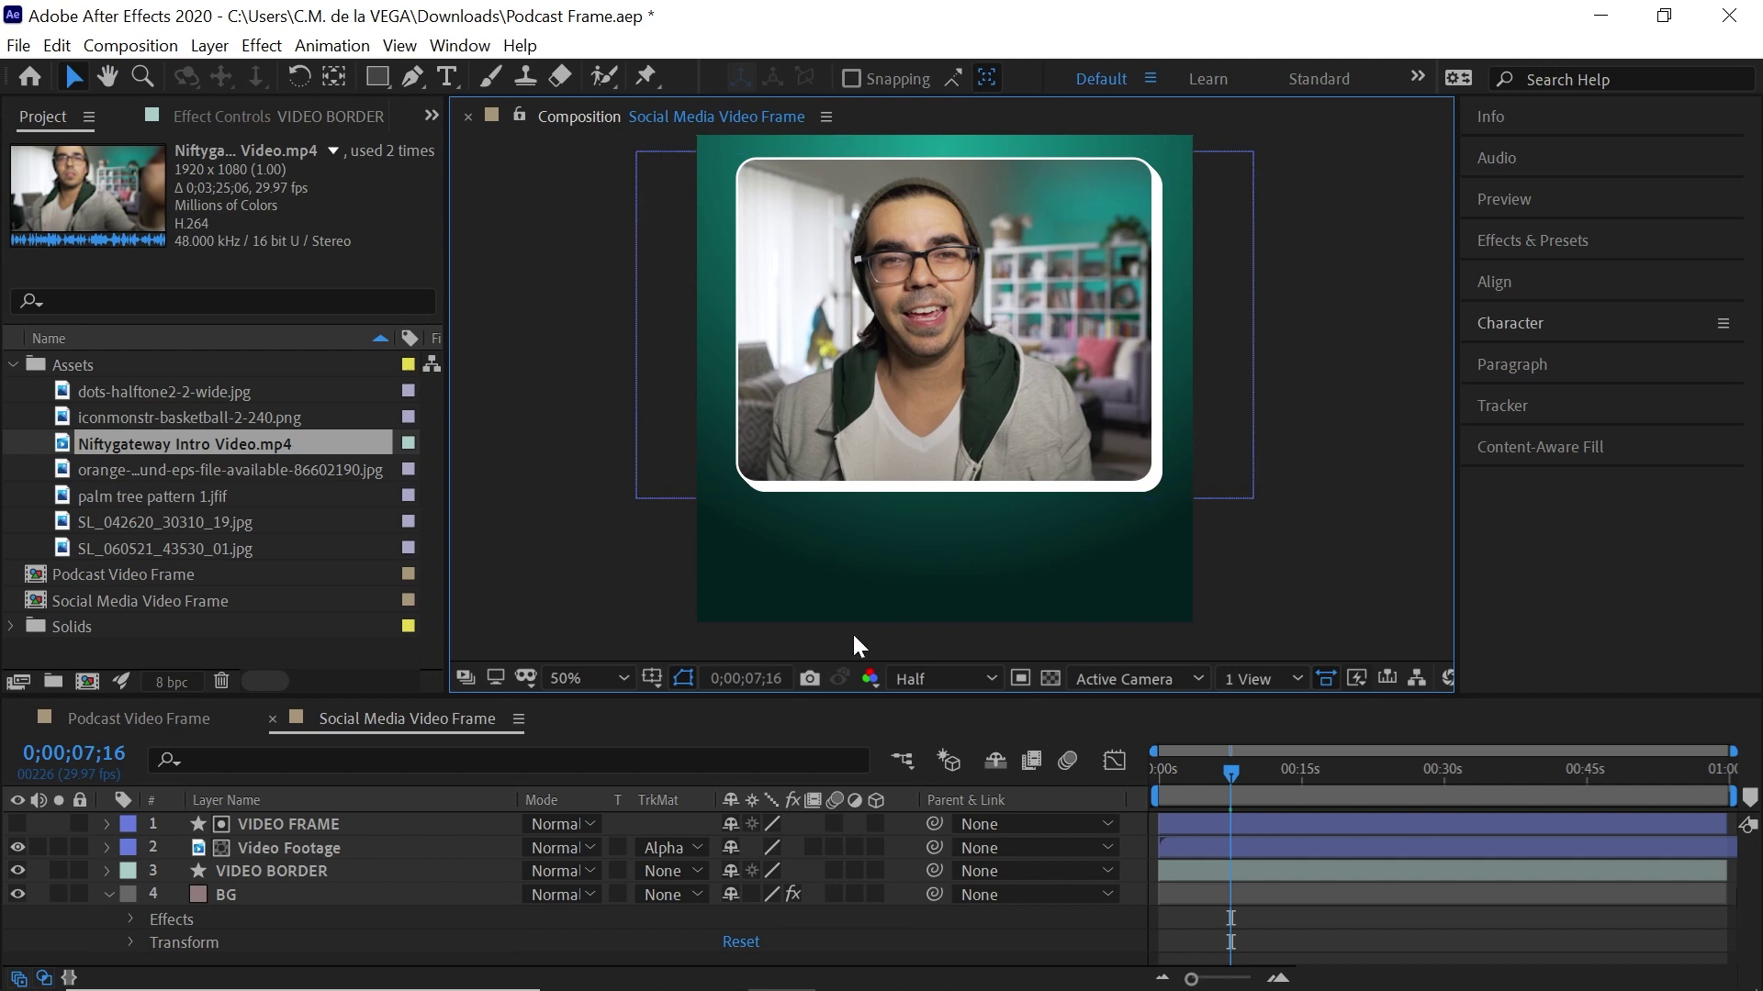
click(378, 77)
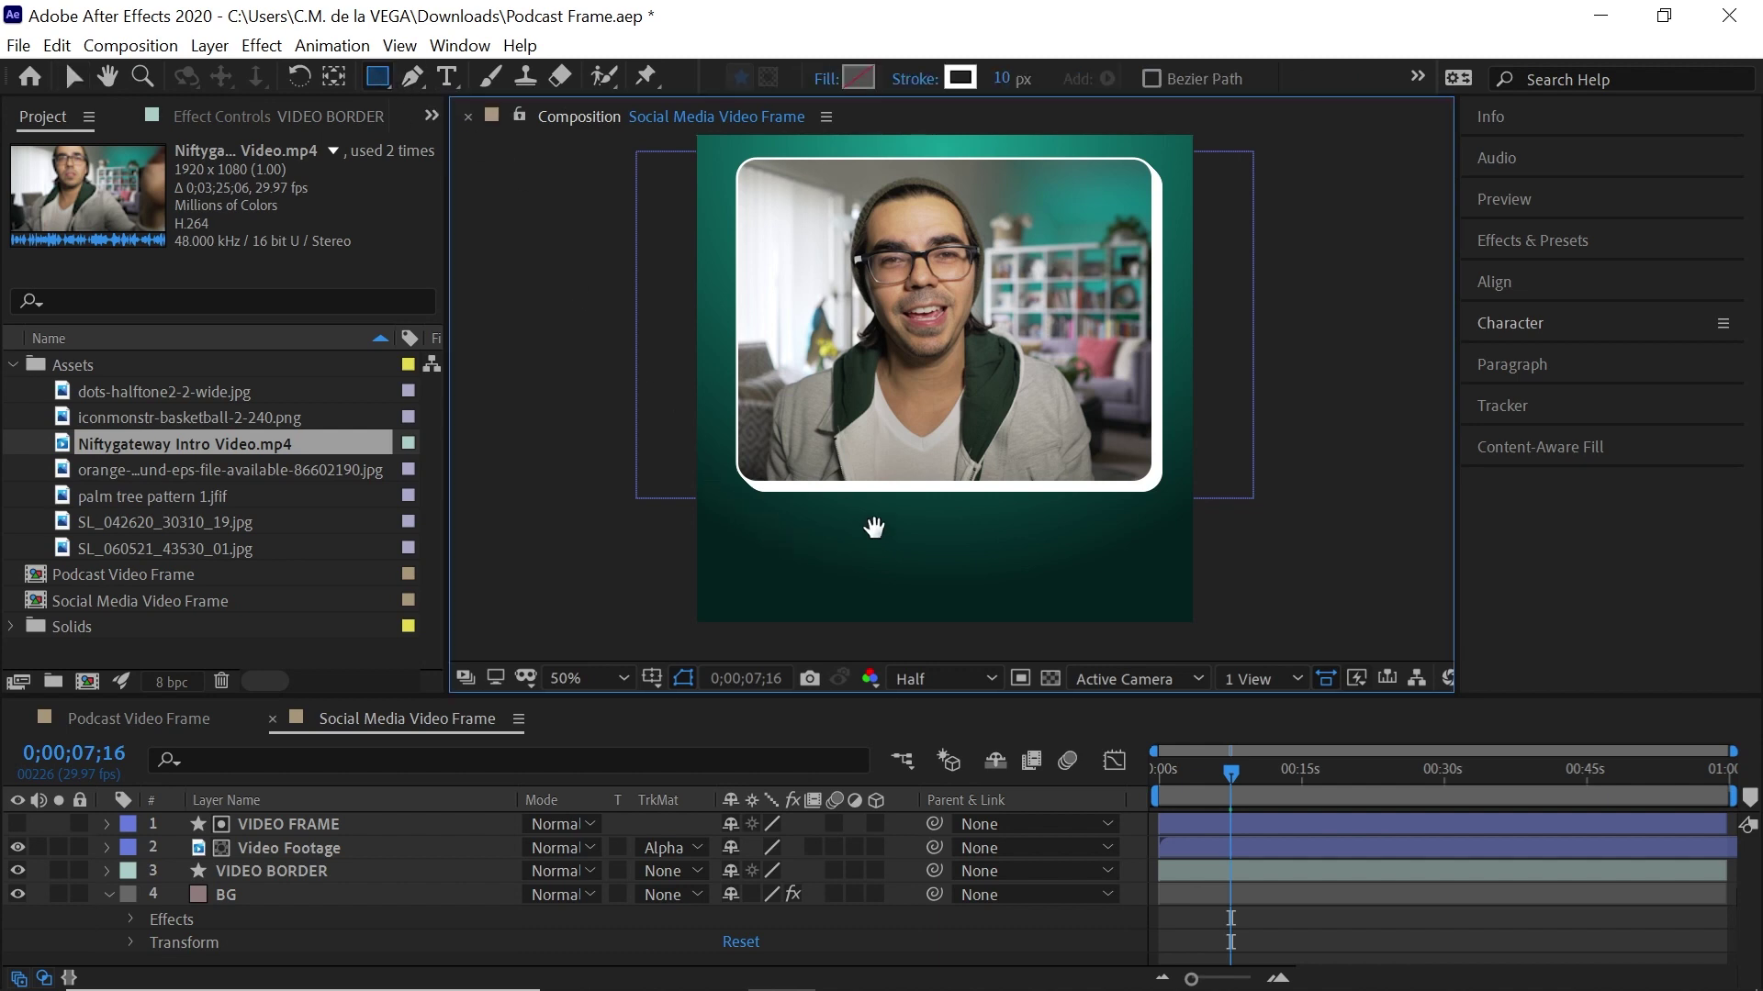
drag(771, 523, 757, 498)
mouse_move(653, 426)
mouse_down()
mouse_move(716, 524)
mouse_move(985, 637)
mouse_move(1210, 617)
mouse_up()
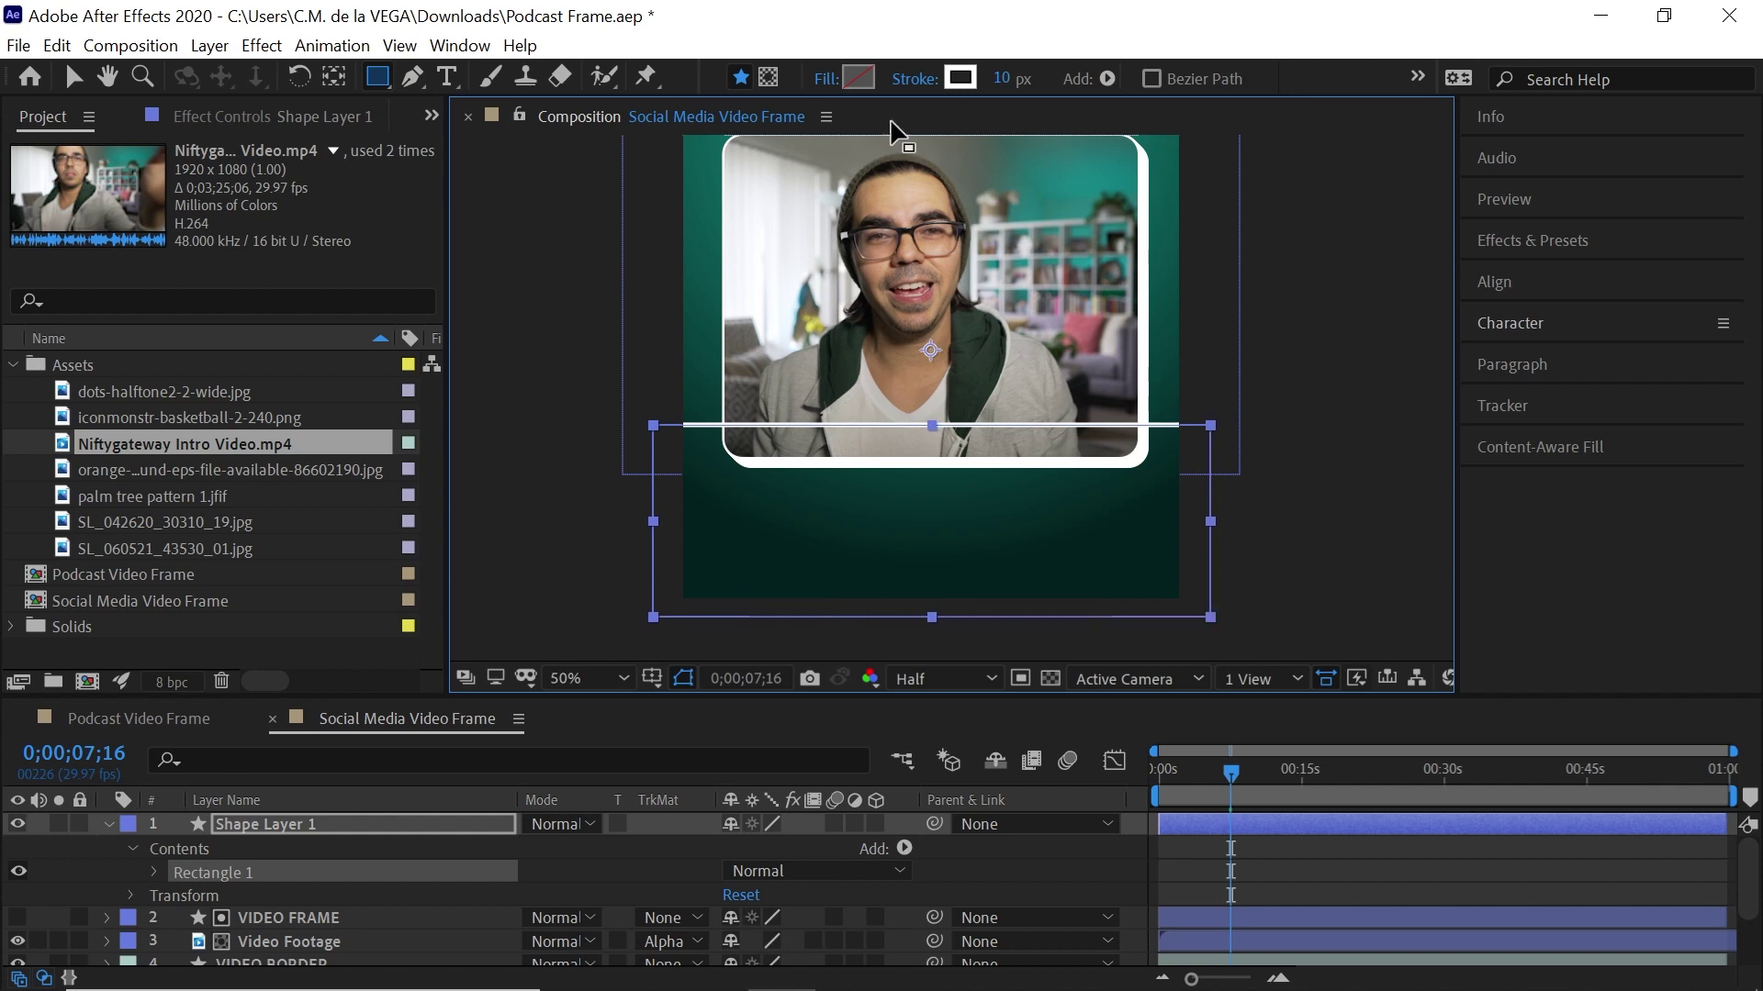
Give the rectangle no stroke and a magenta E90CB2 fill
click(914, 79)
click(561, 383)
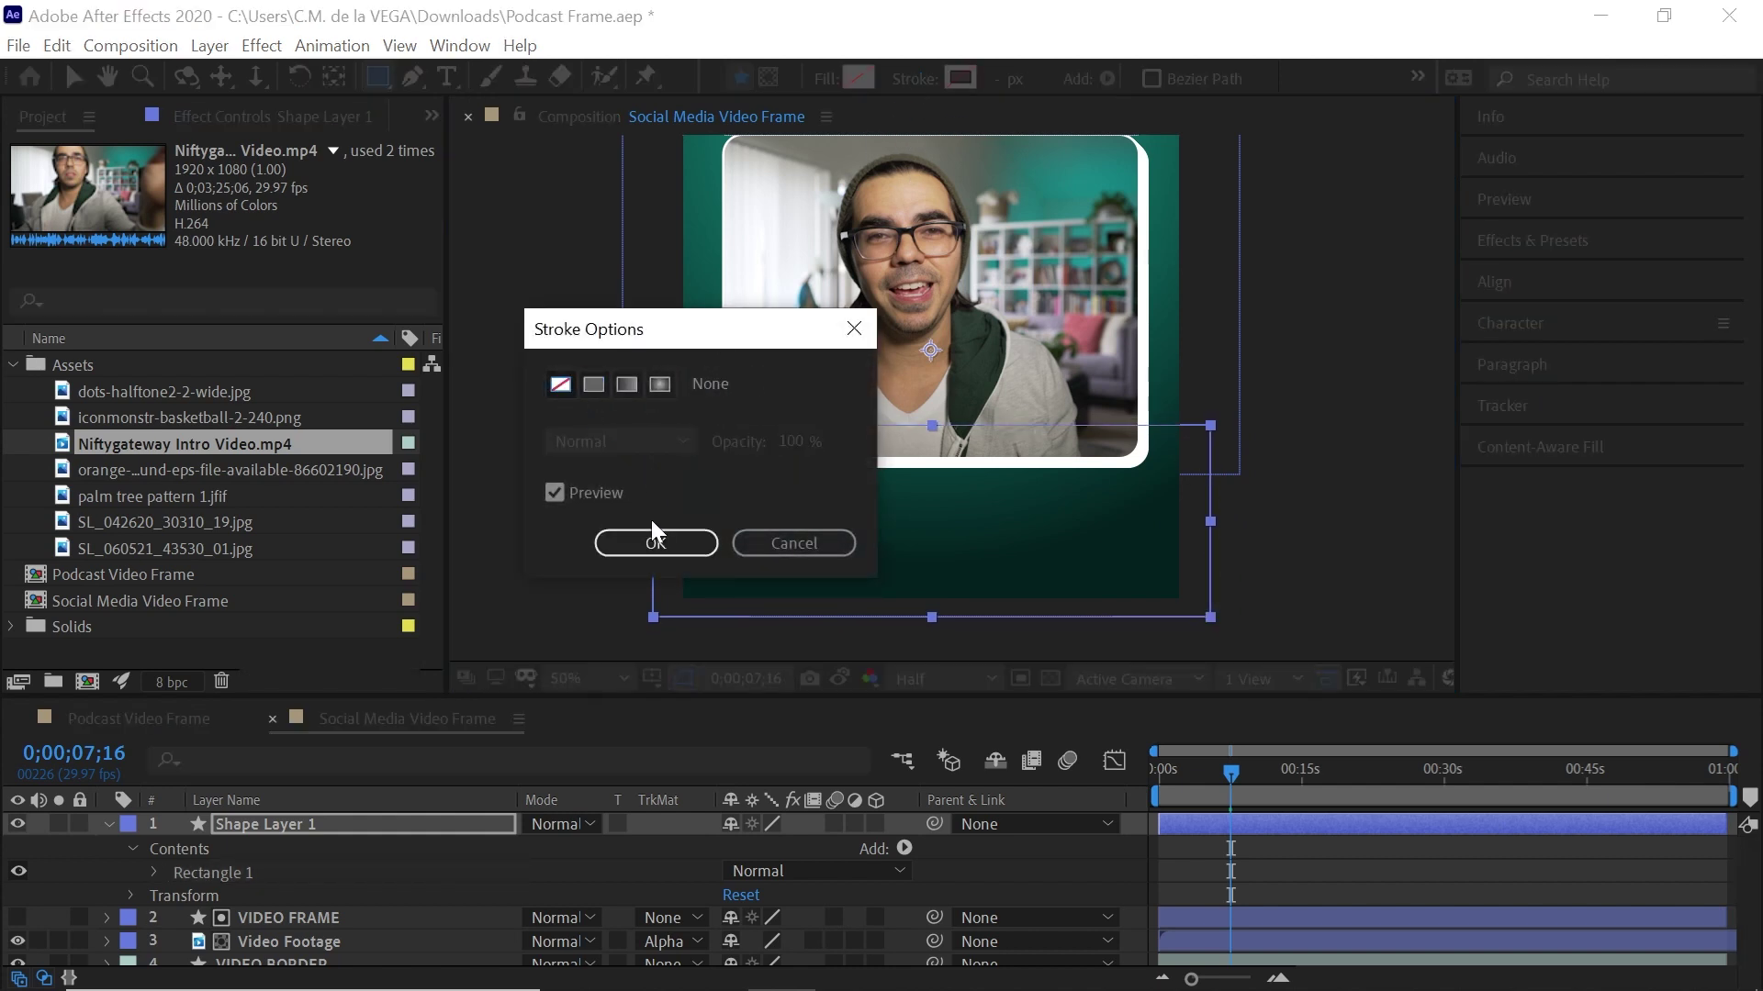
click(654, 542)
click(857, 74)
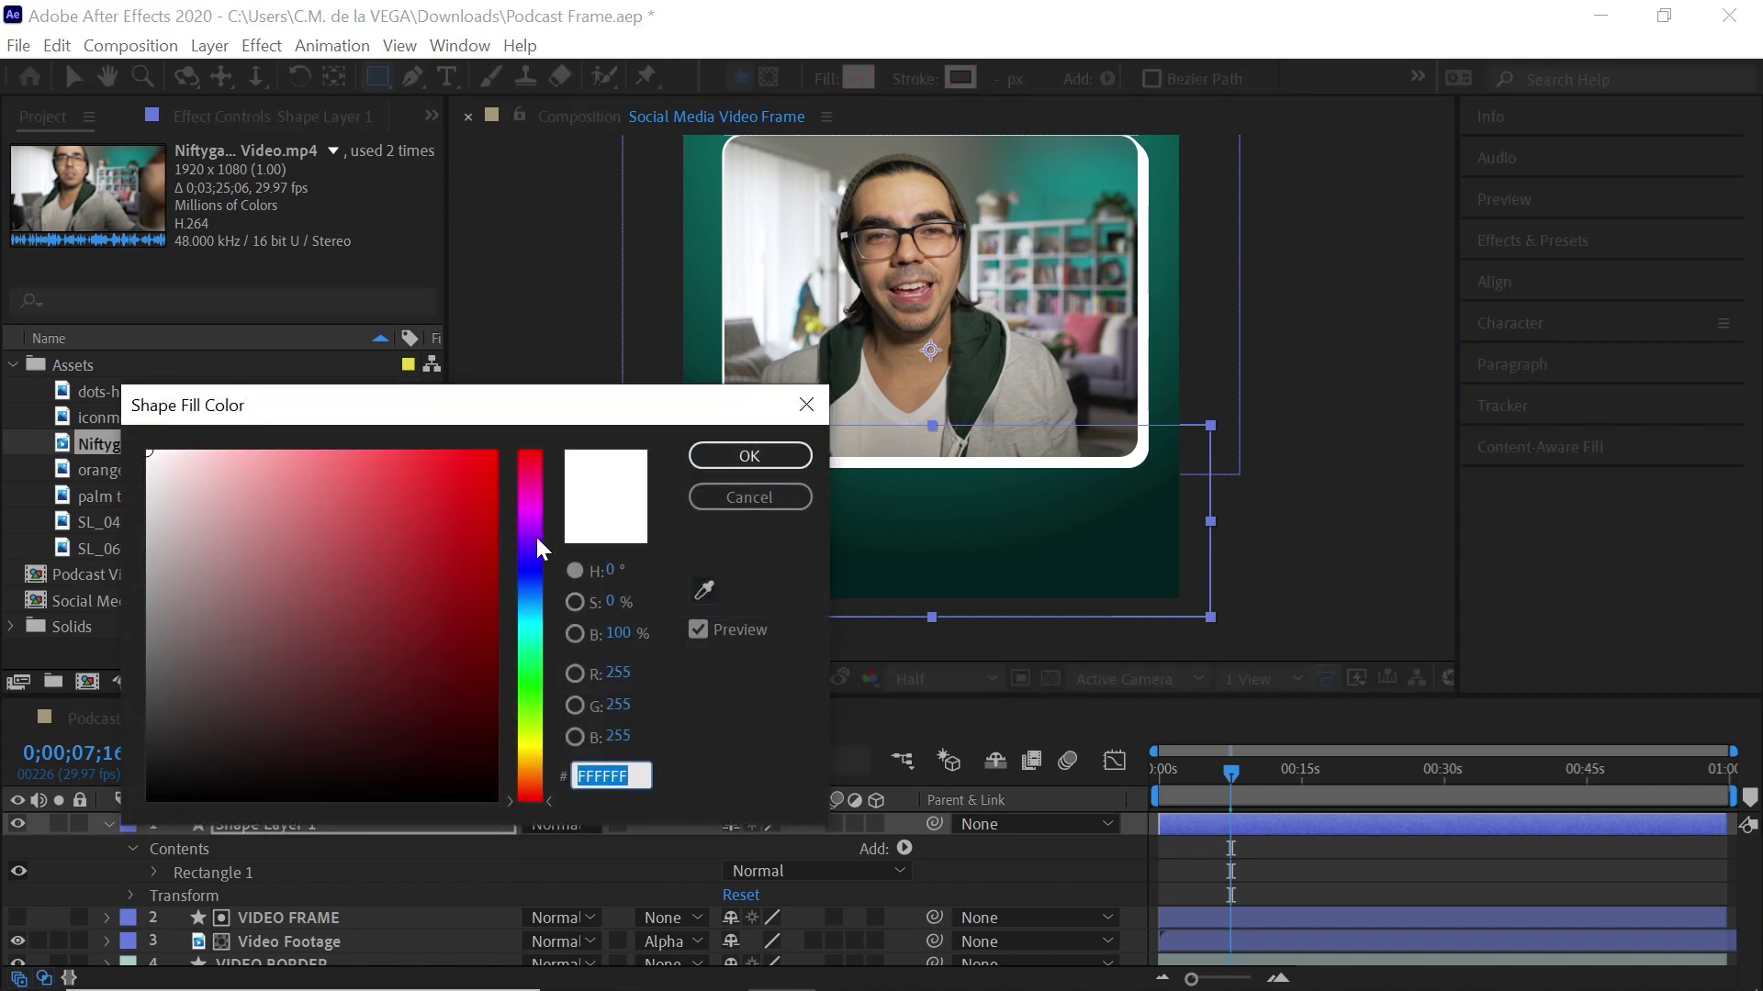
click(527, 513)
drag(509, 503, 508, 494)
click(474, 471)
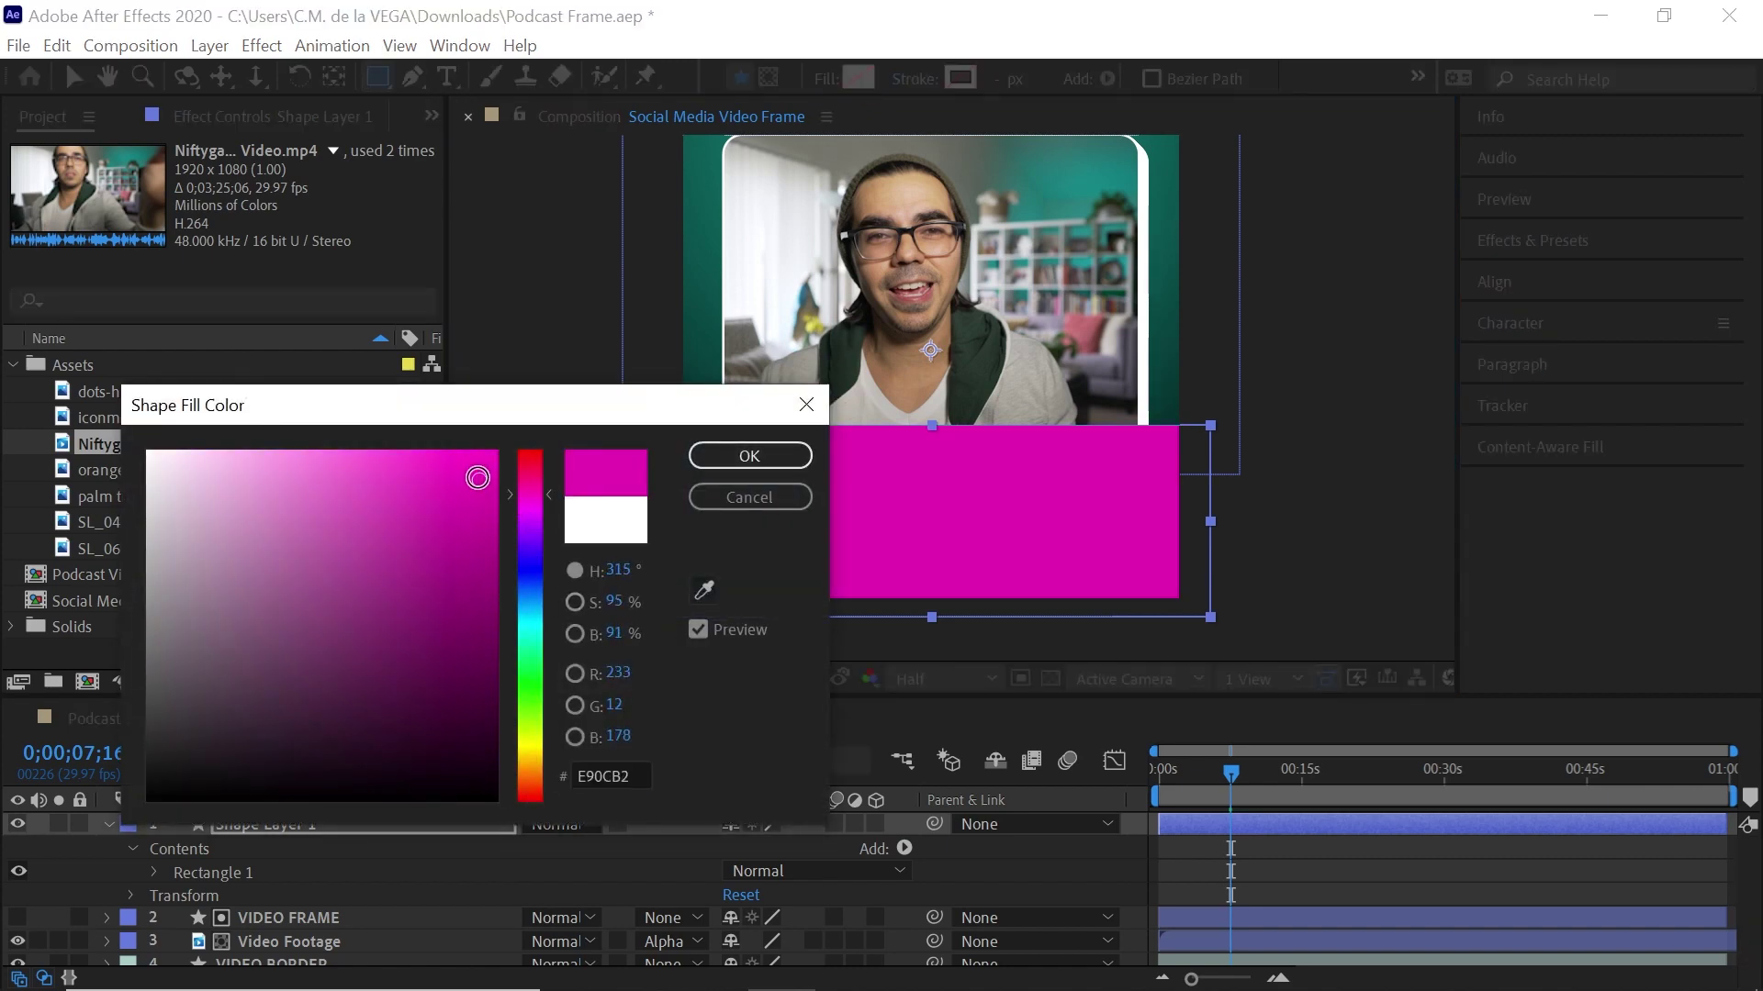
click(749, 455)
click(178, 824)
click(126, 826)
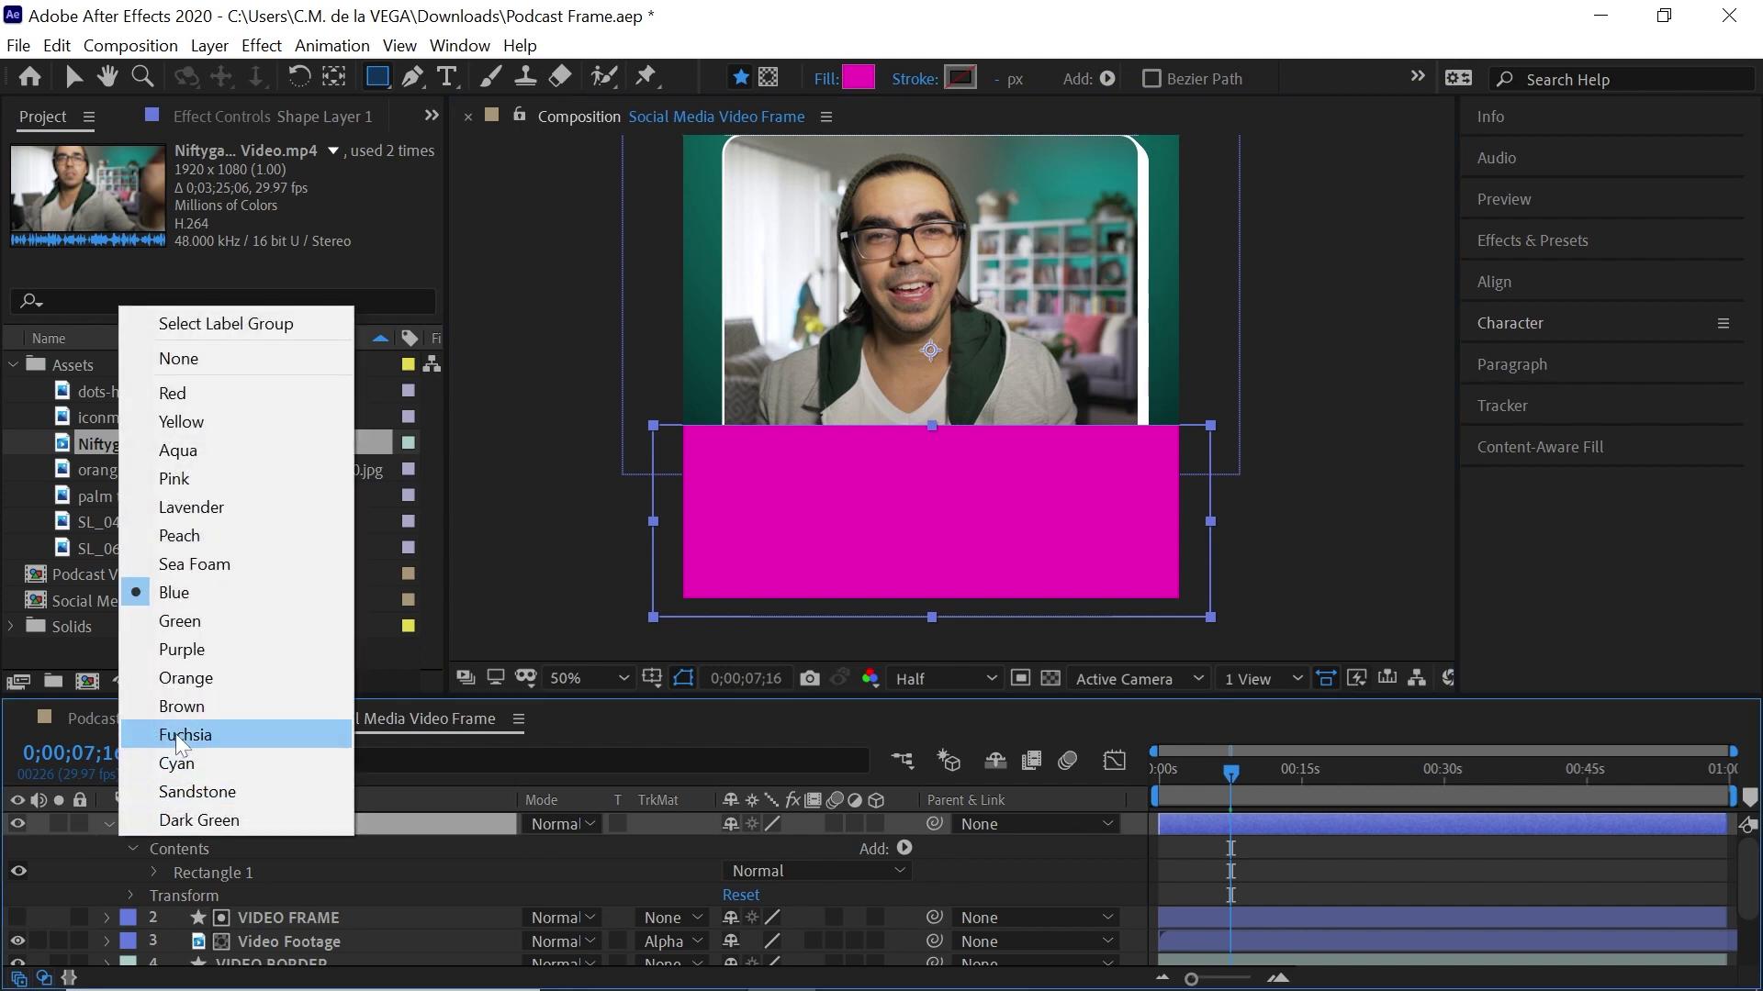
Give the shape layer a Fuchsia label and rename it 'Bottom Panel'
click(202, 735)
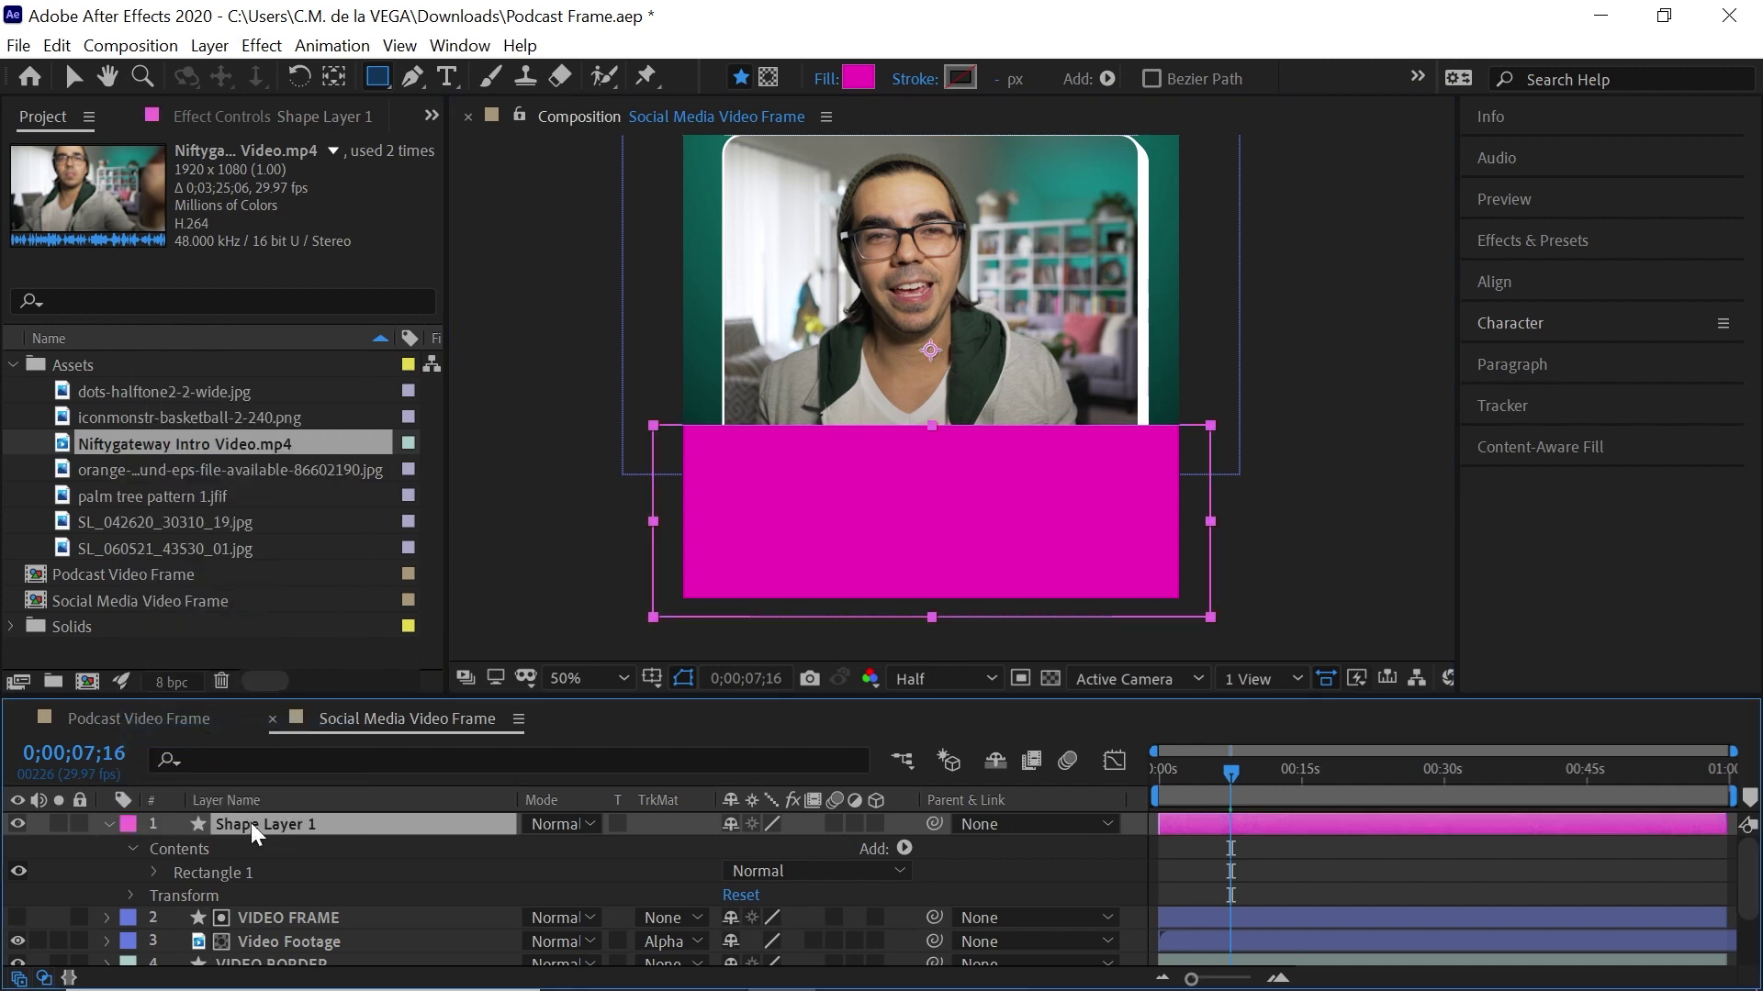
key(Return)
text(Bottom Panel)
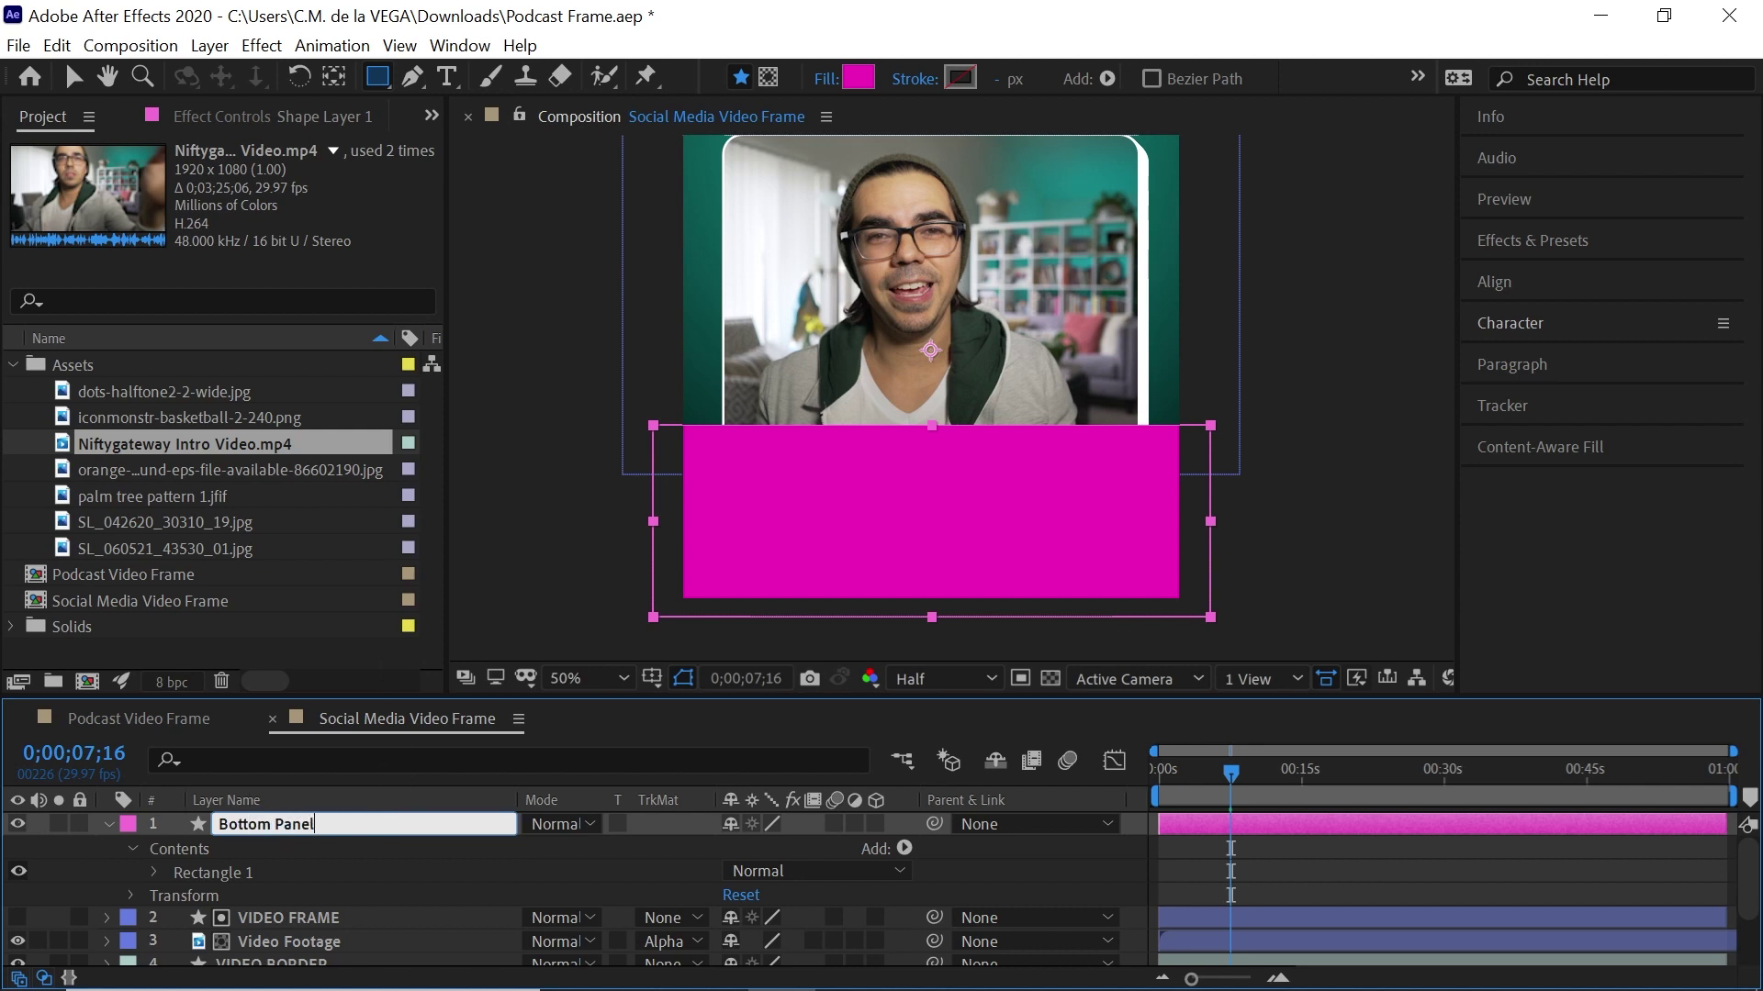
key(Return)
click(106, 823)
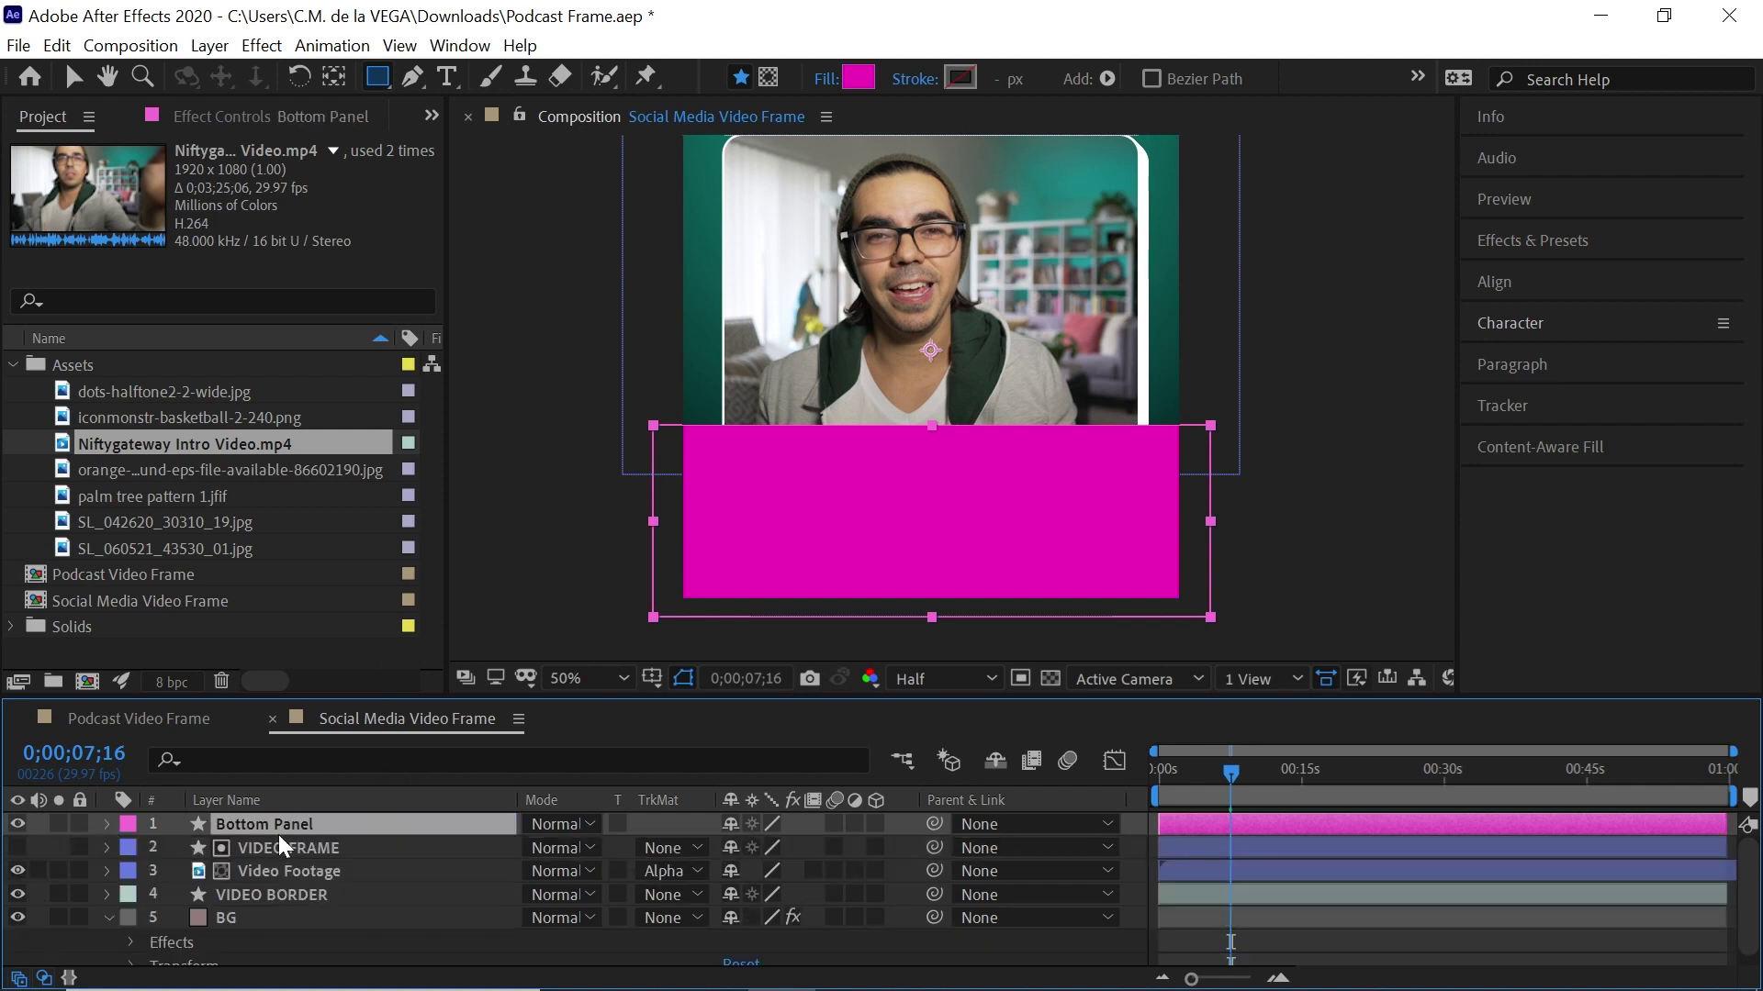
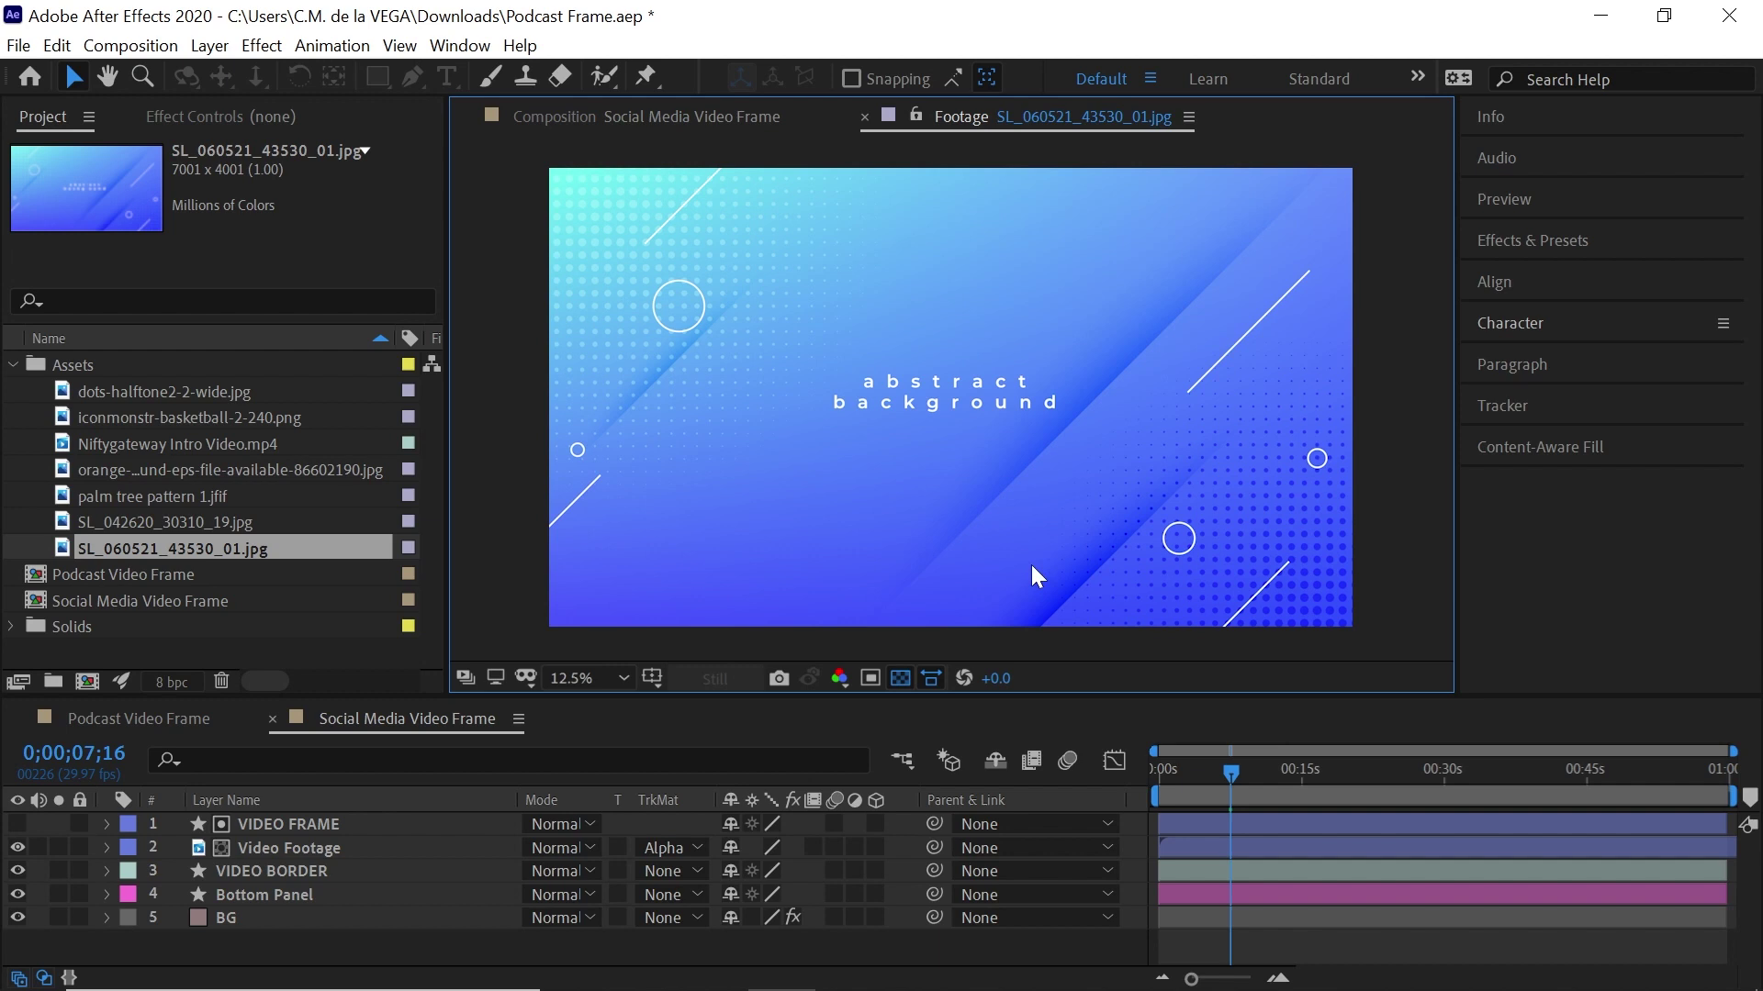
Preview the striped, halftone dots, palm tree, basketball pattern and basketball icon assets
double_click(245, 521)
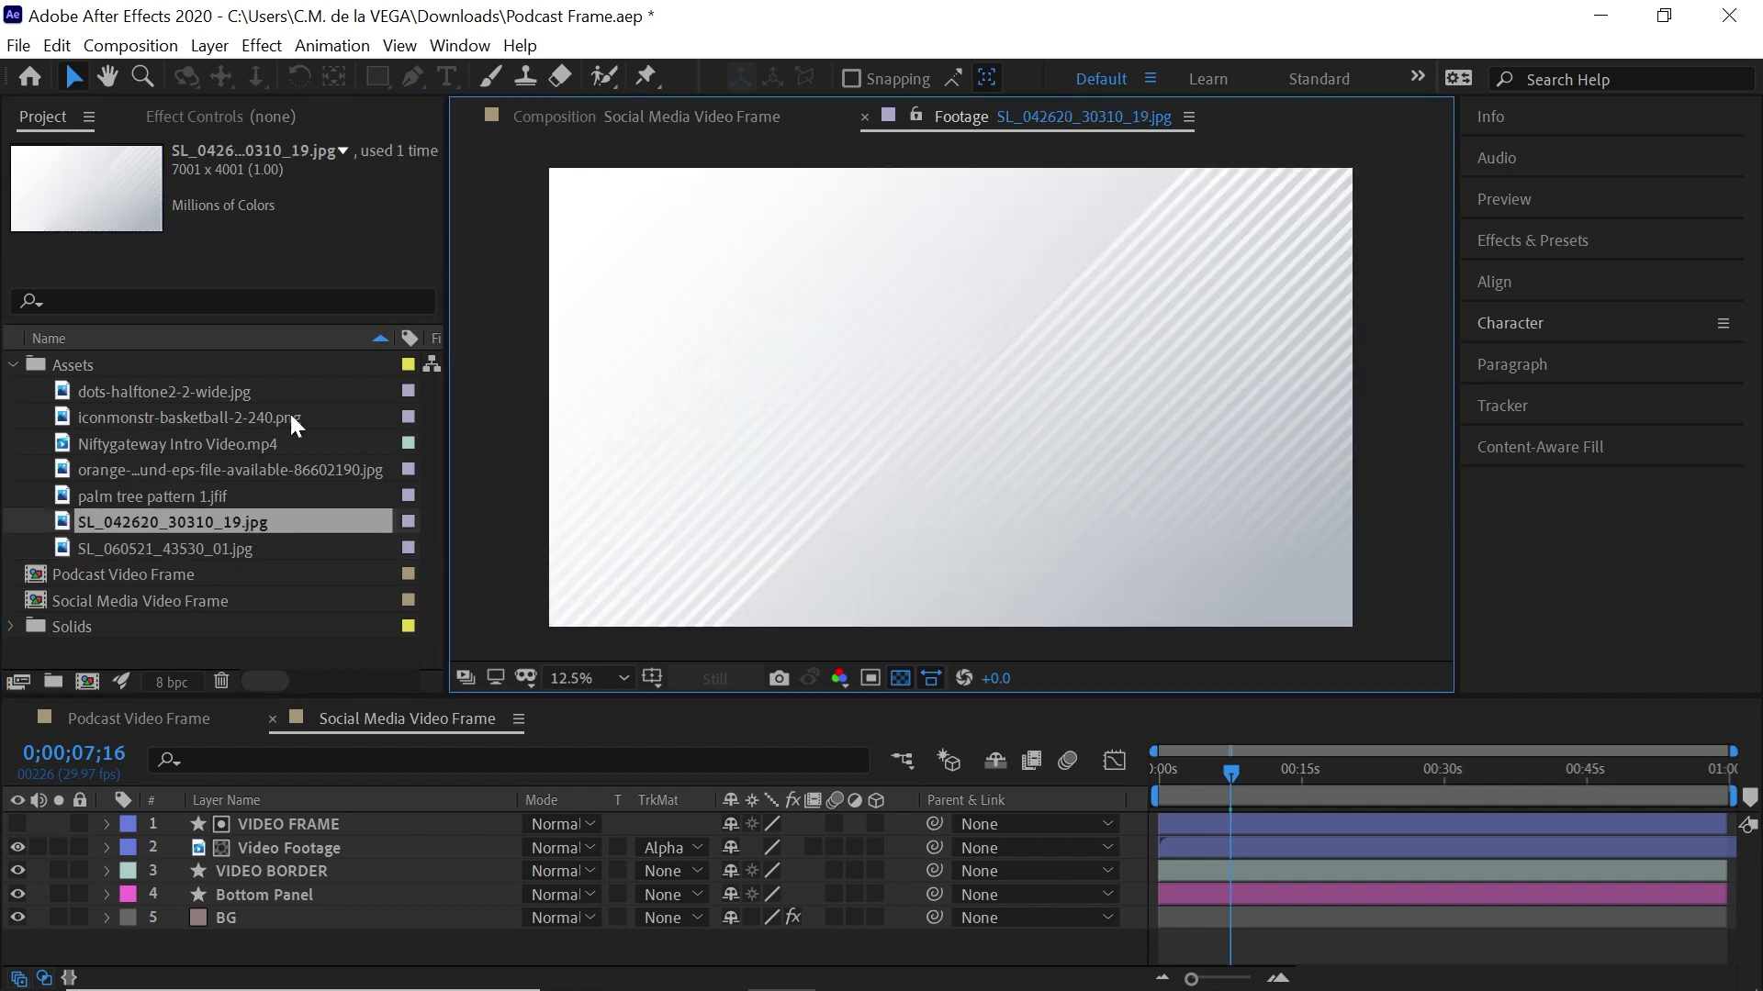
double_click(224, 392)
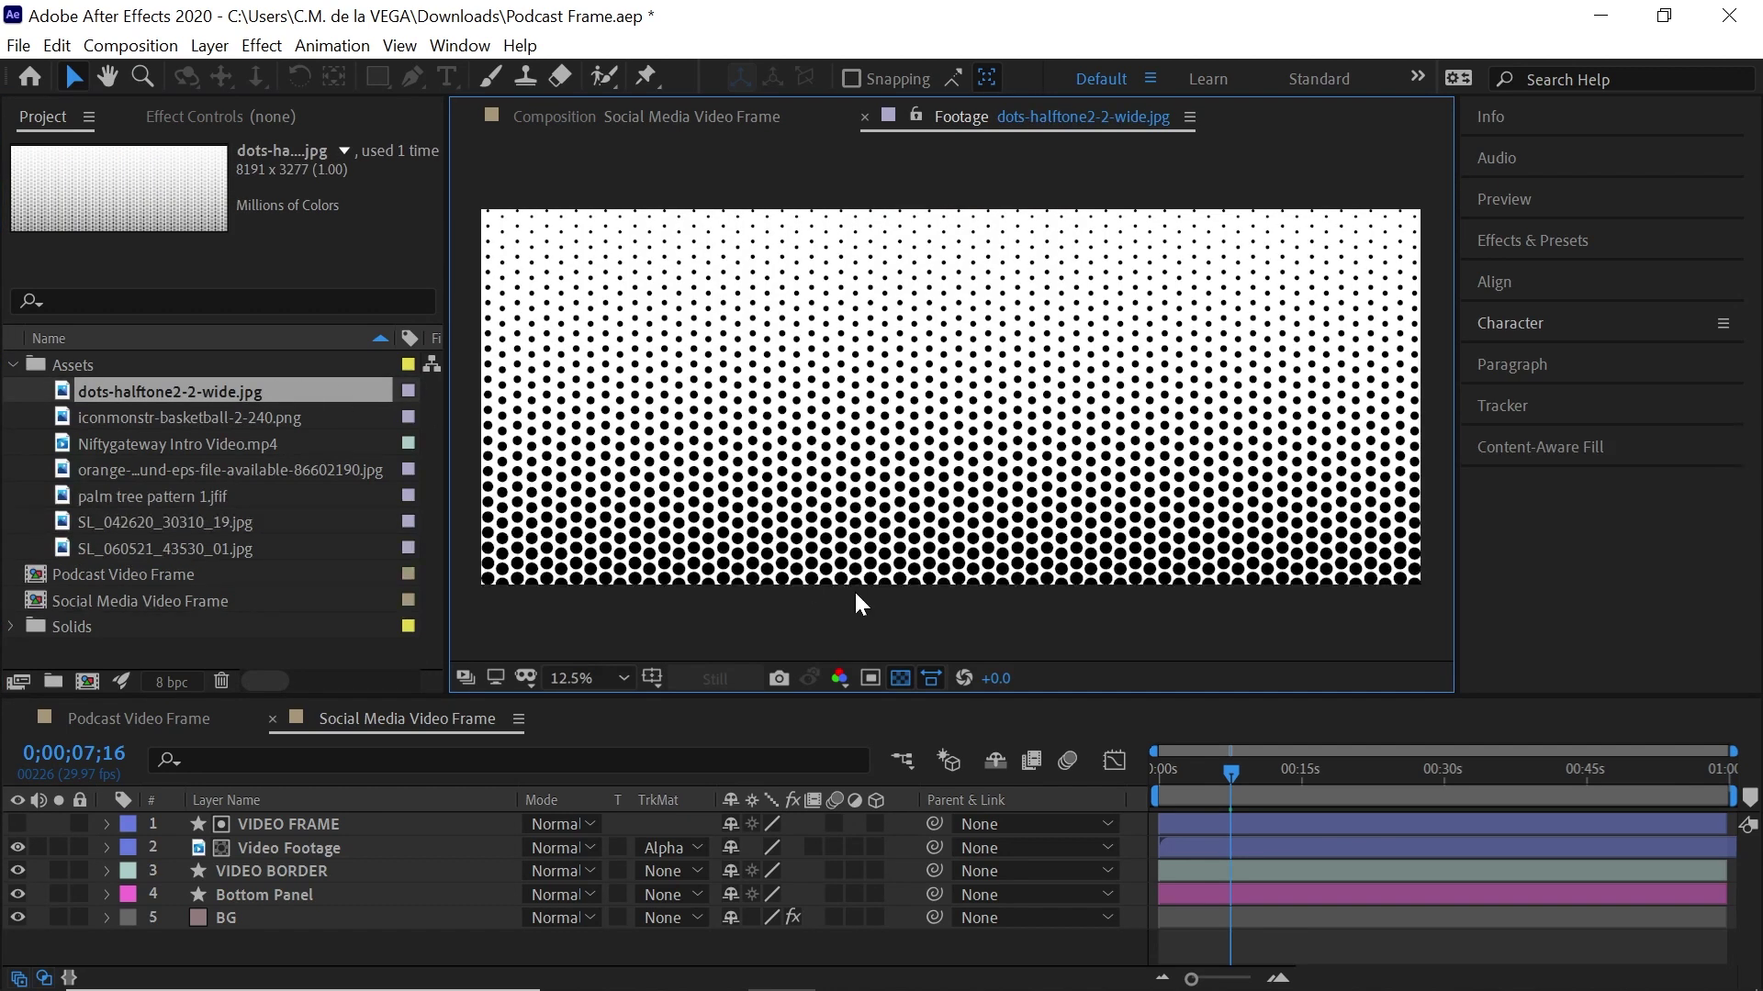
click(207, 494)
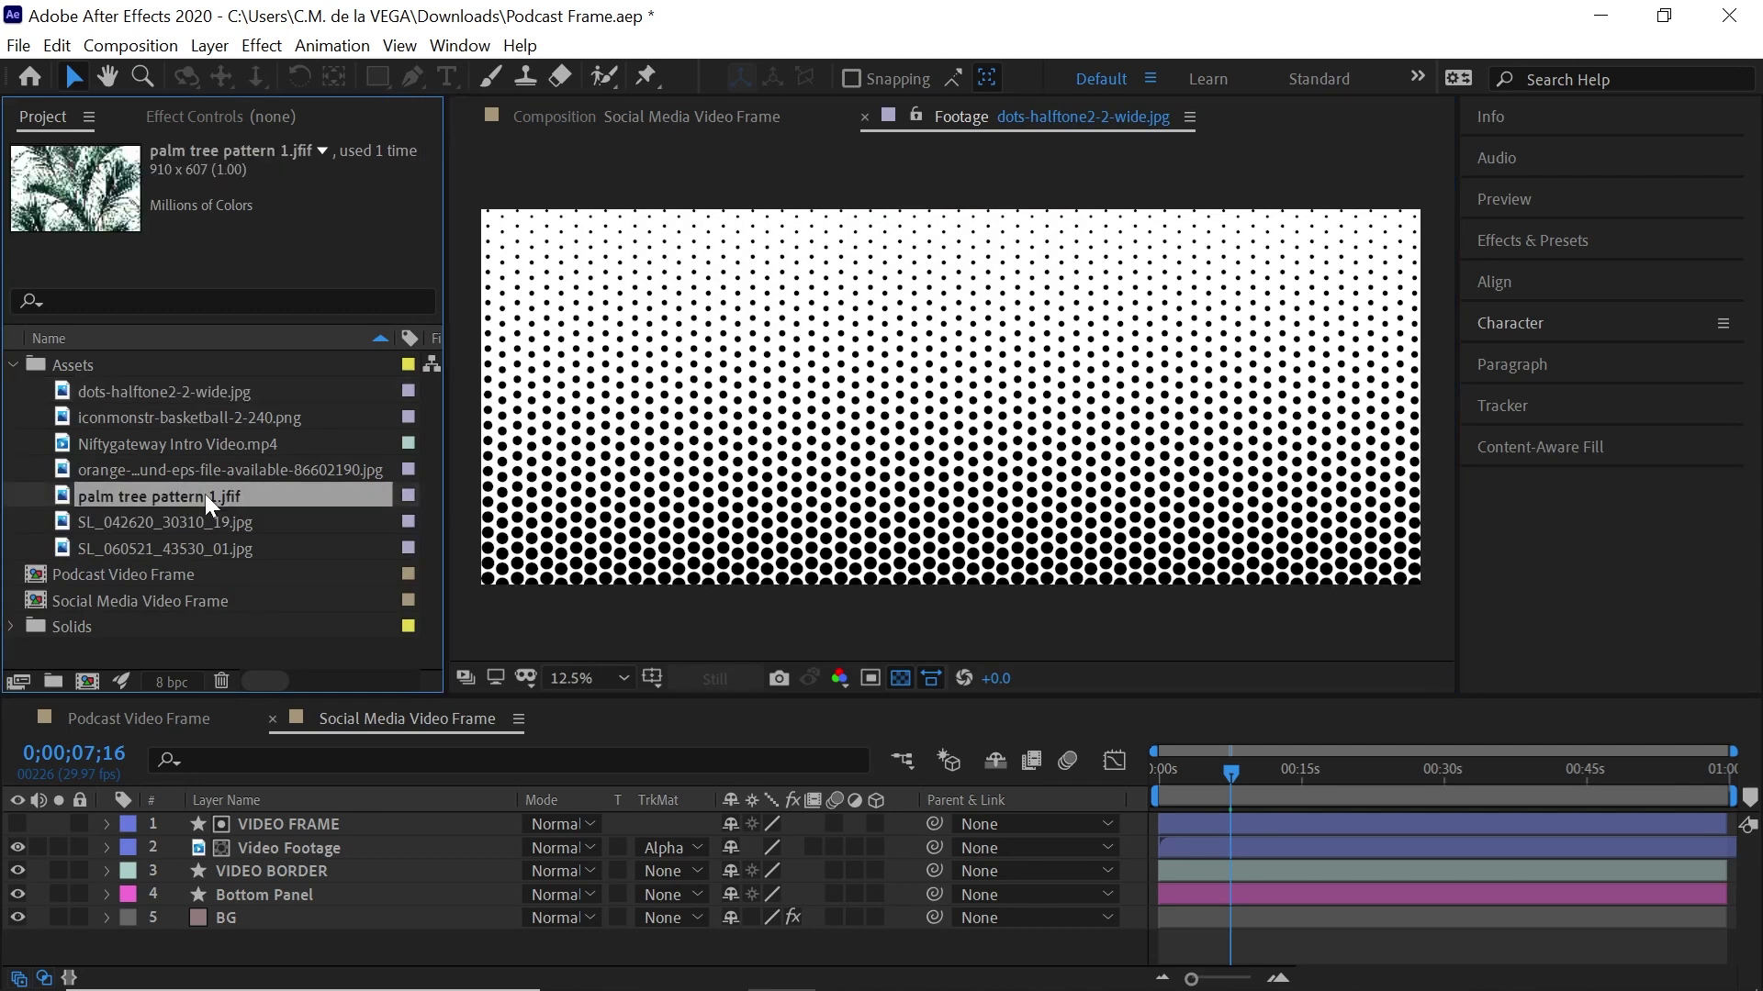
double_click(205, 494)
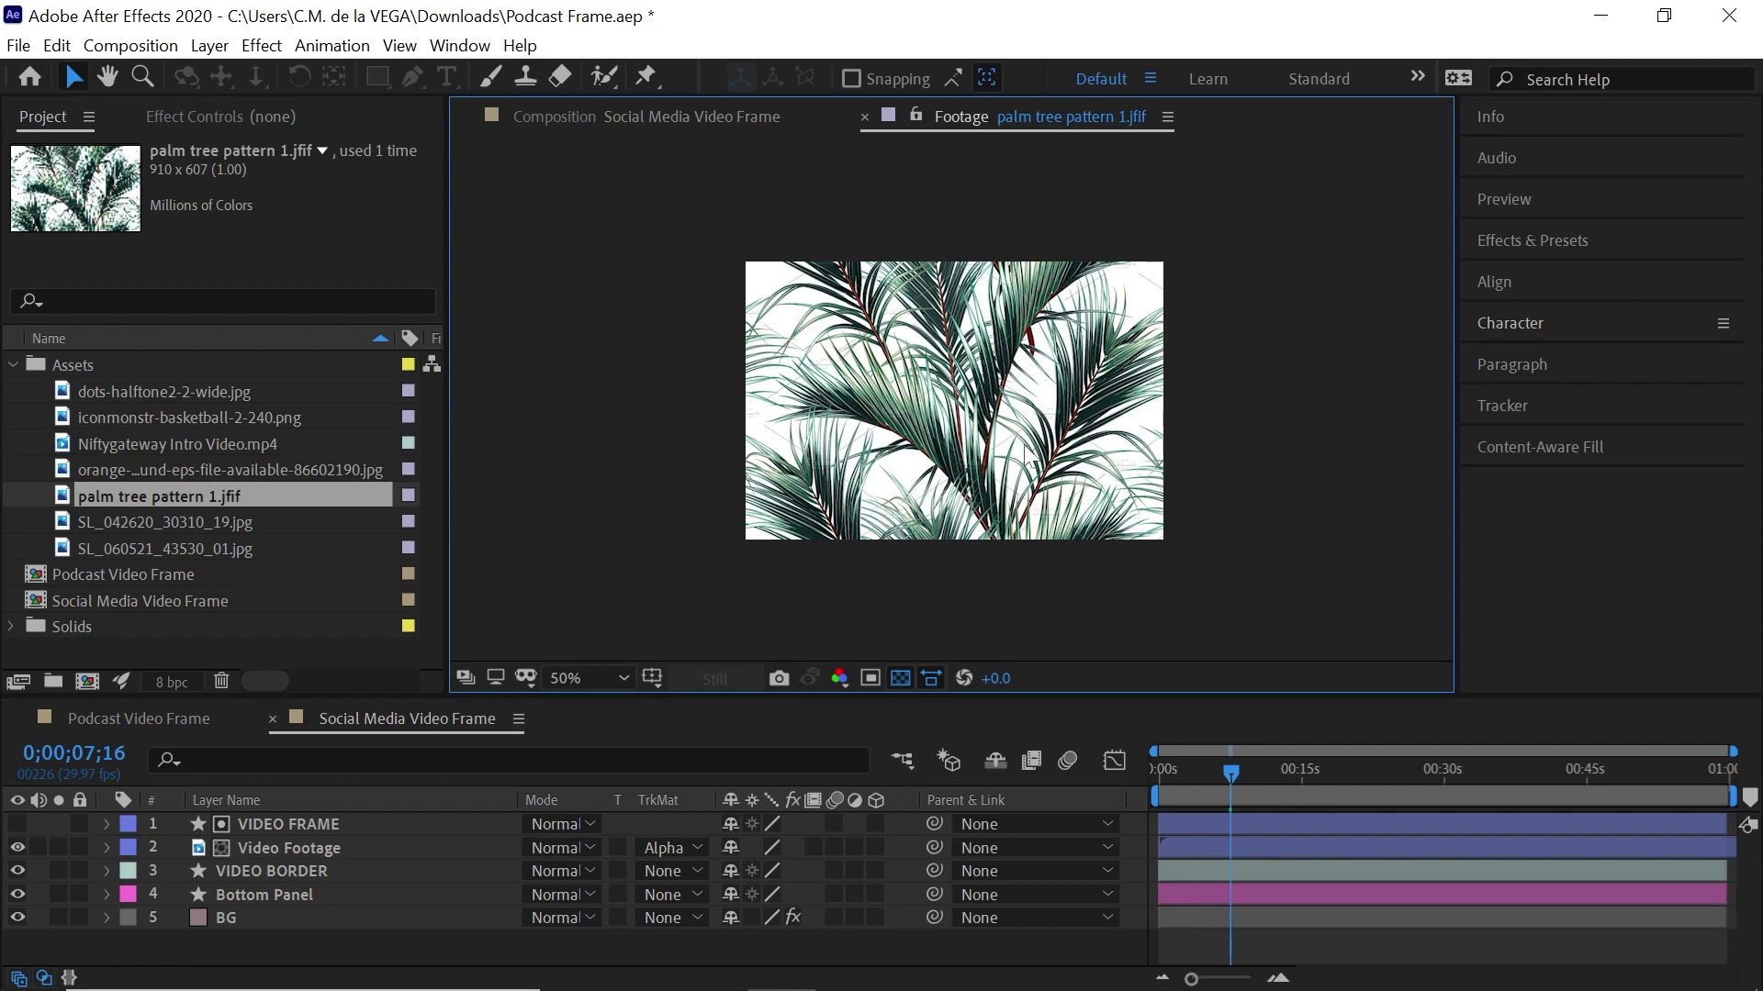
double_click(324, 470)
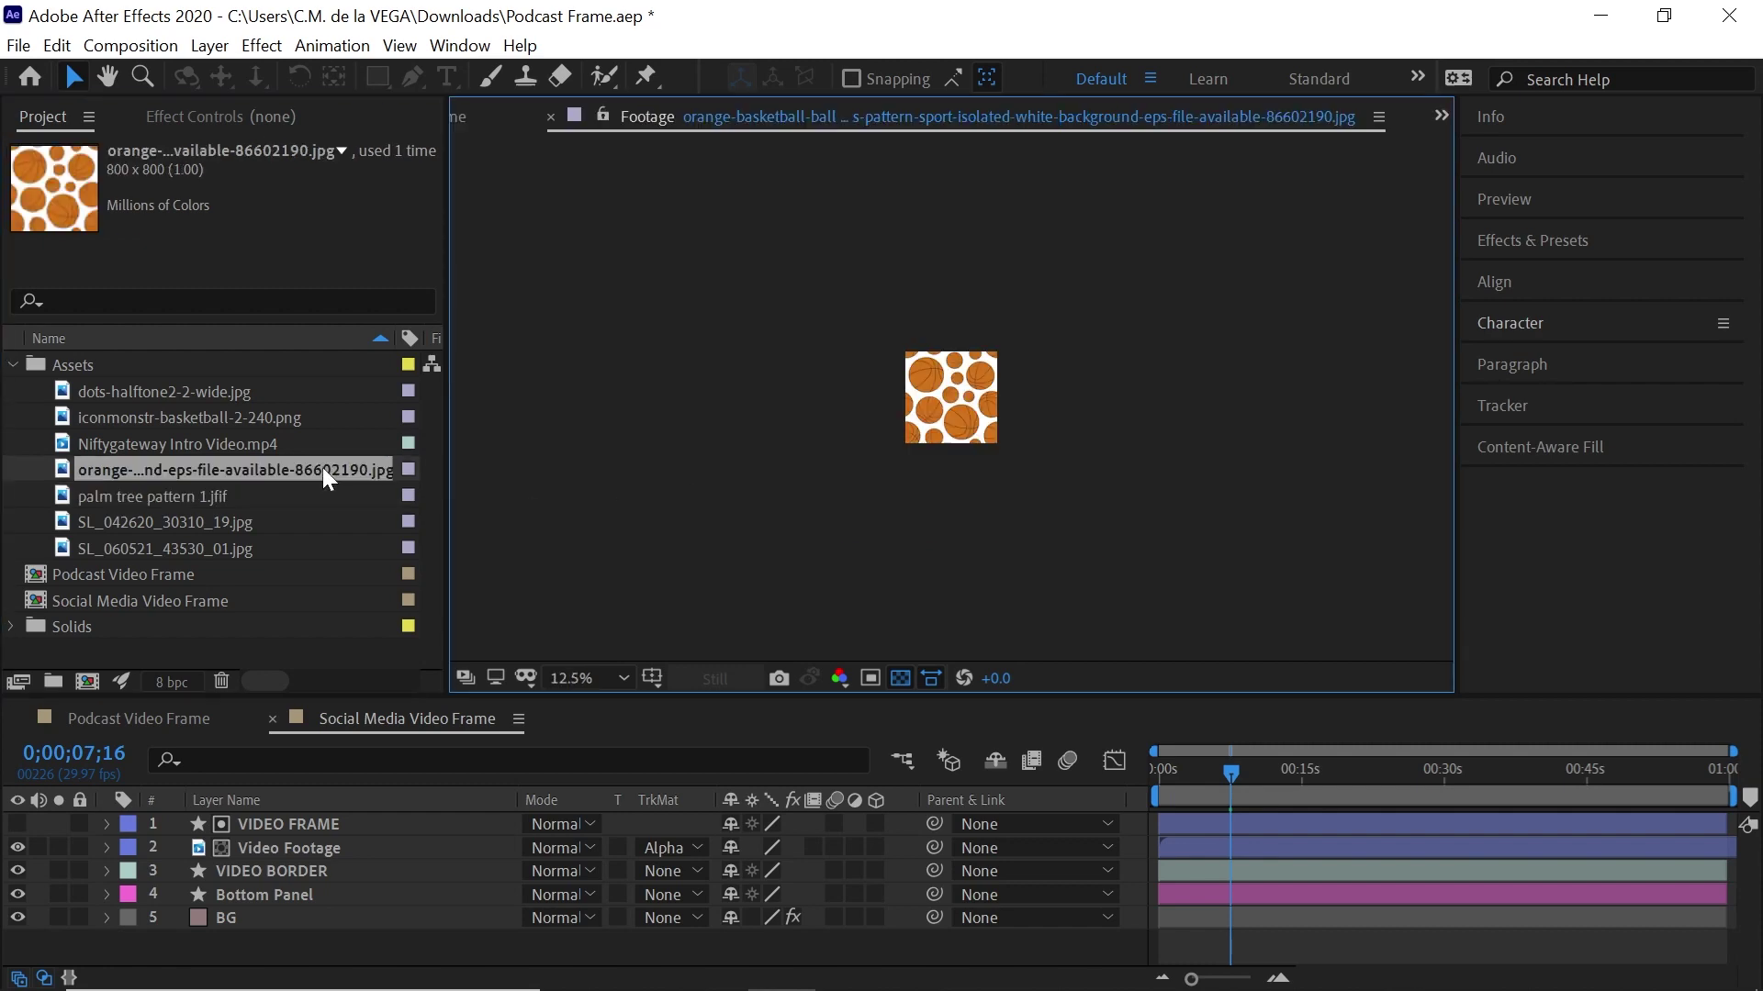
double_click(268, 411)
Re-preview dots-halftone2-2-wide.jpg, then finish on the striped SL_042620_30310_19.jpg image
click(225, 391)
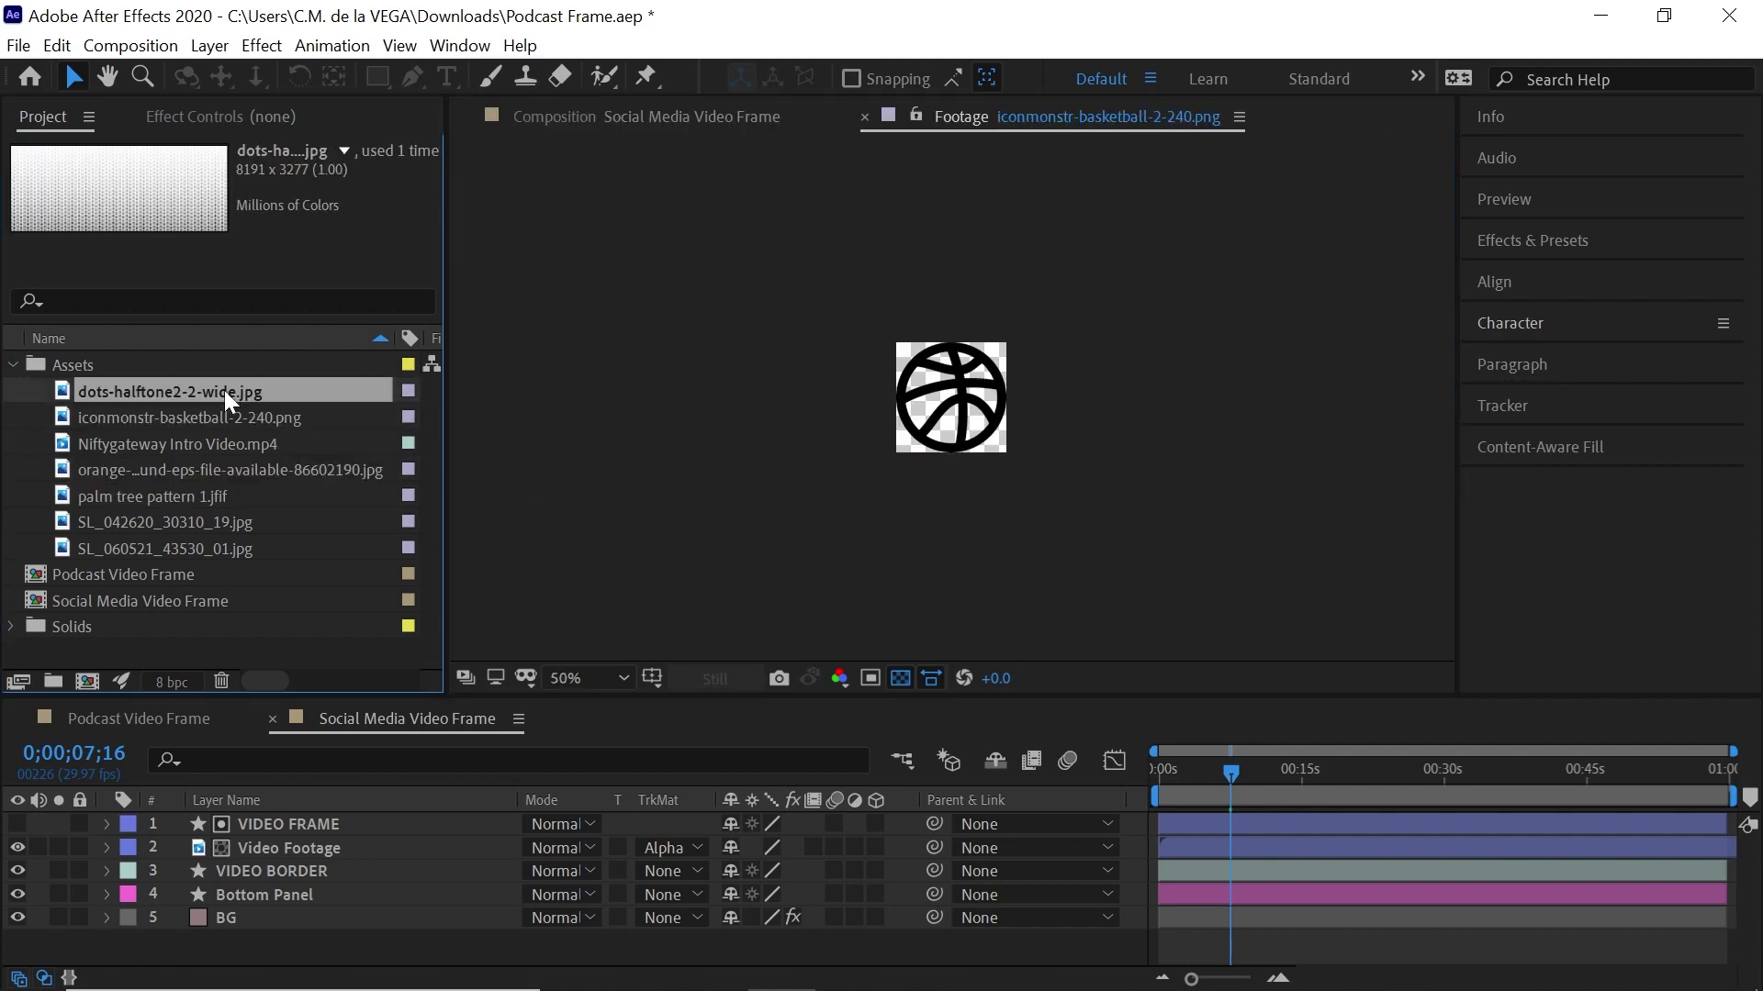
double_click(224, 389)
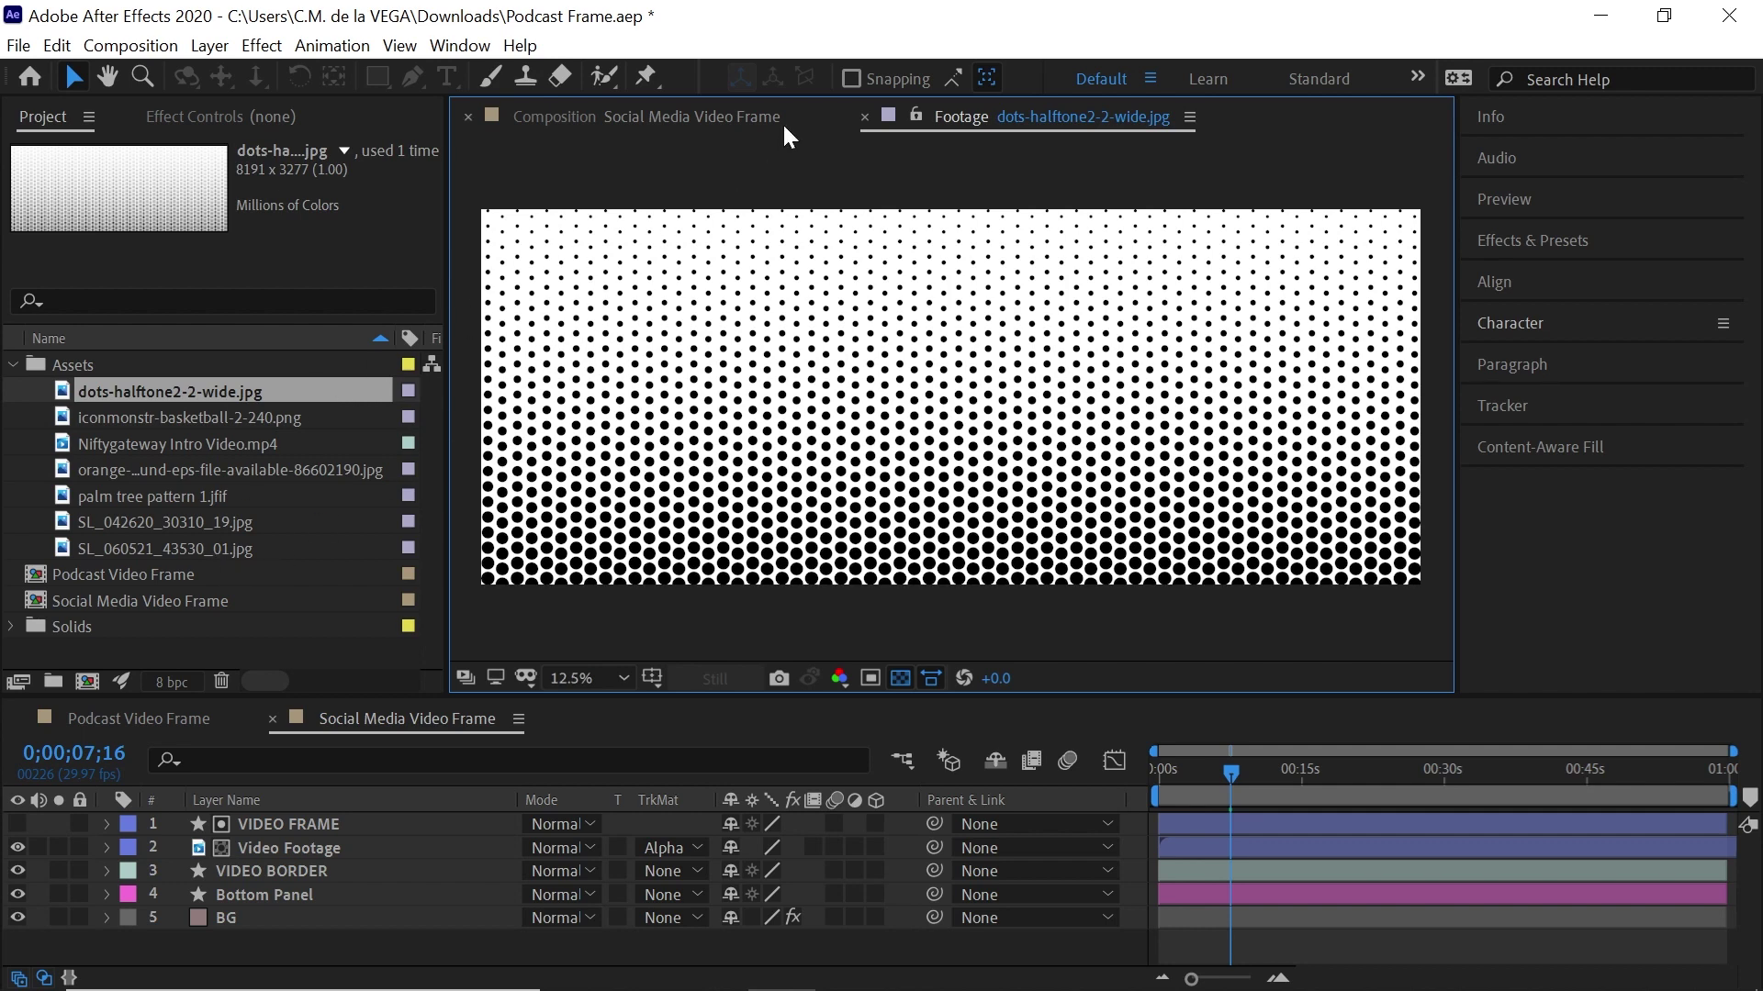
click(705, 114)
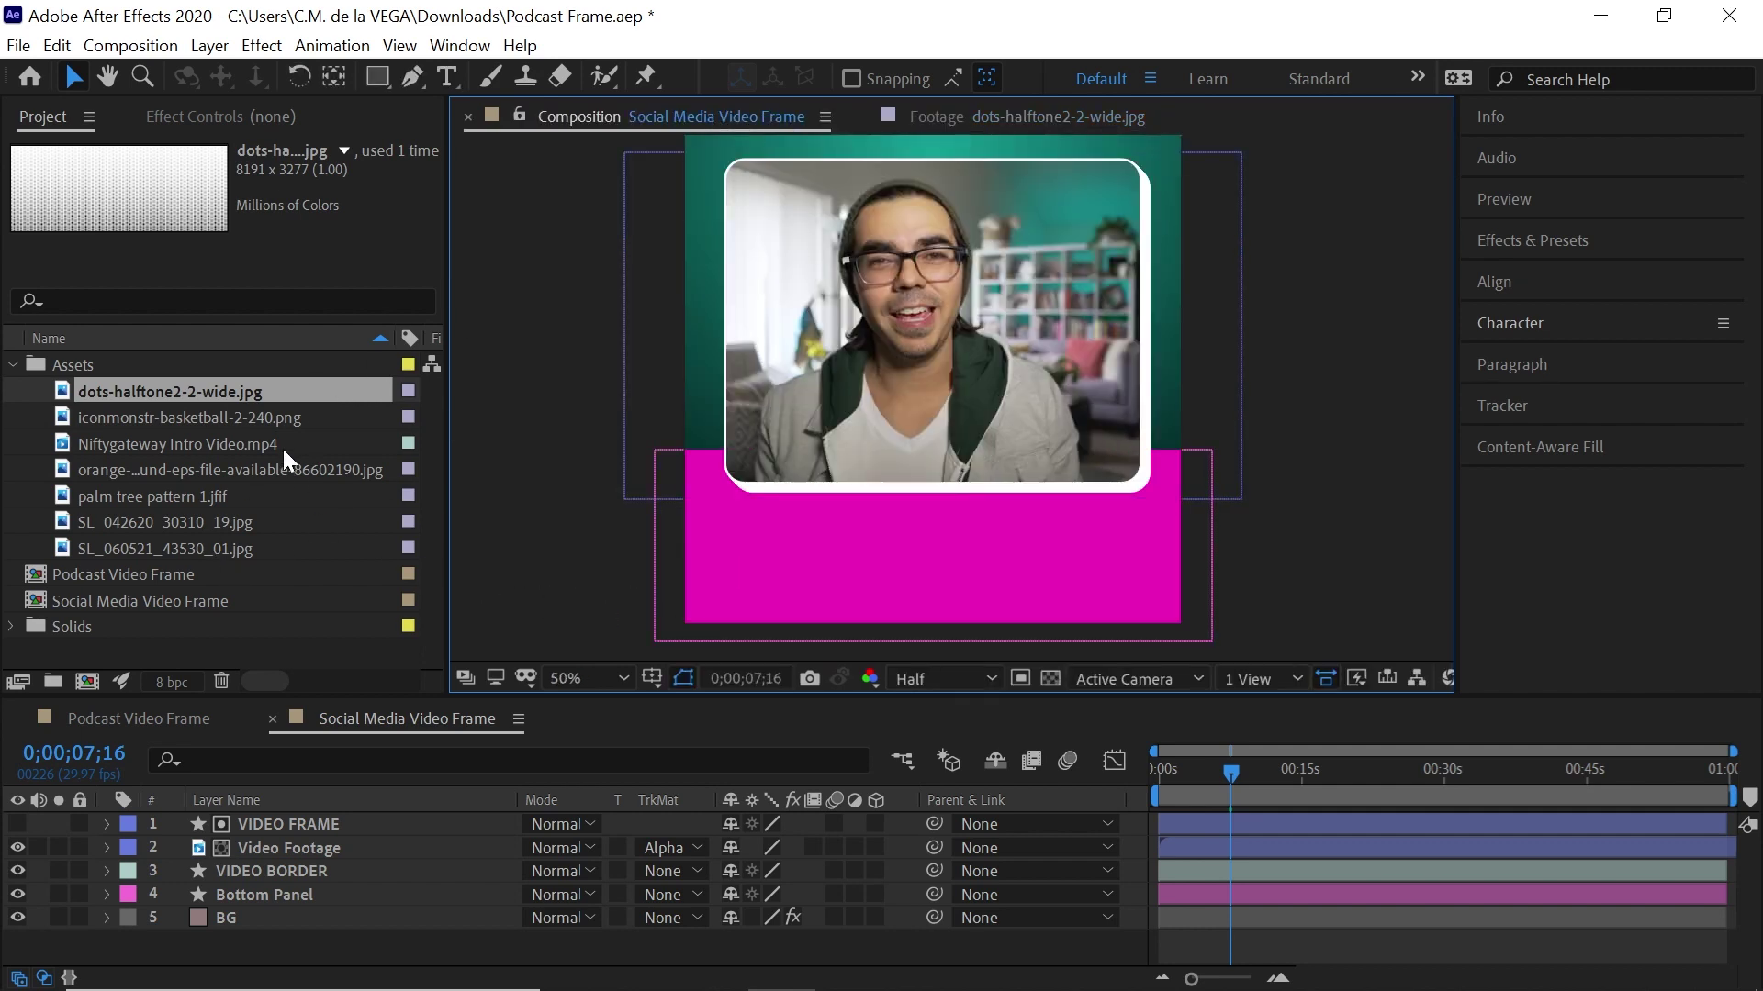
click(235, 519)
double_click(233, 520)
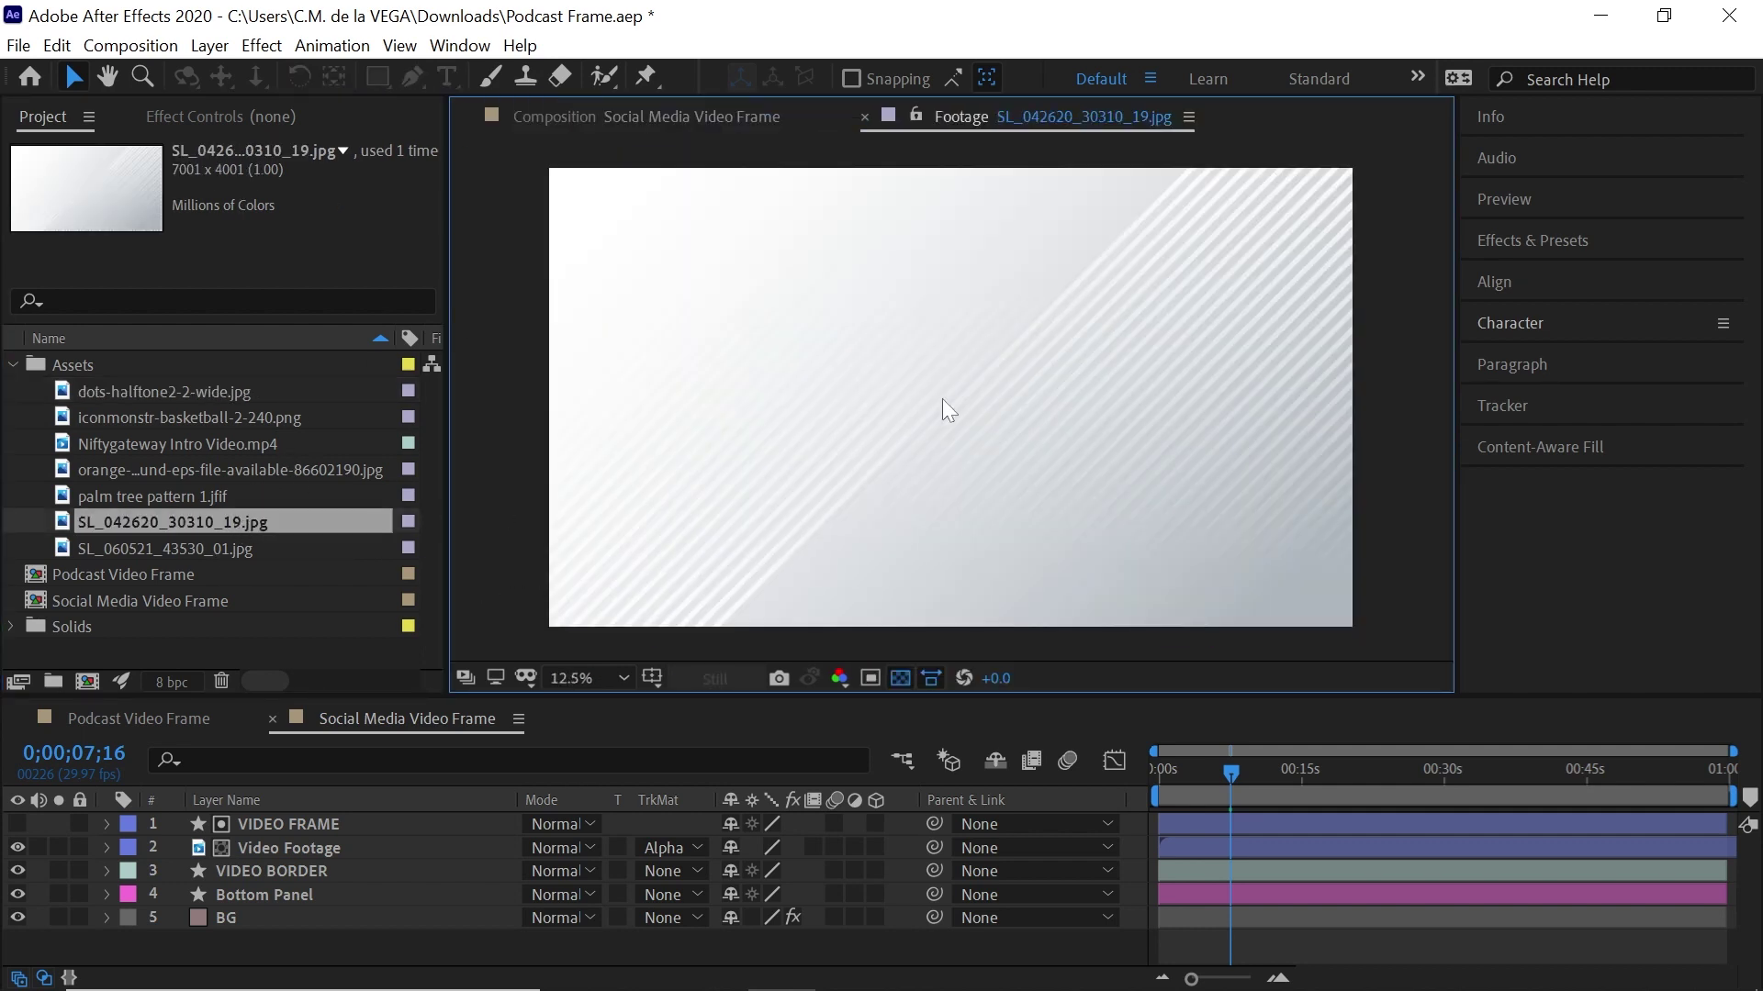
Add the striped image as a layer below VIDEO BORDER named Texture Bottom
key(shift+comma)
drag(263, 522, 317, 885)
key(Return)
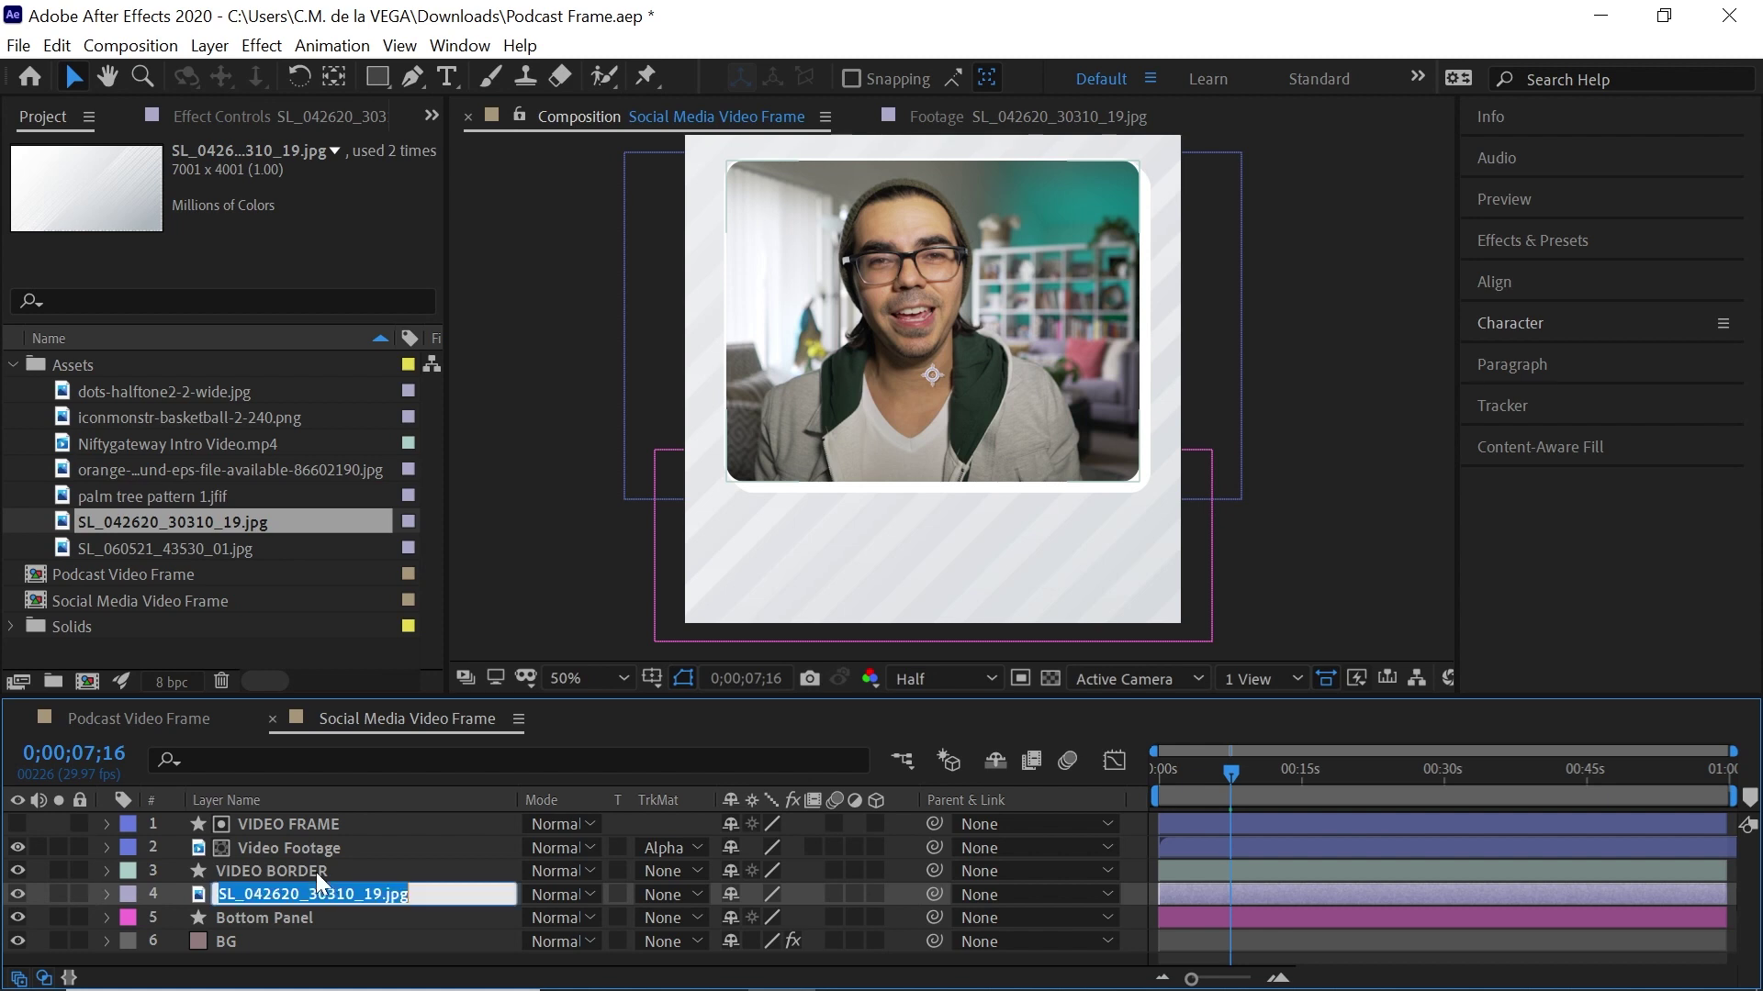
text(Texture)
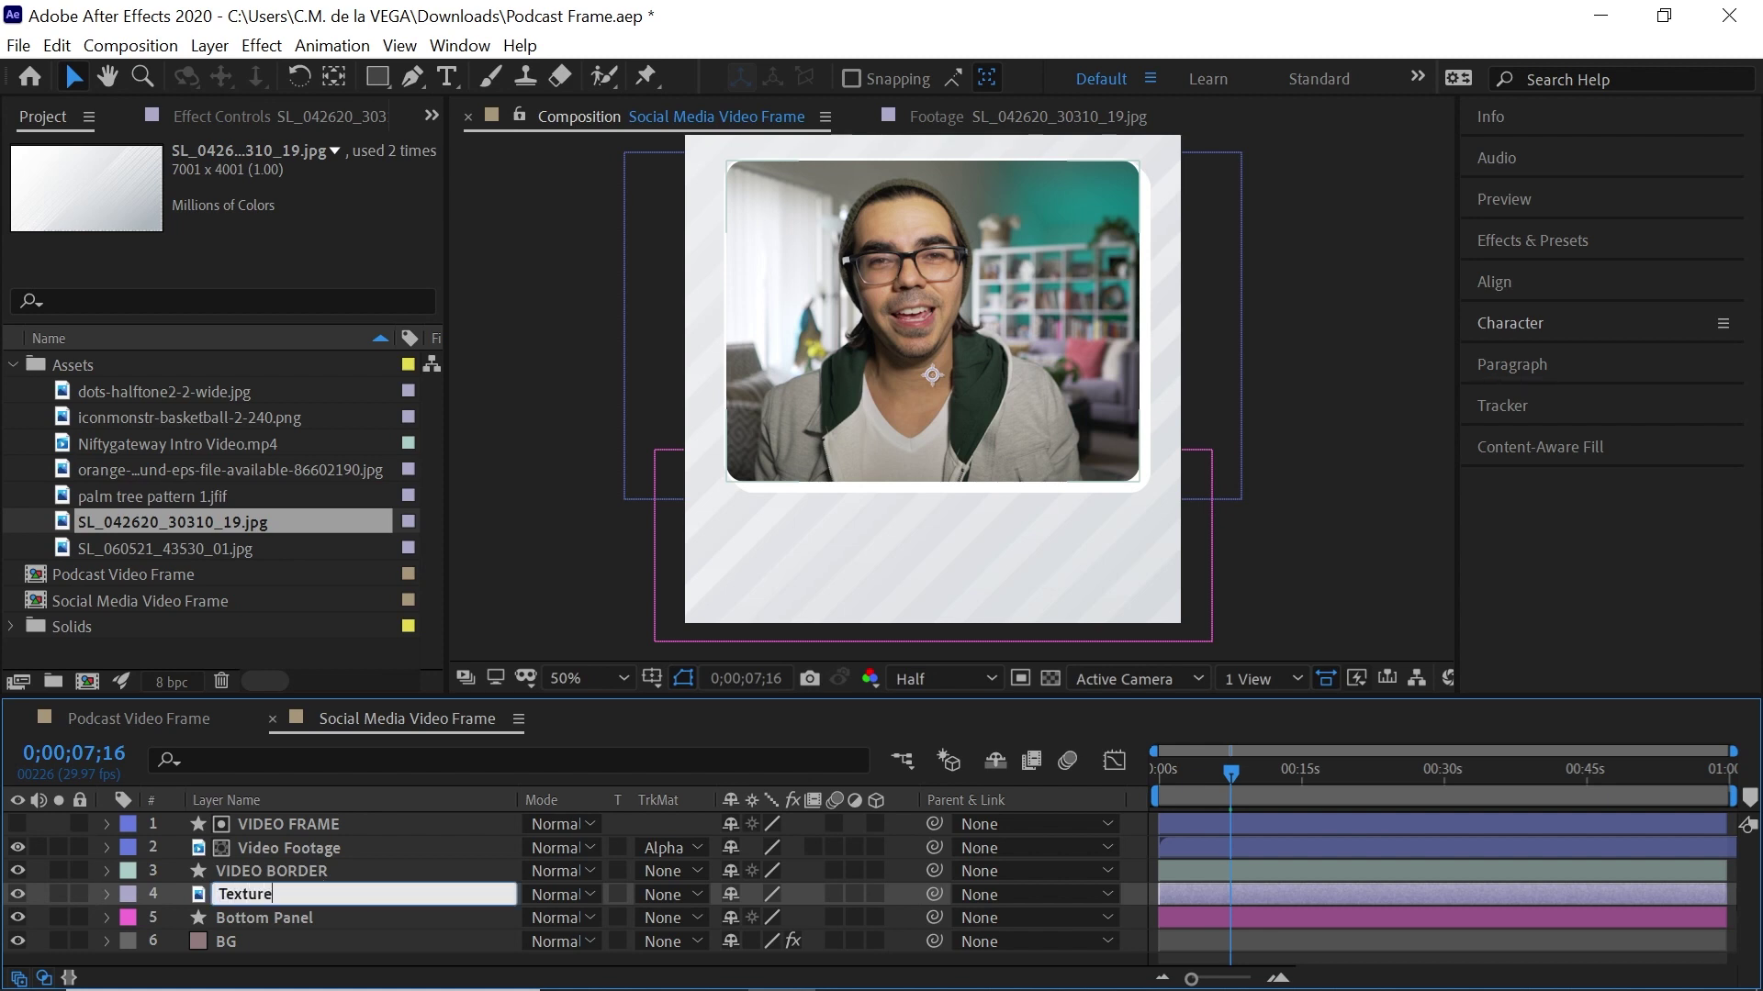
text( Bottom)
key(Return)
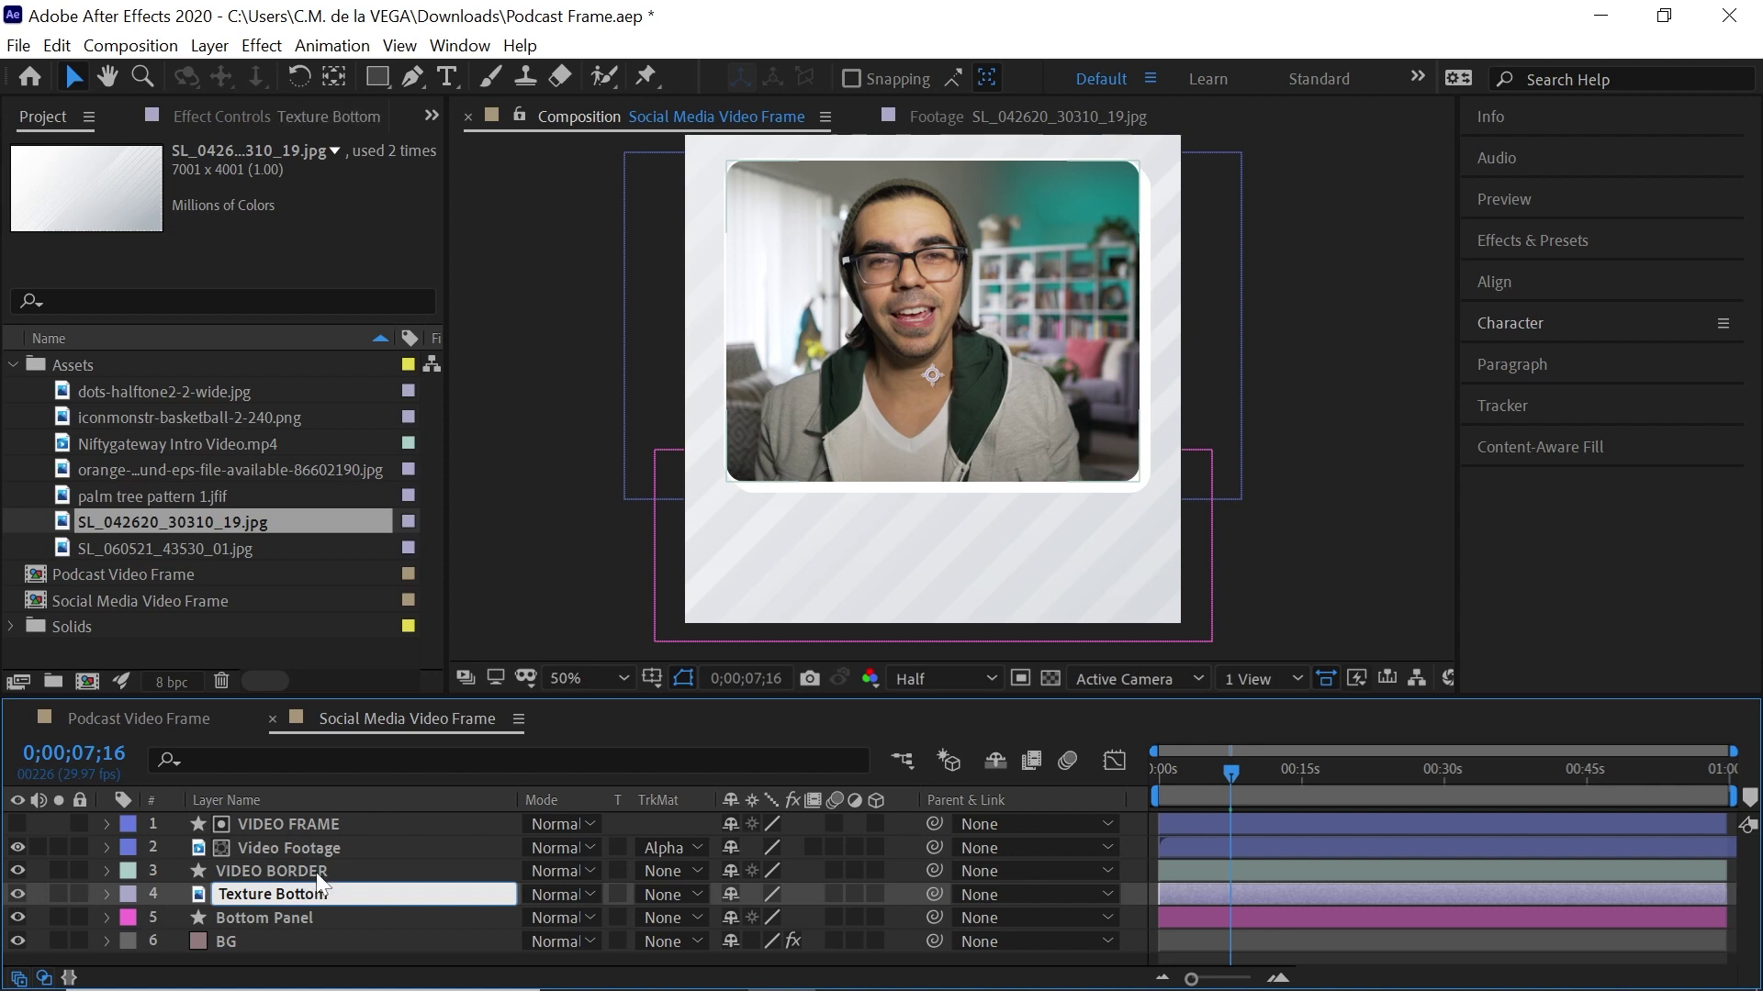
Duplicate Bottom Panel as 'Bottom Panel Matte' and move it above Texture Bottom
click(273, 914)
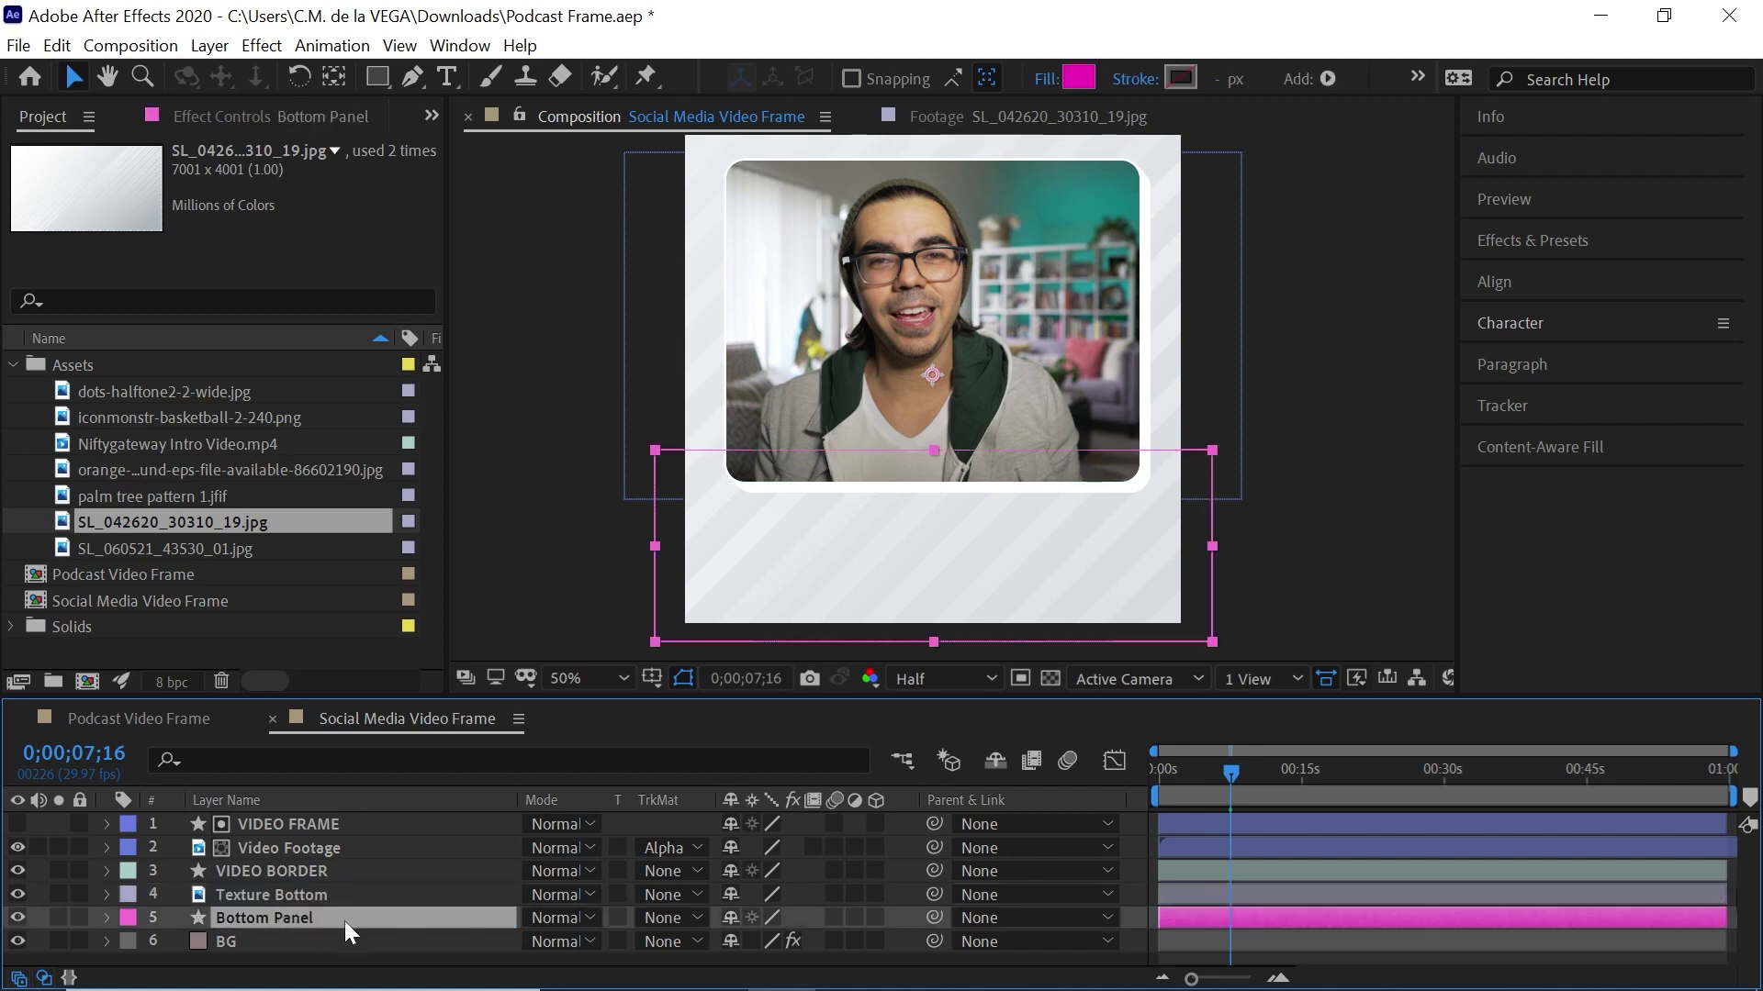
key(ctrl+d)
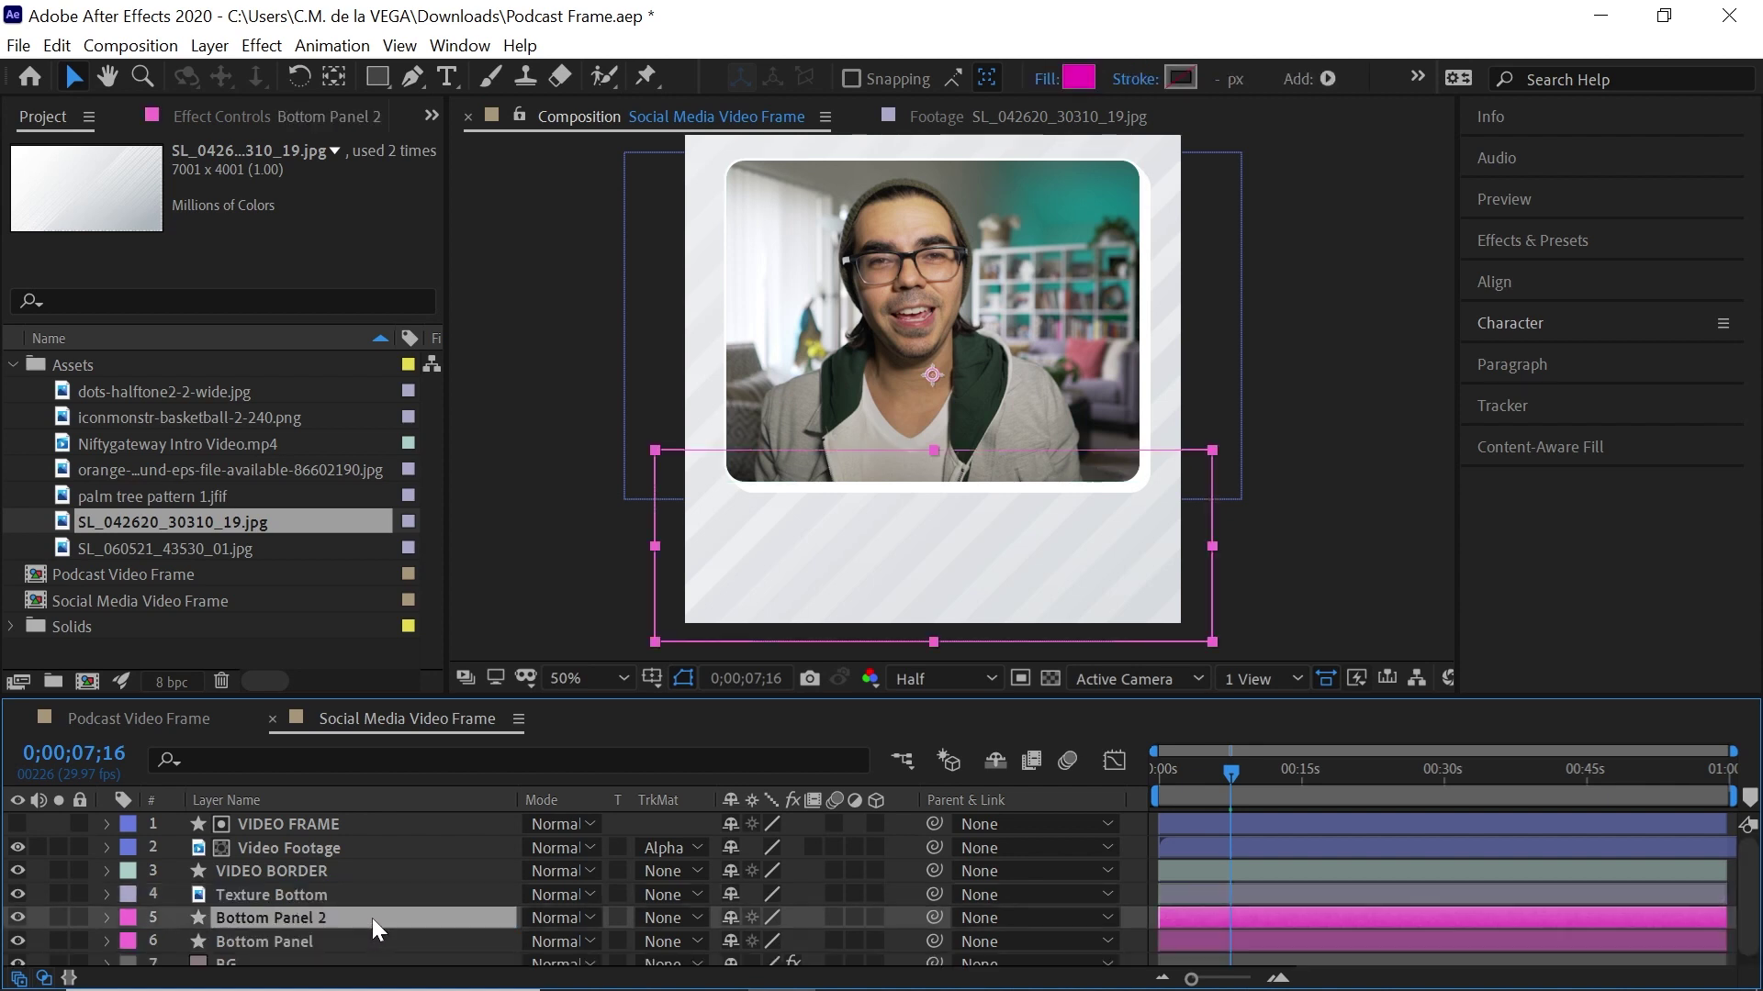
key(Return)
key(Right)
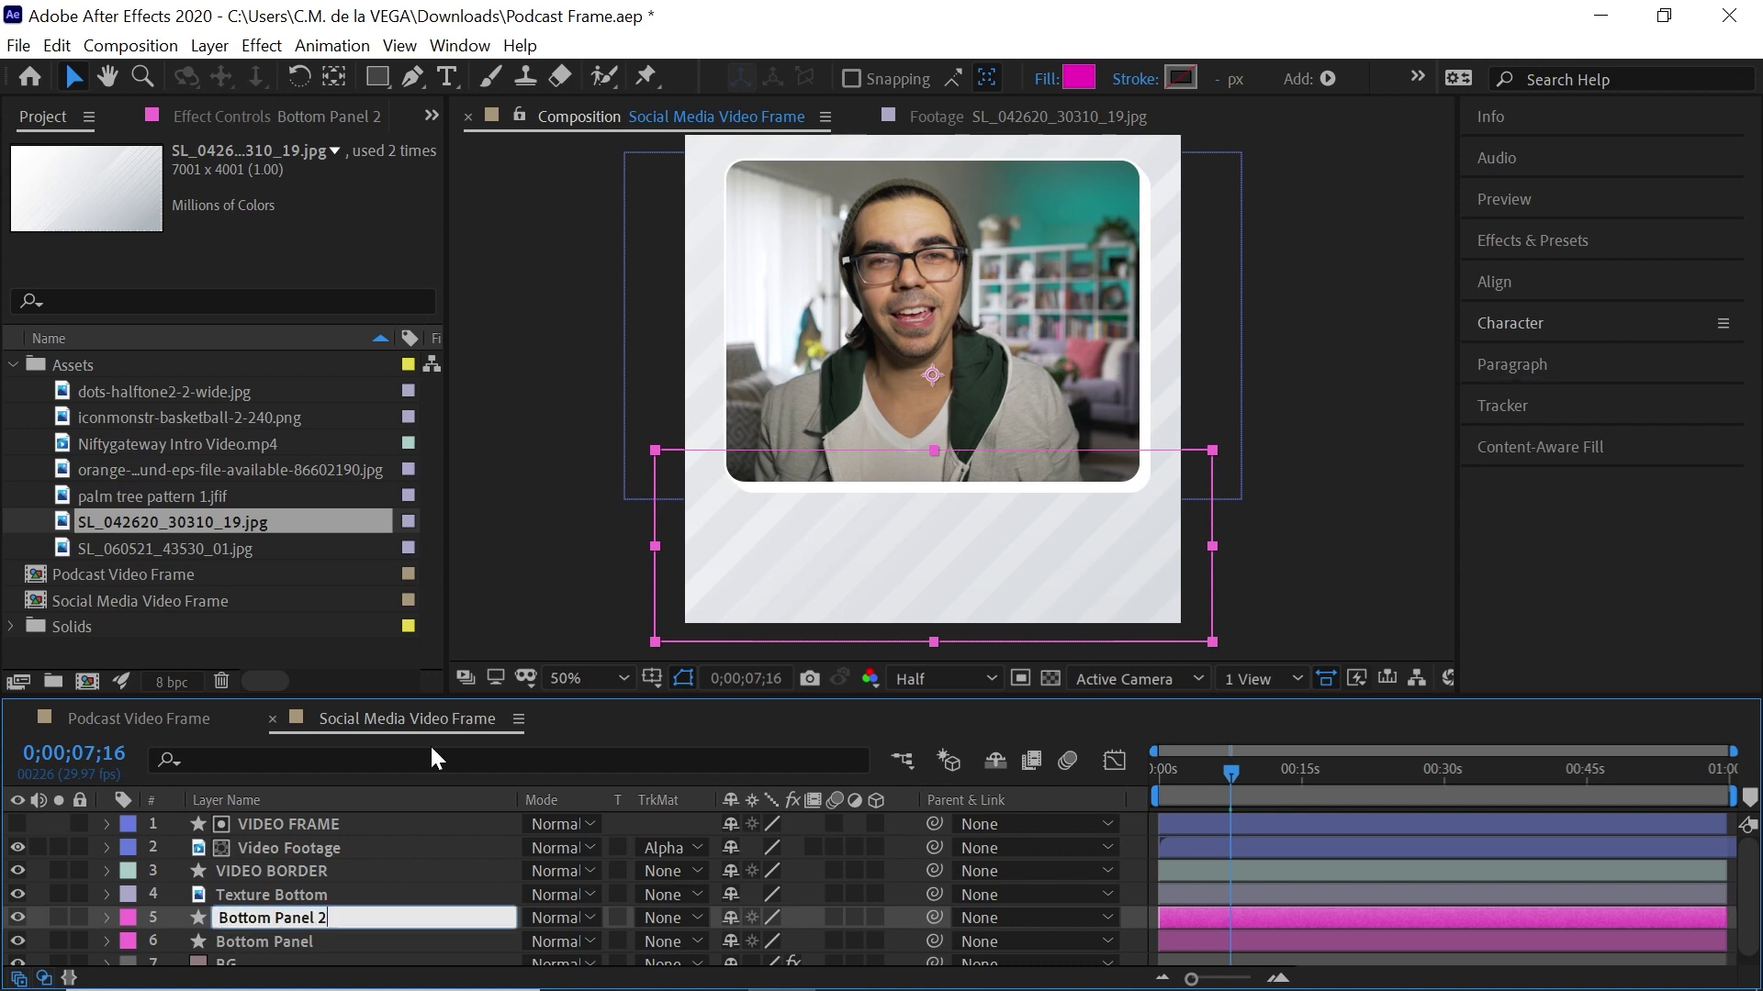
key(BackSpace)
text(Matte)
key(Return)
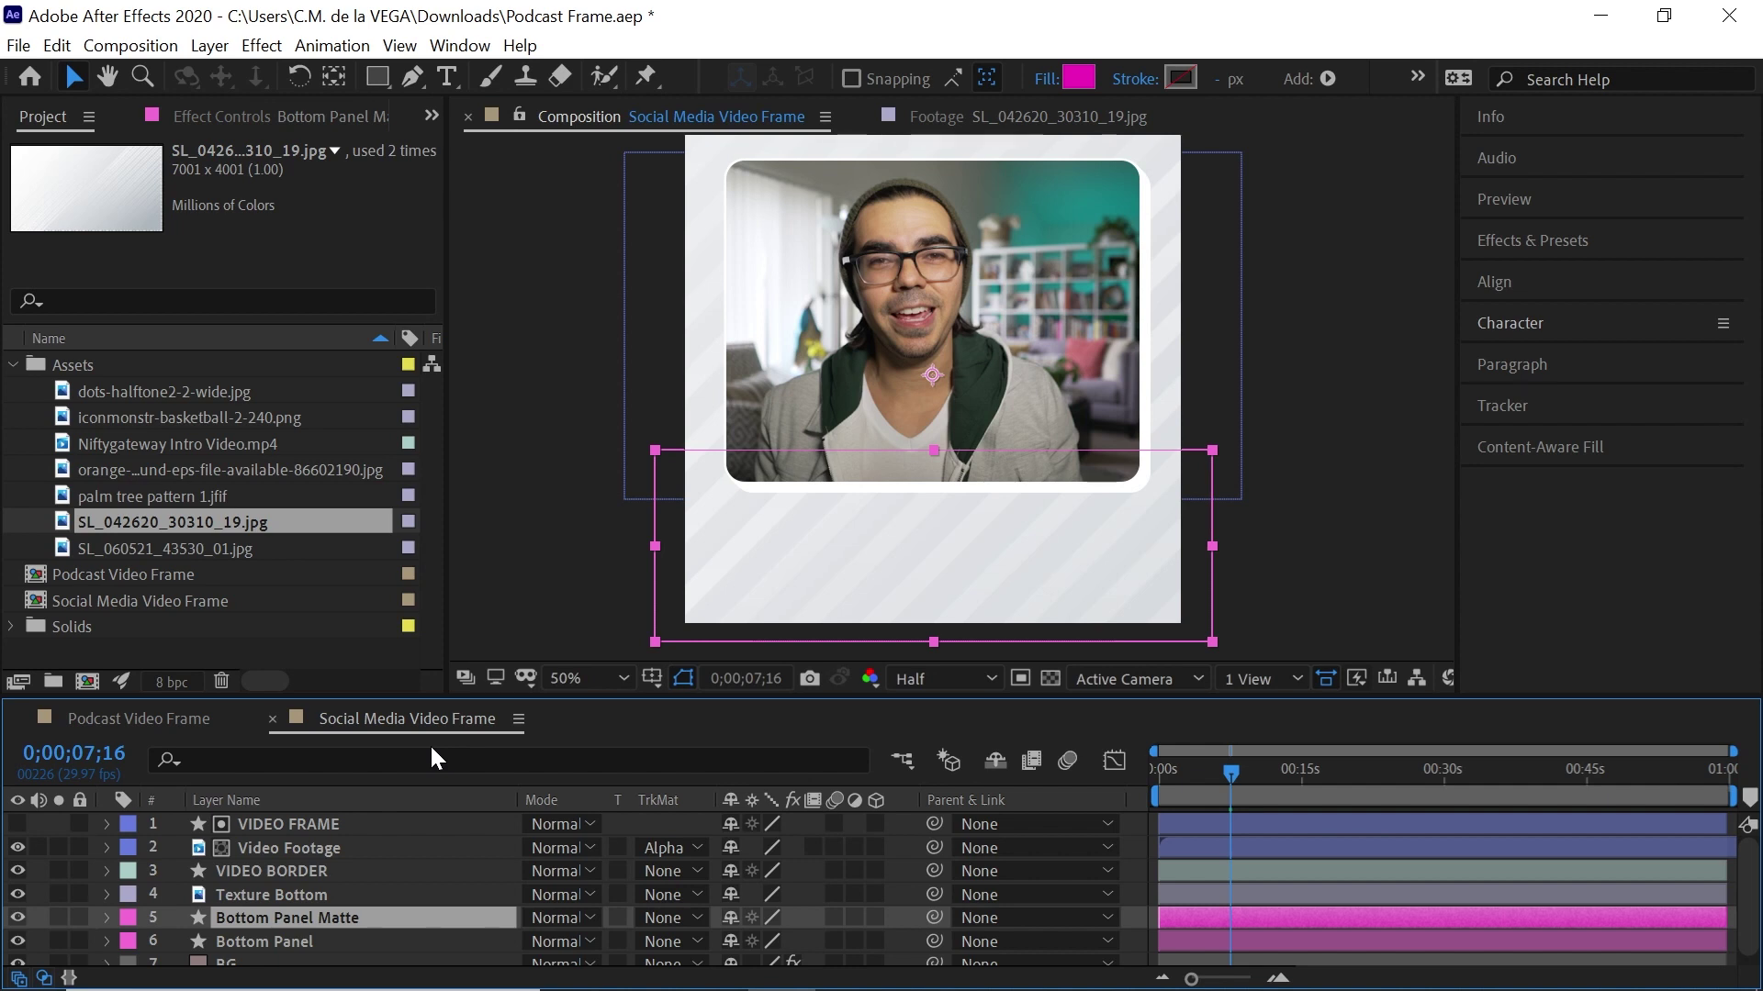
key(ctrl+bracketright)
Give Texture Bottom and Bottom Panel Matte a peach label
shift+click(286, 917)
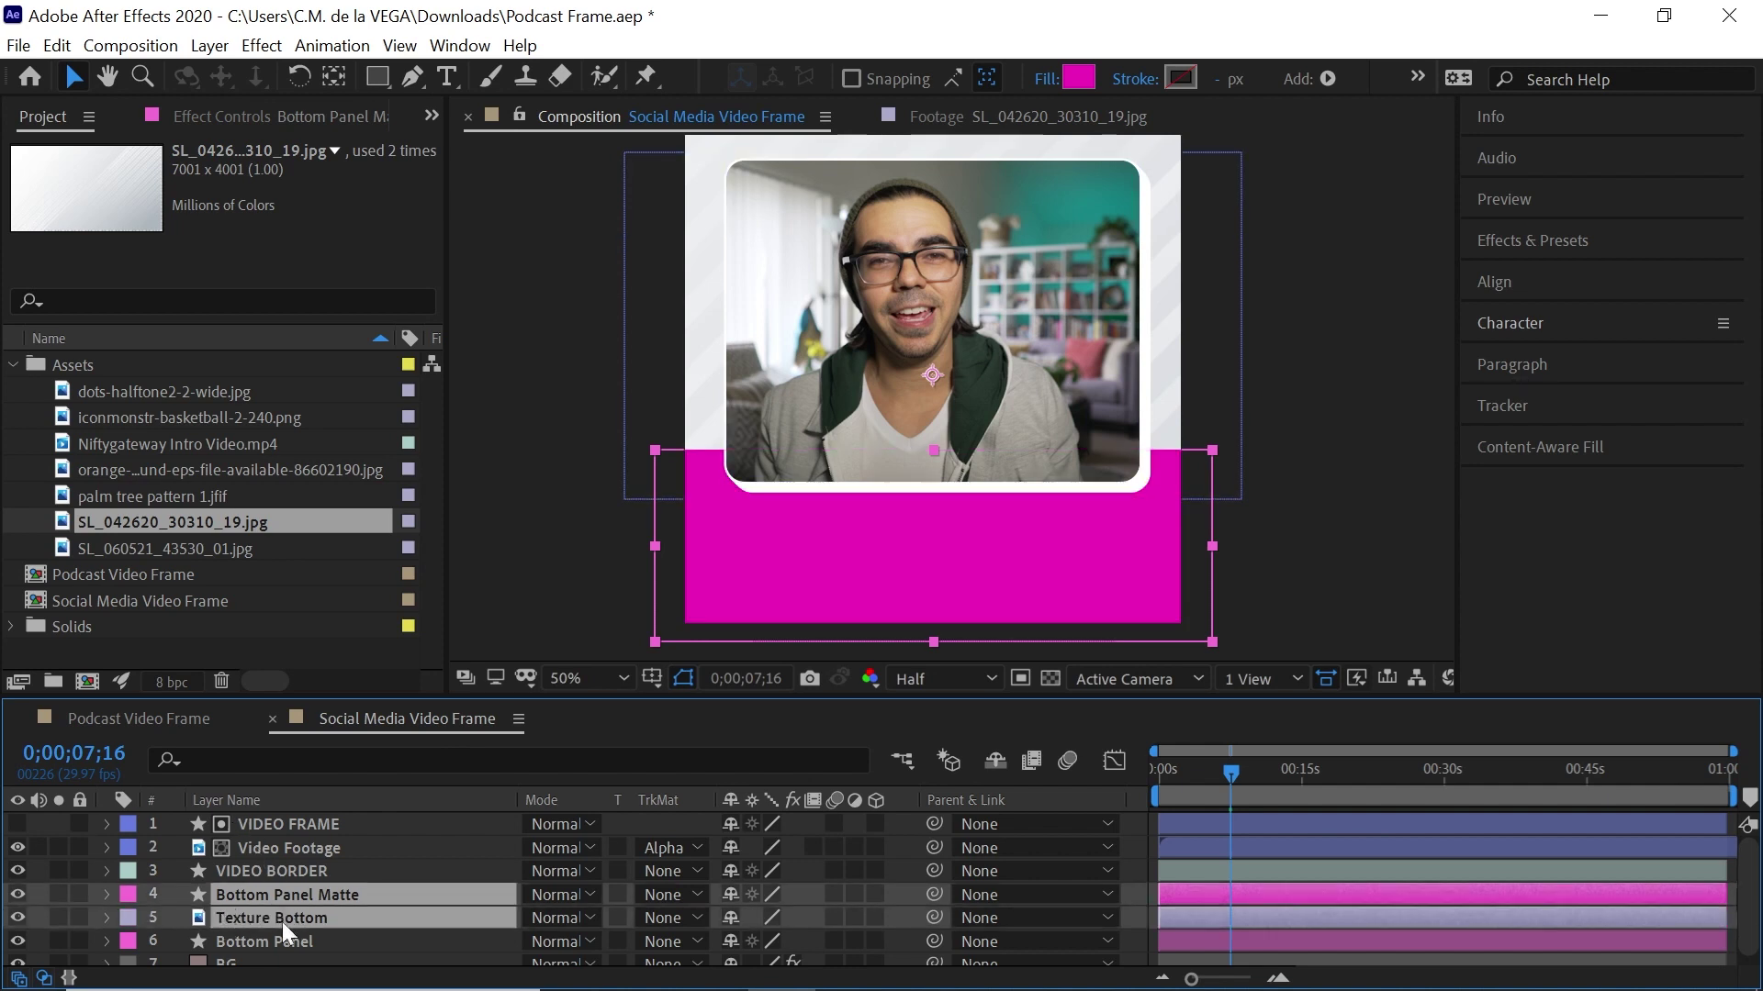
click(130, 894)
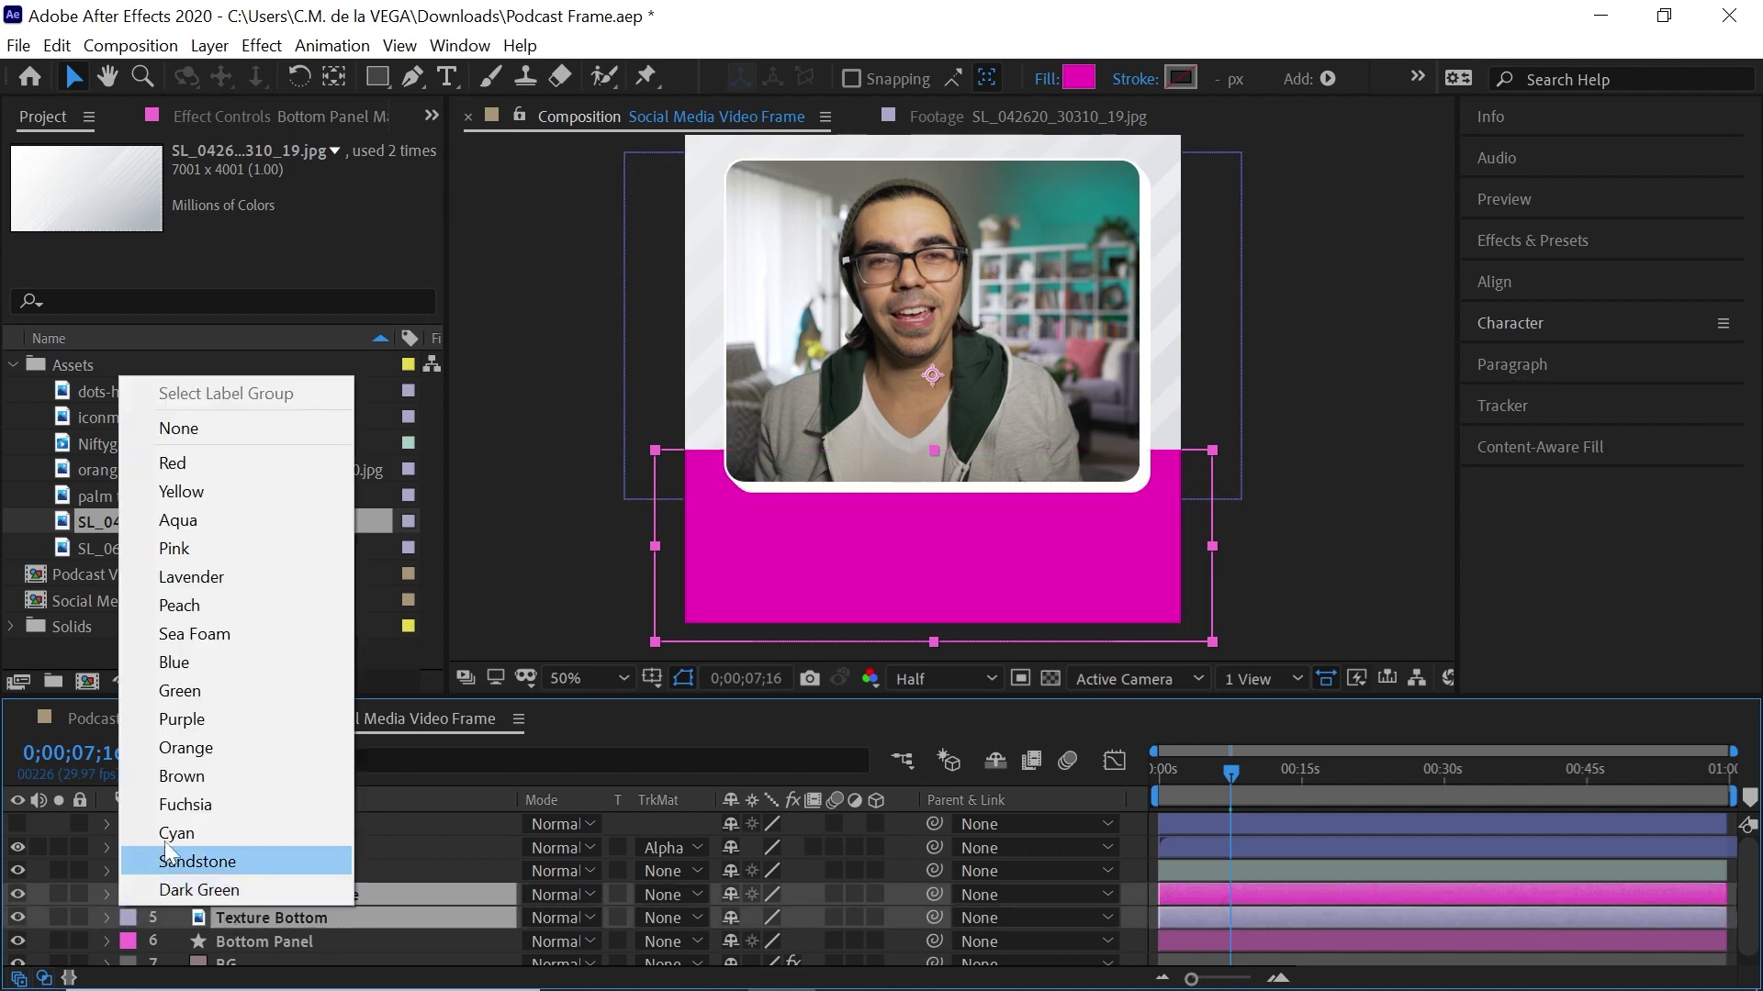
click(213, 719)
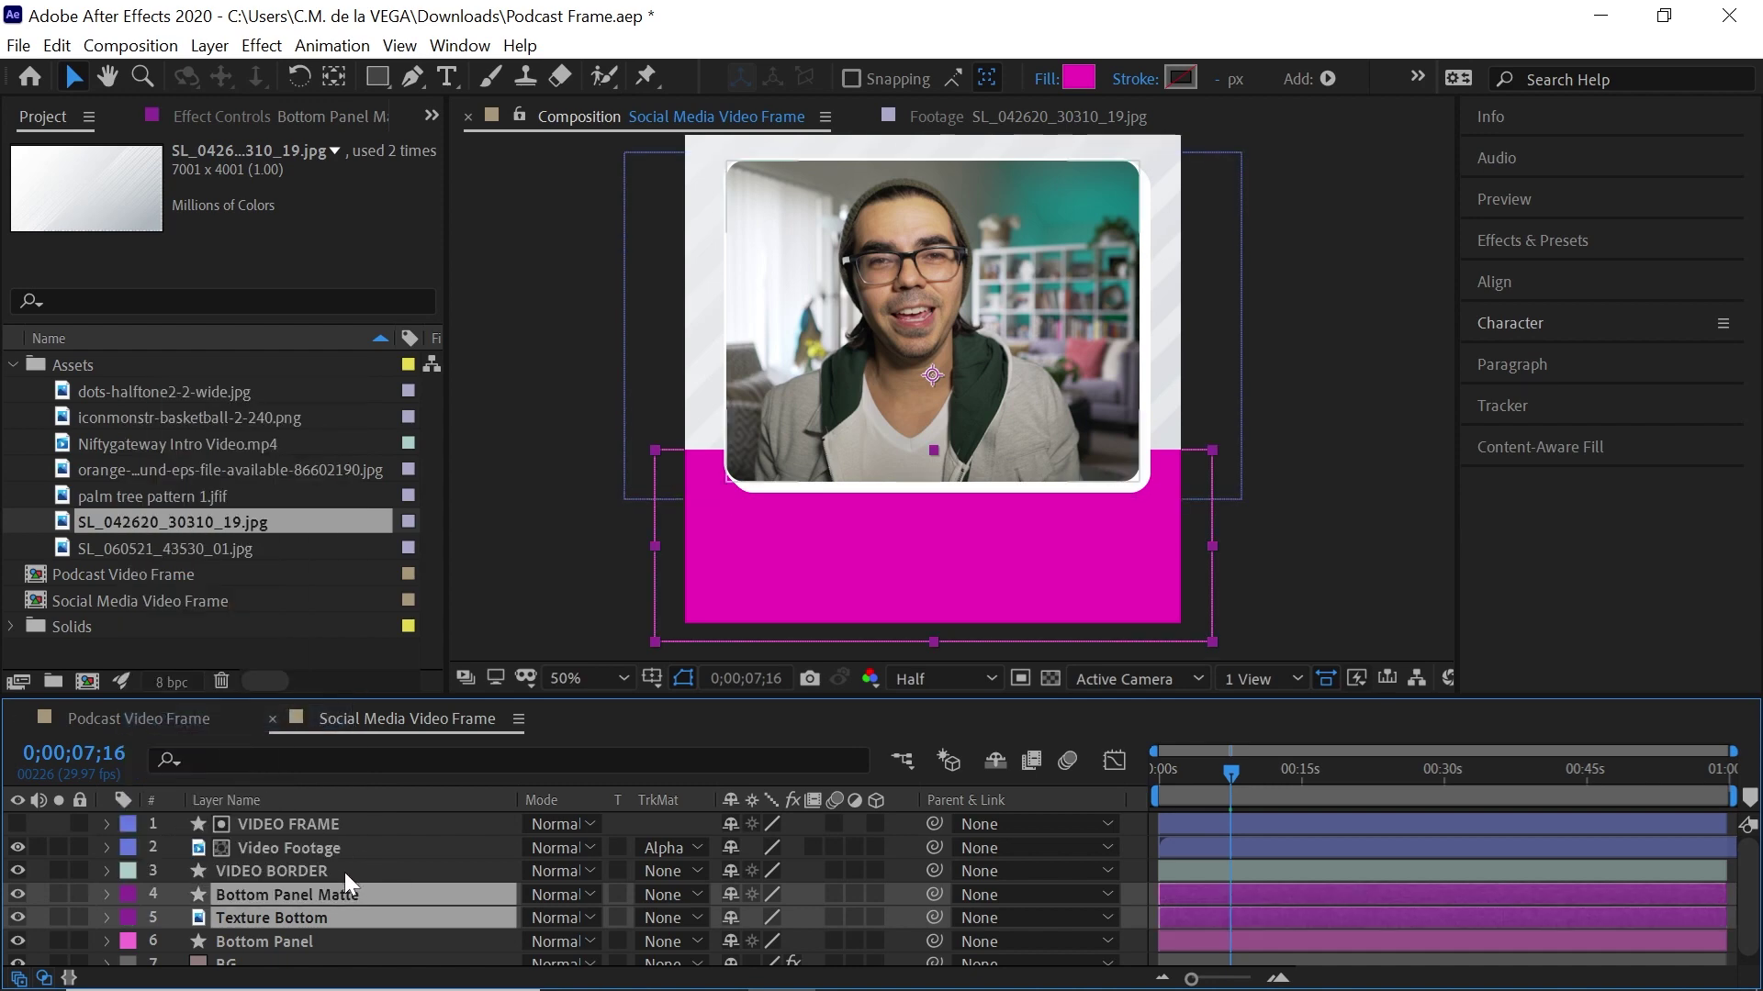
click(130, 895)
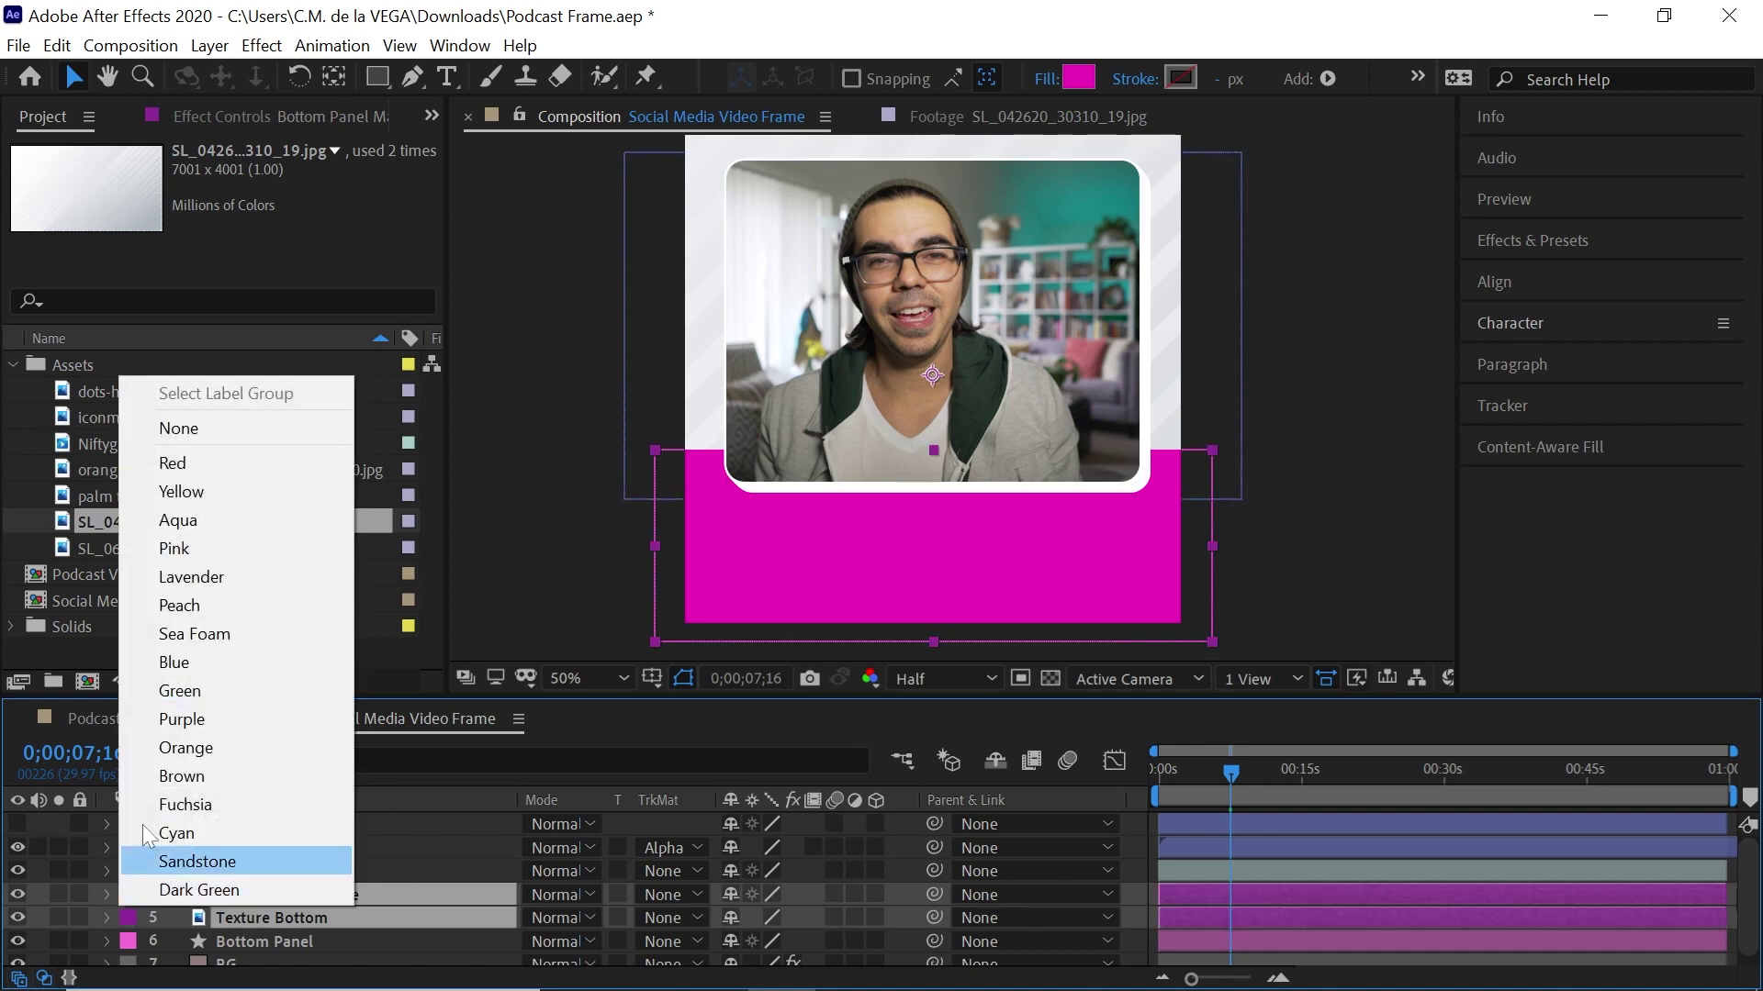
click(191, 606)
Set Texture Bottom's track matte to Alpha Matte from the layer above
click(354, 918)
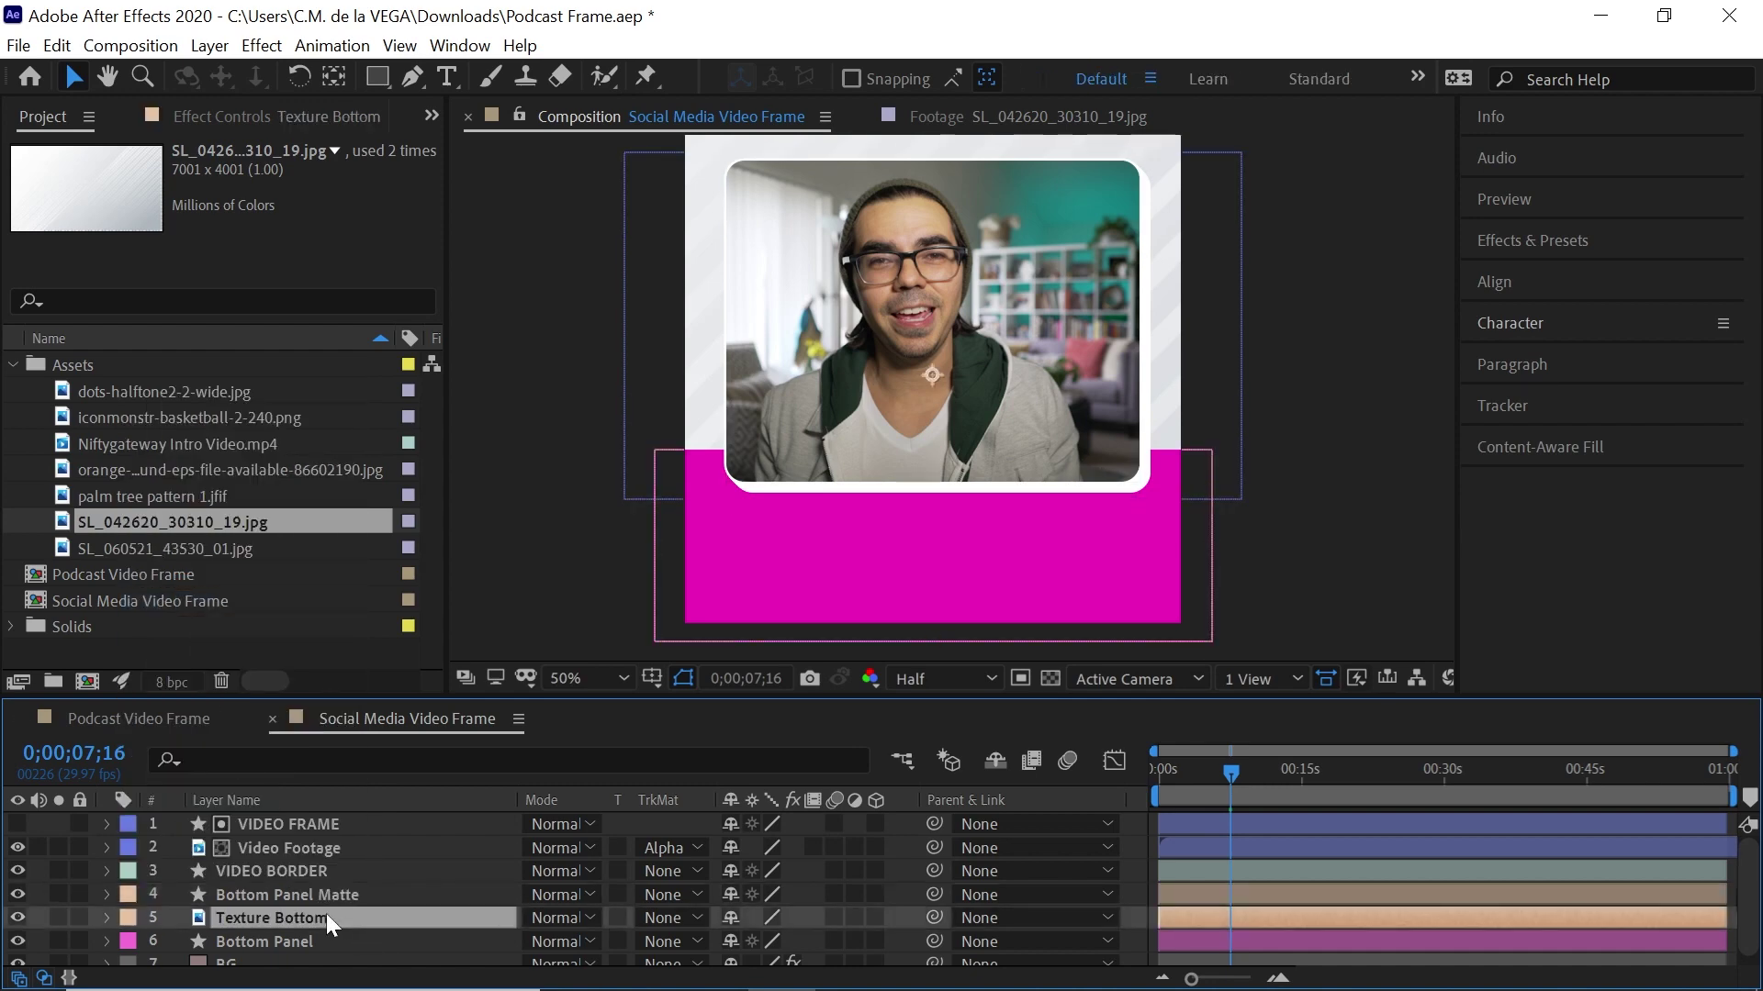
click(675, 916)
click(681, 807)
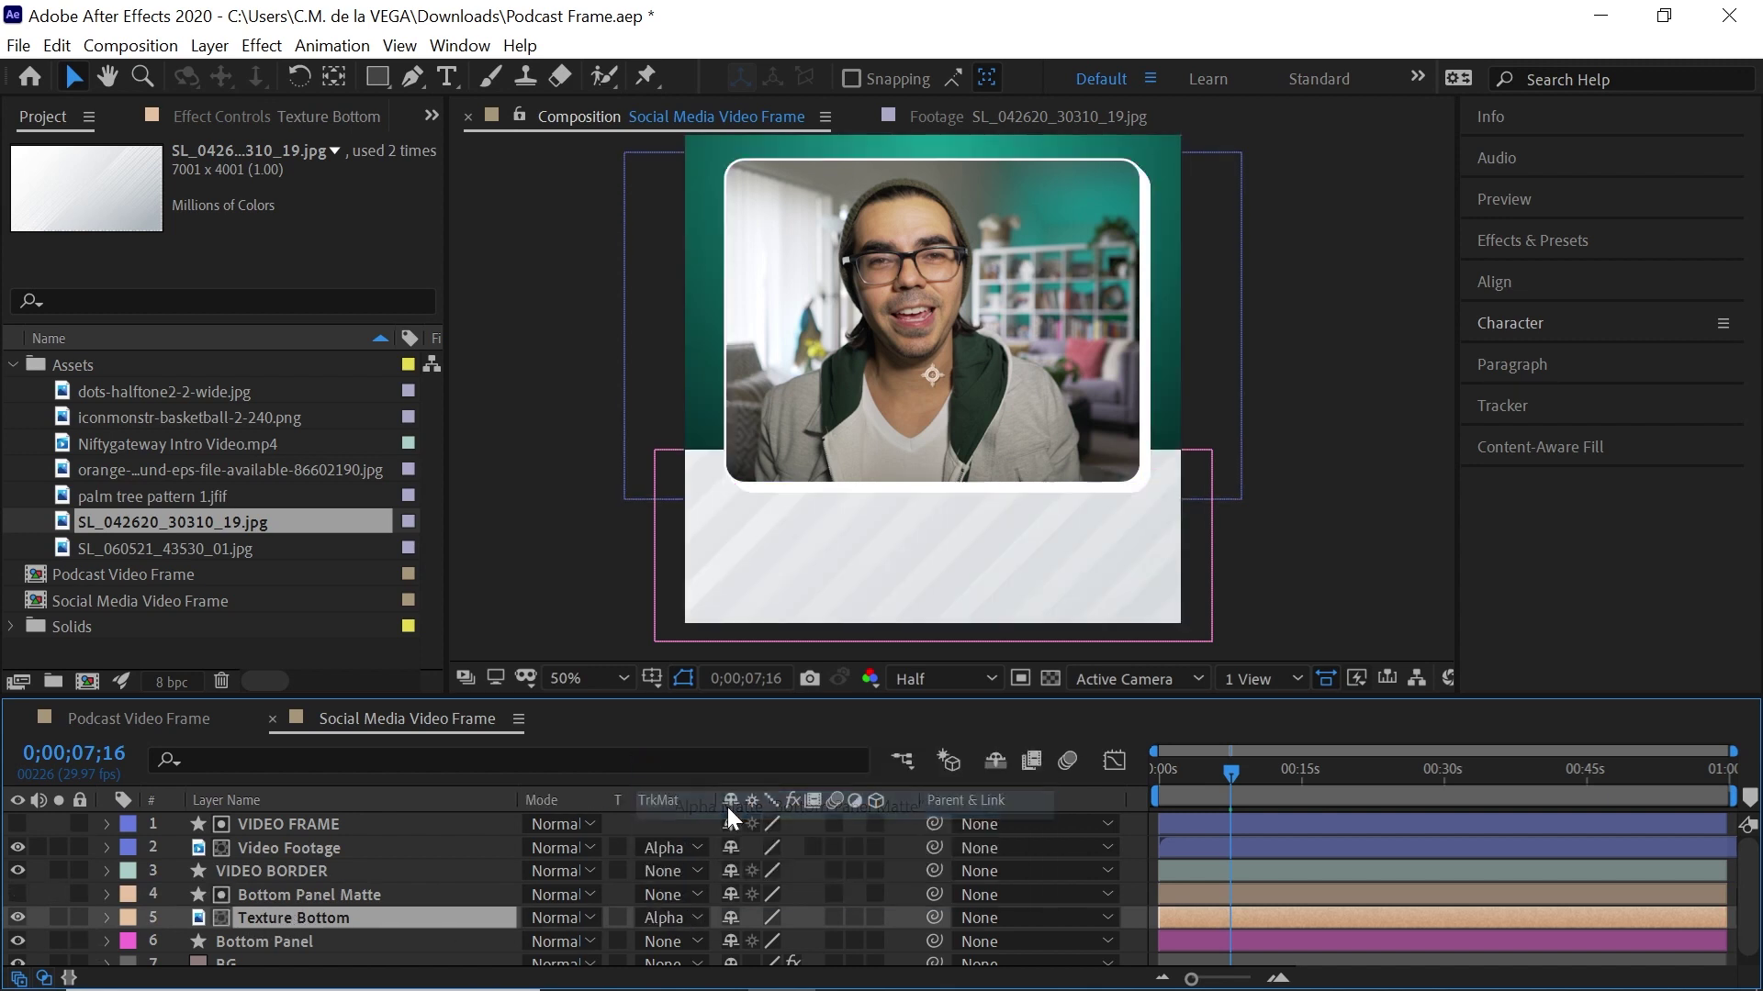
Scale Texture Bottom to 29%, nudge it down, and blend it with Linear Burn
key(comma)
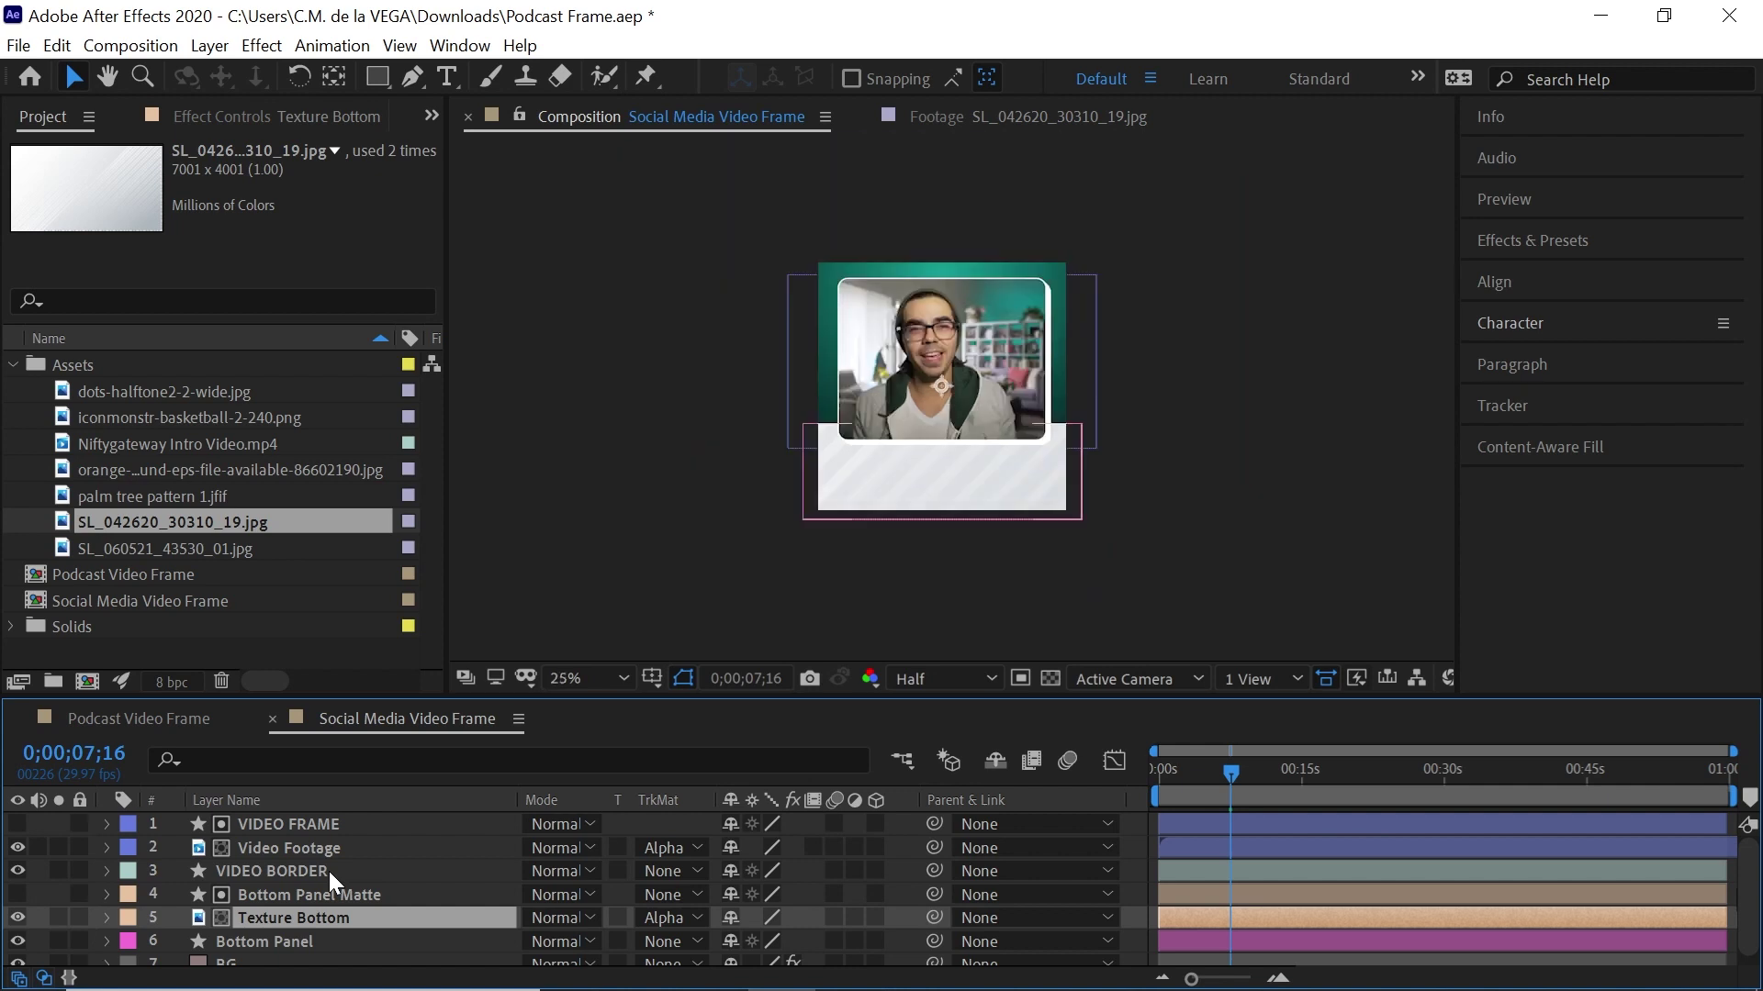
key(s)
drag(771, 943, 665, 943)
drag(1083, 442, 1085, 448)
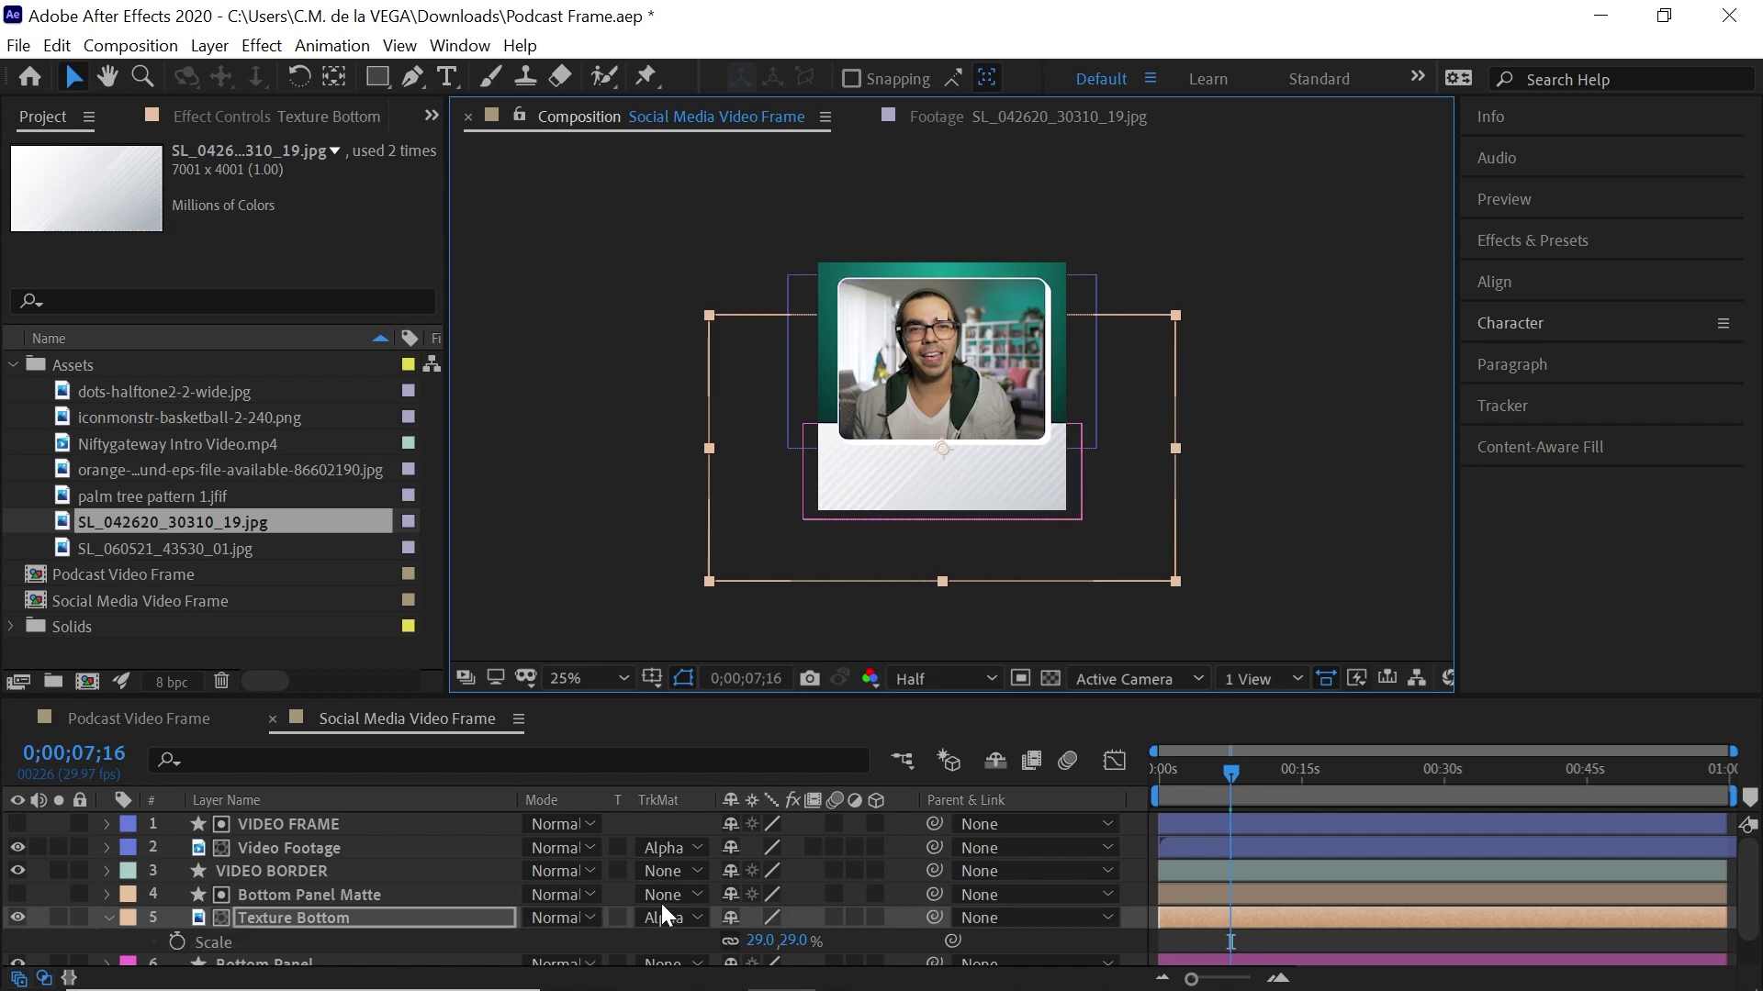
click(561, 914)
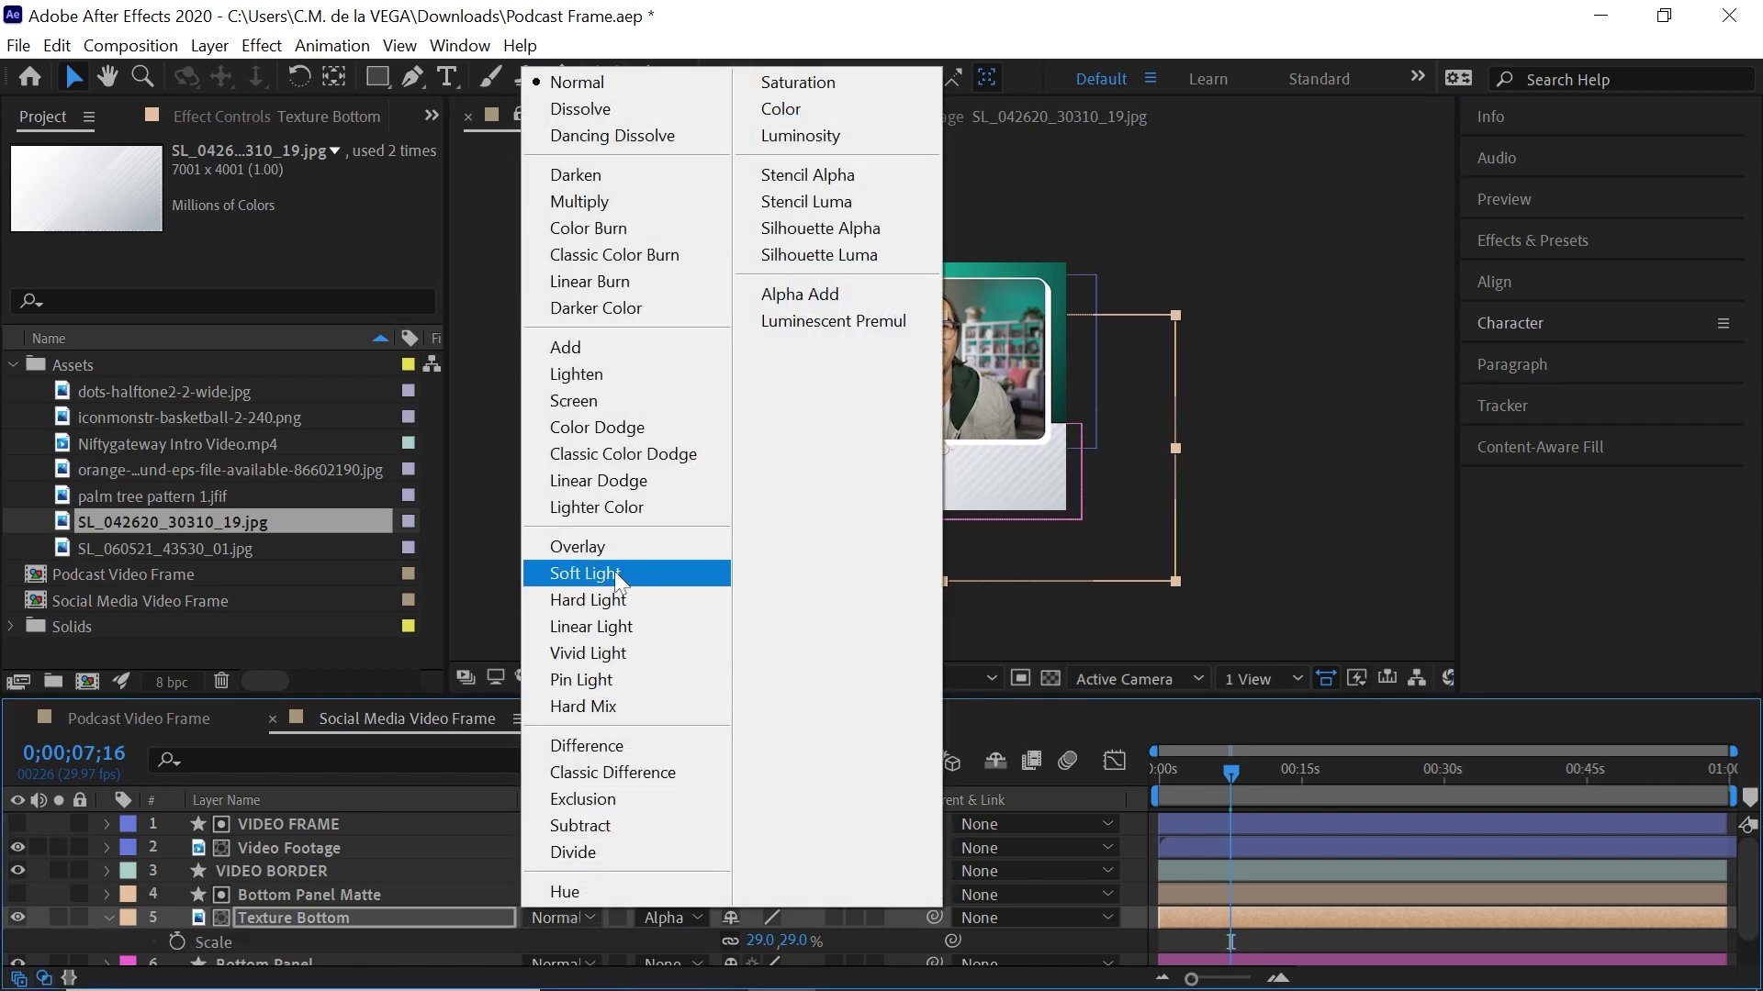
click(607, 281)
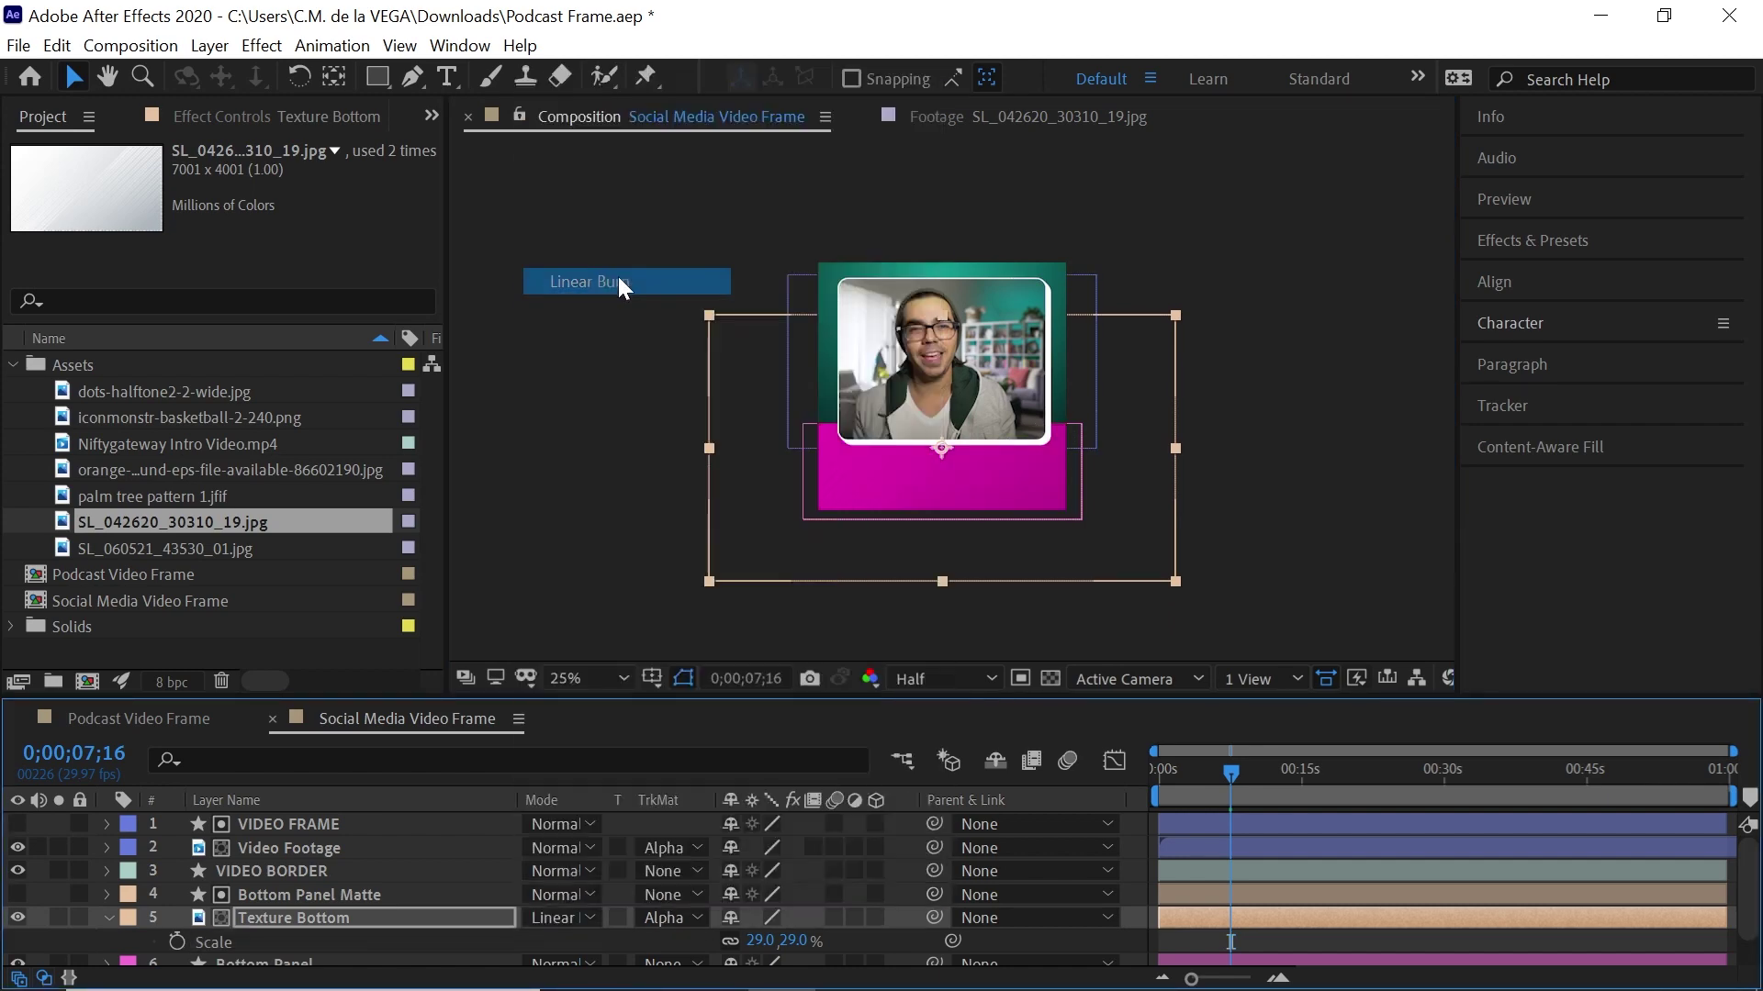
Shift the stripes right, shrink Texture Bottom to 21%, and select the halftone dots image
key(period)
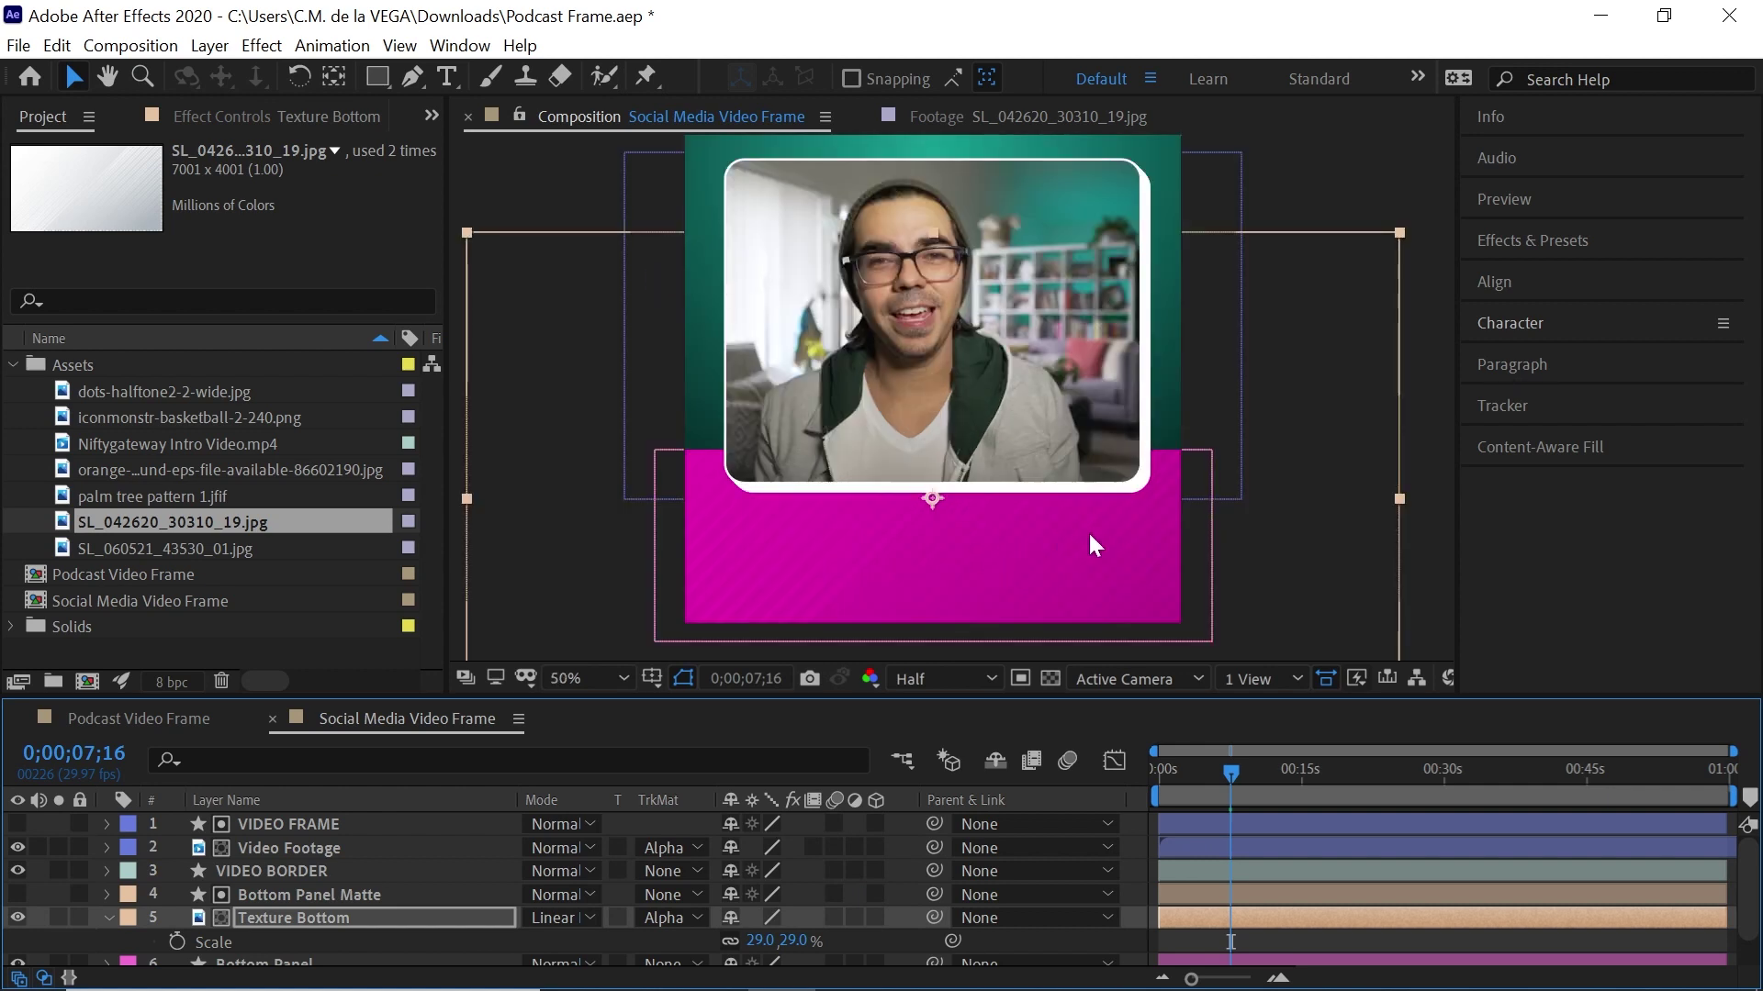
drag(1088, 531, 1209, 538)
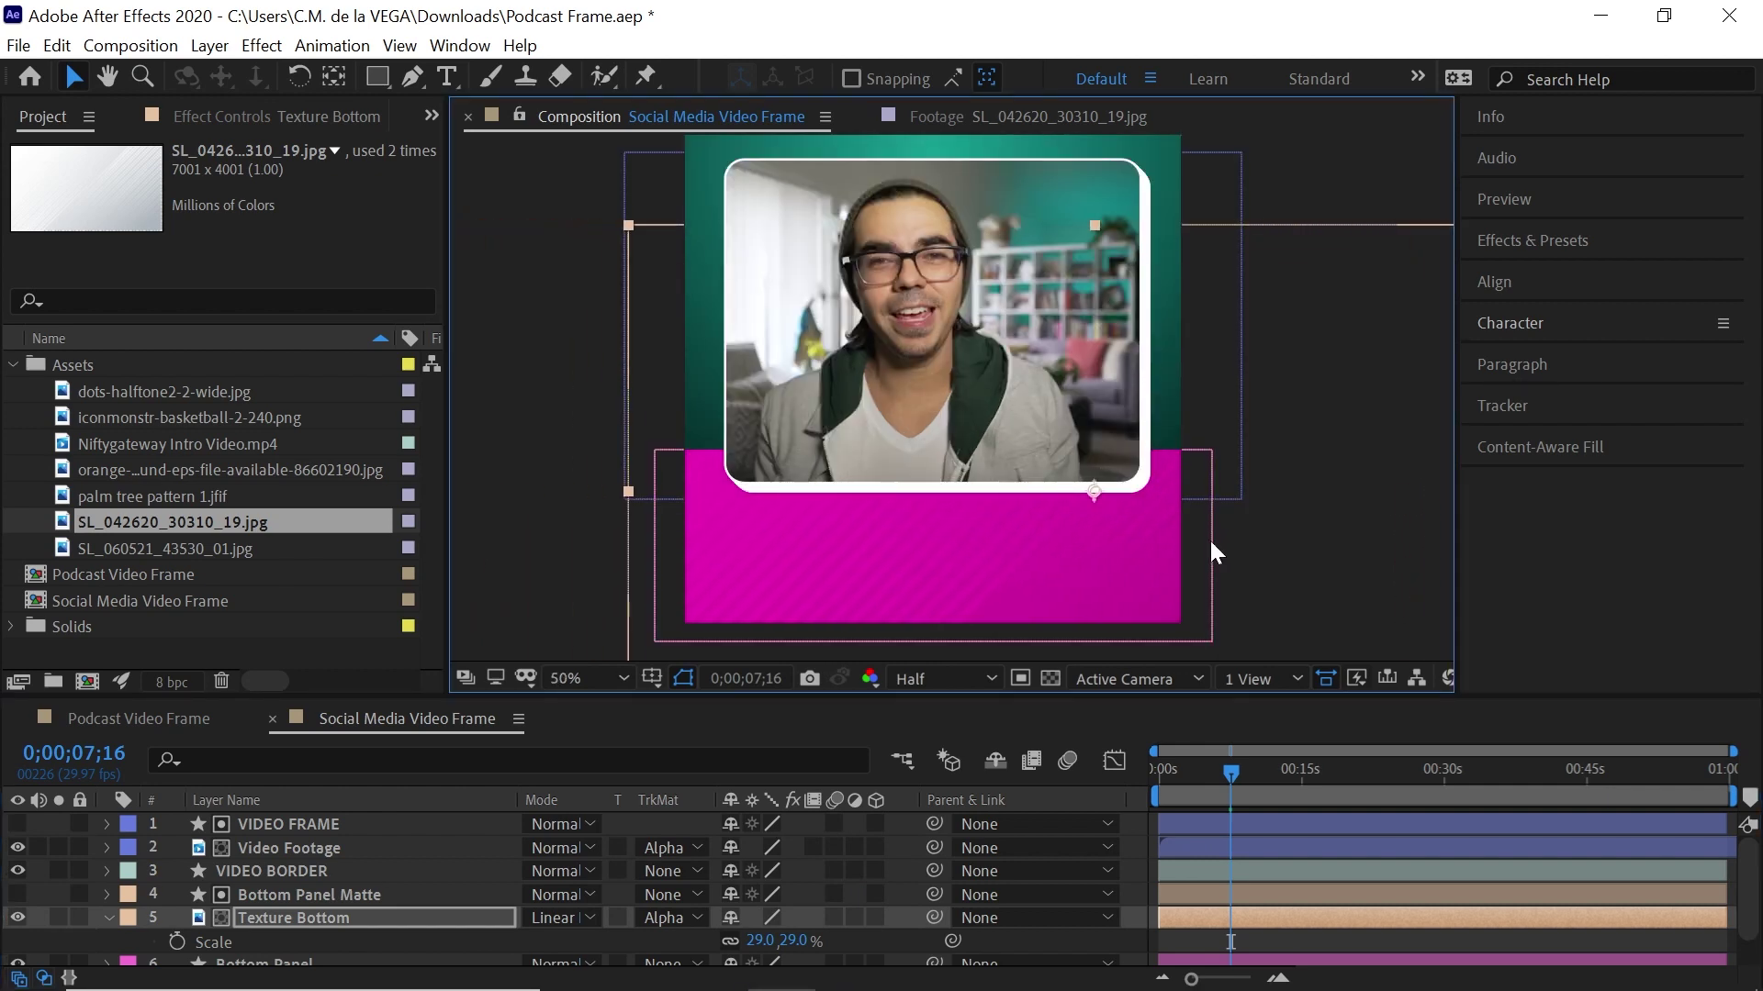
drag(764, 941, 755, 940)
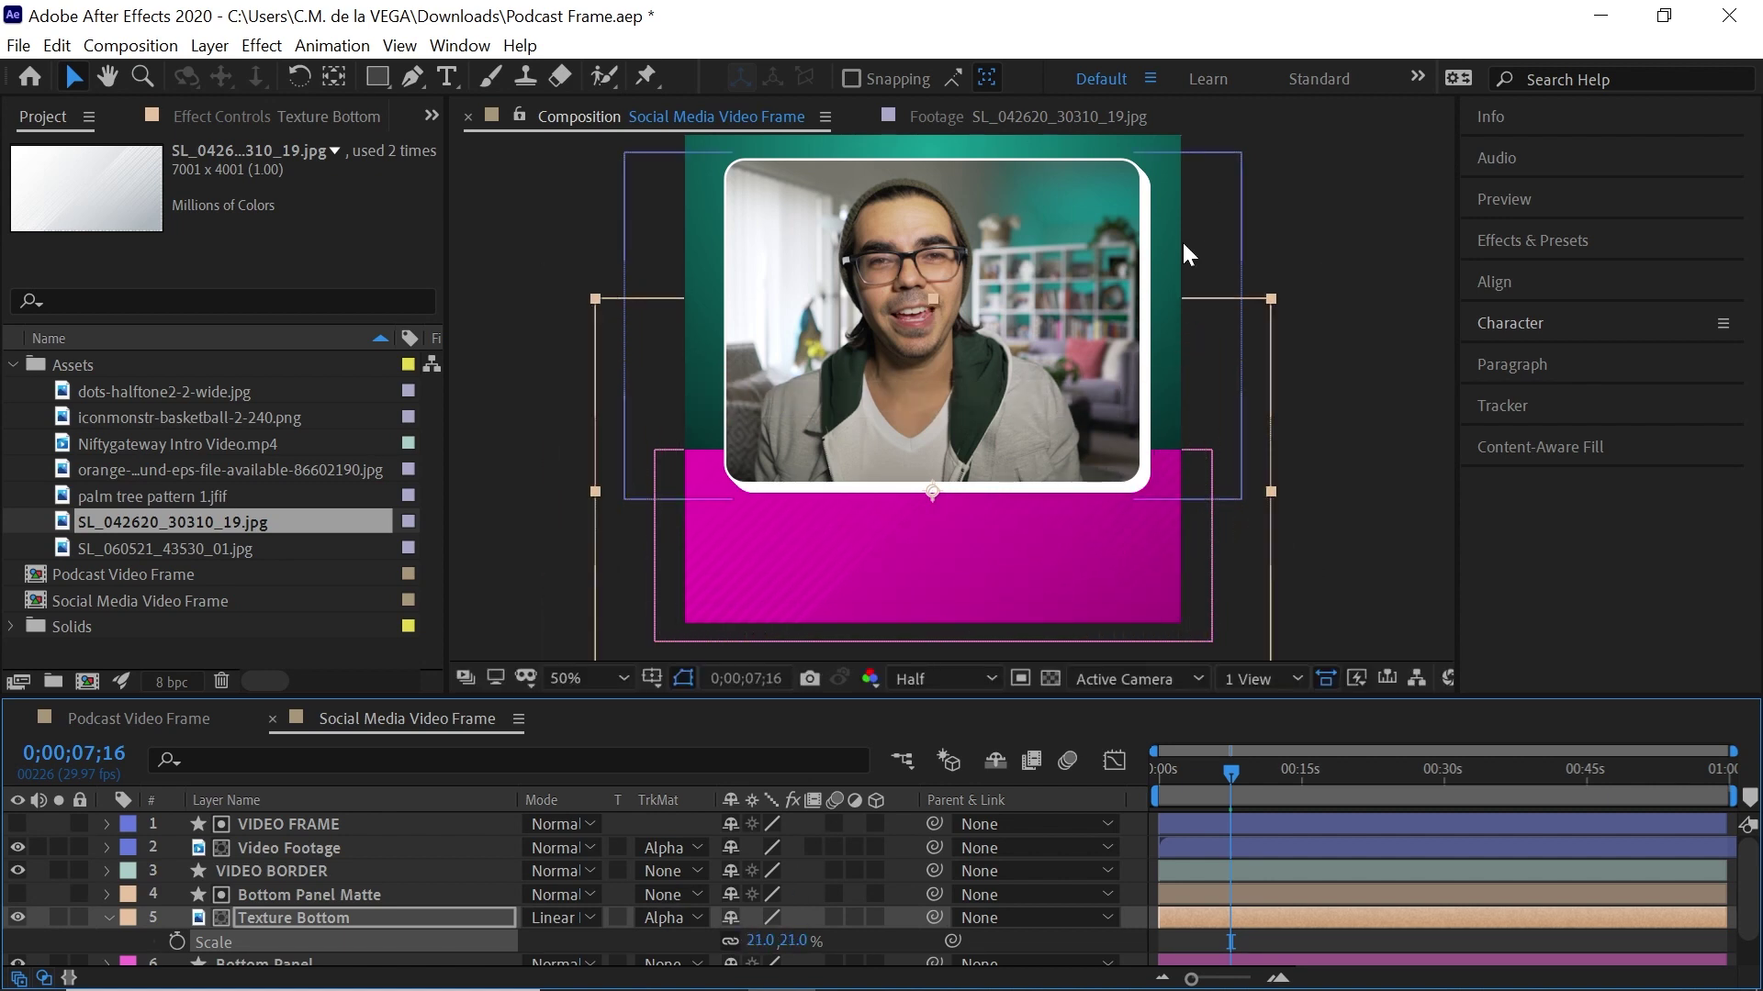
drag(1010, 326, 999, 324)
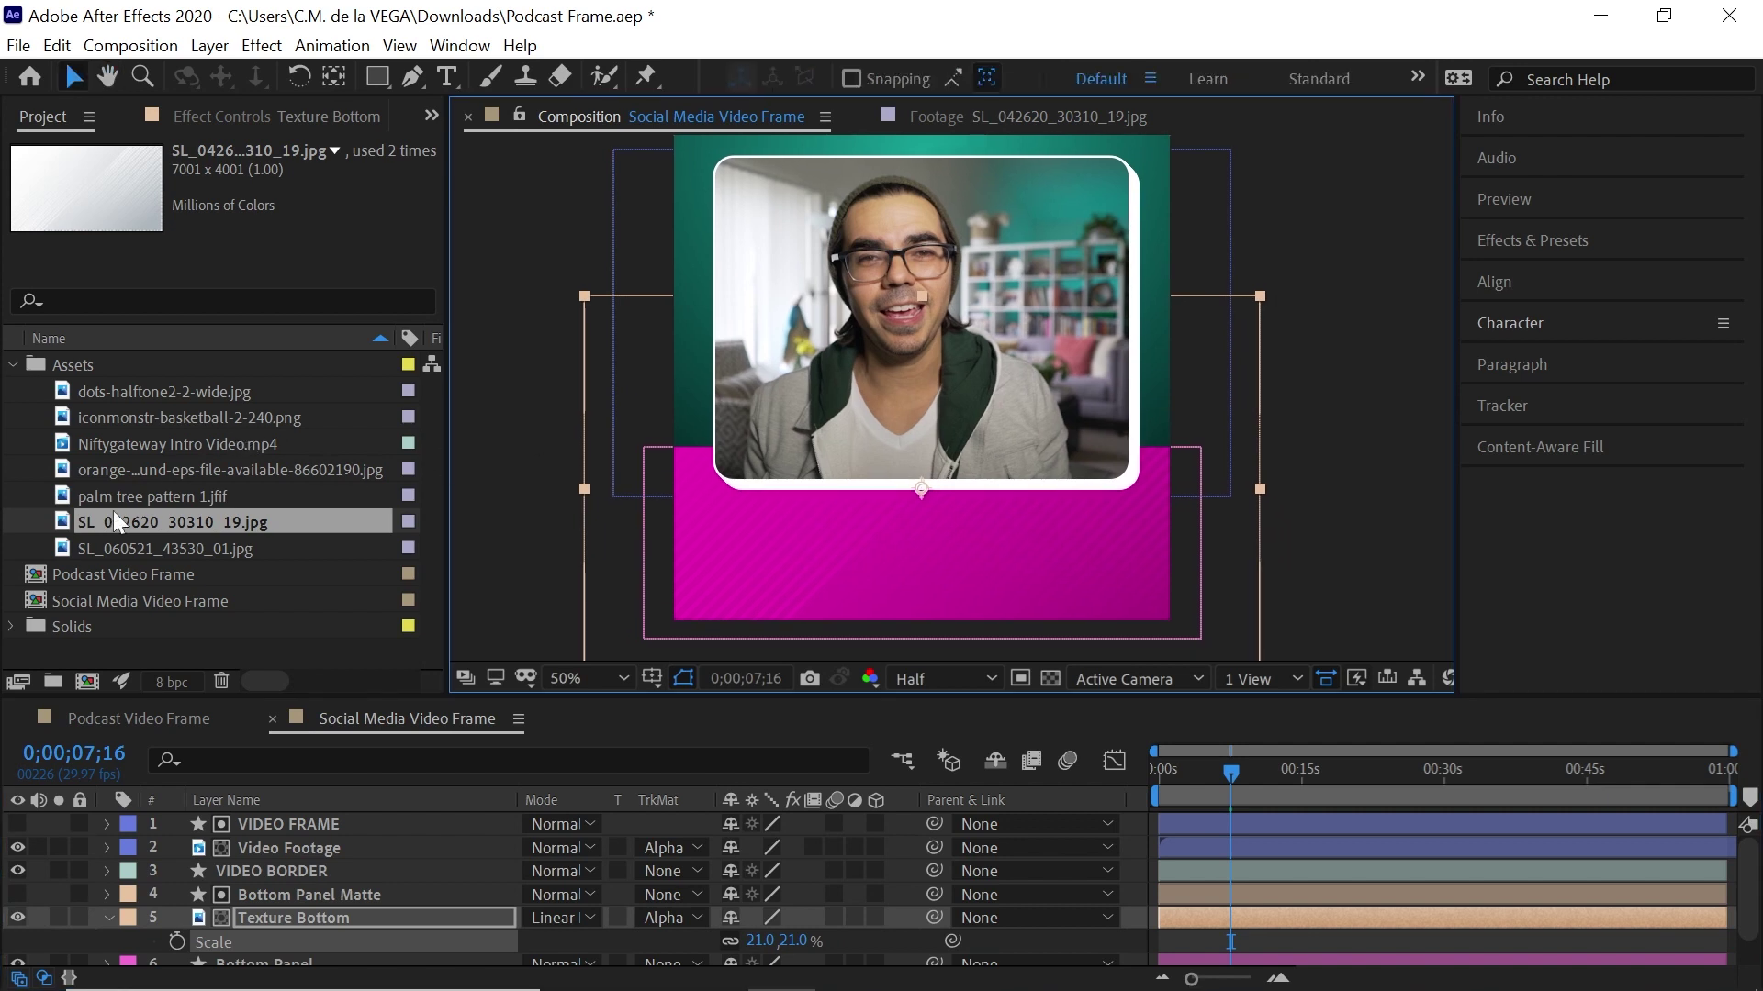
click(196, 393)
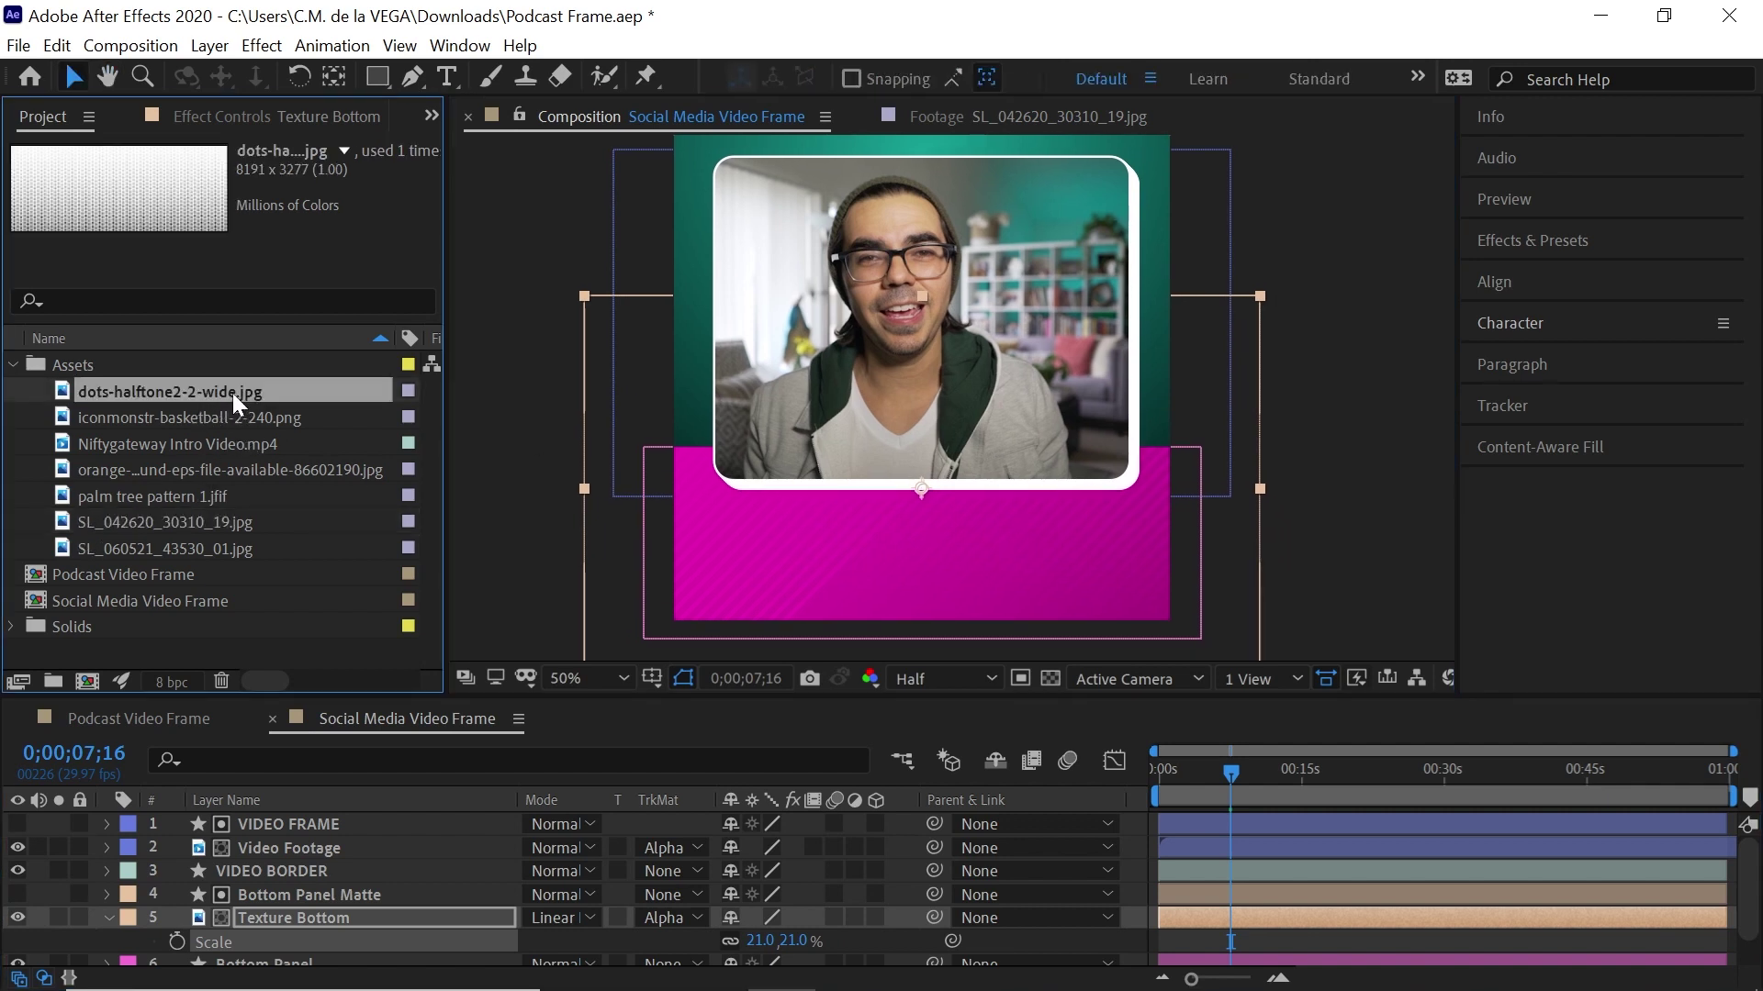
Place the halftone dots image above BG as a layer named Texture Top
drag(233, 393, 374, 940)
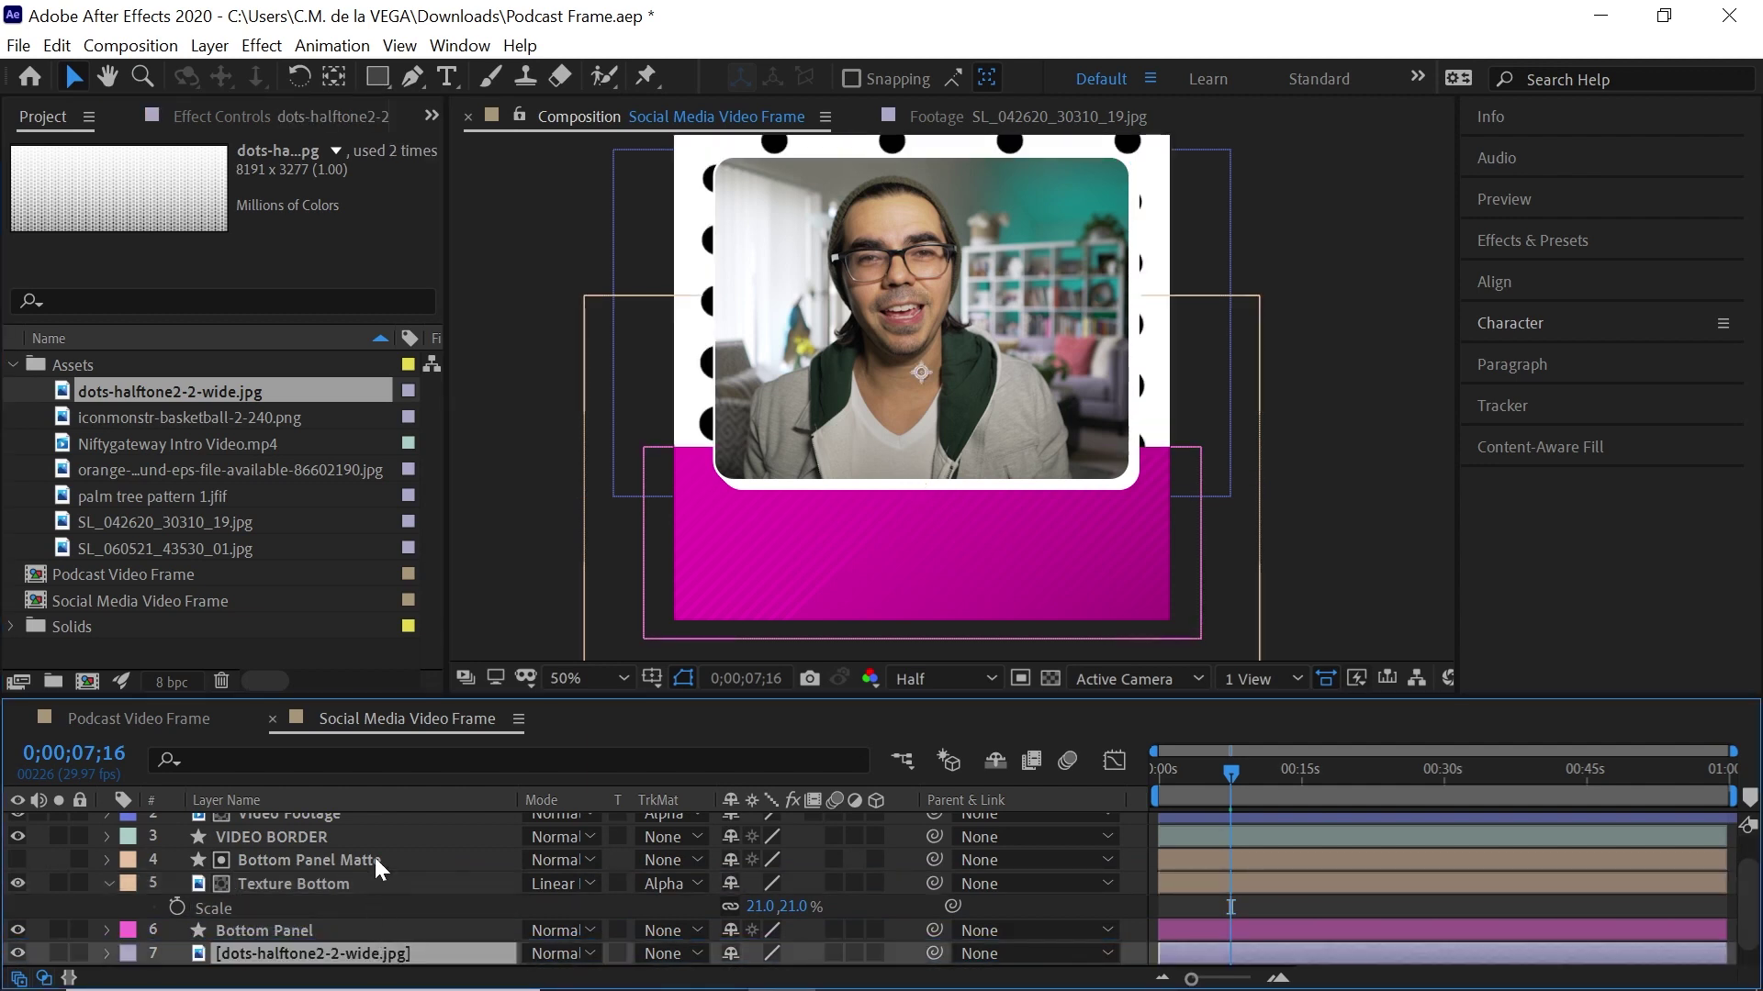
key(comma)
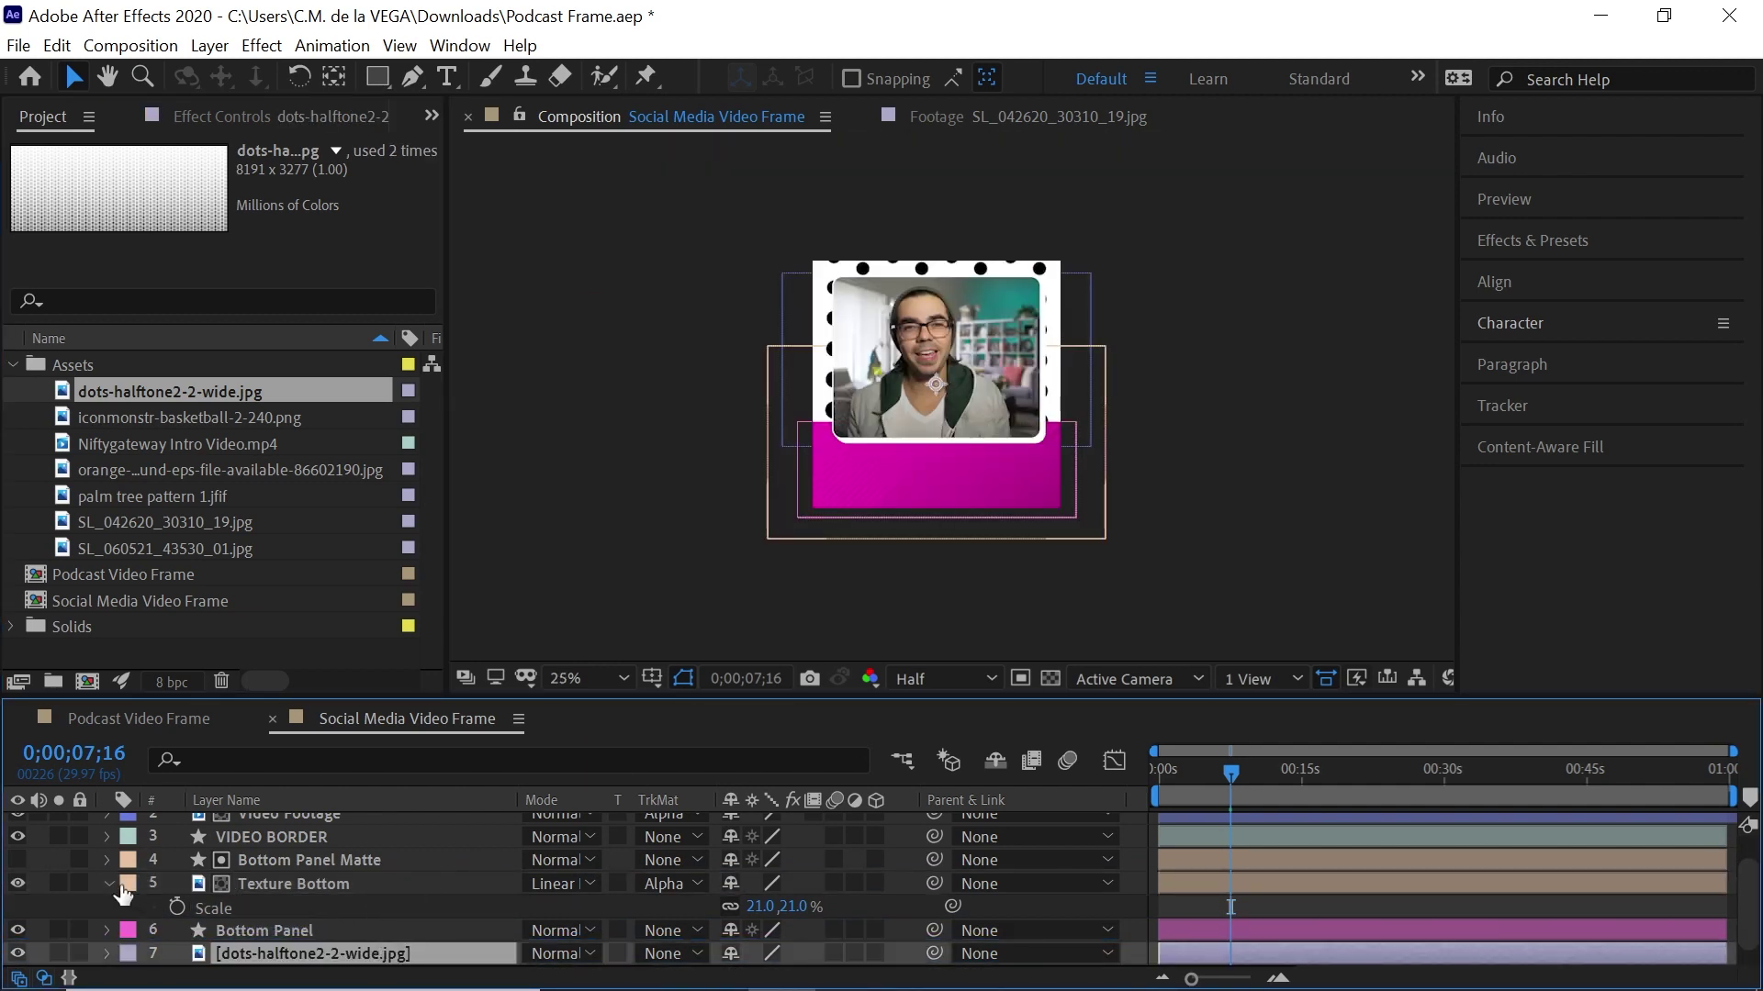
click(120, 887)
key(Return)
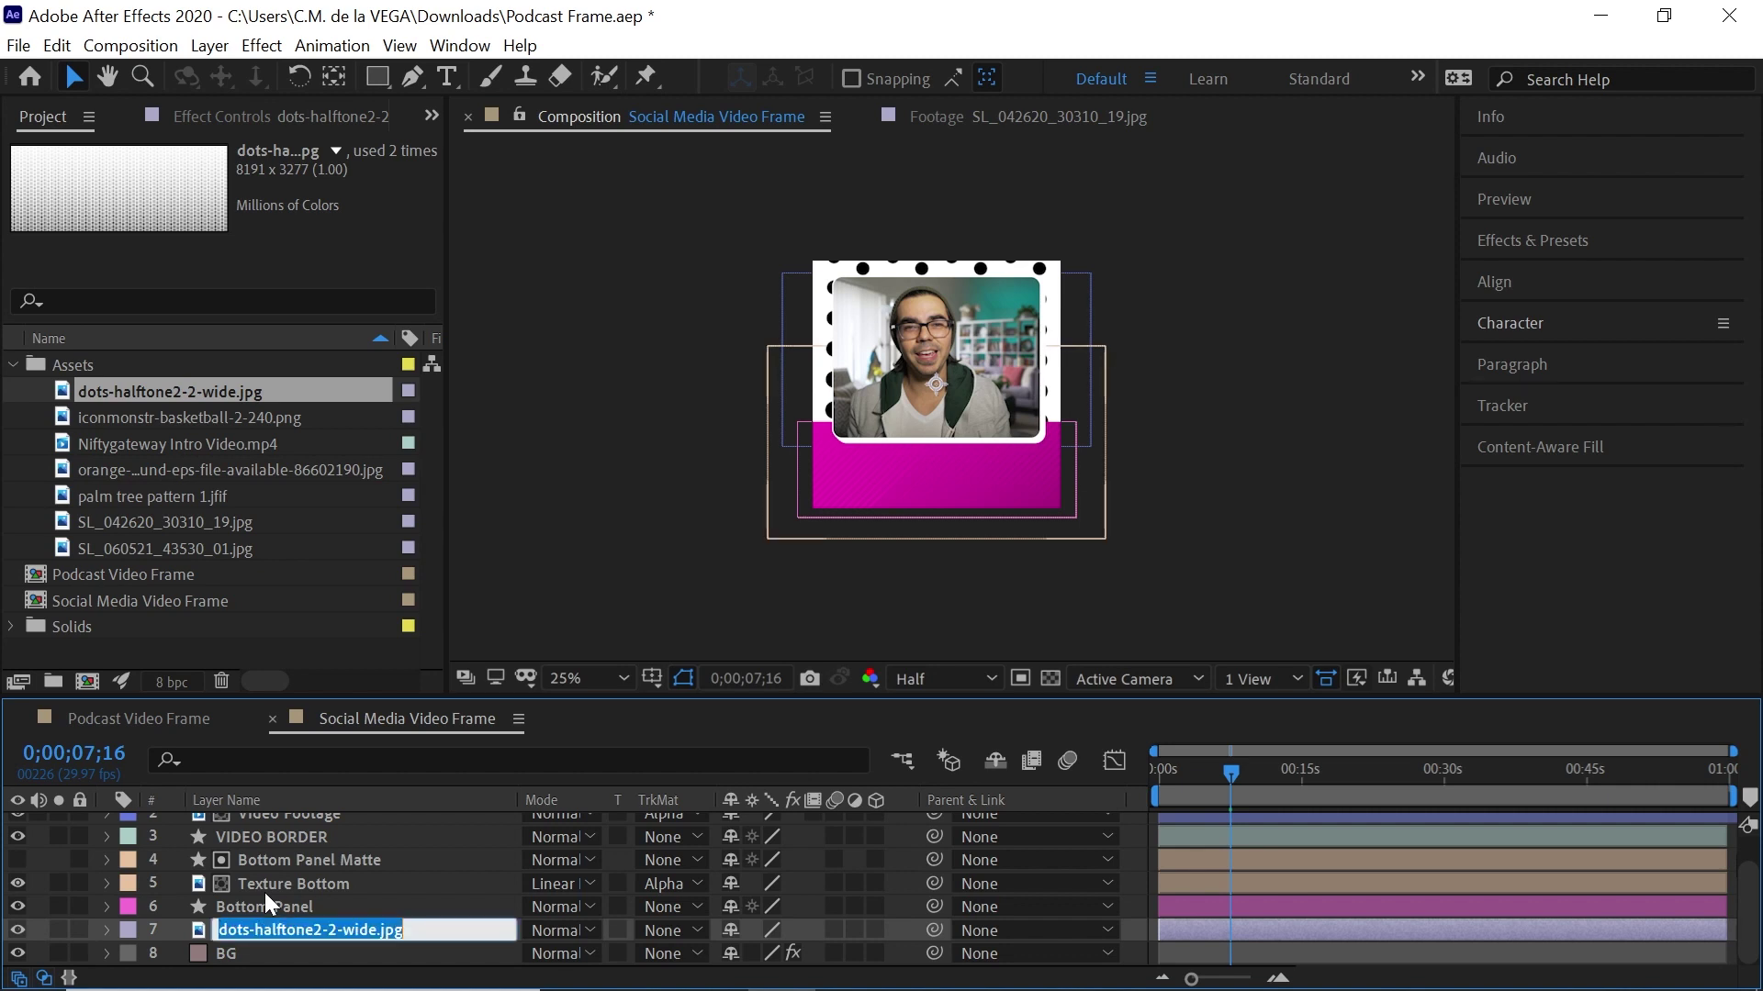
text(Texture)
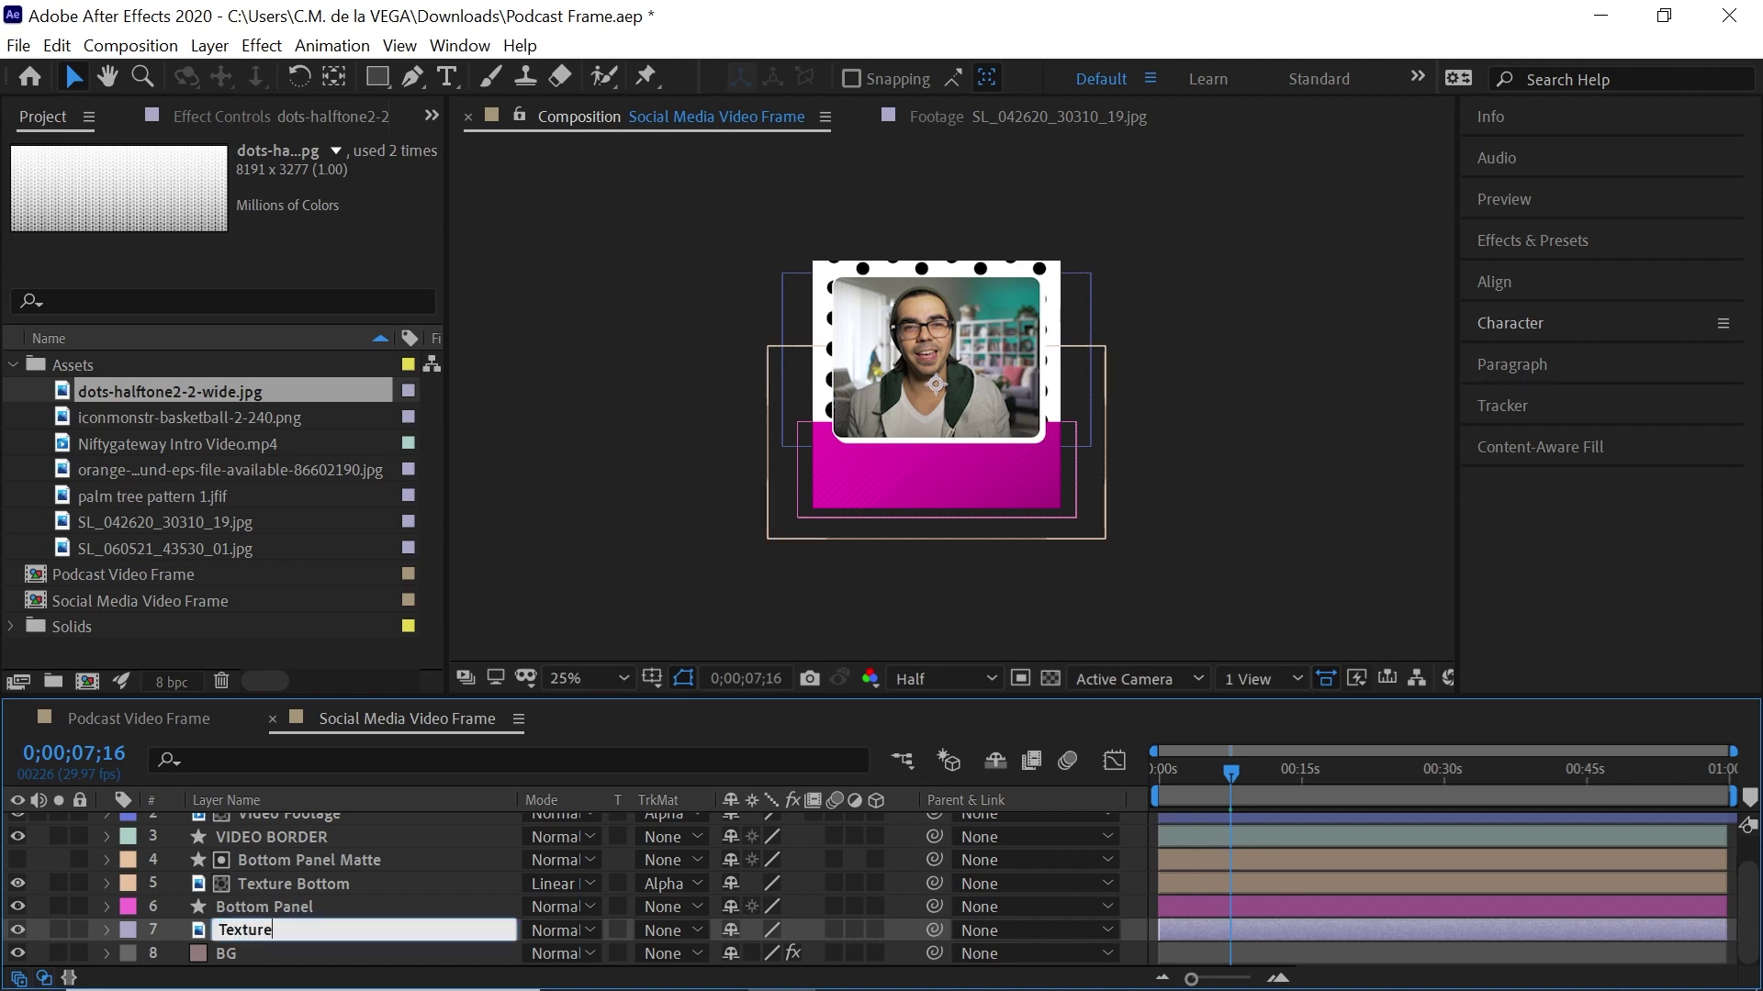
text( Top)
key(Return)
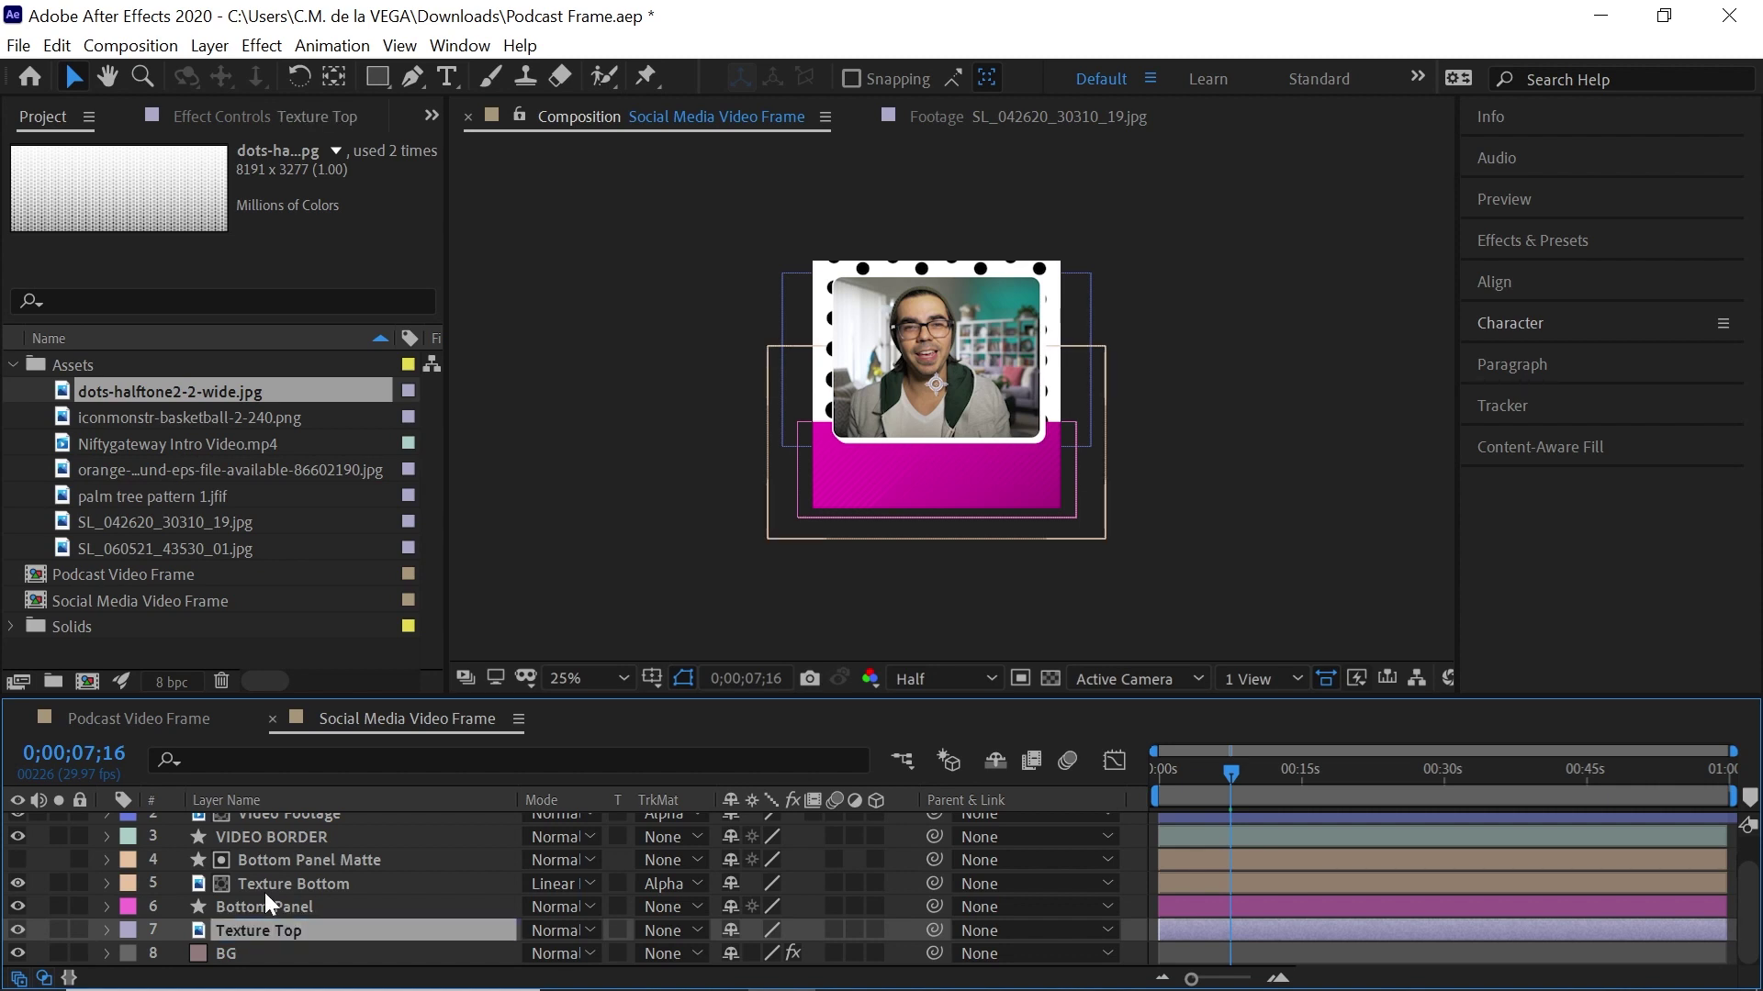
Scale Texture Top to 23%, move it over the frame's top, and set Soft Light
key(s)
drag(767, 953, 661, 945)
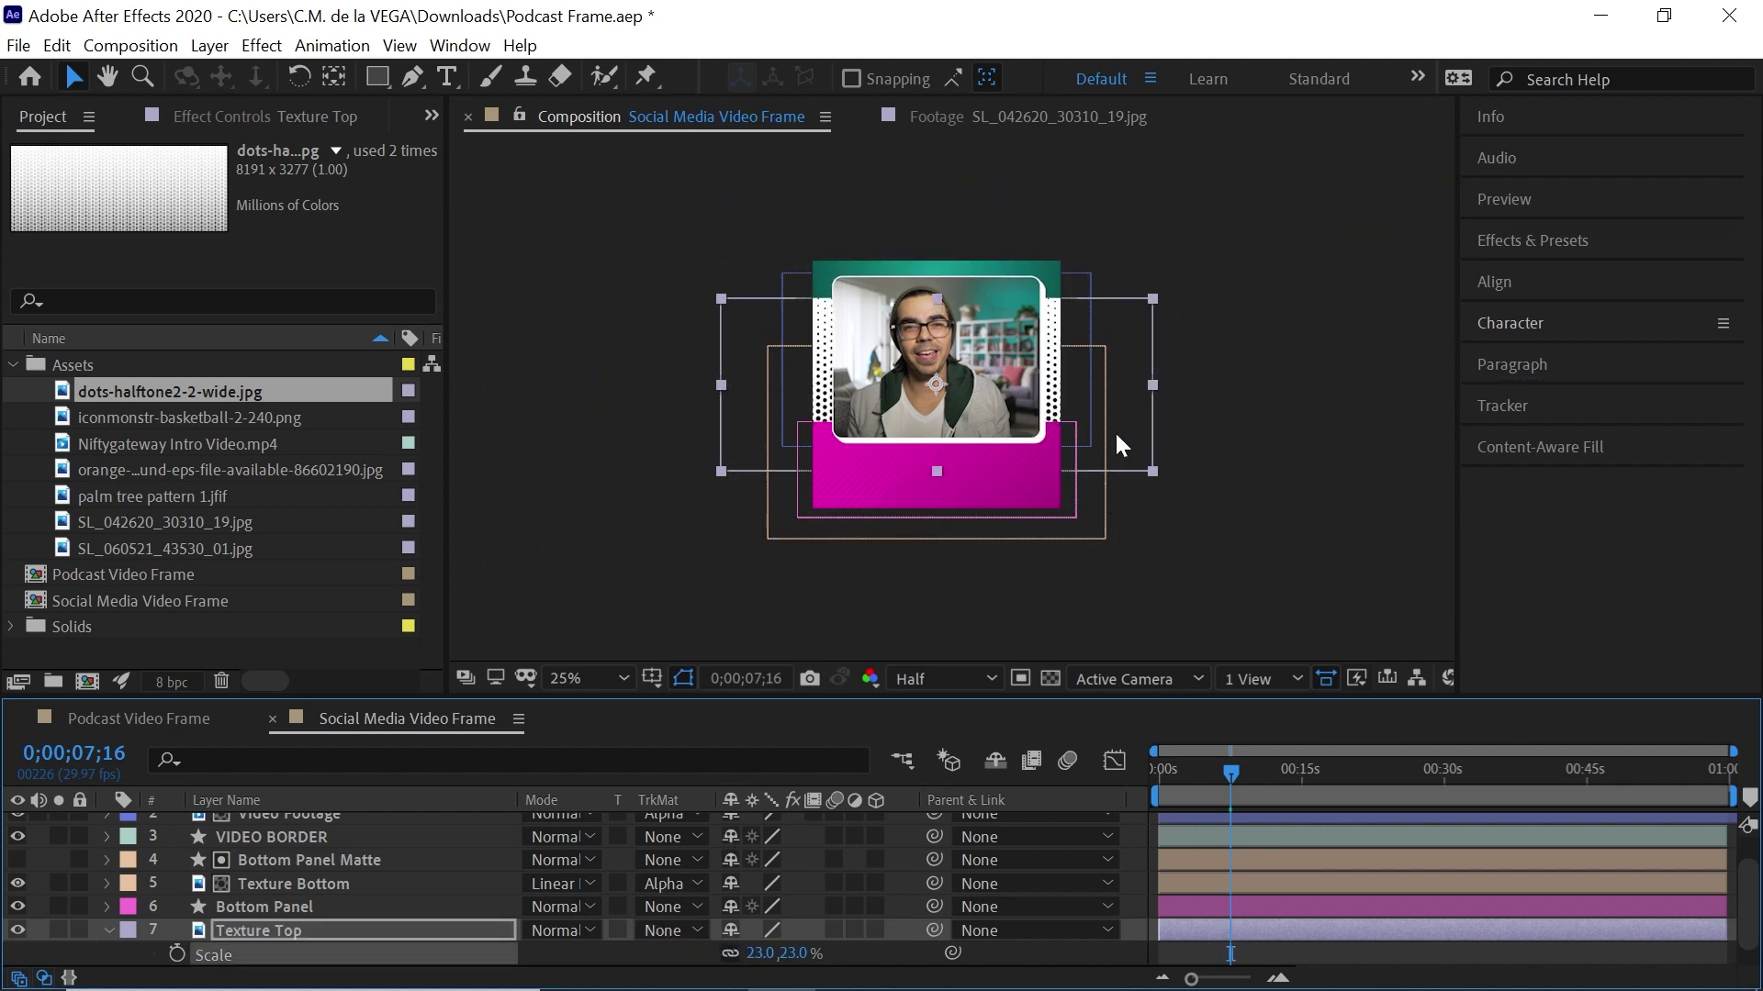
drag(1116, 436, 1120, 377)
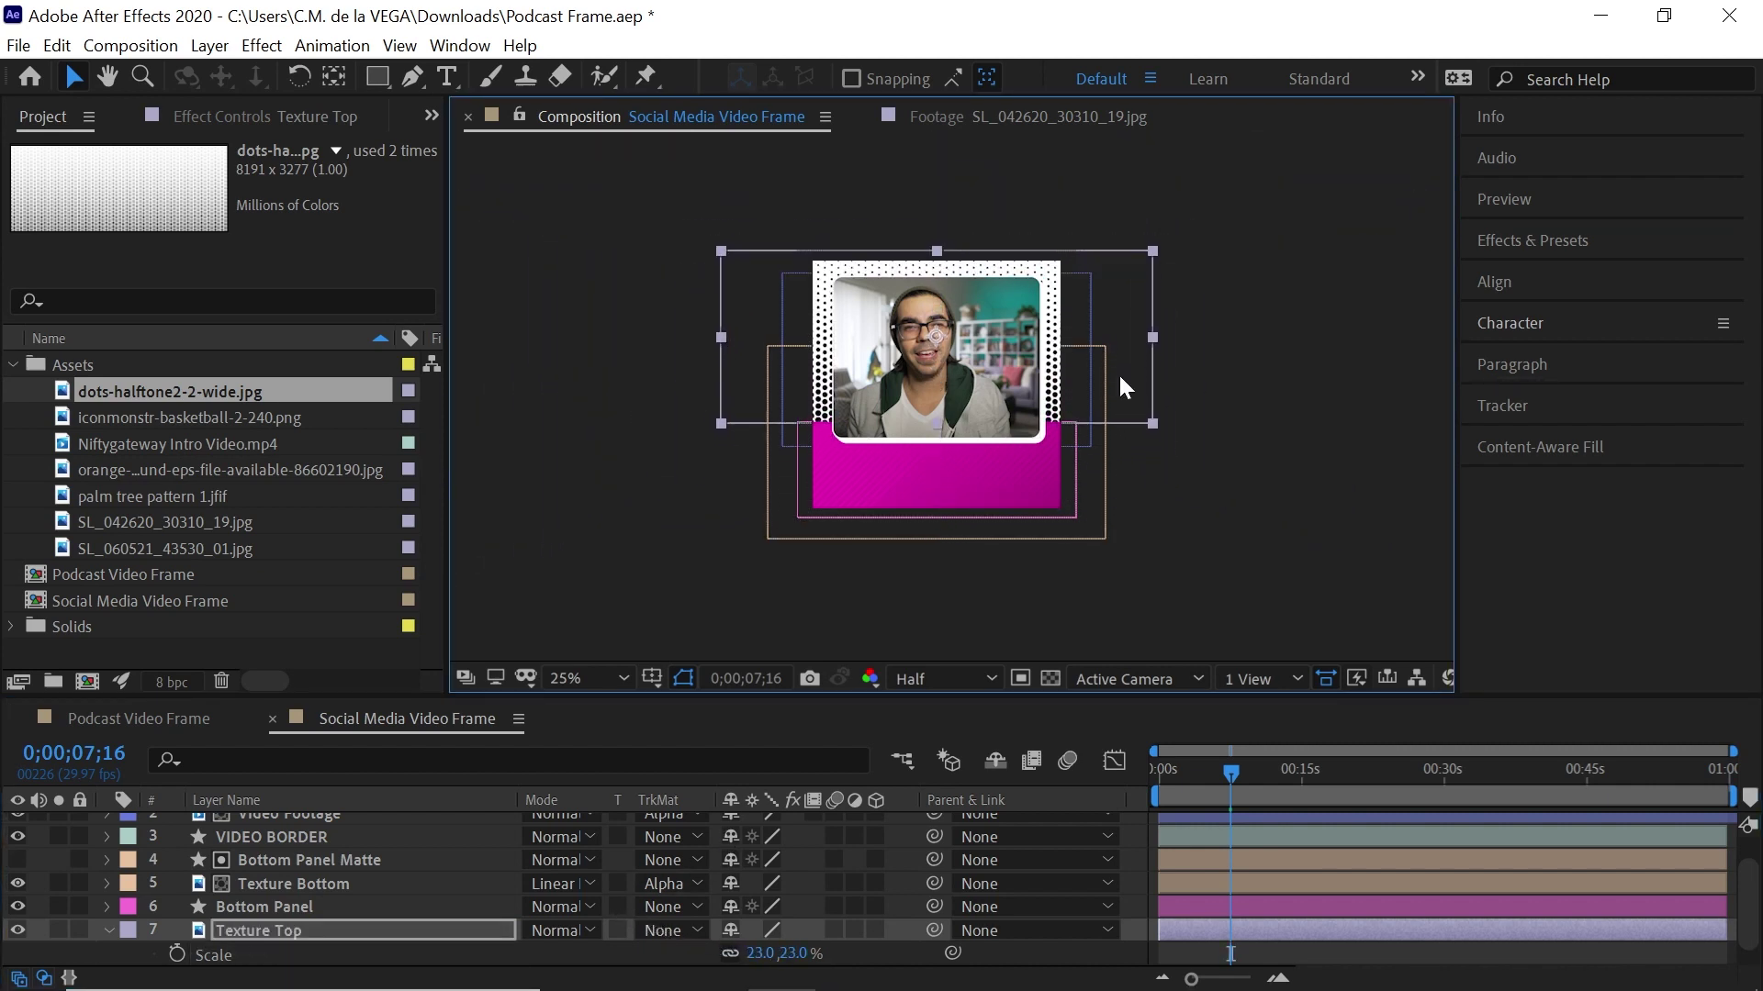
click(562, 930)
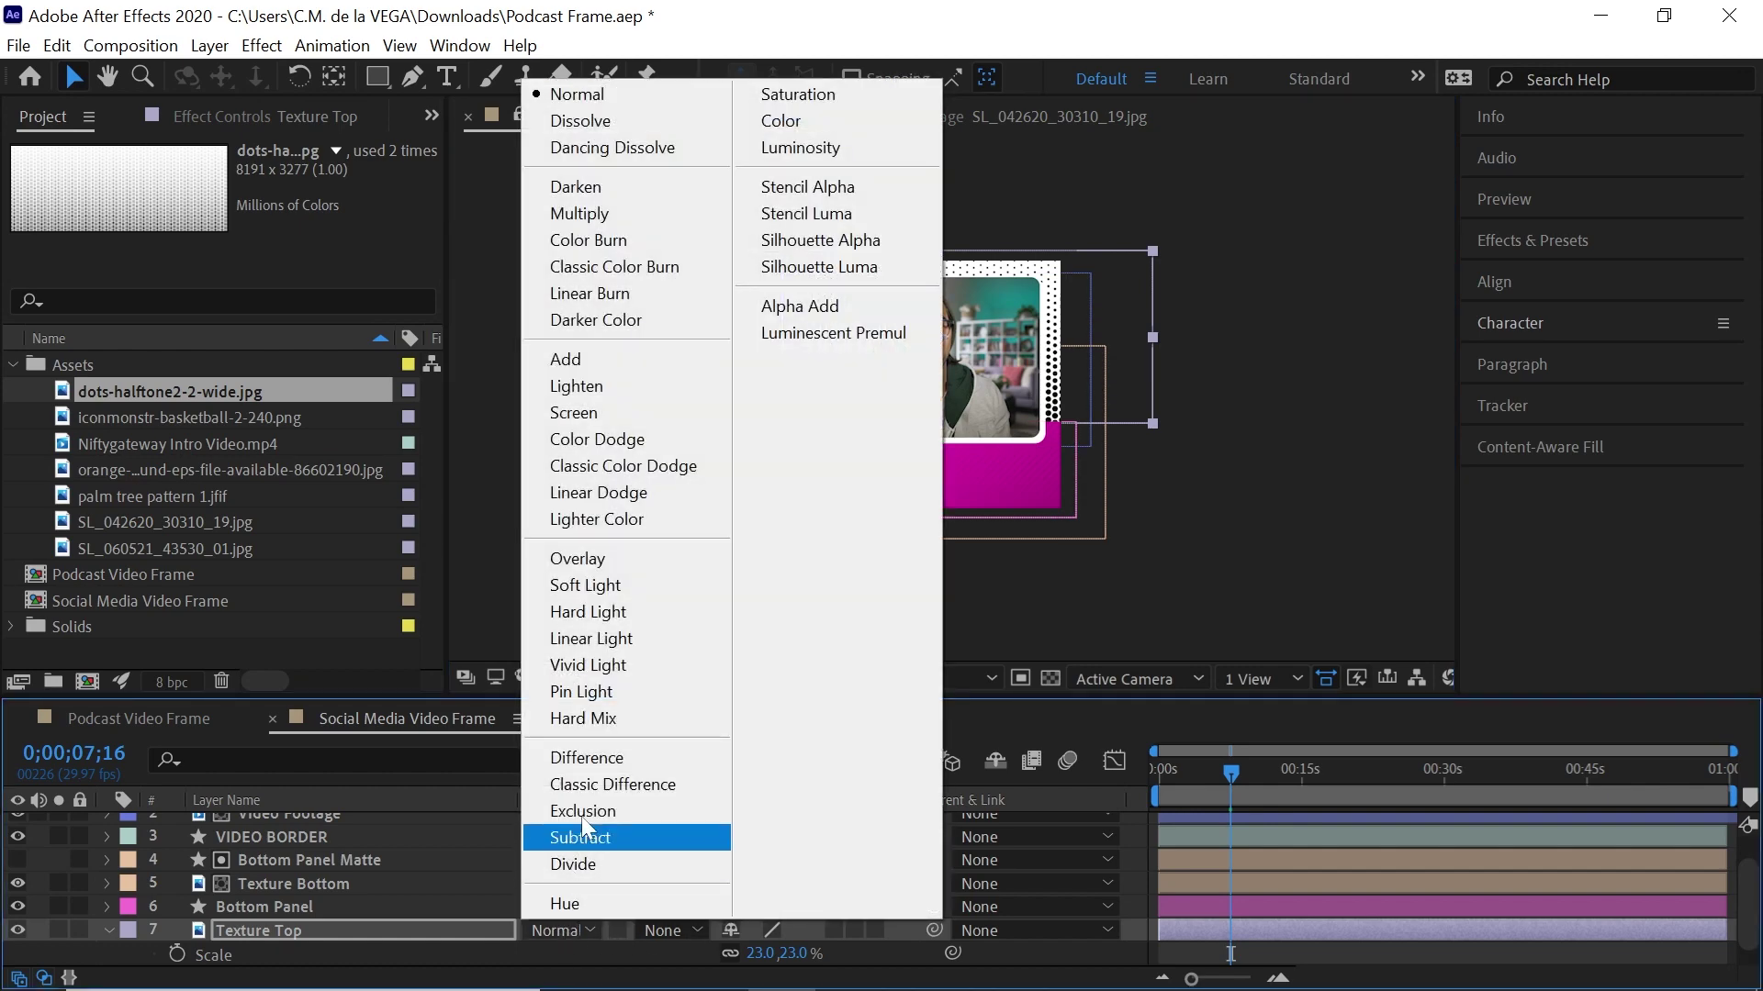
click(604, 588)
Lower Texture Top's opacity to 17%
key(period)
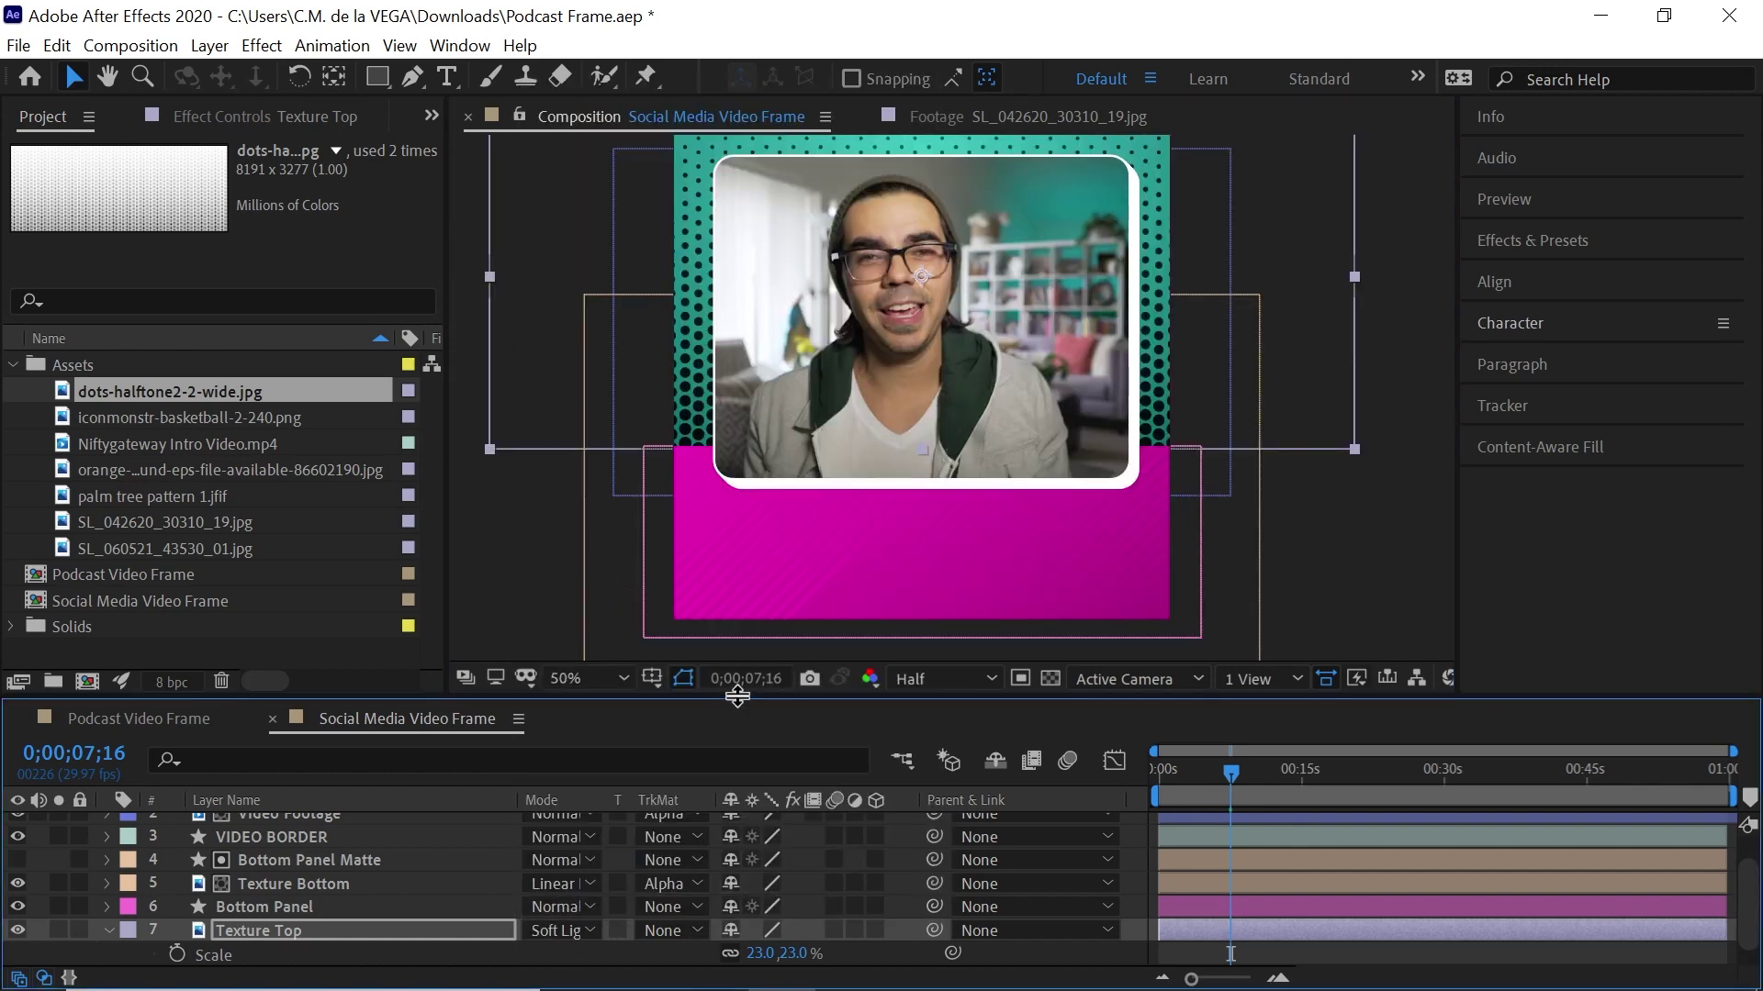
key(t)
drag(741, 959, 625, 957)
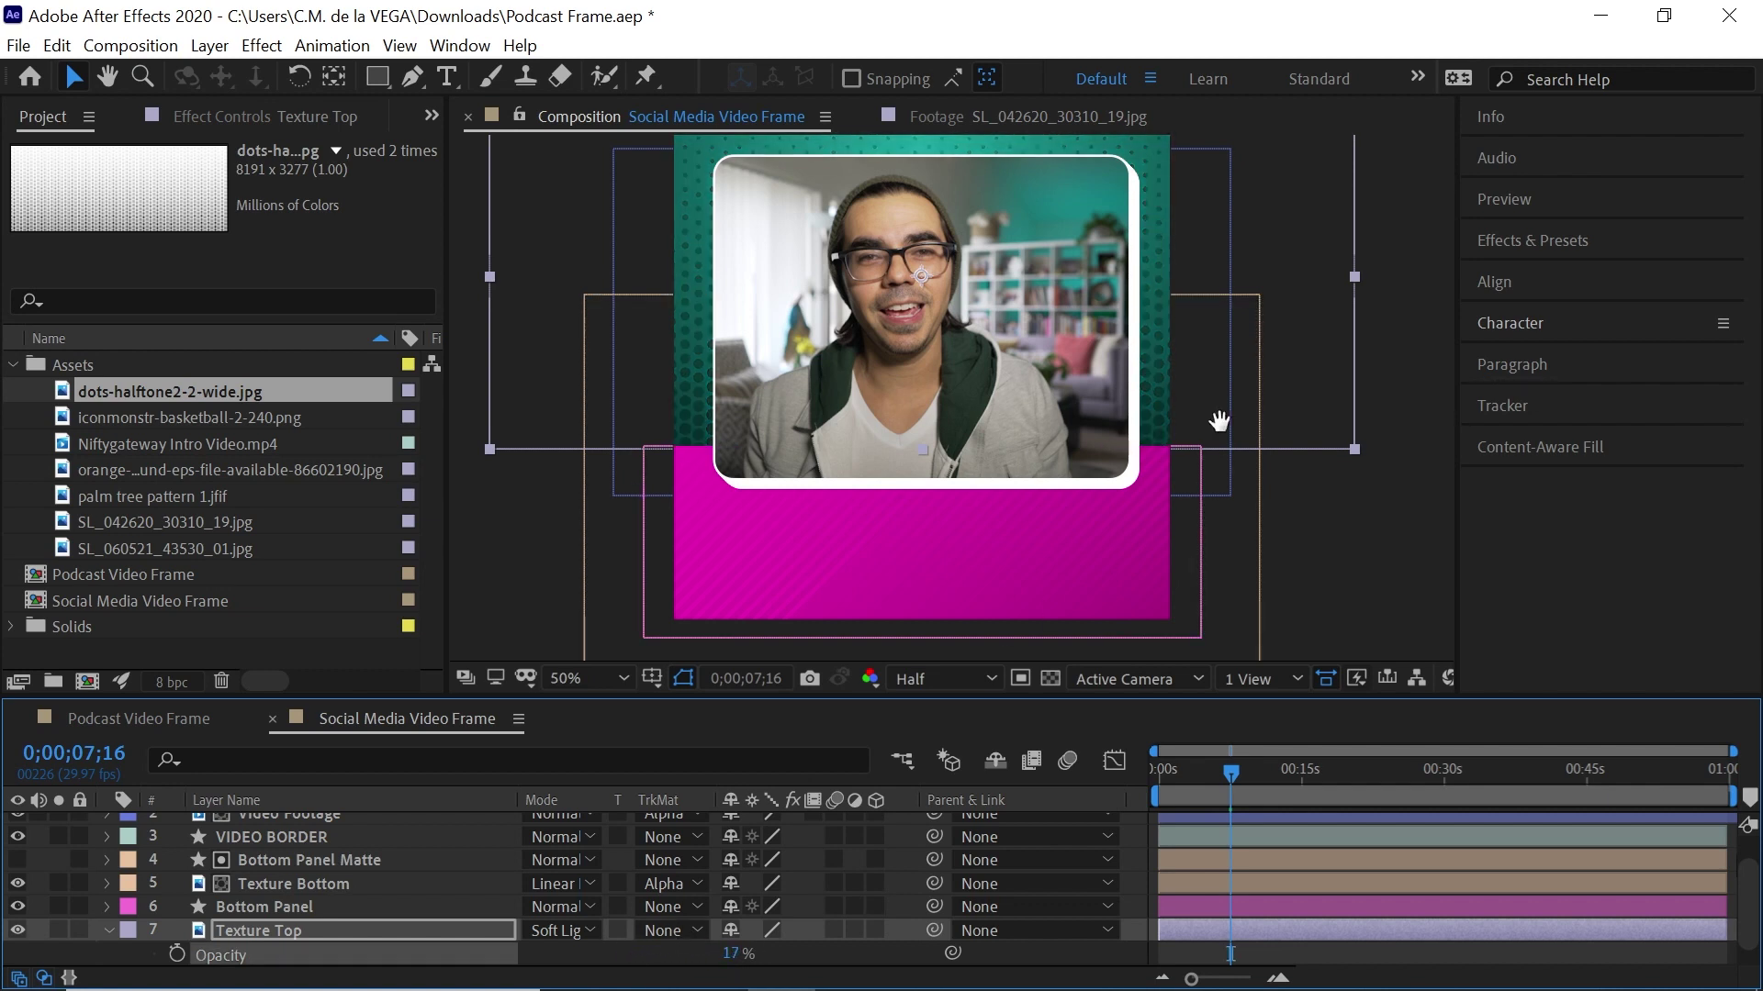
drag(1304, 421, 1283, 433)
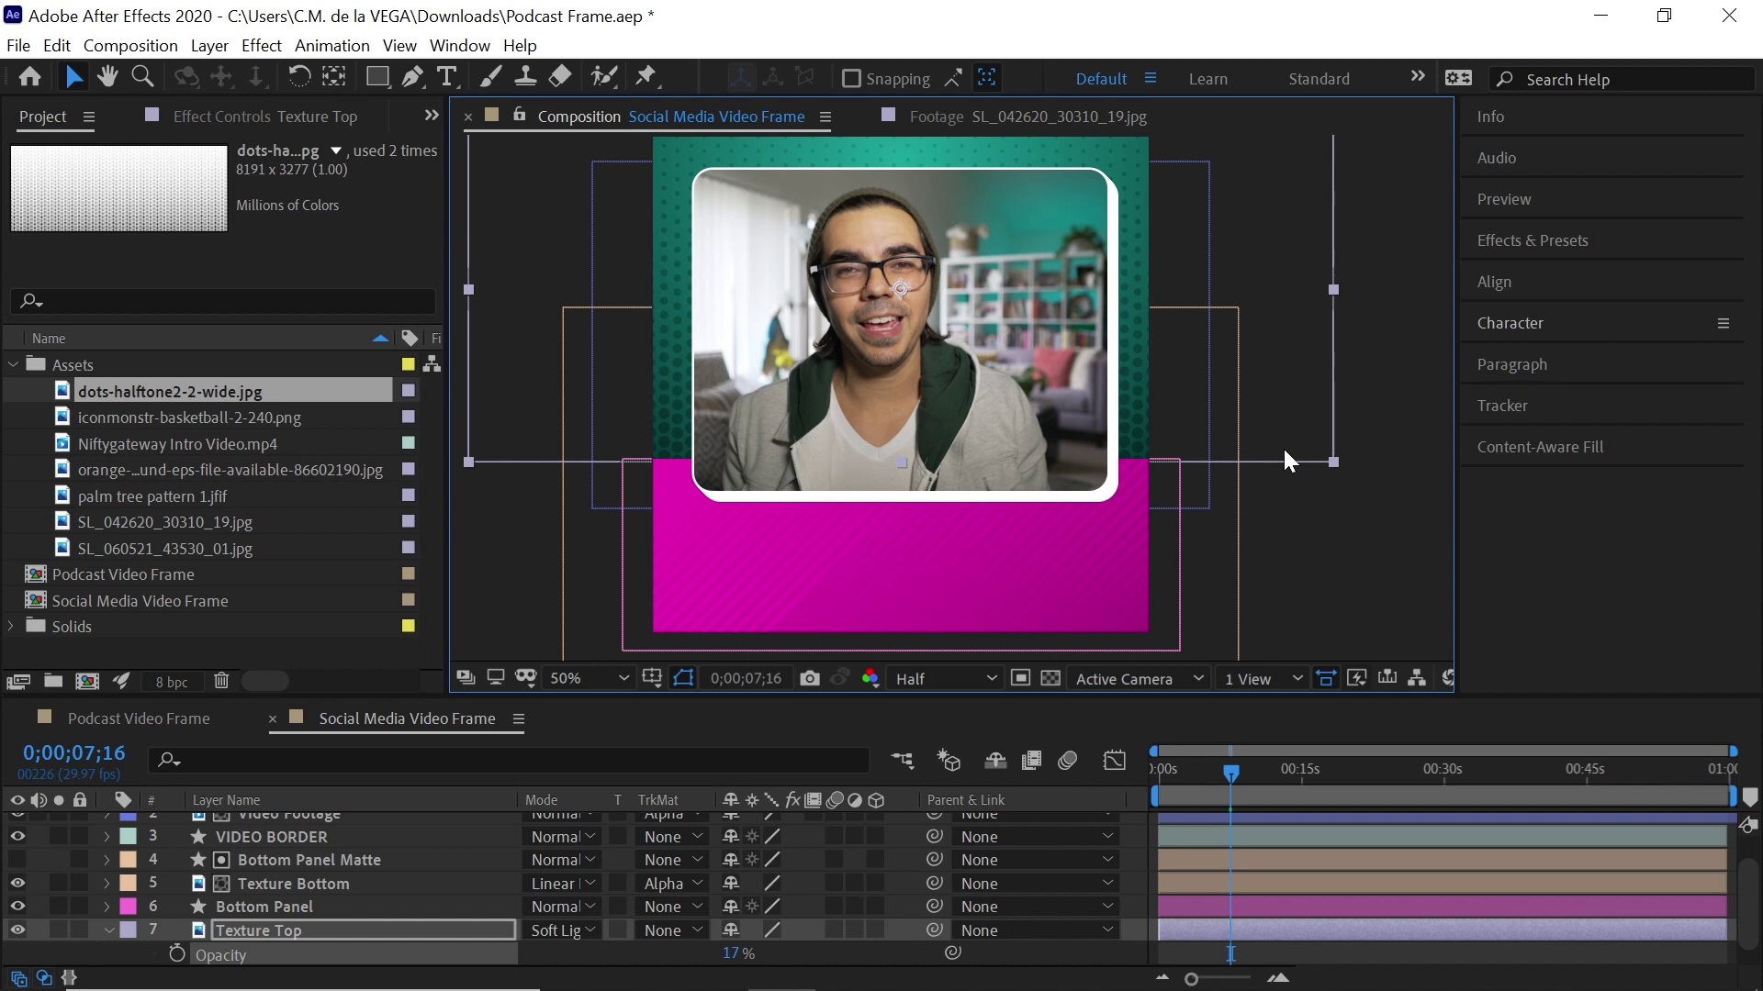
Replace Texture Top's source footage with palm tree pattern 1.jfif
click(301, 926)
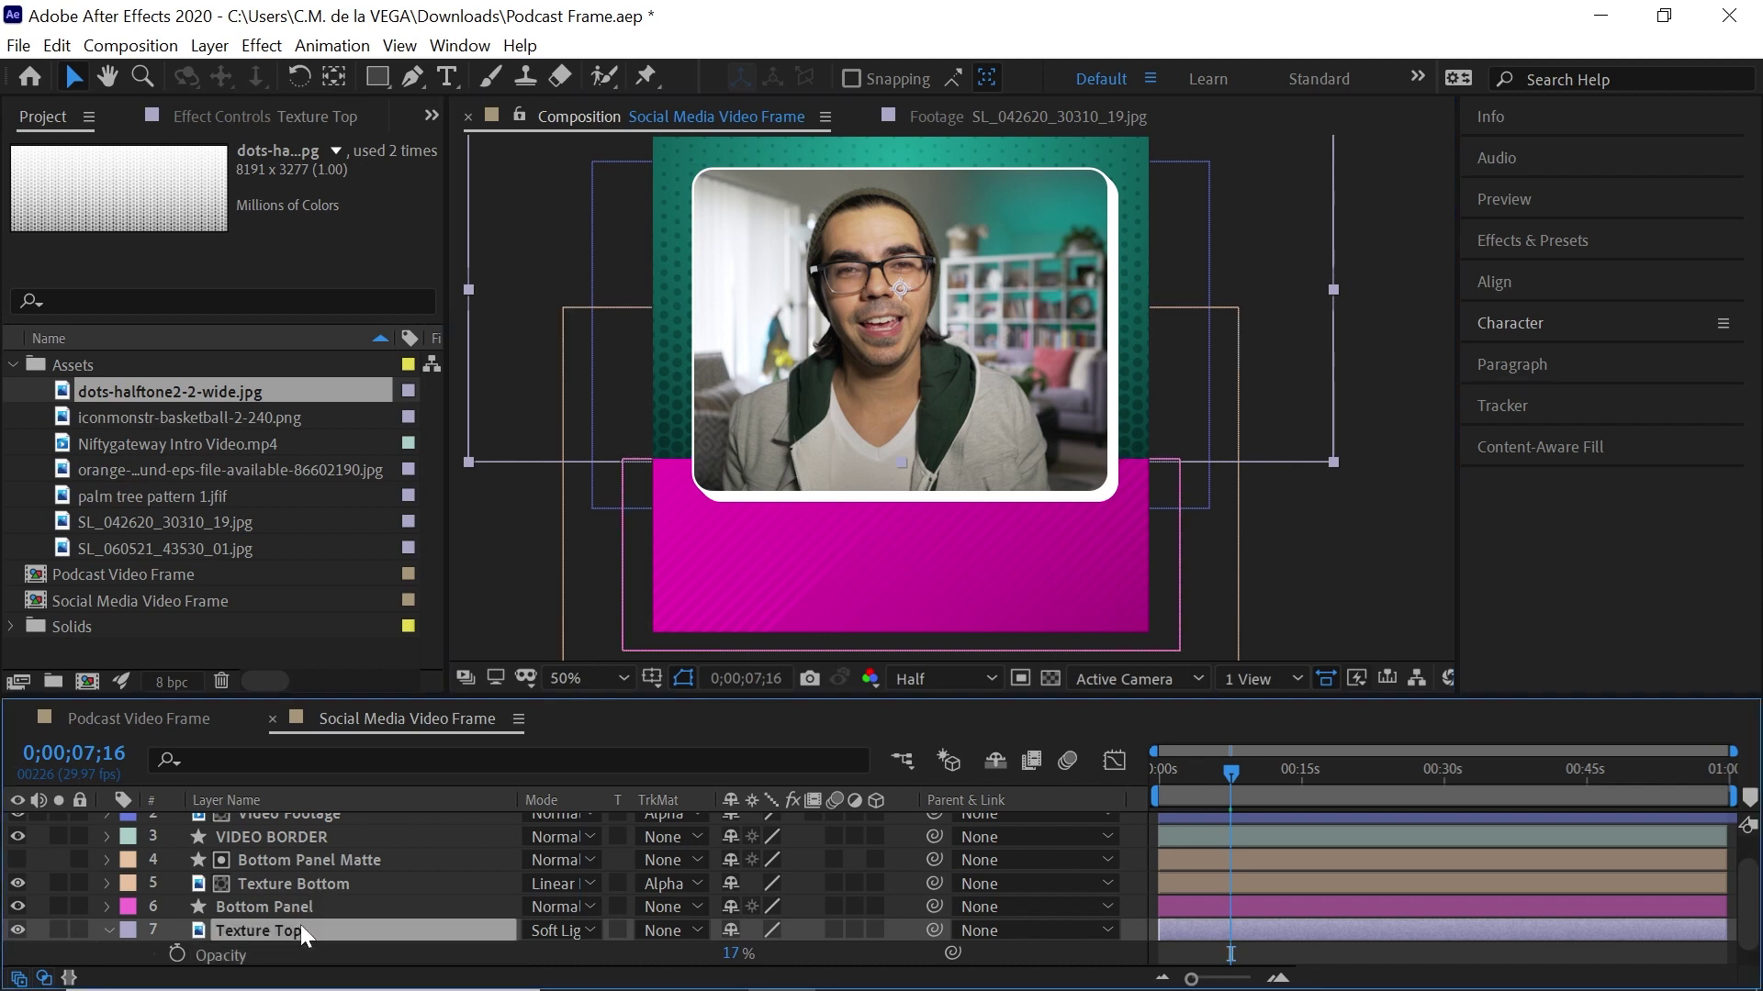
click(205, 498)
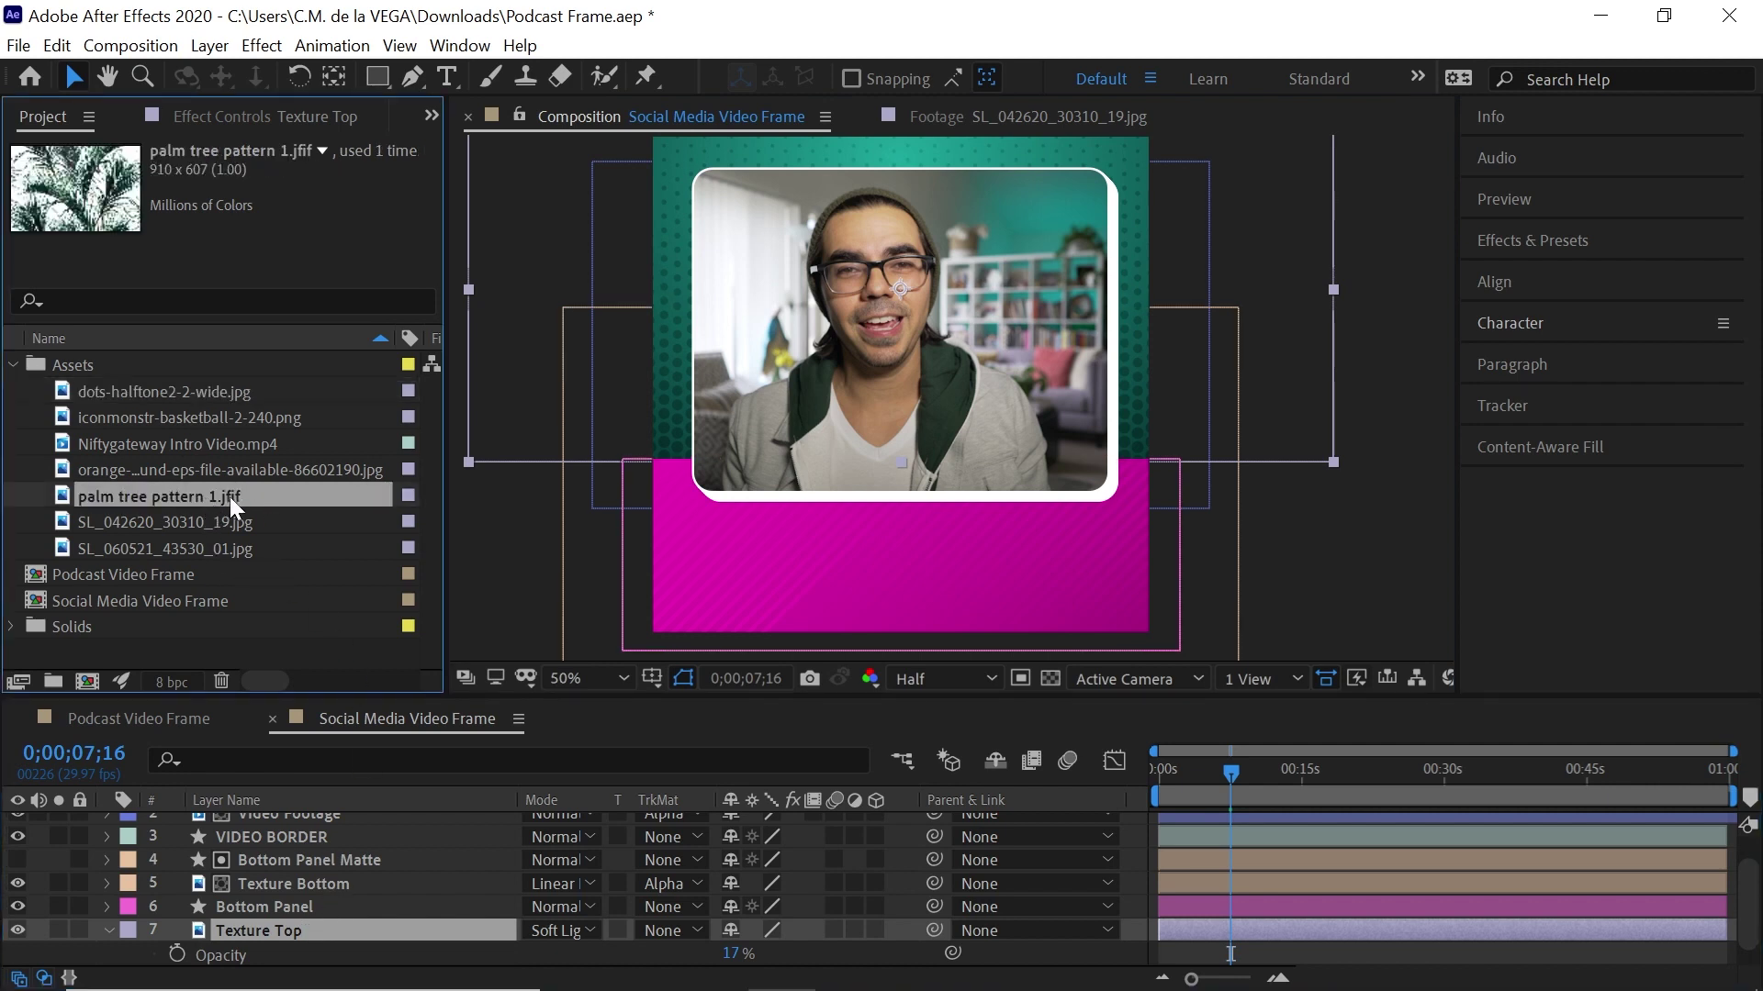
click(323, 929)
key(t)
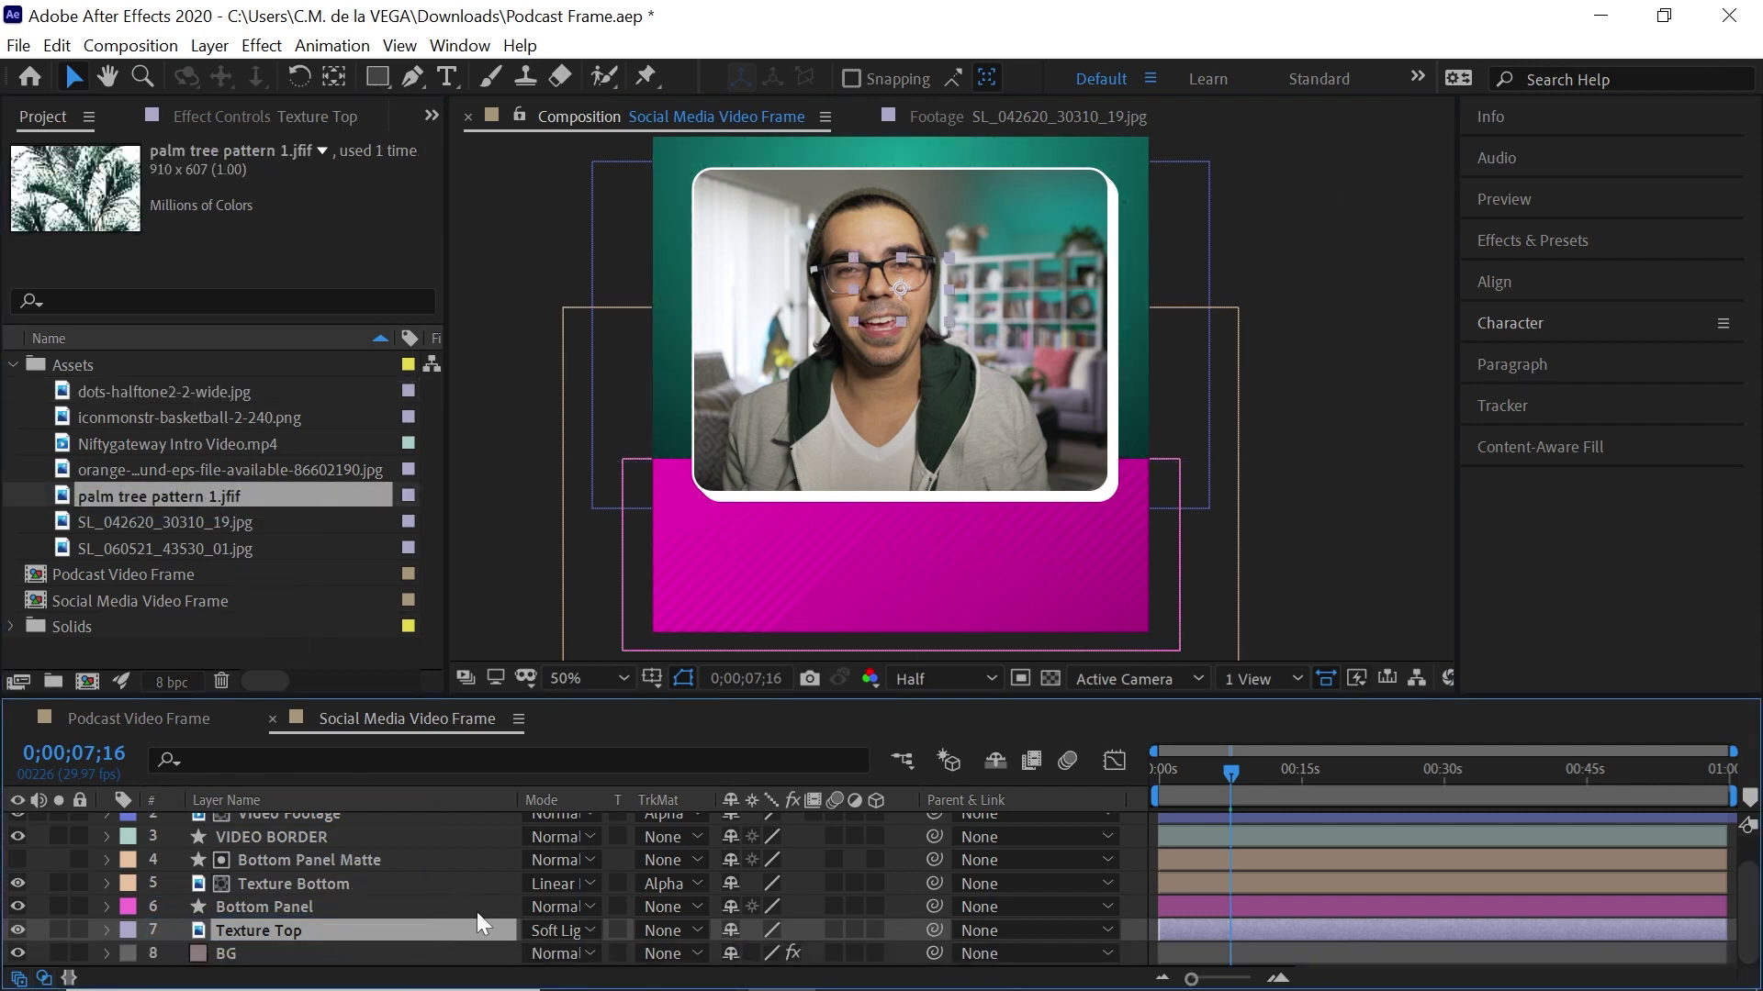
key(s)
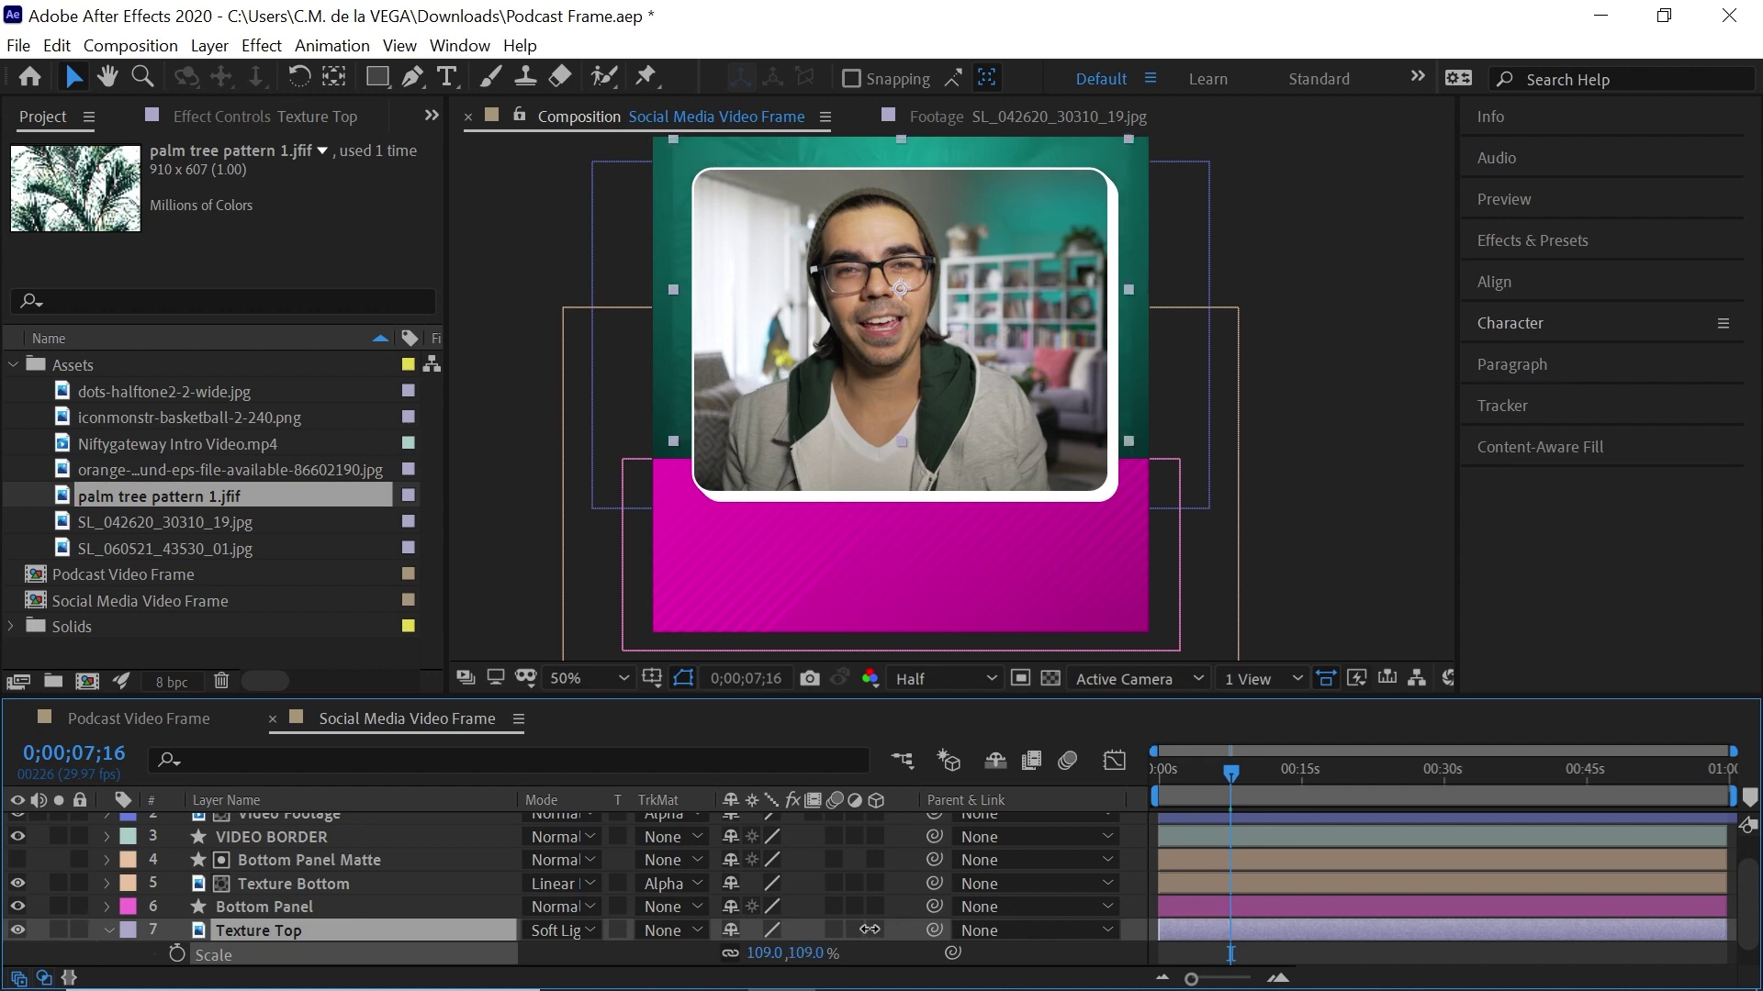
Raise Texture Top's opacity to 100%
key(t)
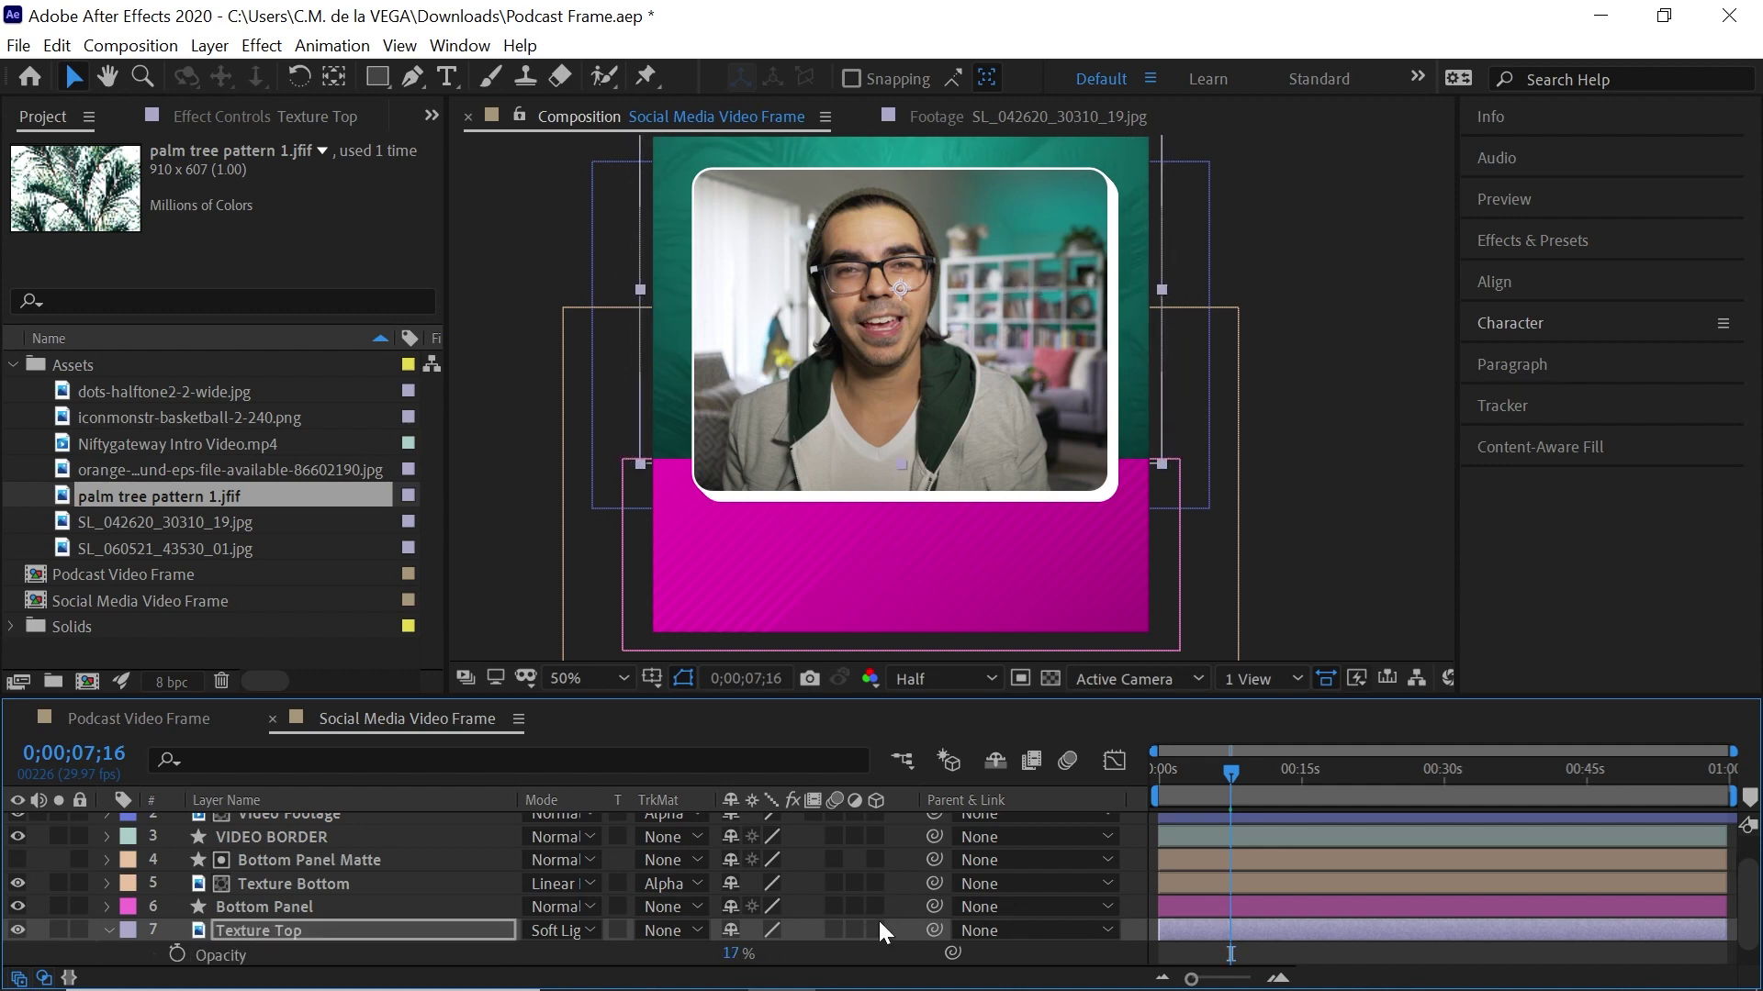
drag(734, 954, 958, 820)
key(h)
drag(985, 600, 971, 592)
key(v)
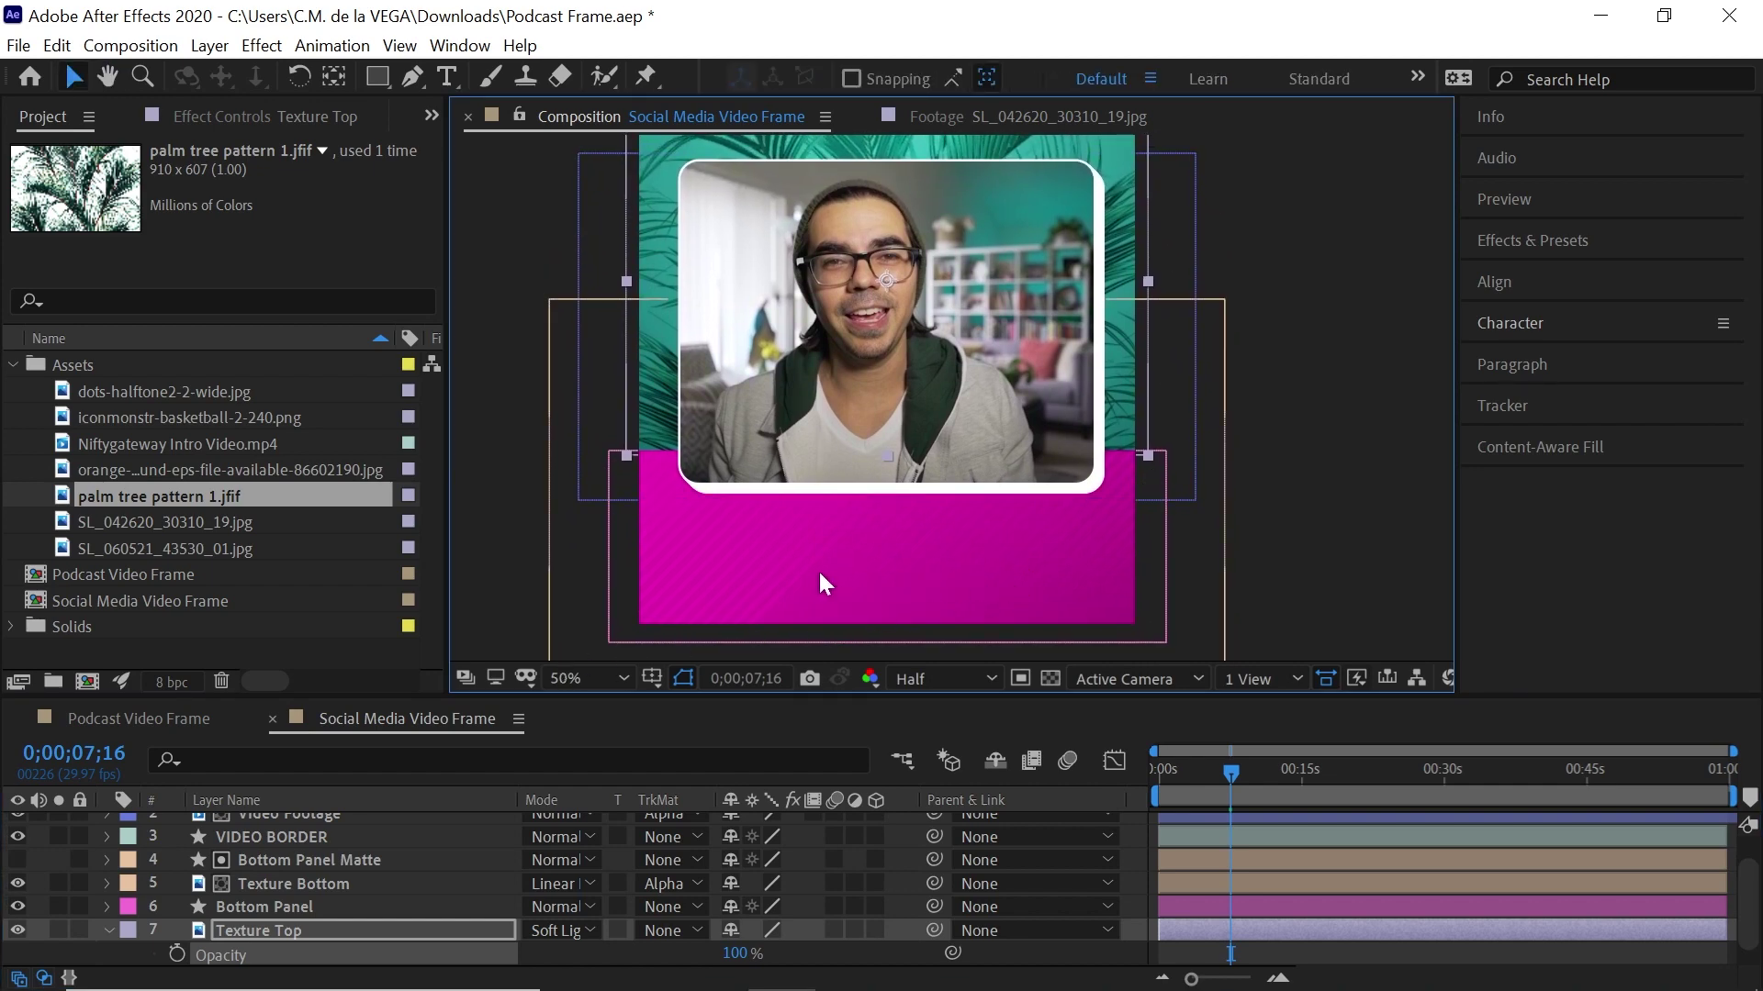
Check the Podcast Video Frame comp for reference, then return to Social Media Video Frame
click(224, 716)
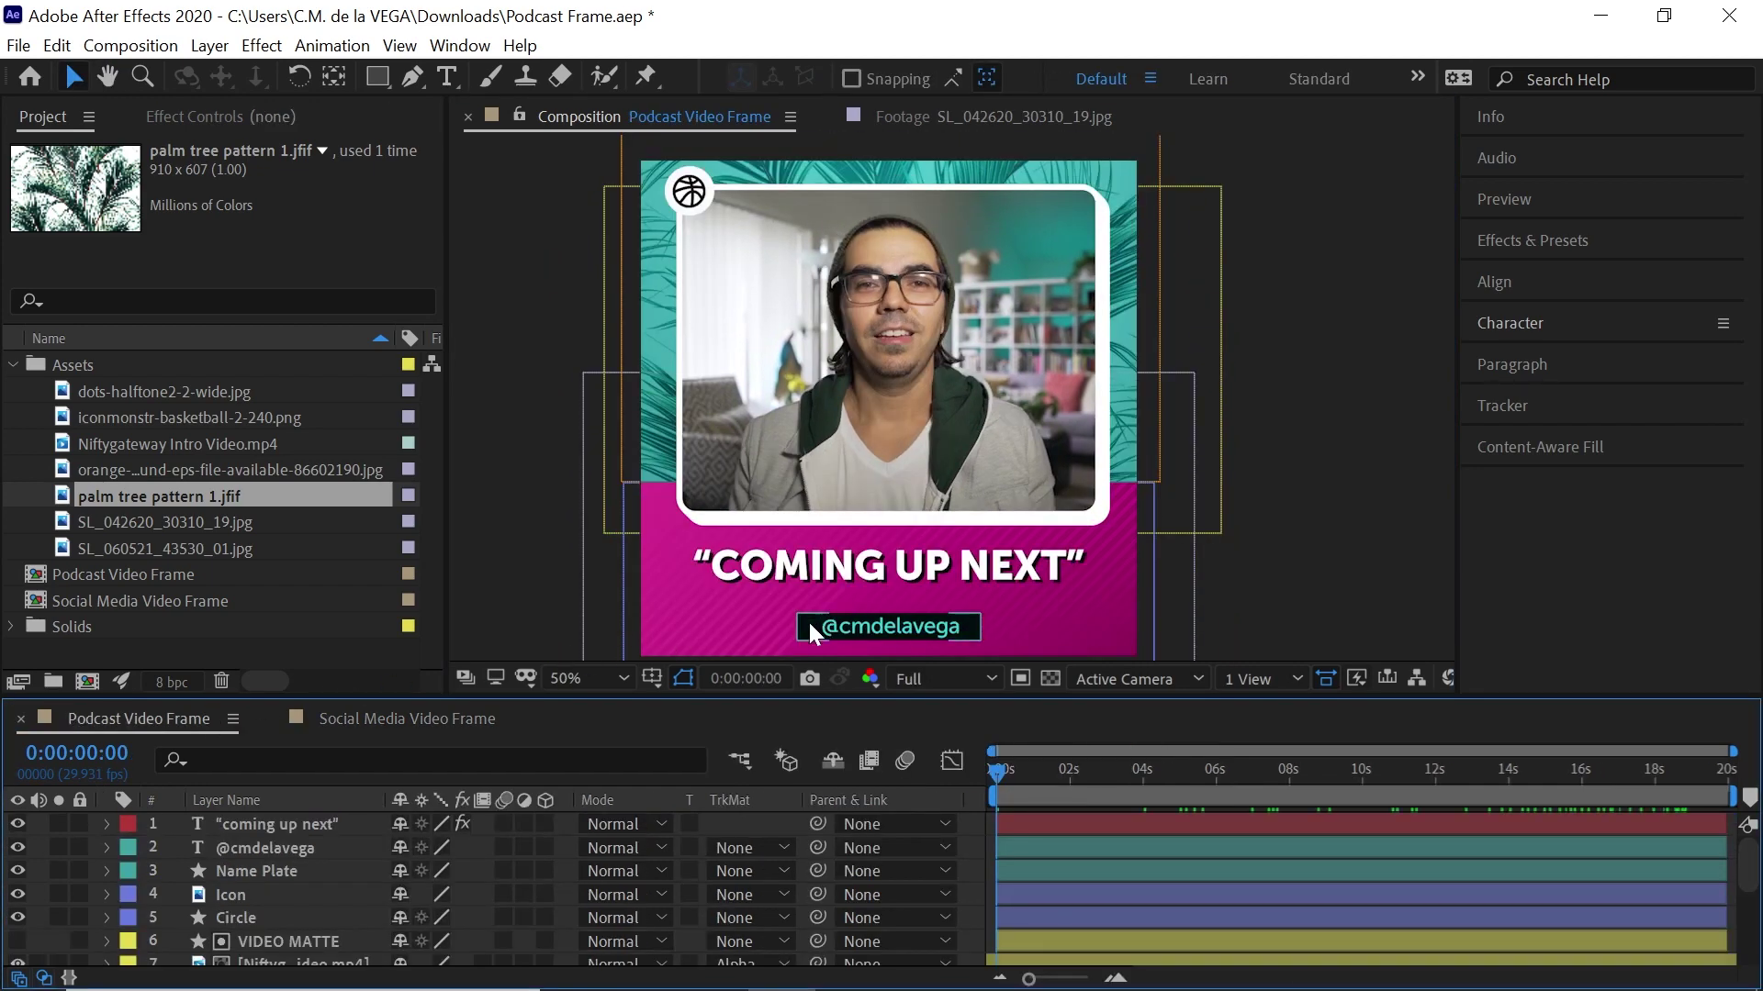
click(459, 716)
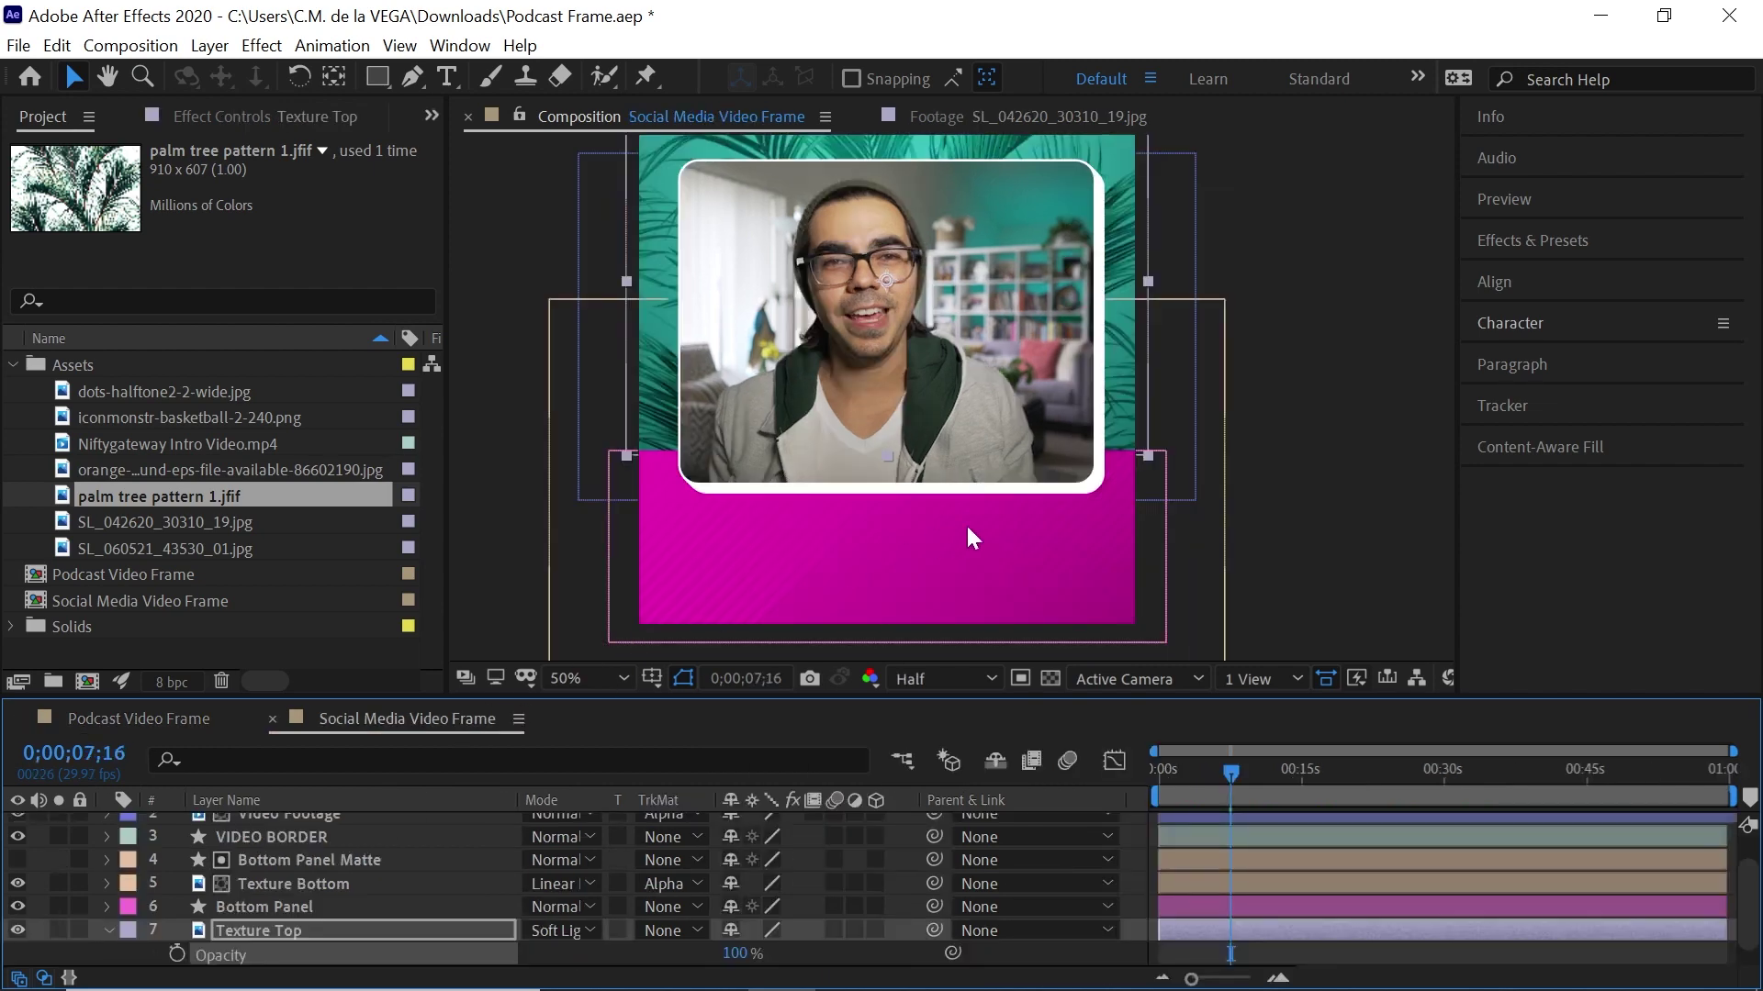
click(965, 532)
click(106, 930)
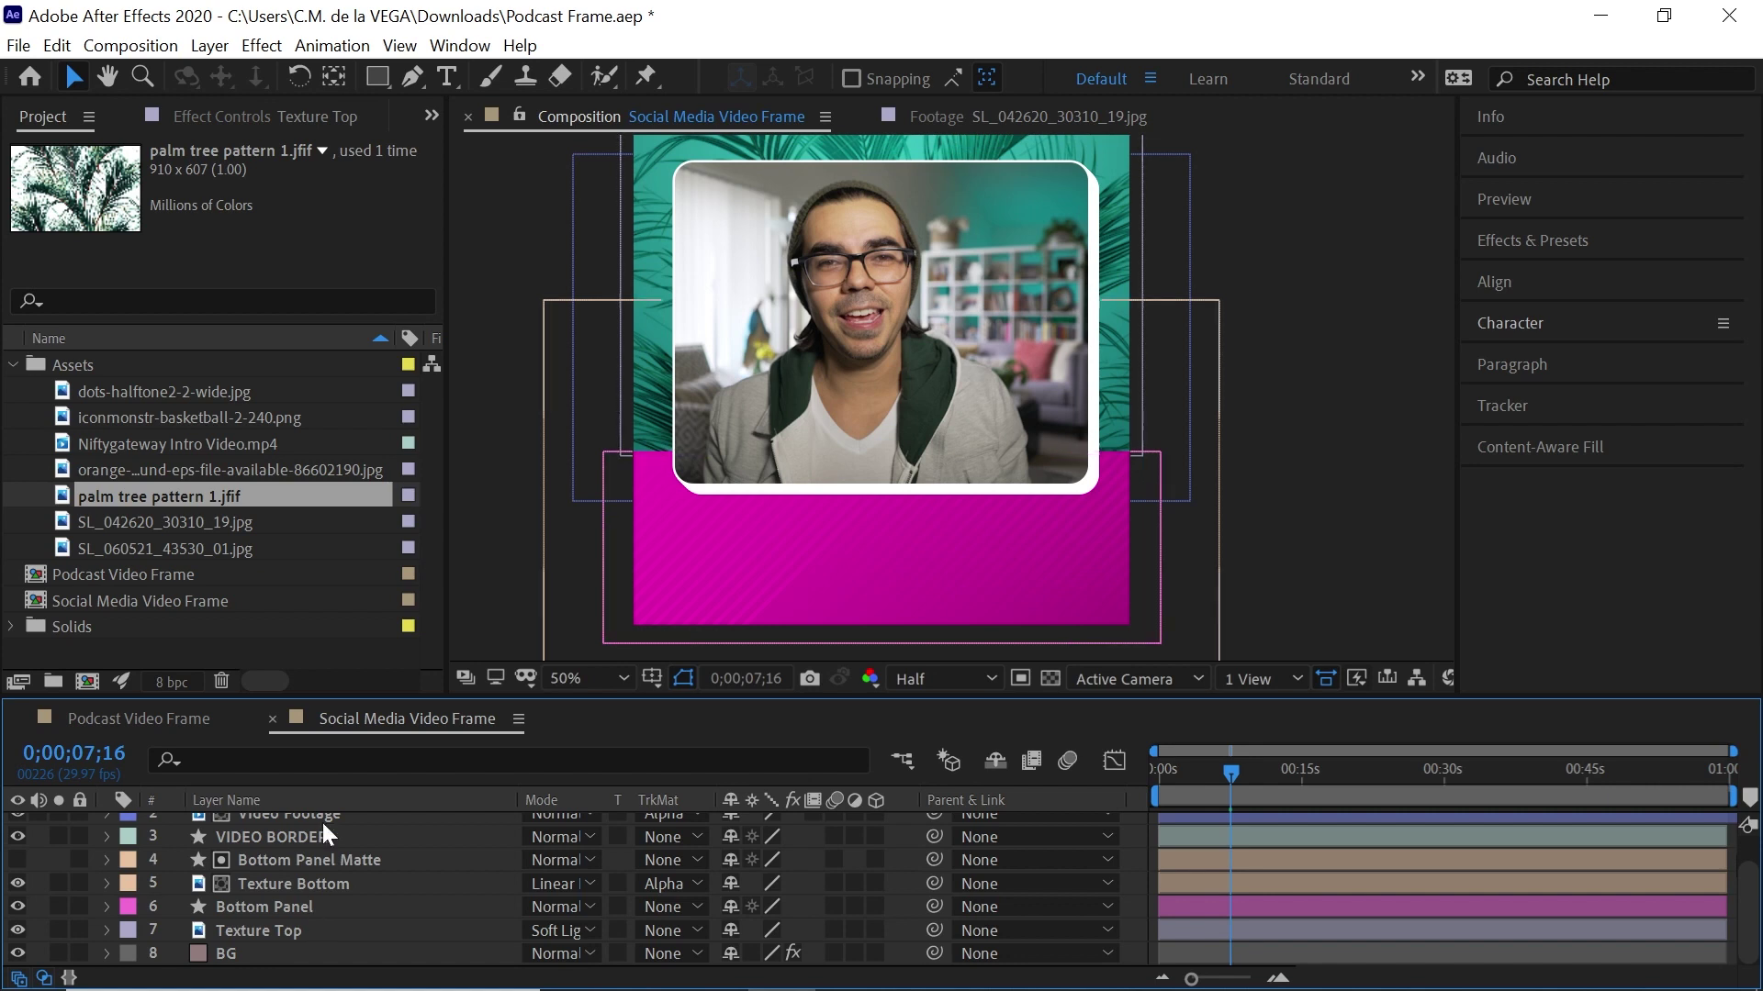
Draw a rectangle bar near the magenta panel's bottom and fill it pure black
click(376, 77)
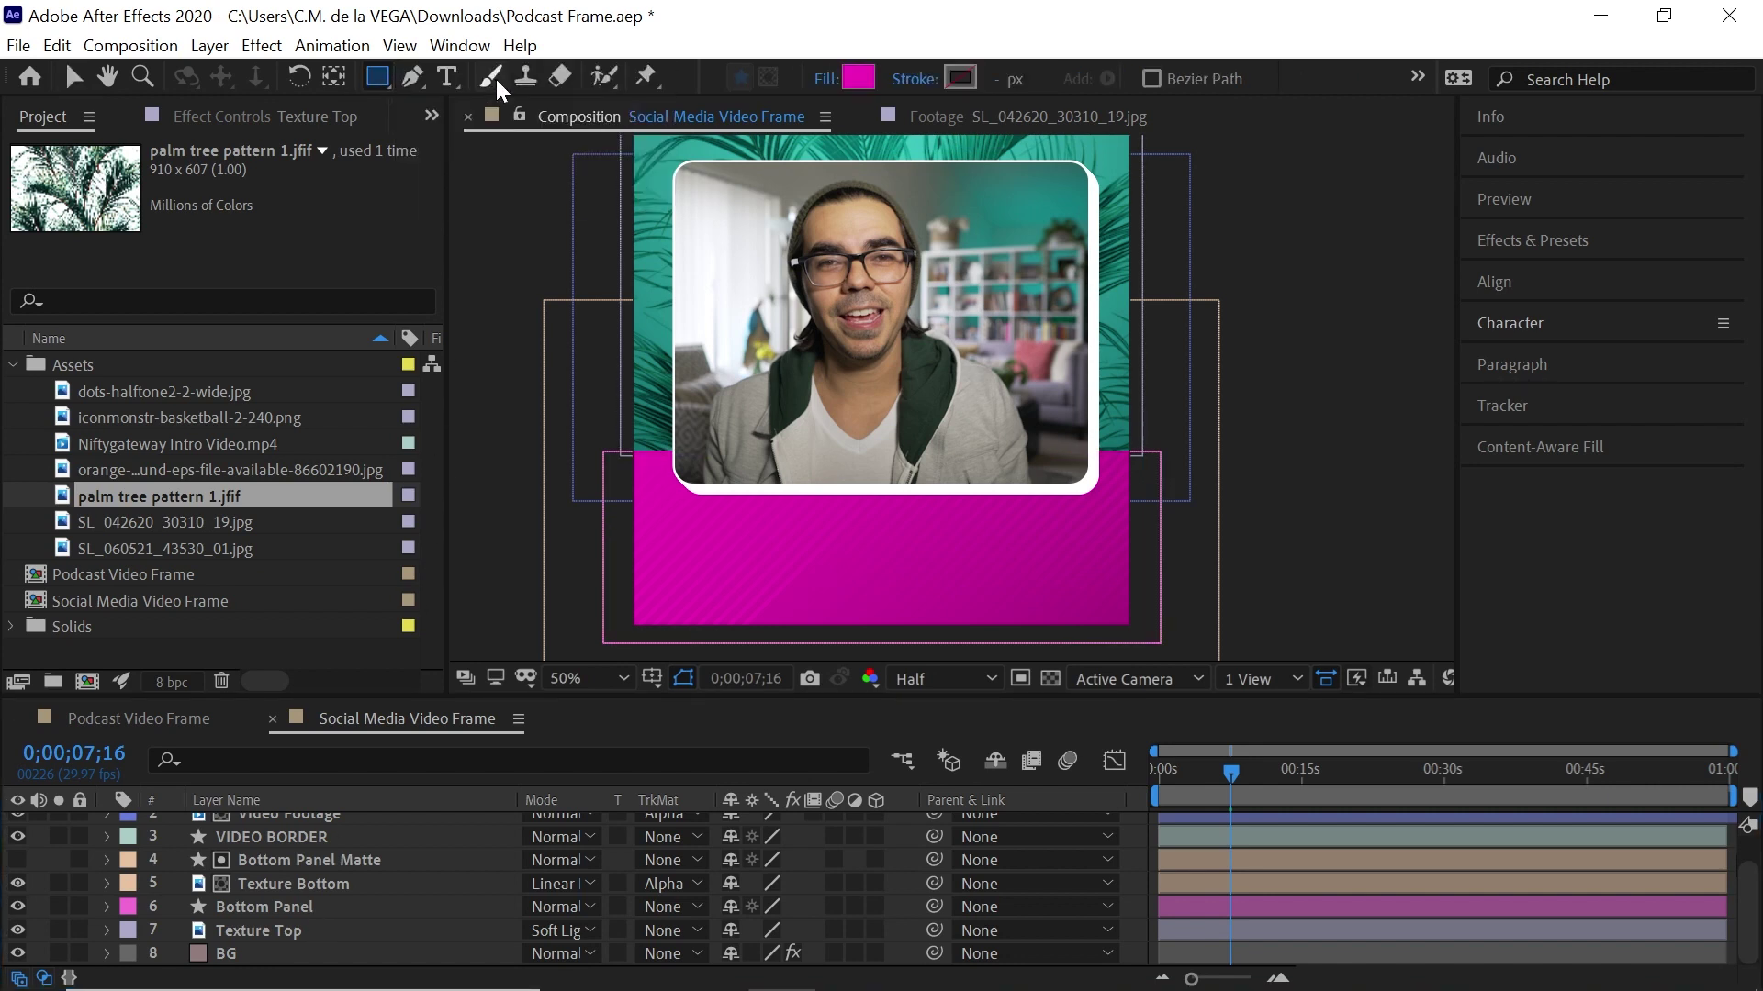
drag(758, 576, 1009, 611)
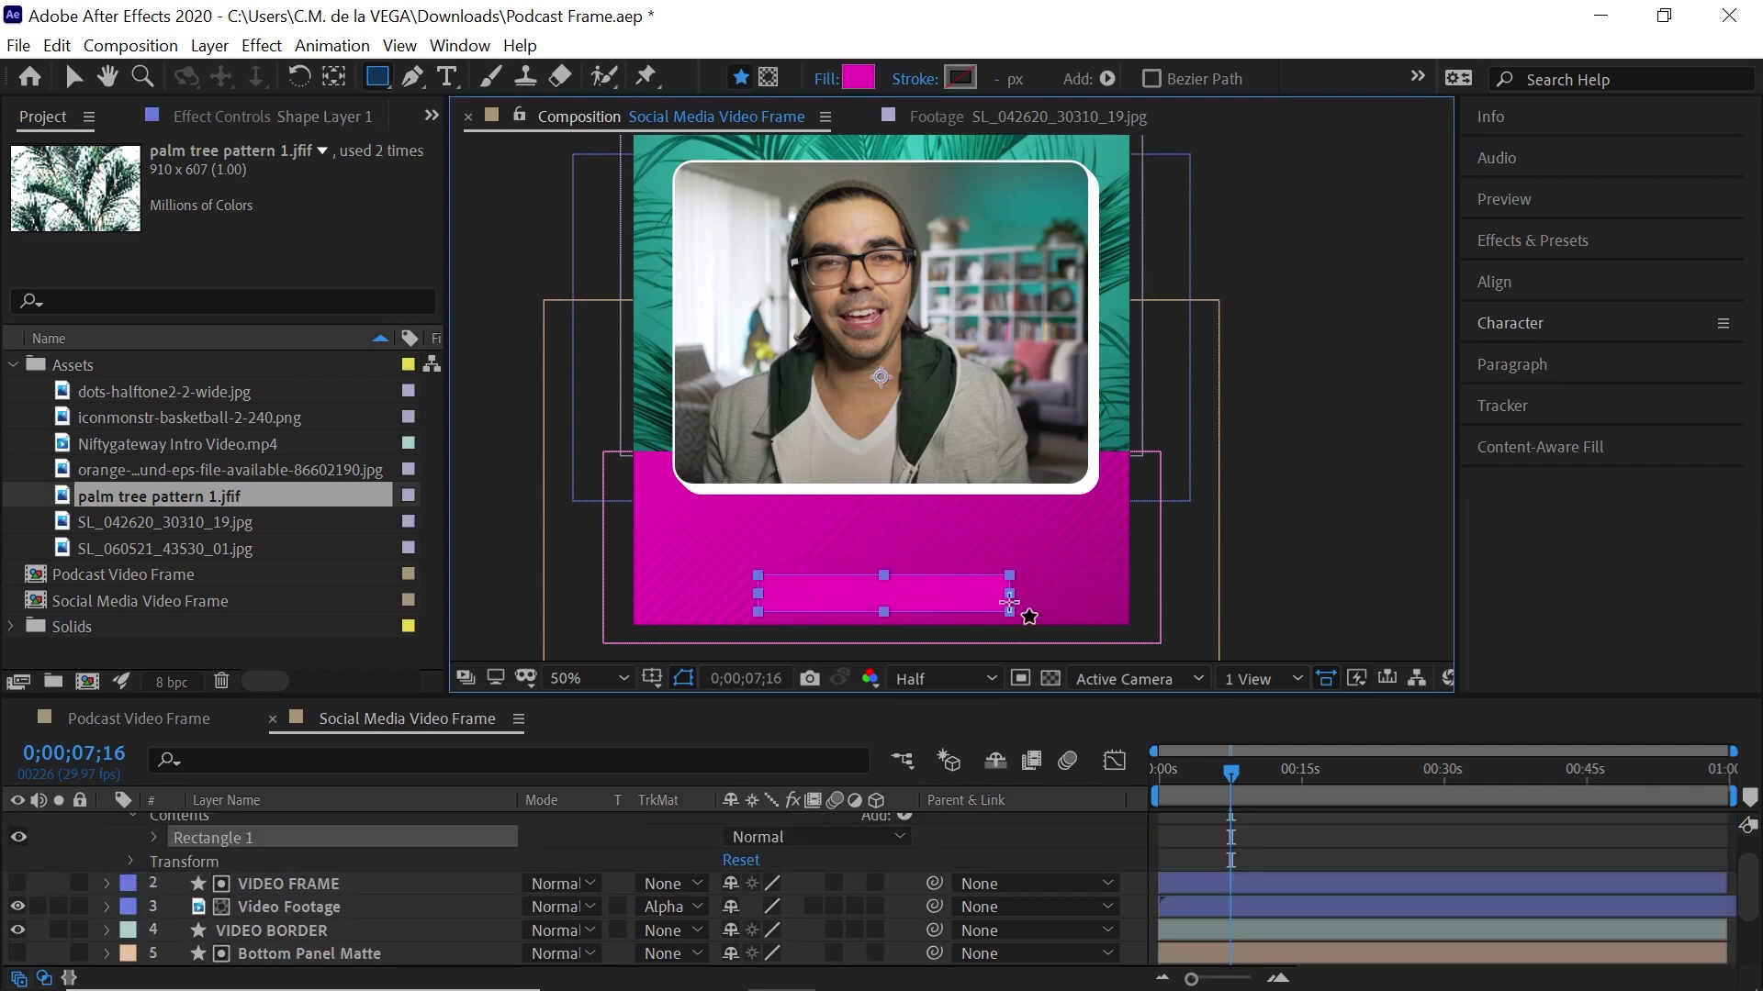
click(854, 81)
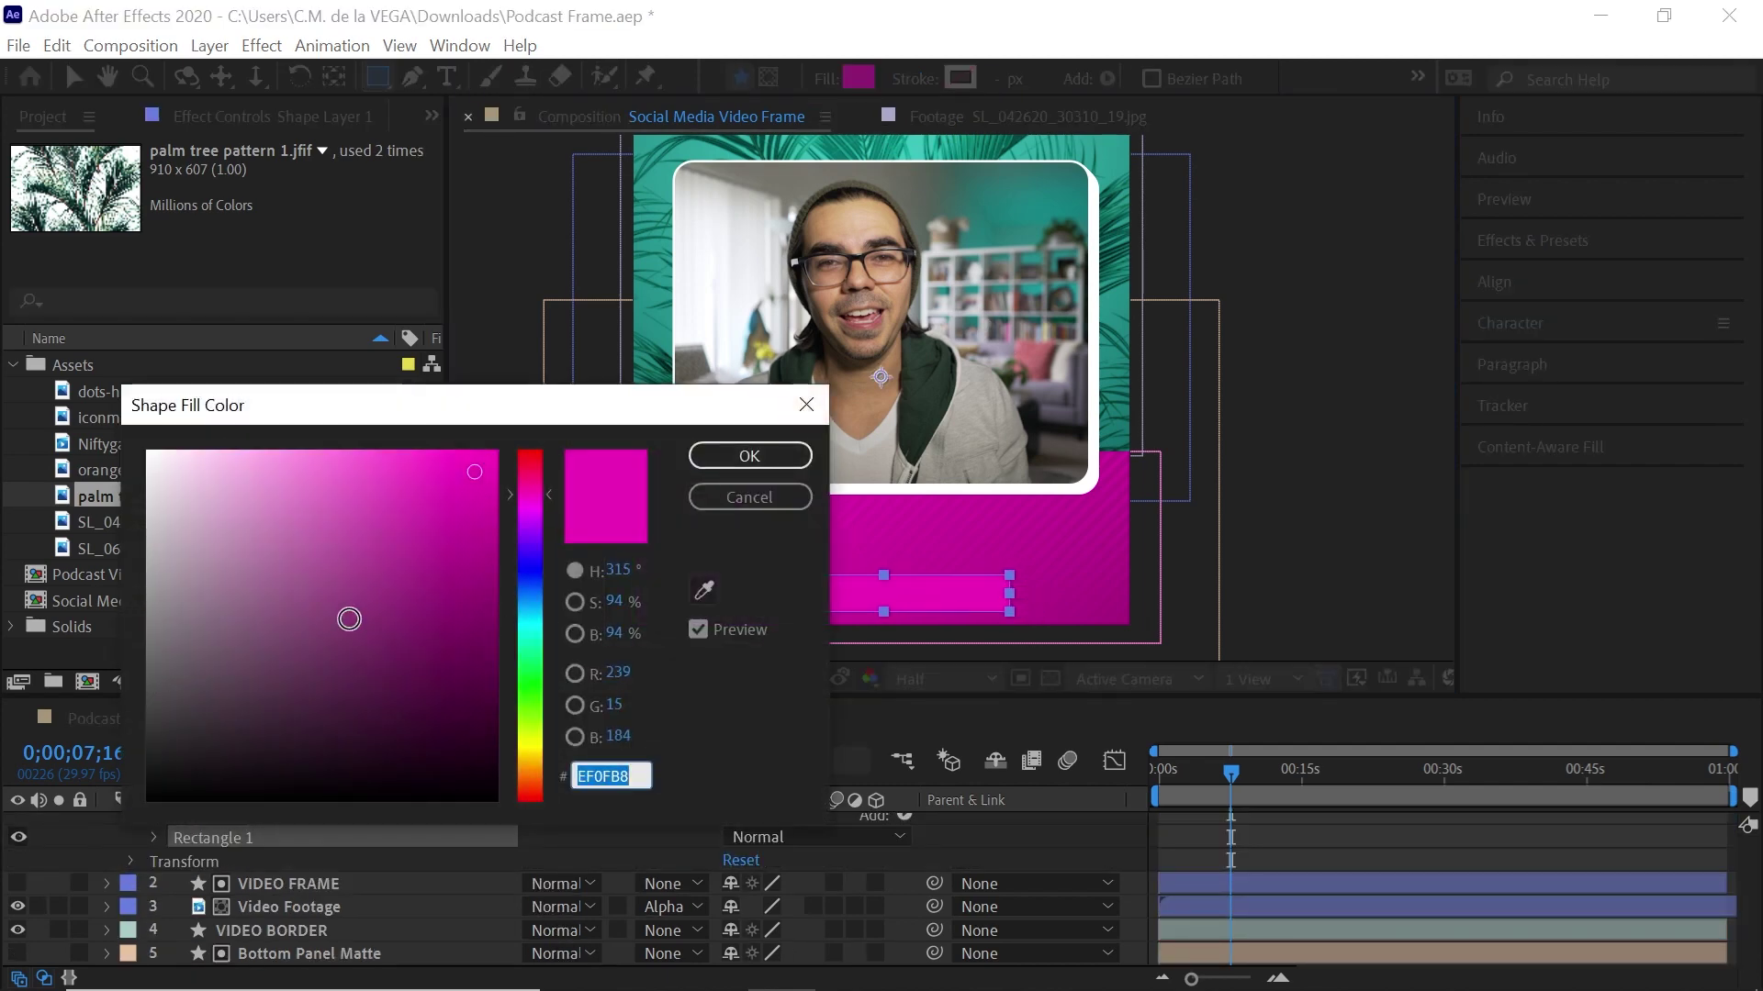
drag(346, 618, 85, 867)
click(748, 456)
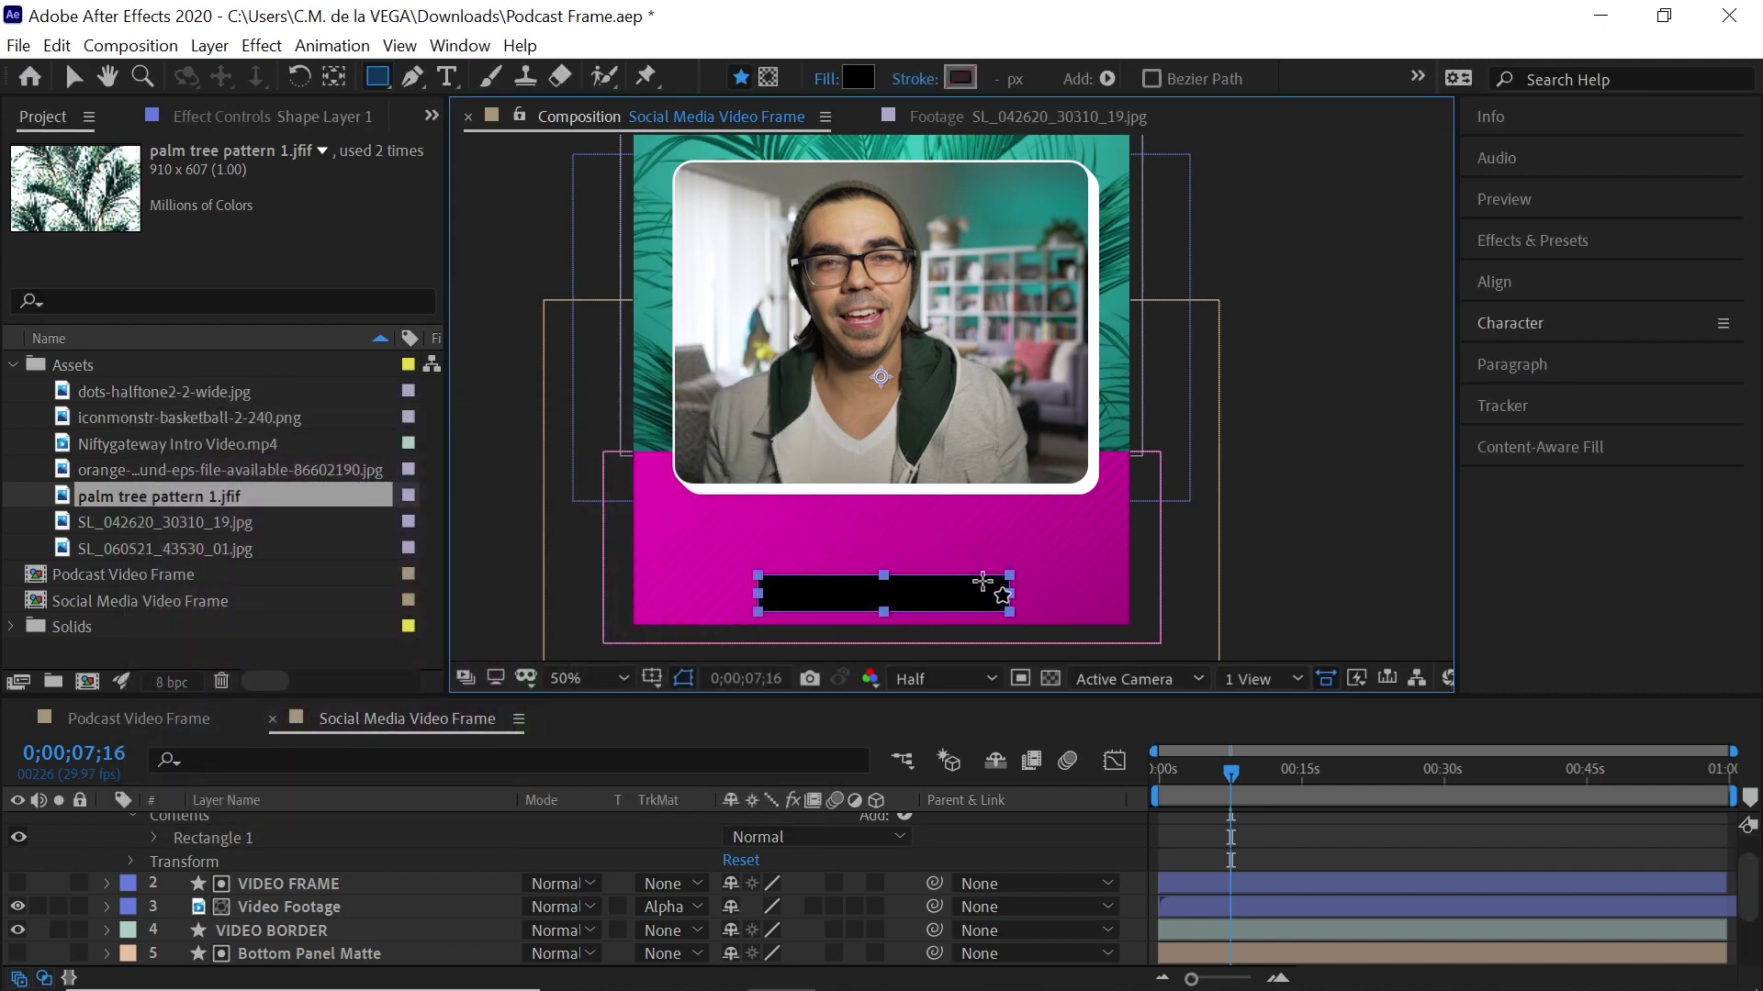
click(447, 76)
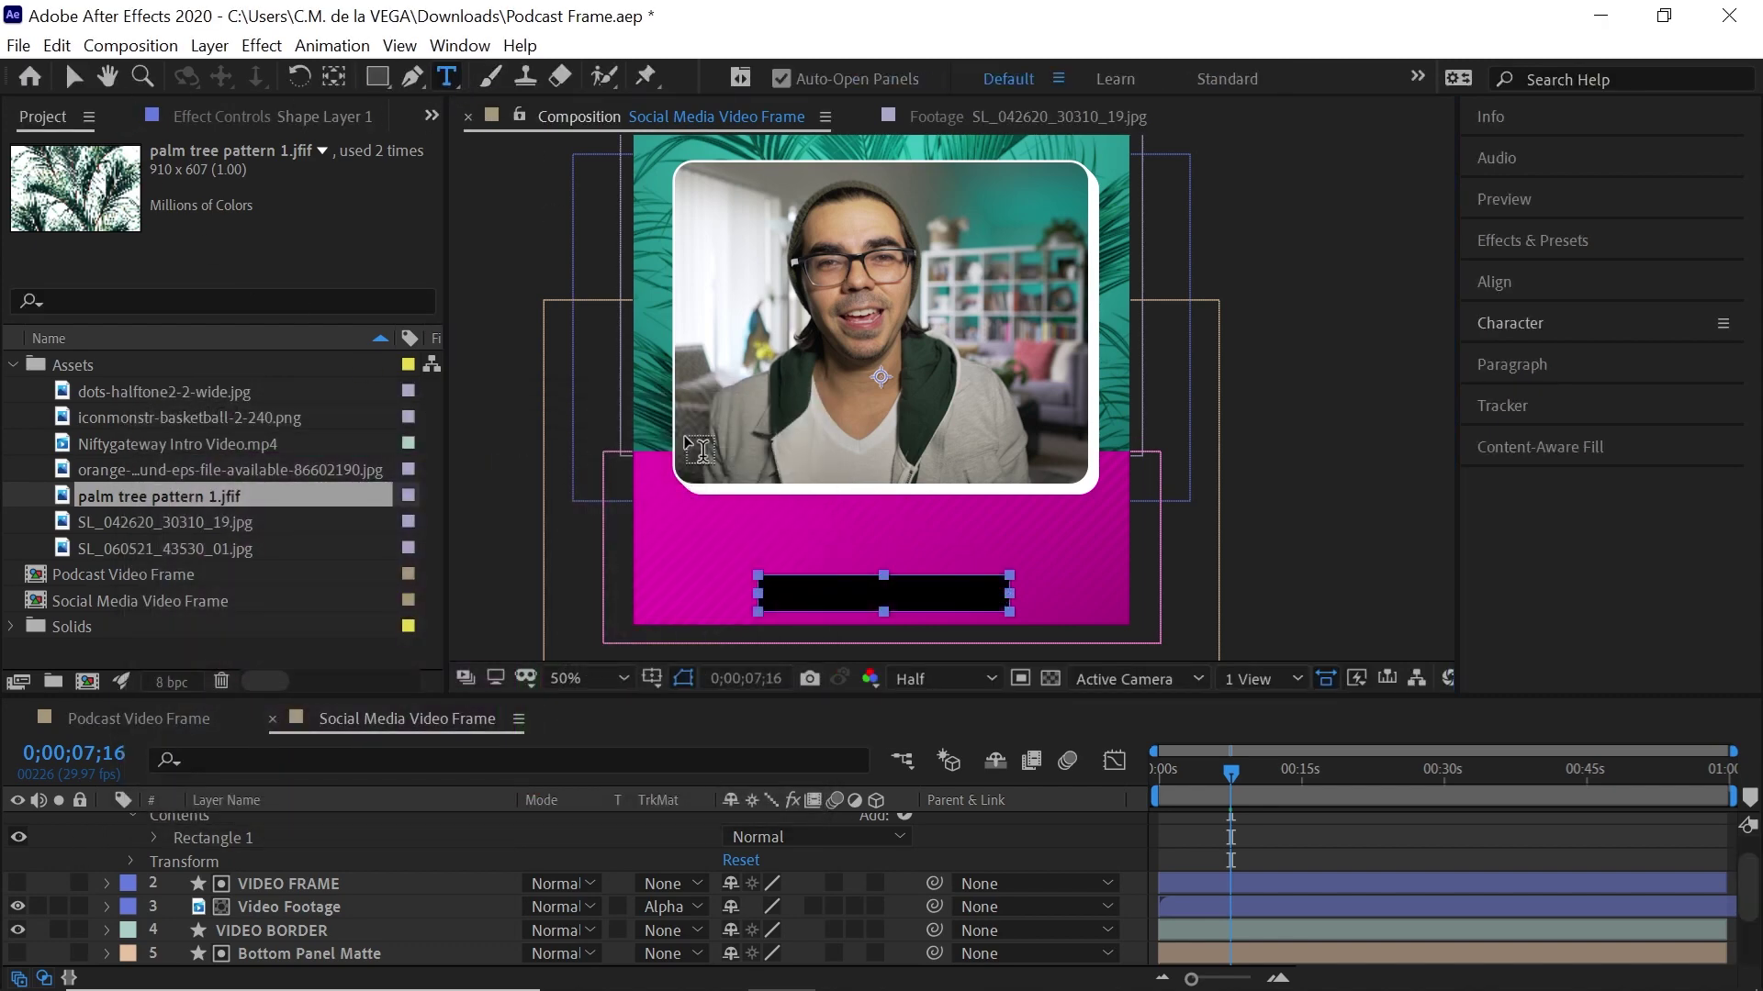
click(804, 592)
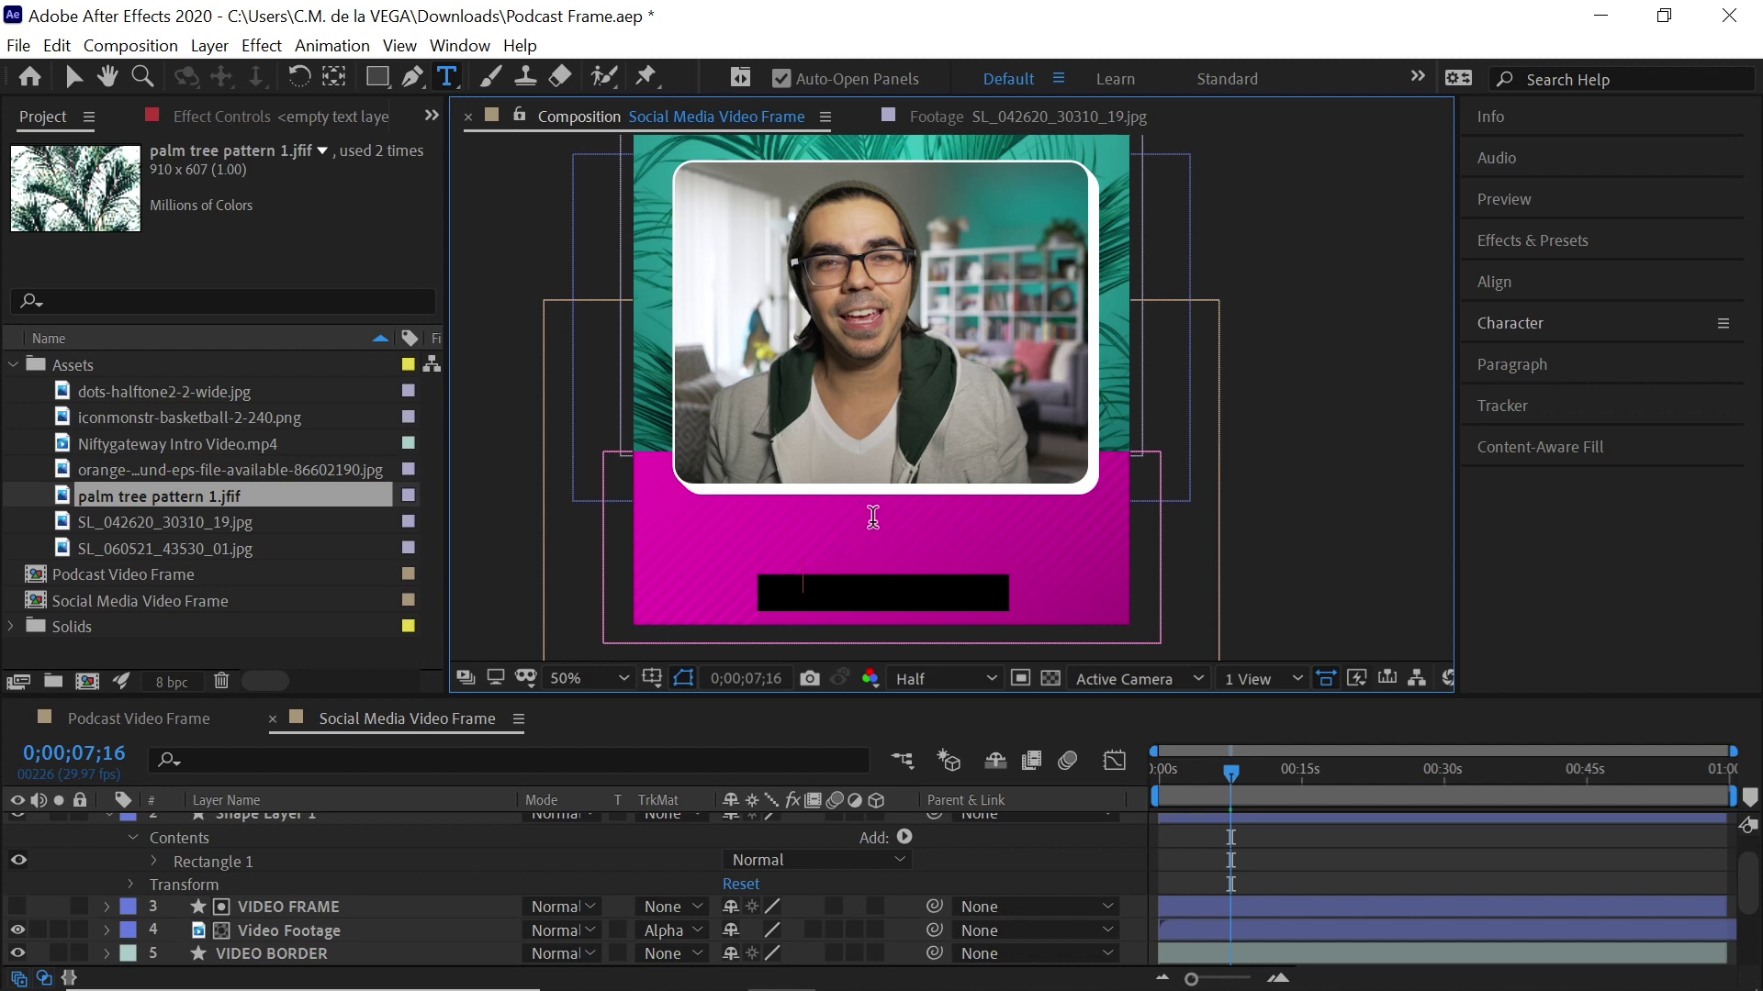
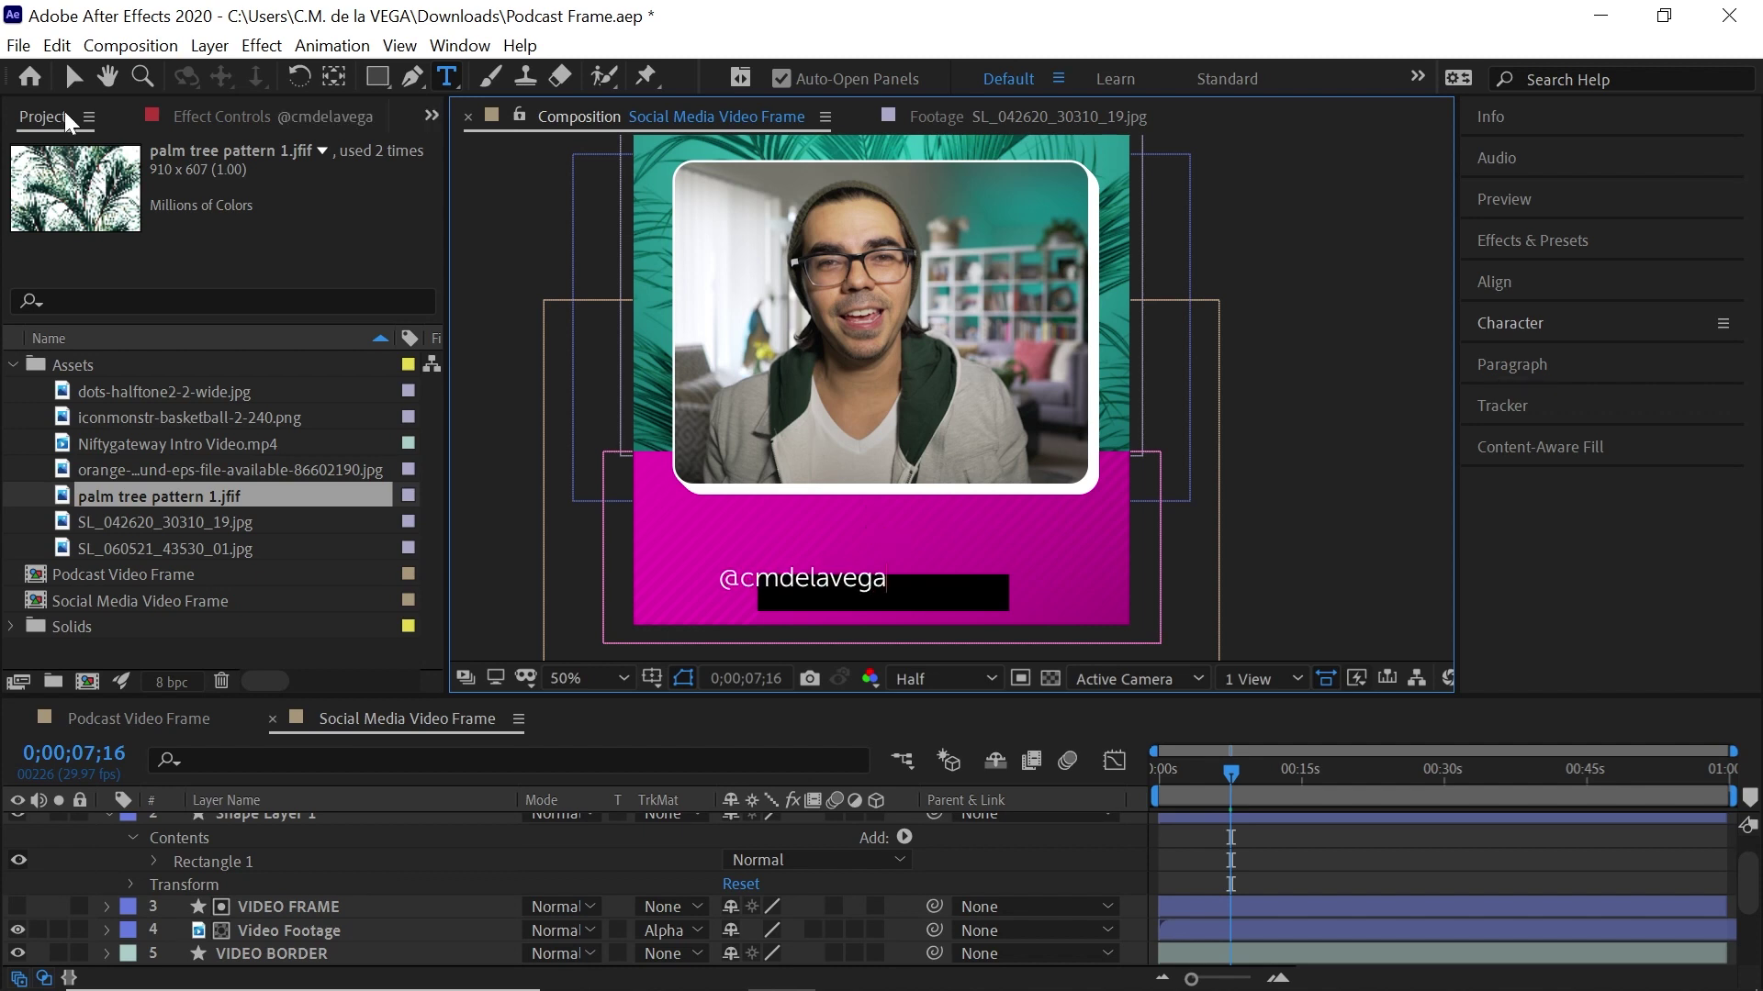
click(74, 76)
Set the handle in Museo Sans 300 and centre it on the black bar
click(1569, 326)
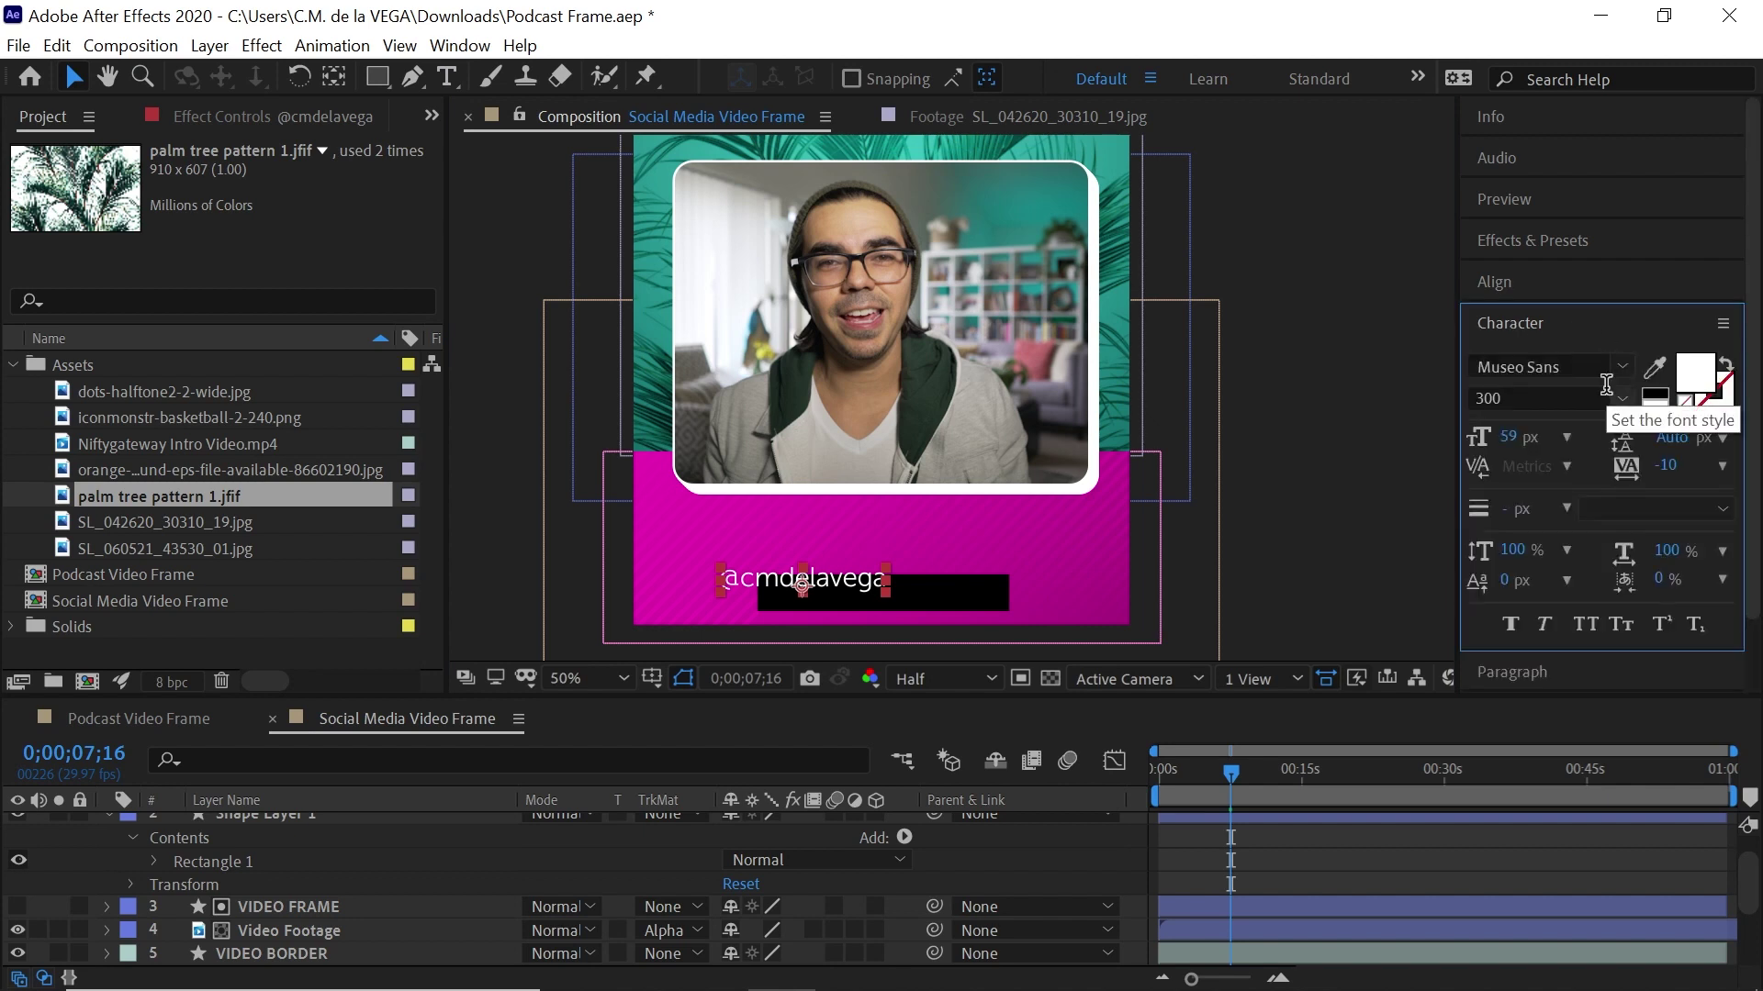
click(1591, 364)
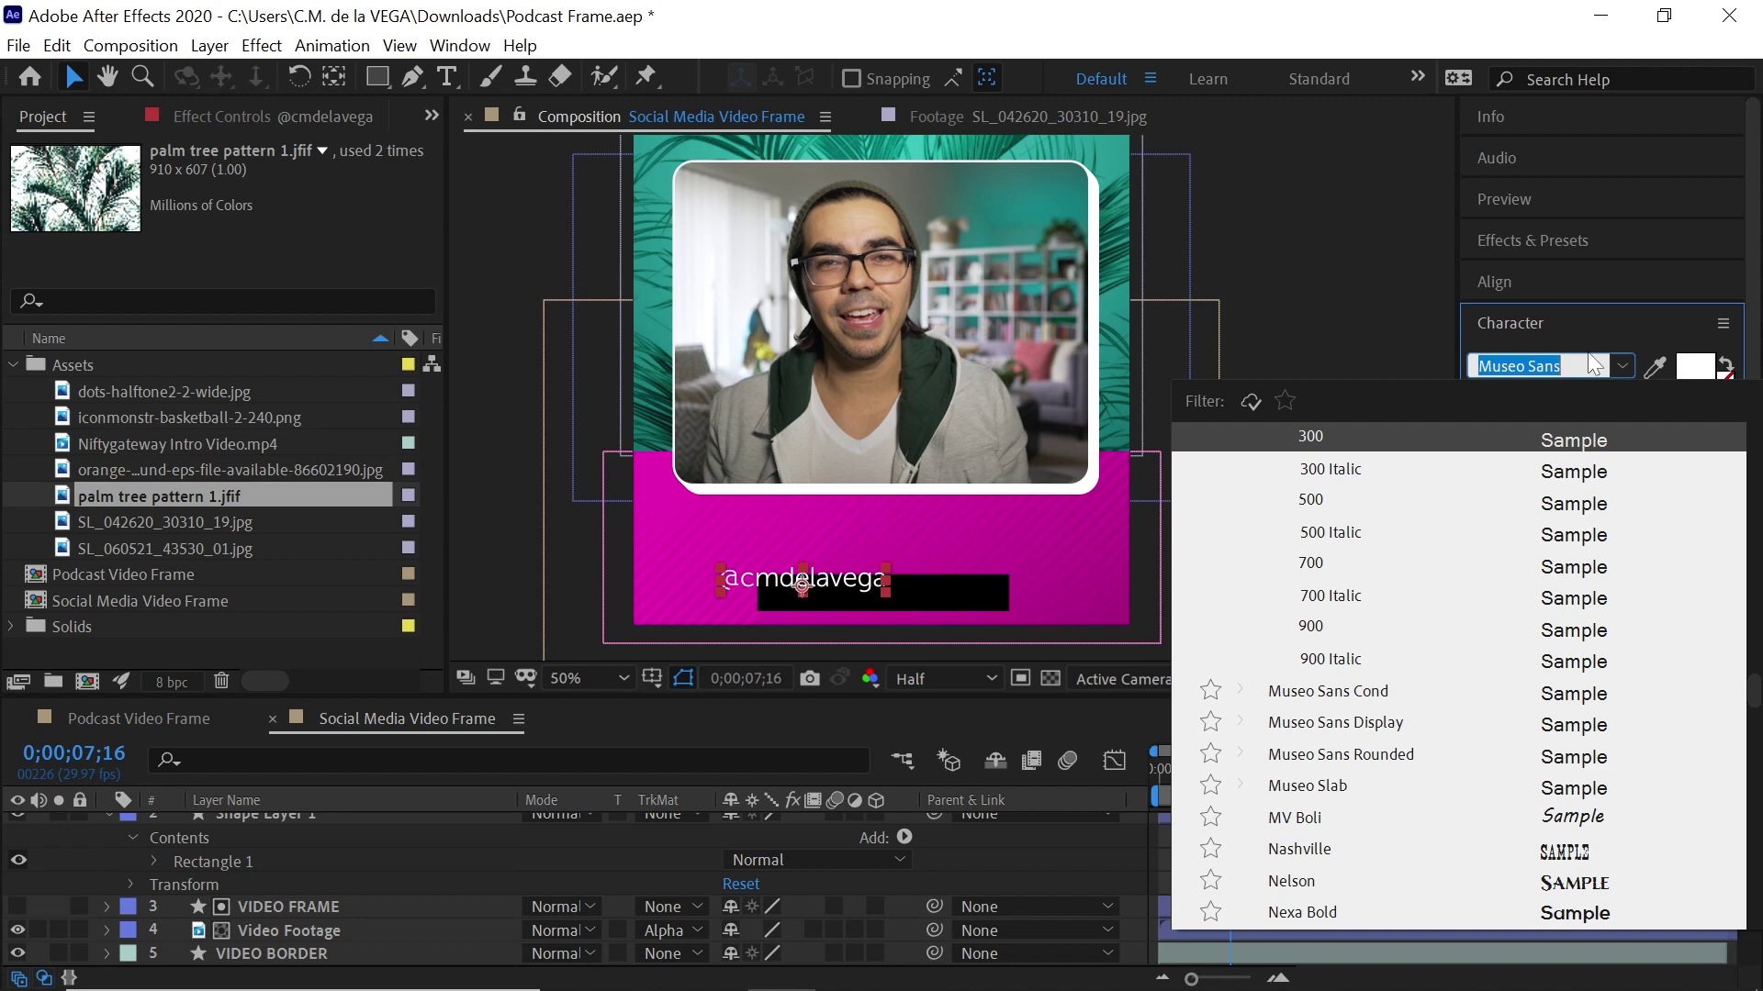
click(1755, 716)
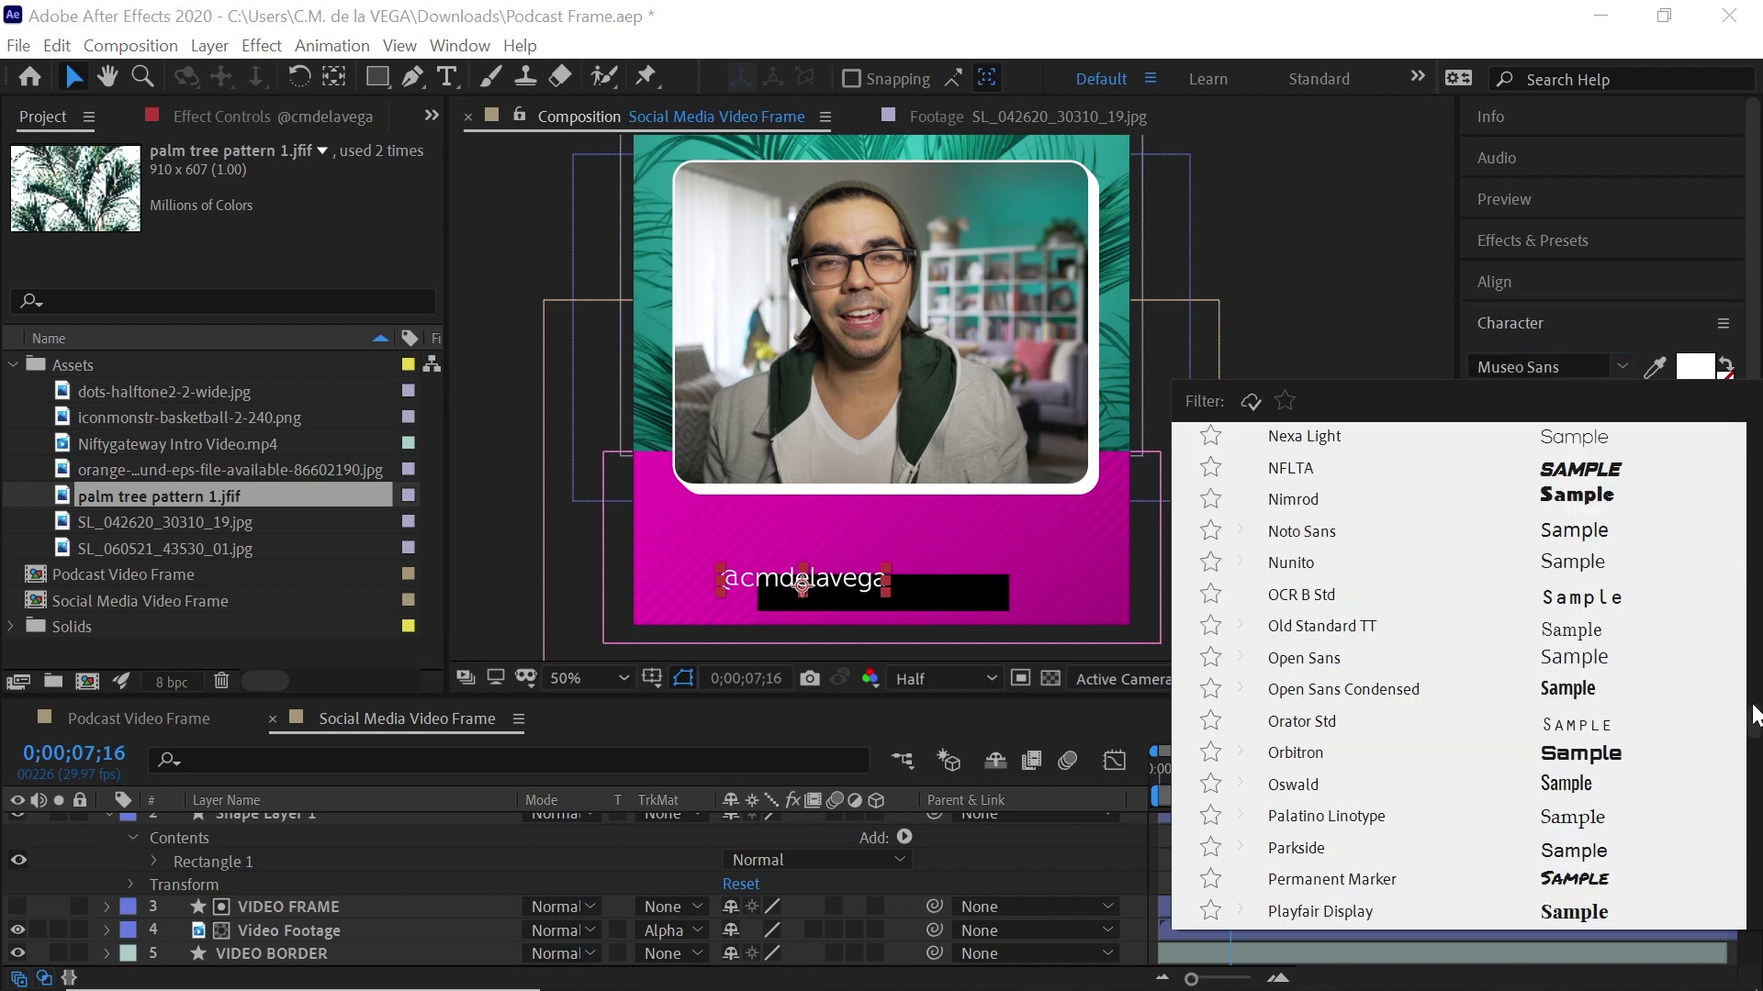
drag(1754, 721, 1754, 679)
click(1350, 511)
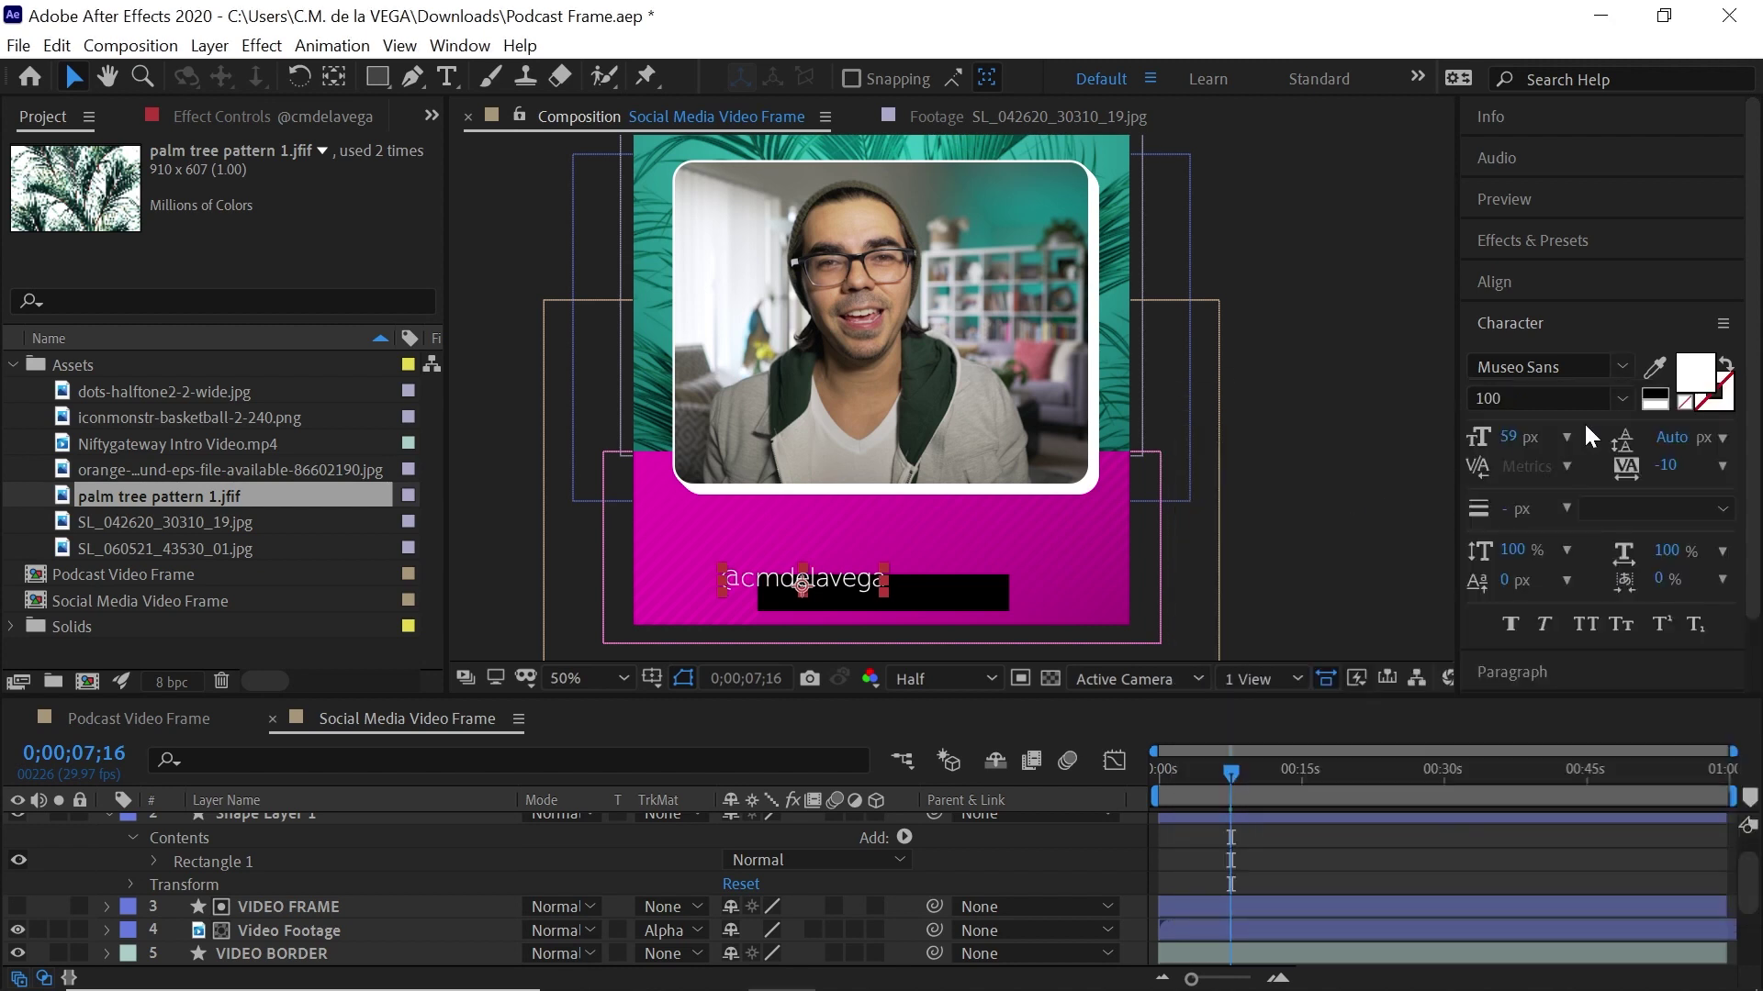
click(1621, 398)
click(1542, 652)
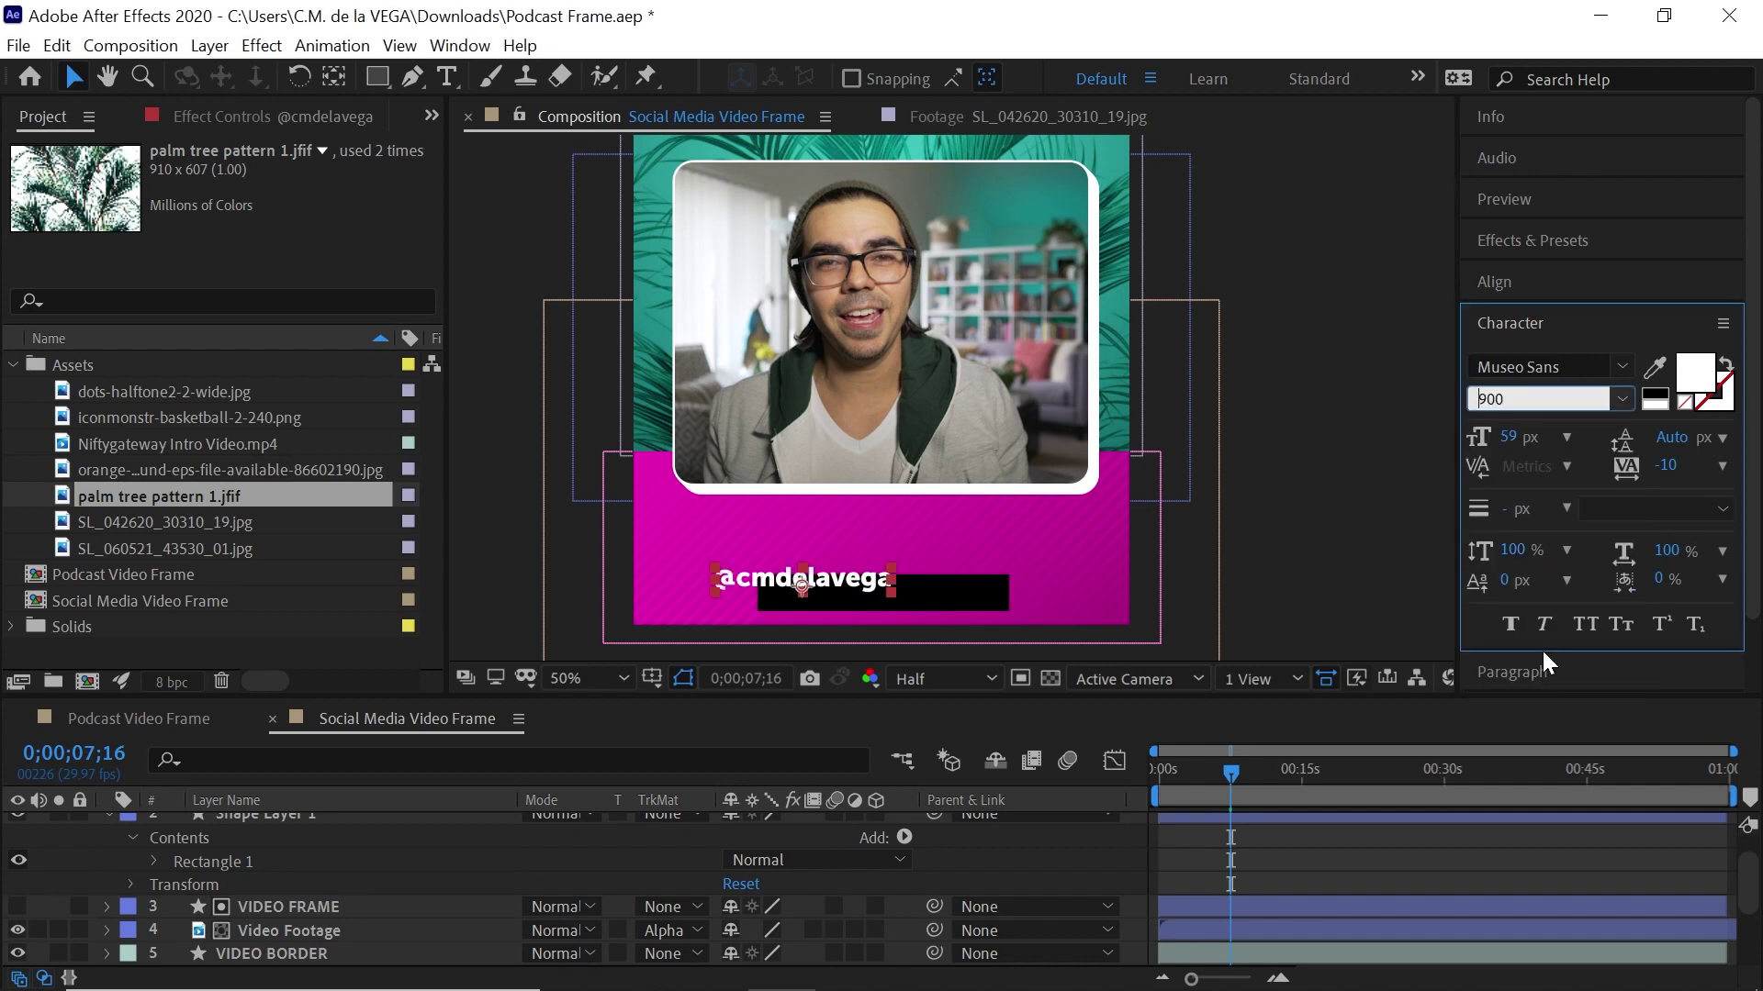
click(1622, 400)
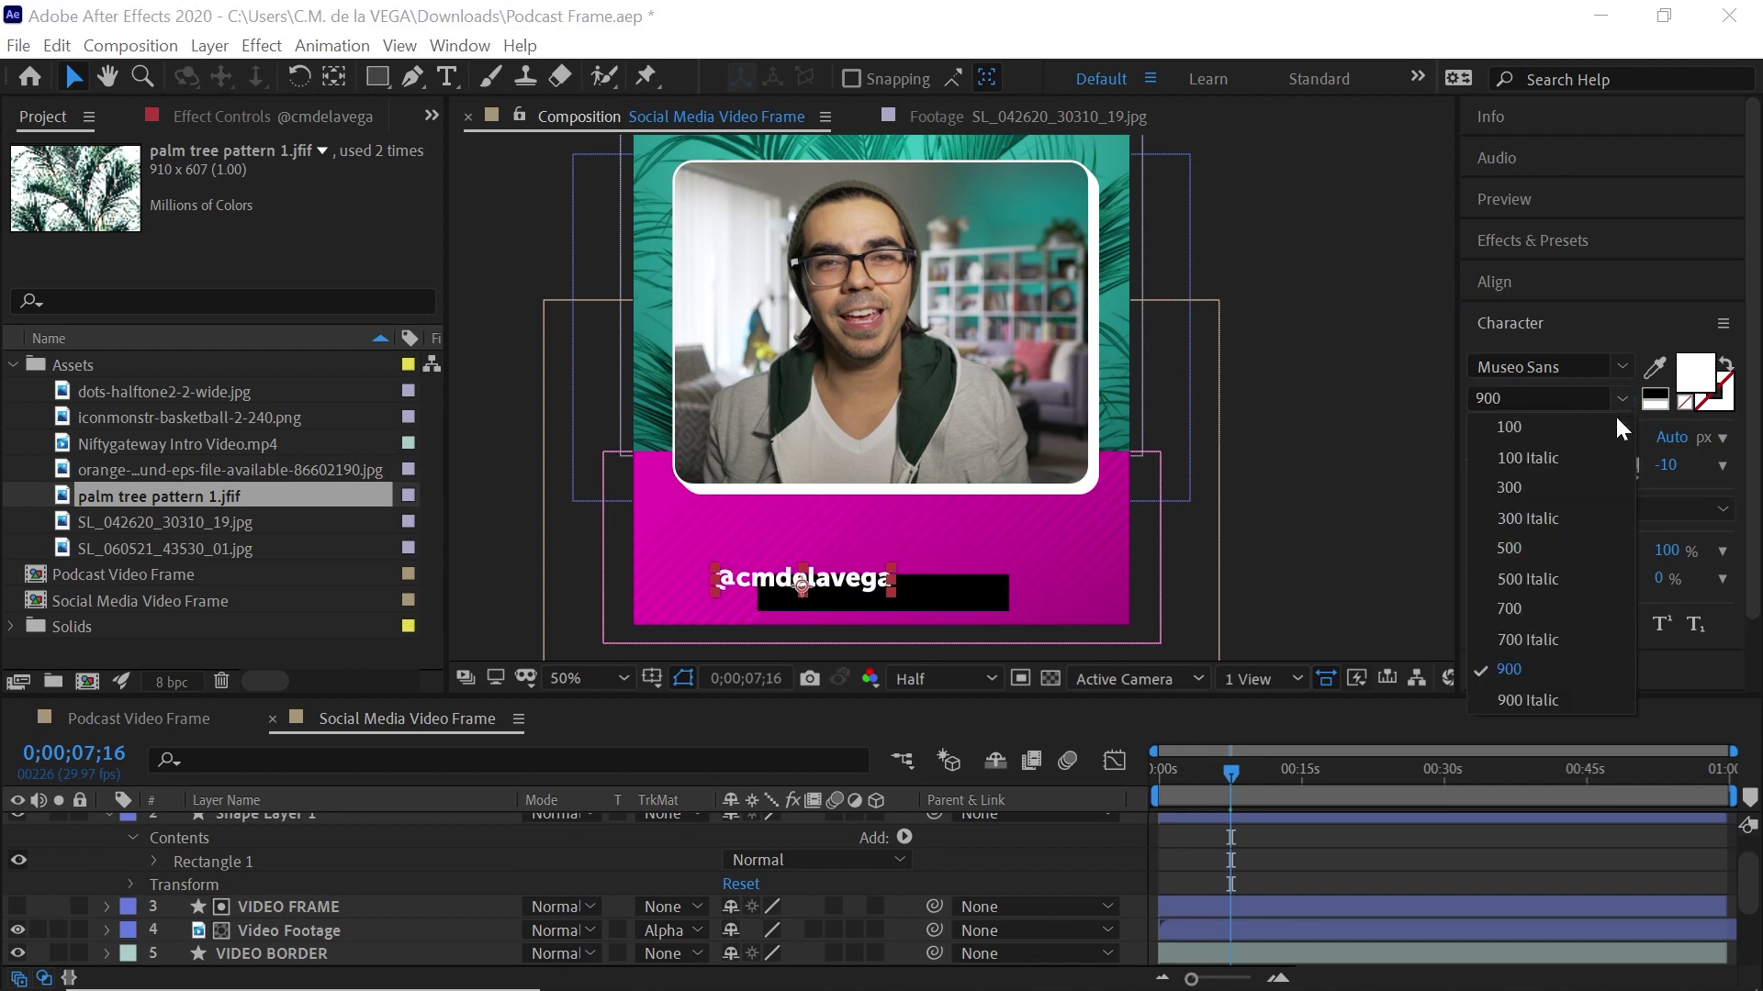
click(1524, 484)
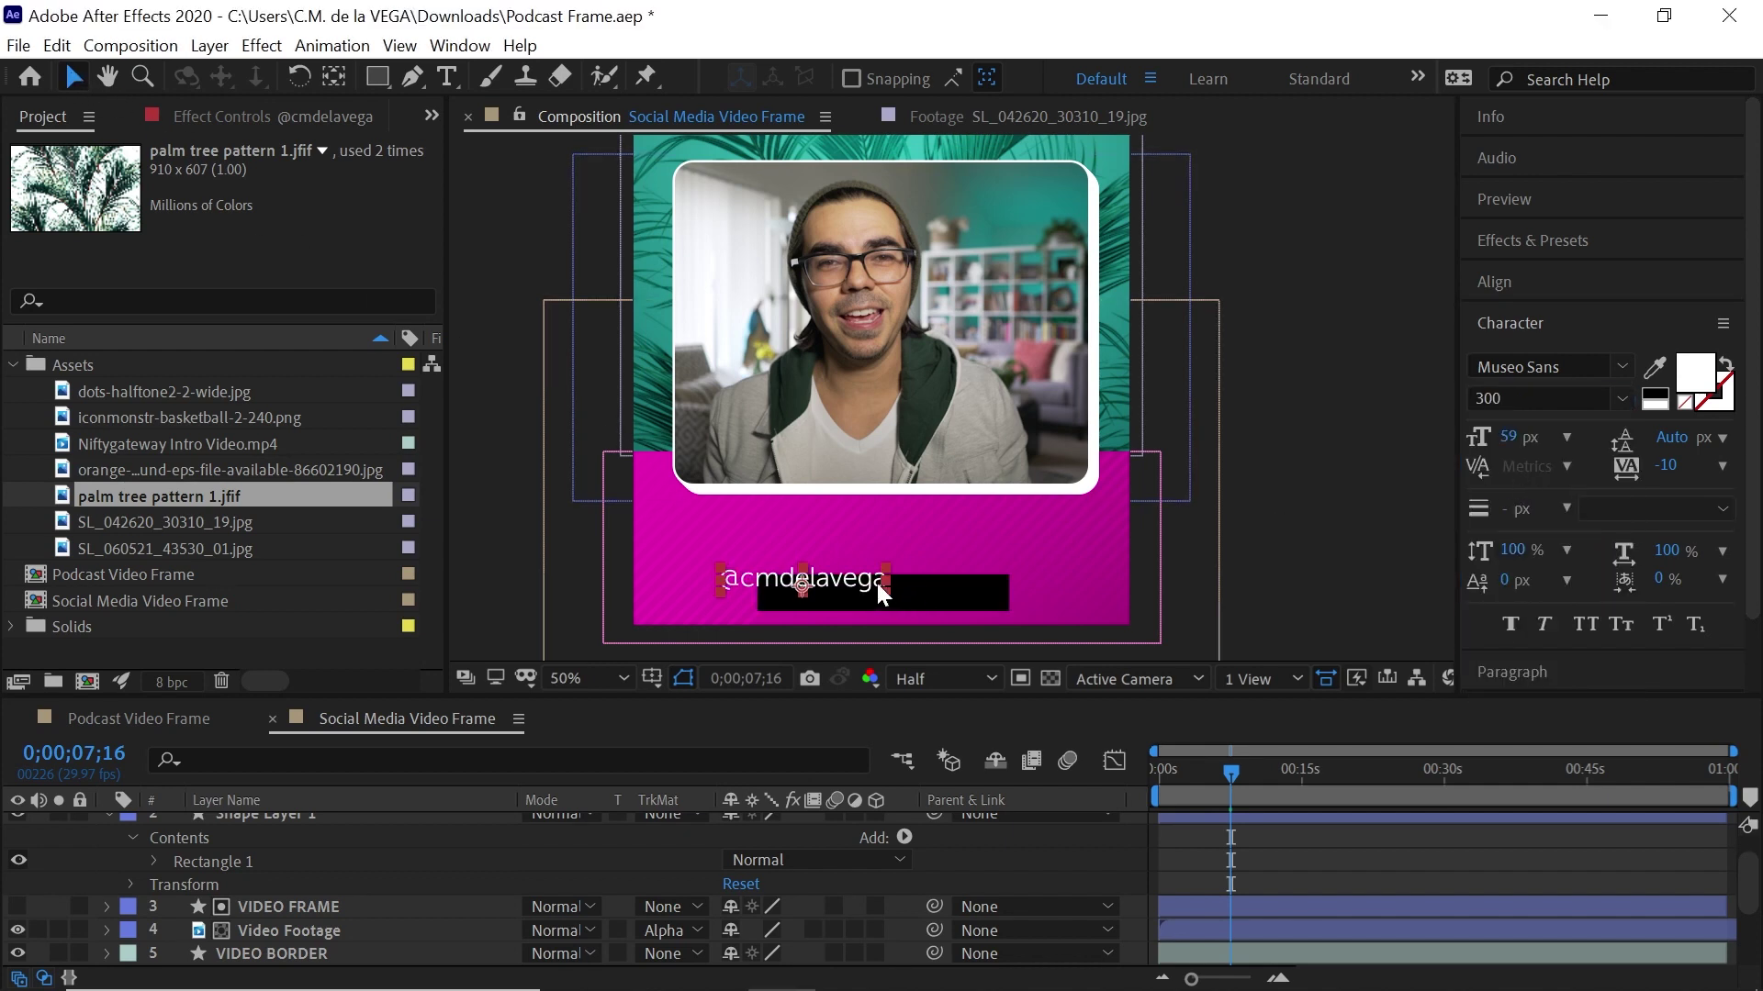
drag(877, 582, 949, 588)
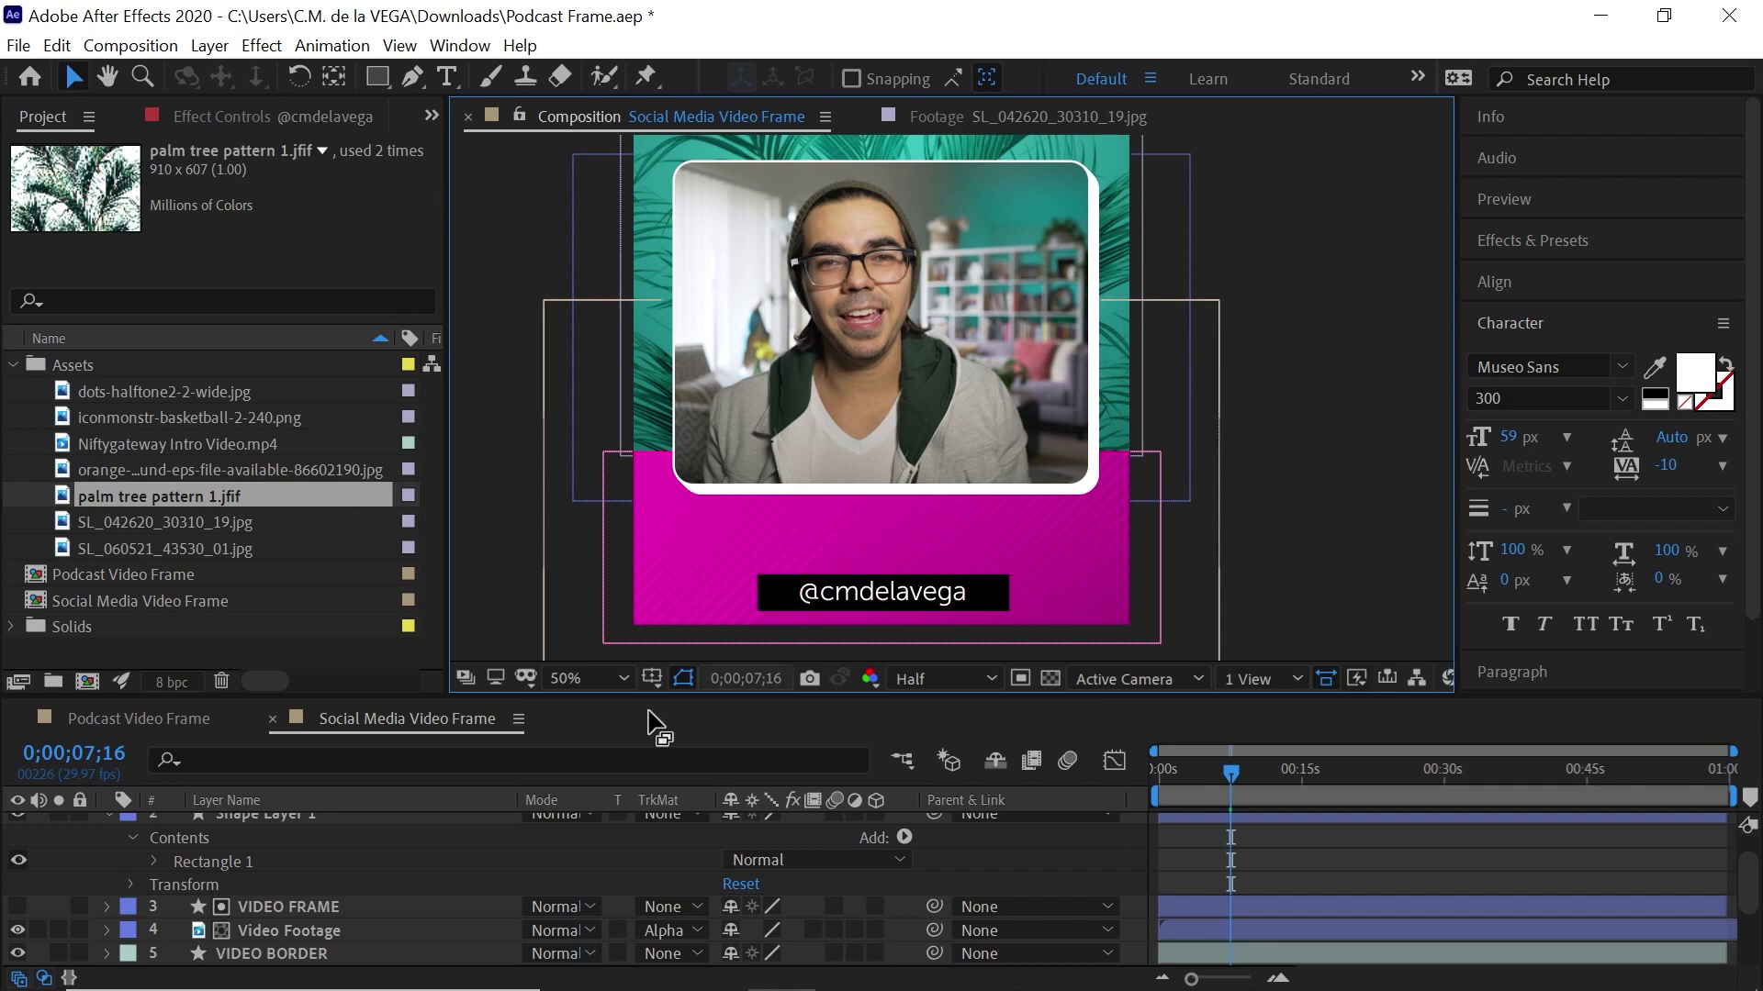
click(105, 815)
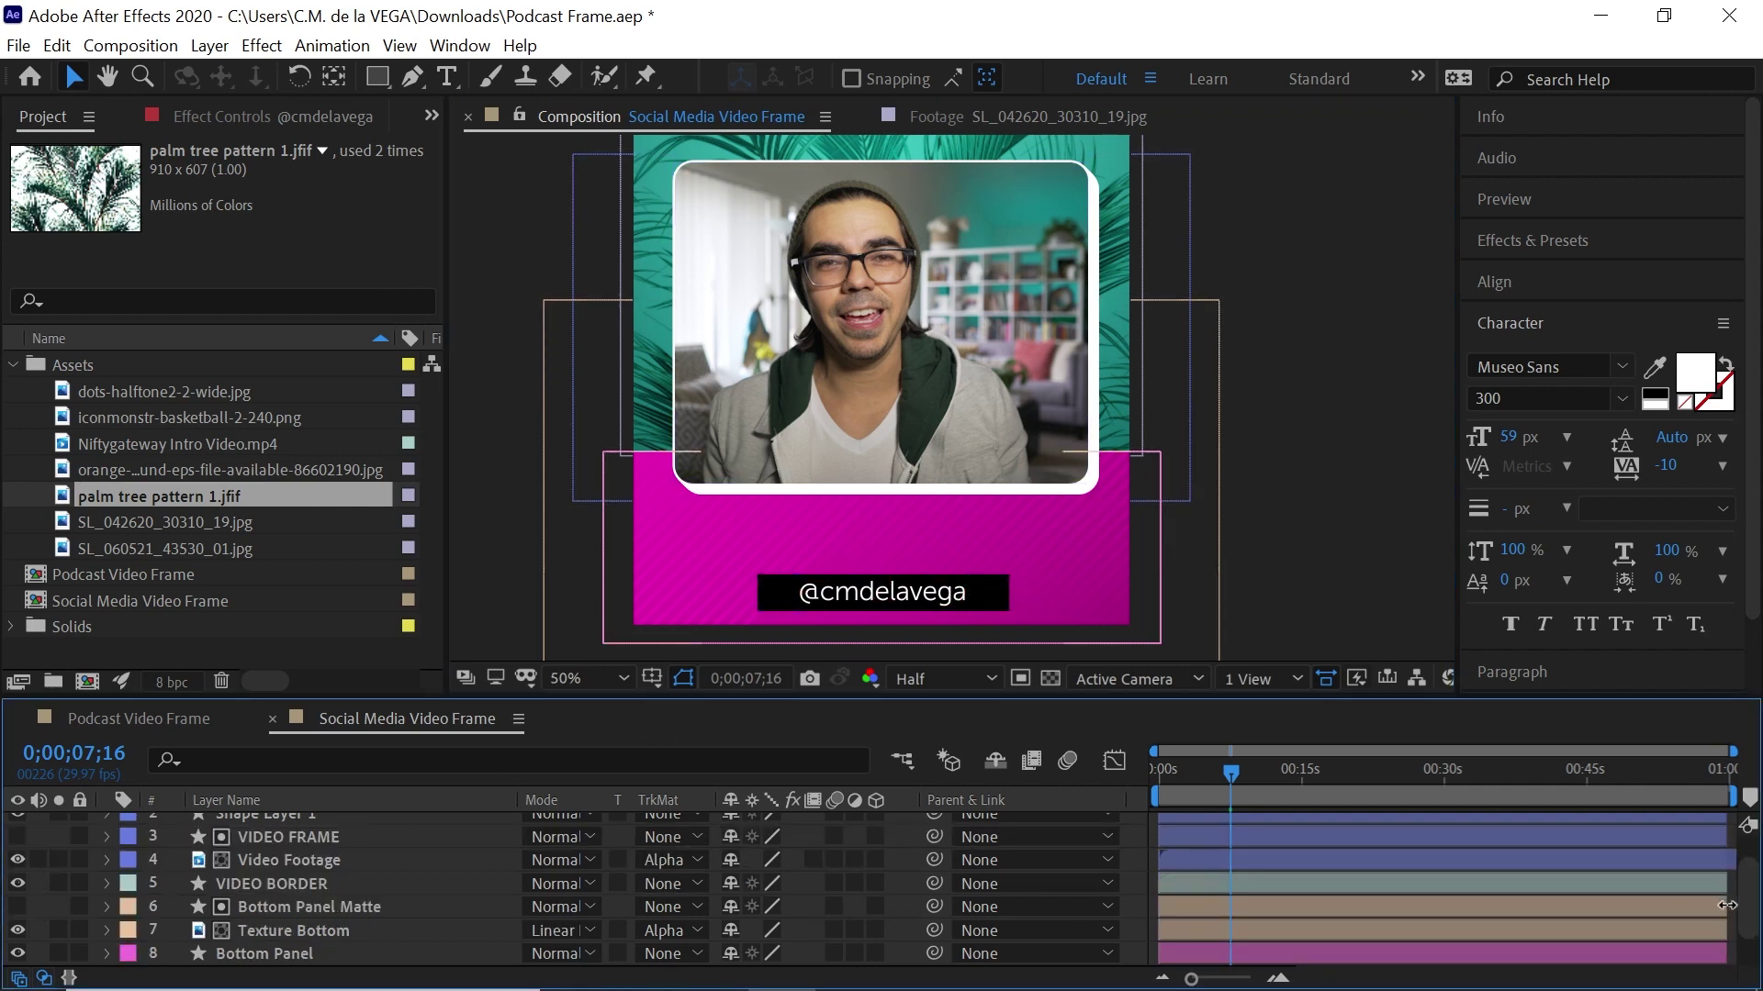
Rename the shape layer to 'Social Media Box'
scroll(300, 846, up, 2)
click(300, 845)
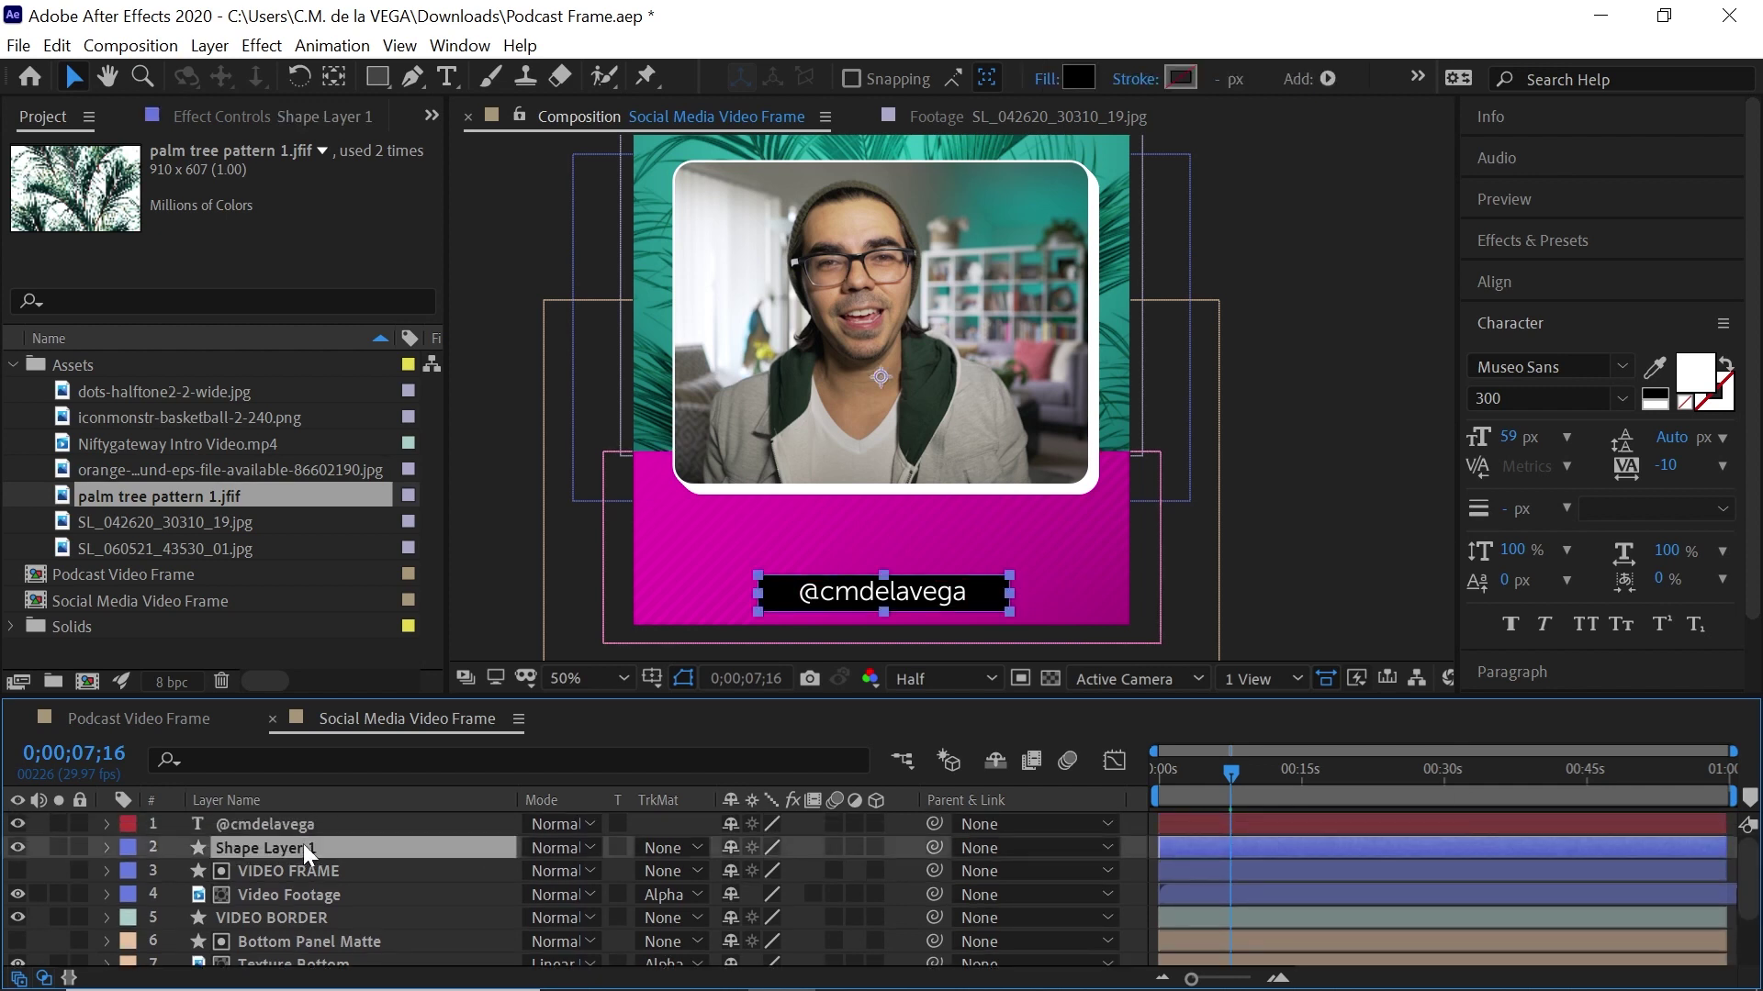
key(Return)
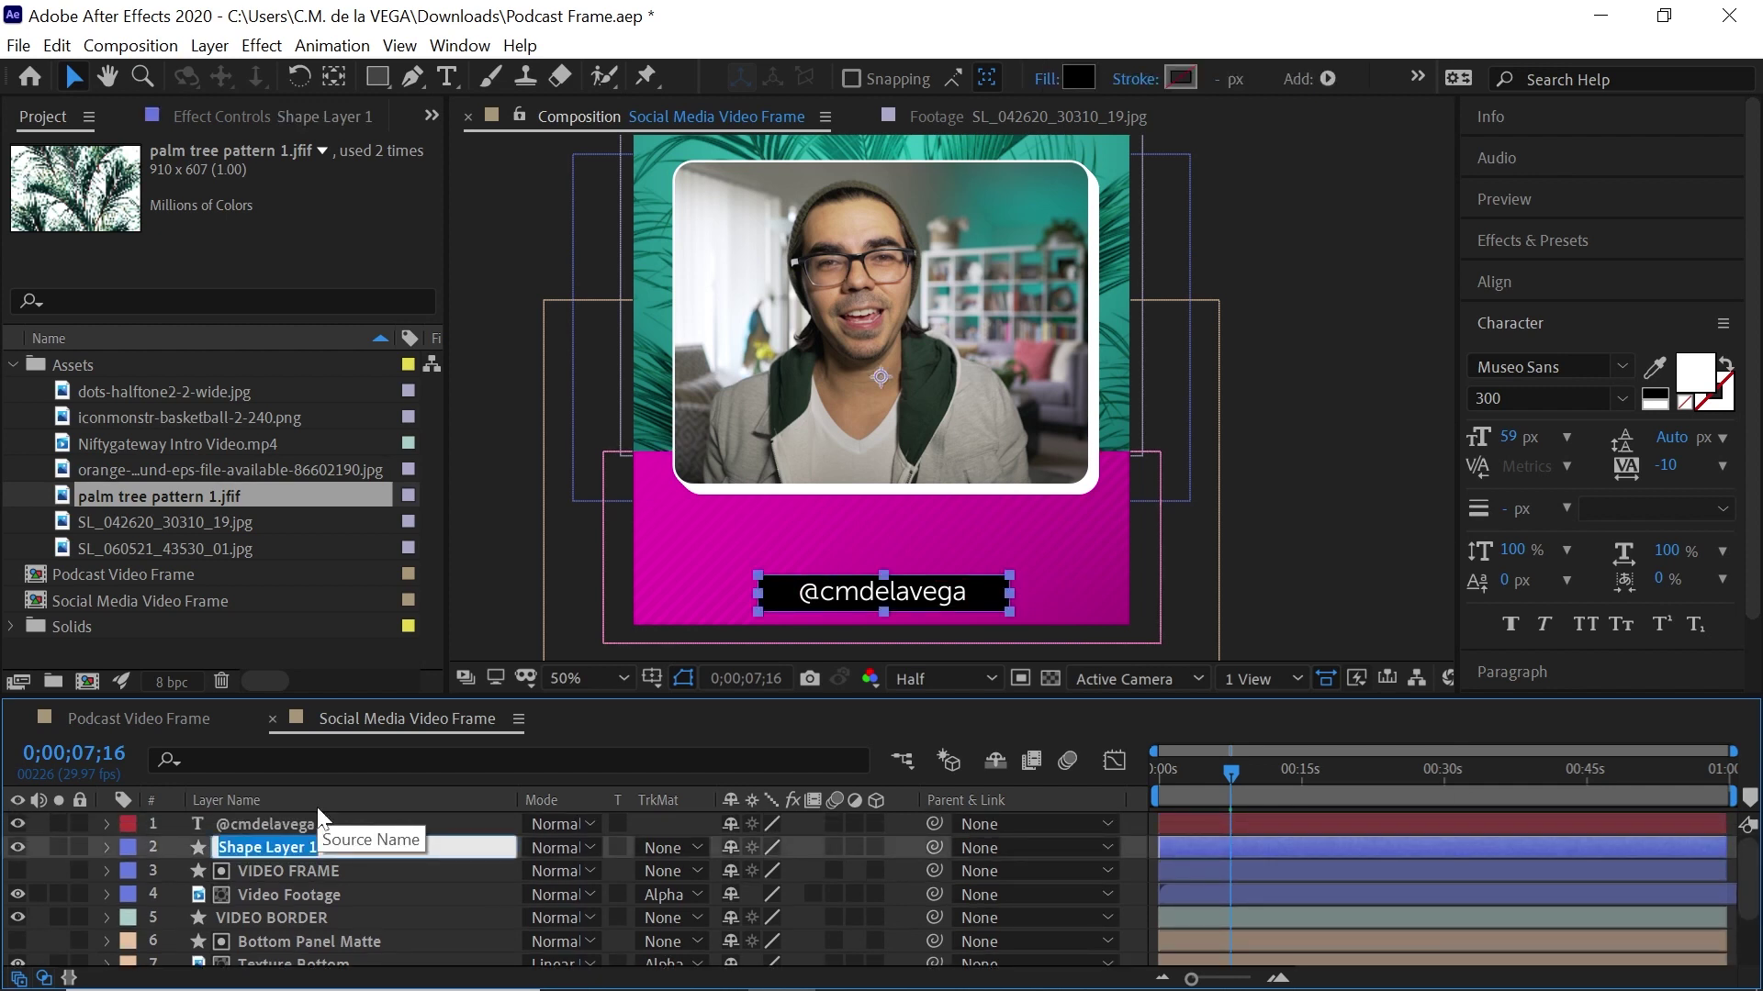
text(Social Media)
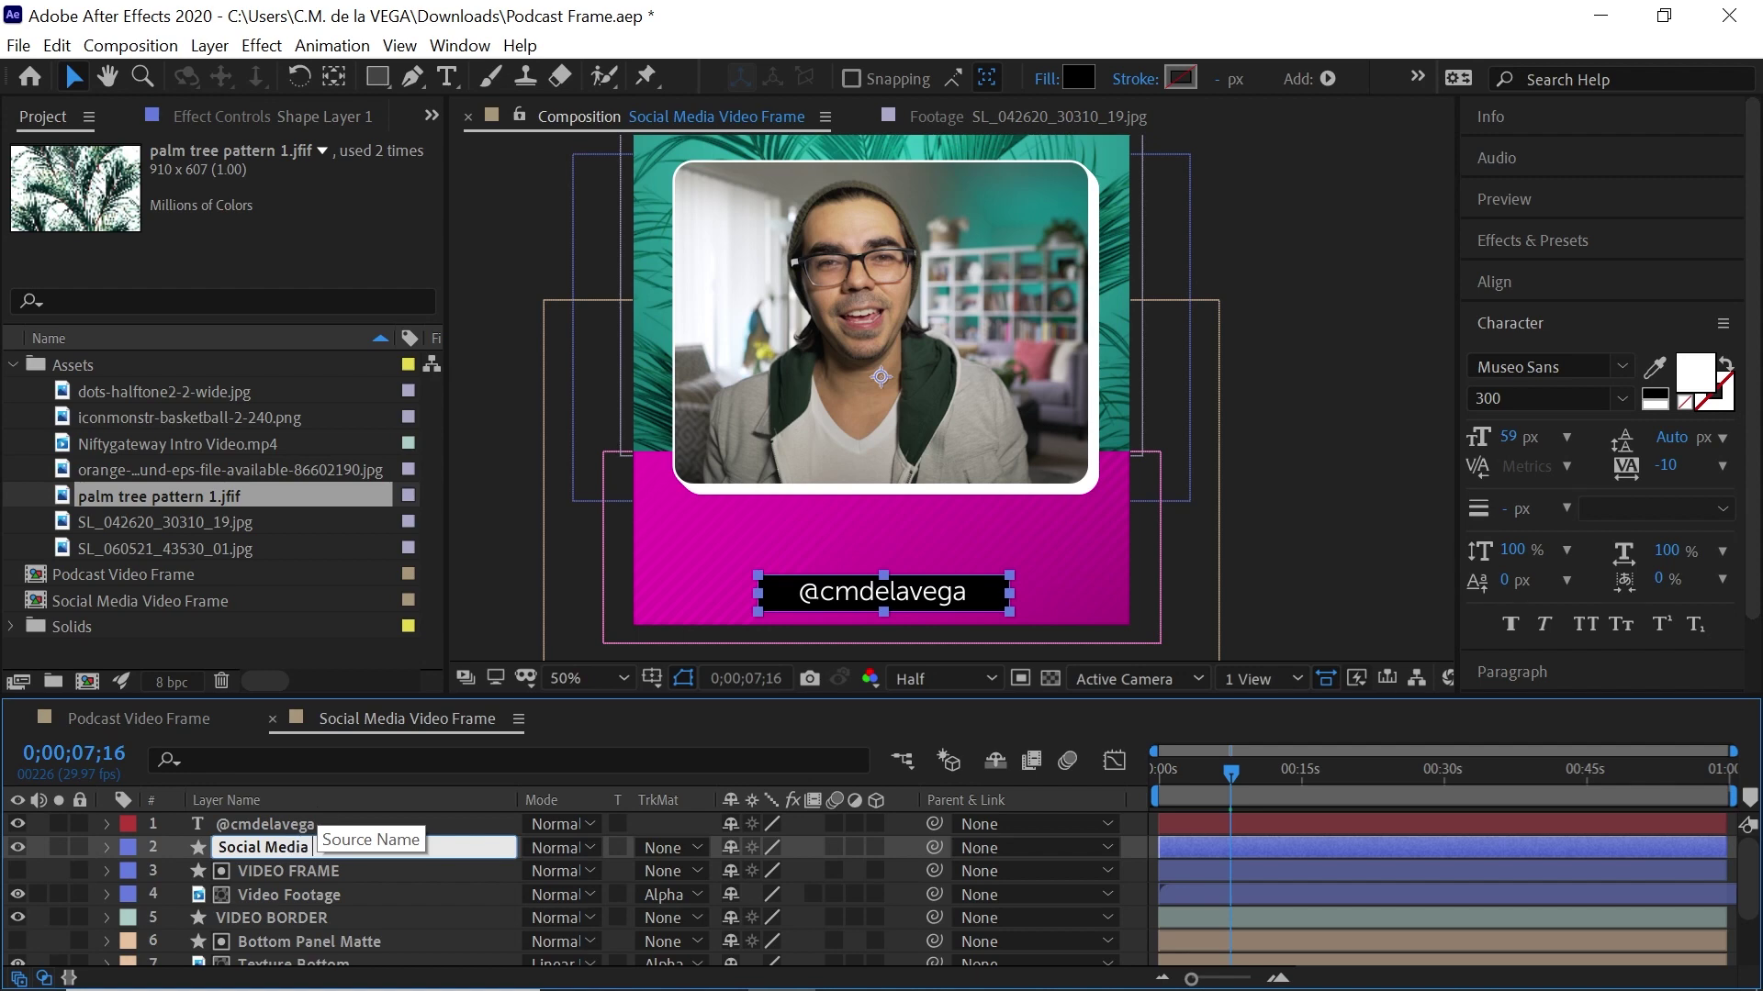
text( Box)
key(Return)
click(286, 823)
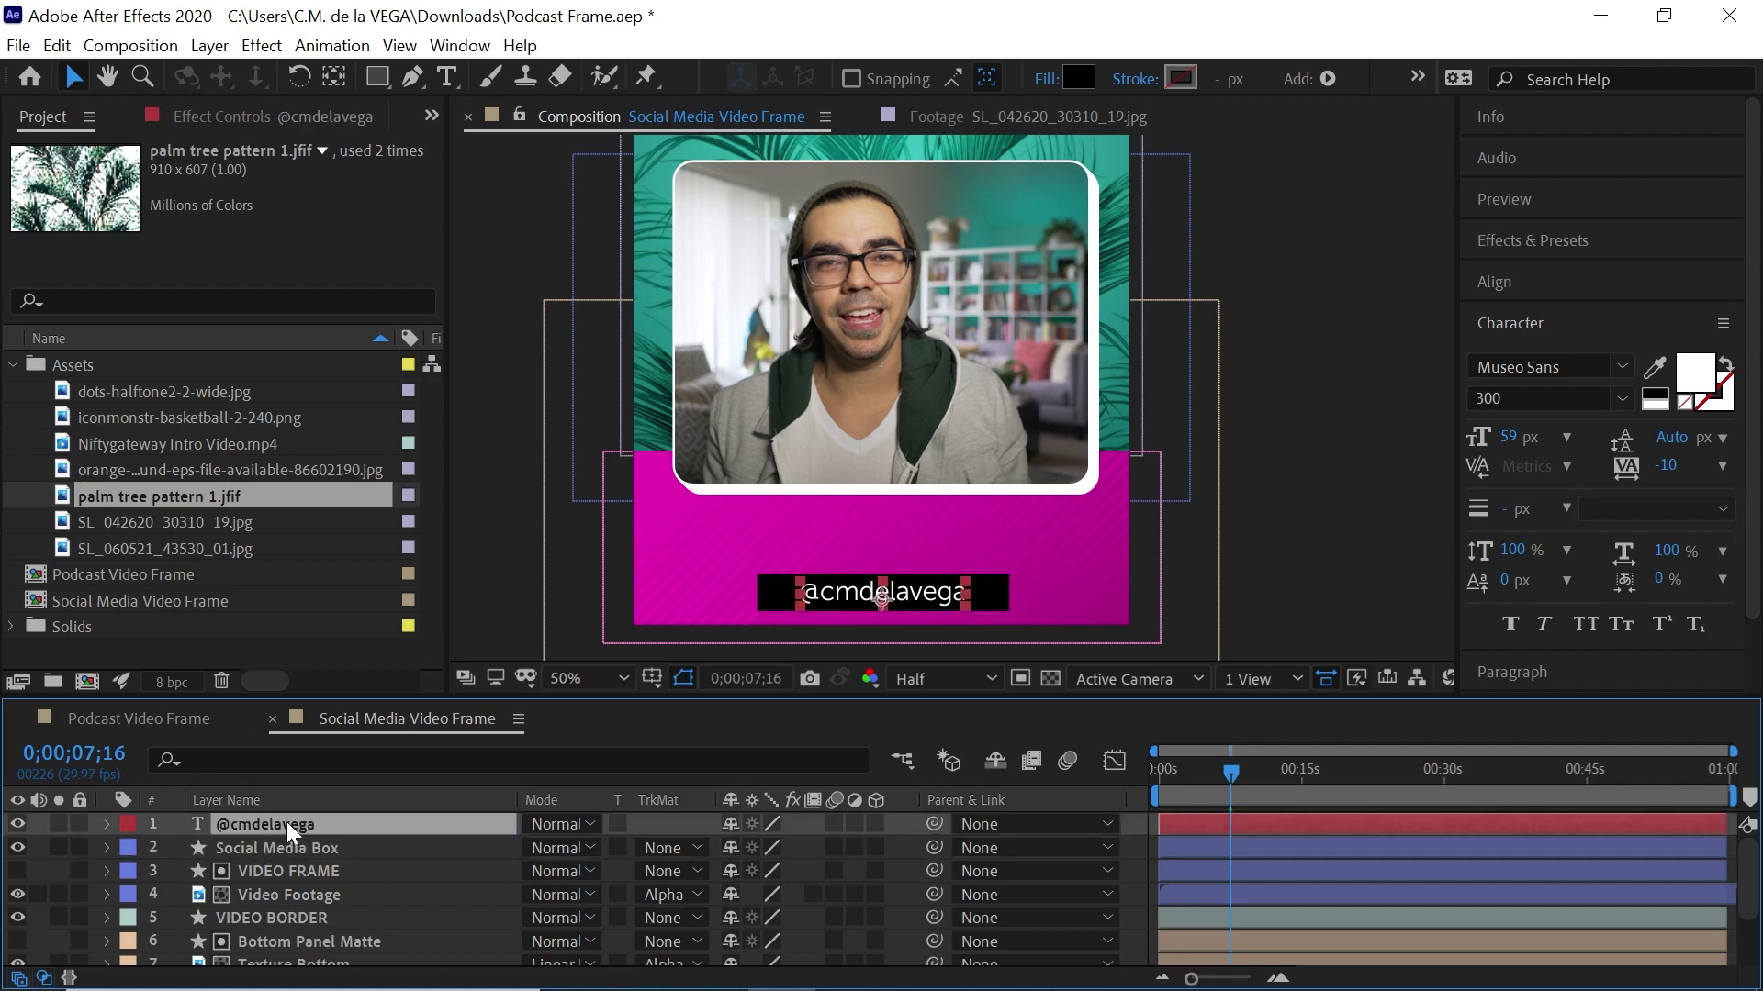
shift+click(155, 835)
click(129, 824)
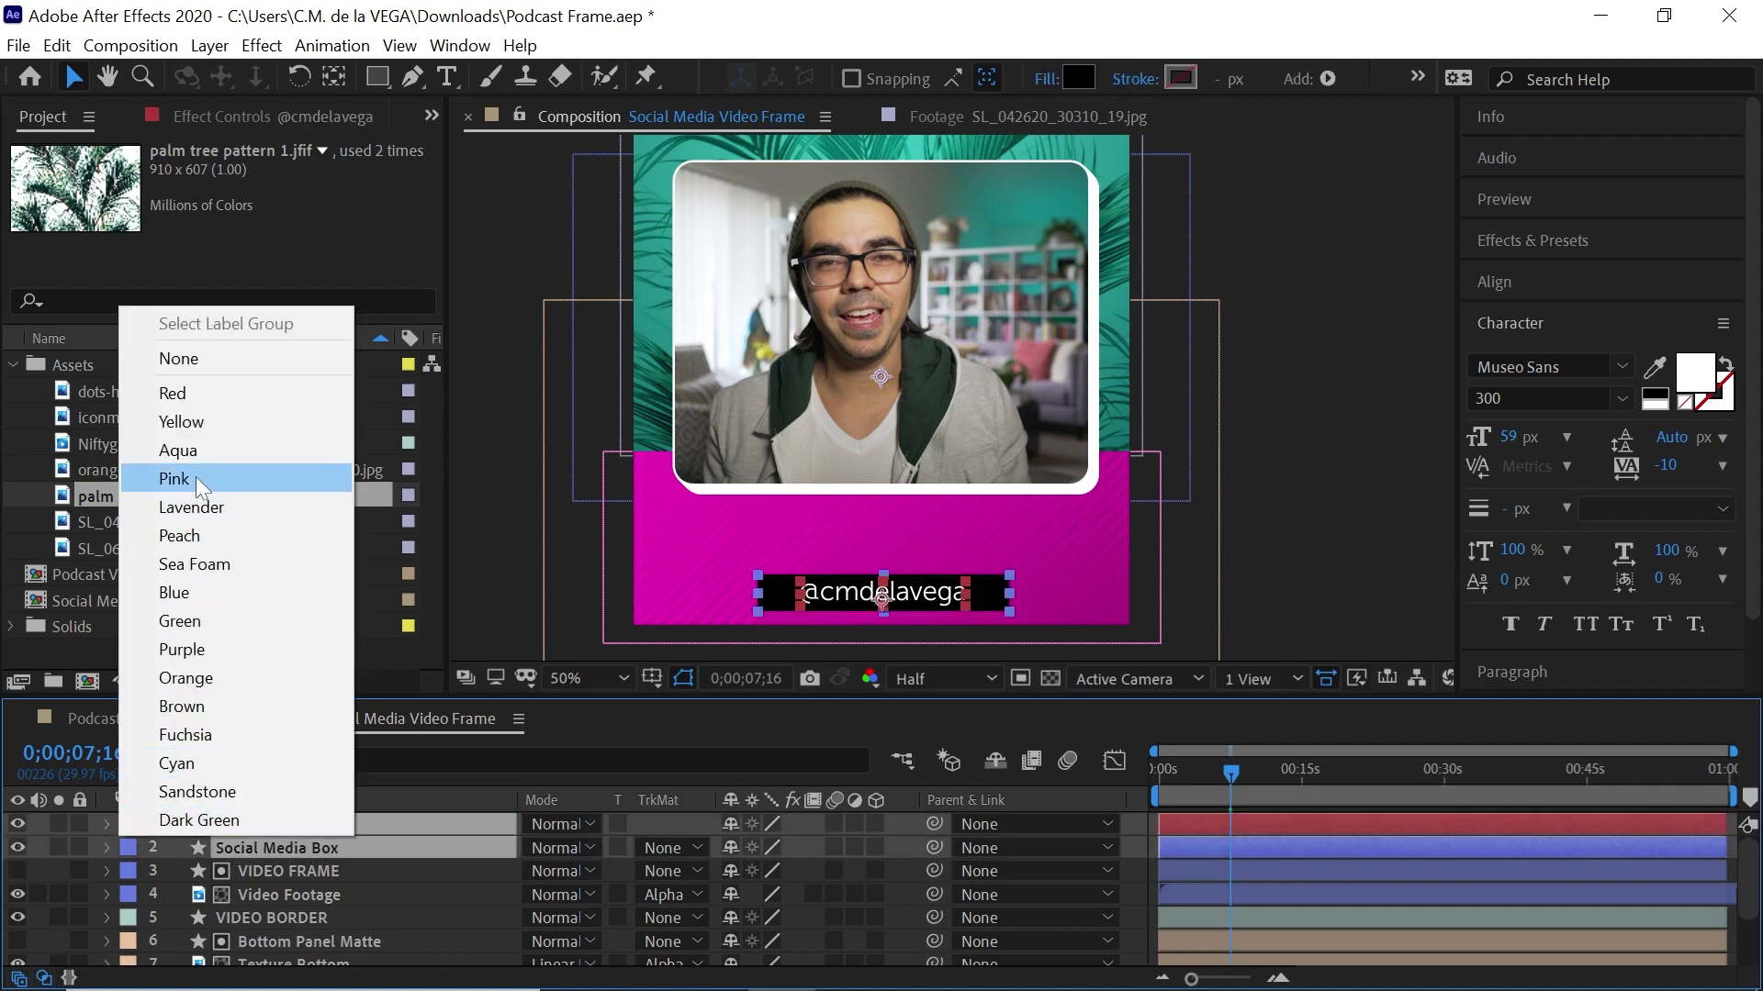
click(198, 478)
click(275, 823)
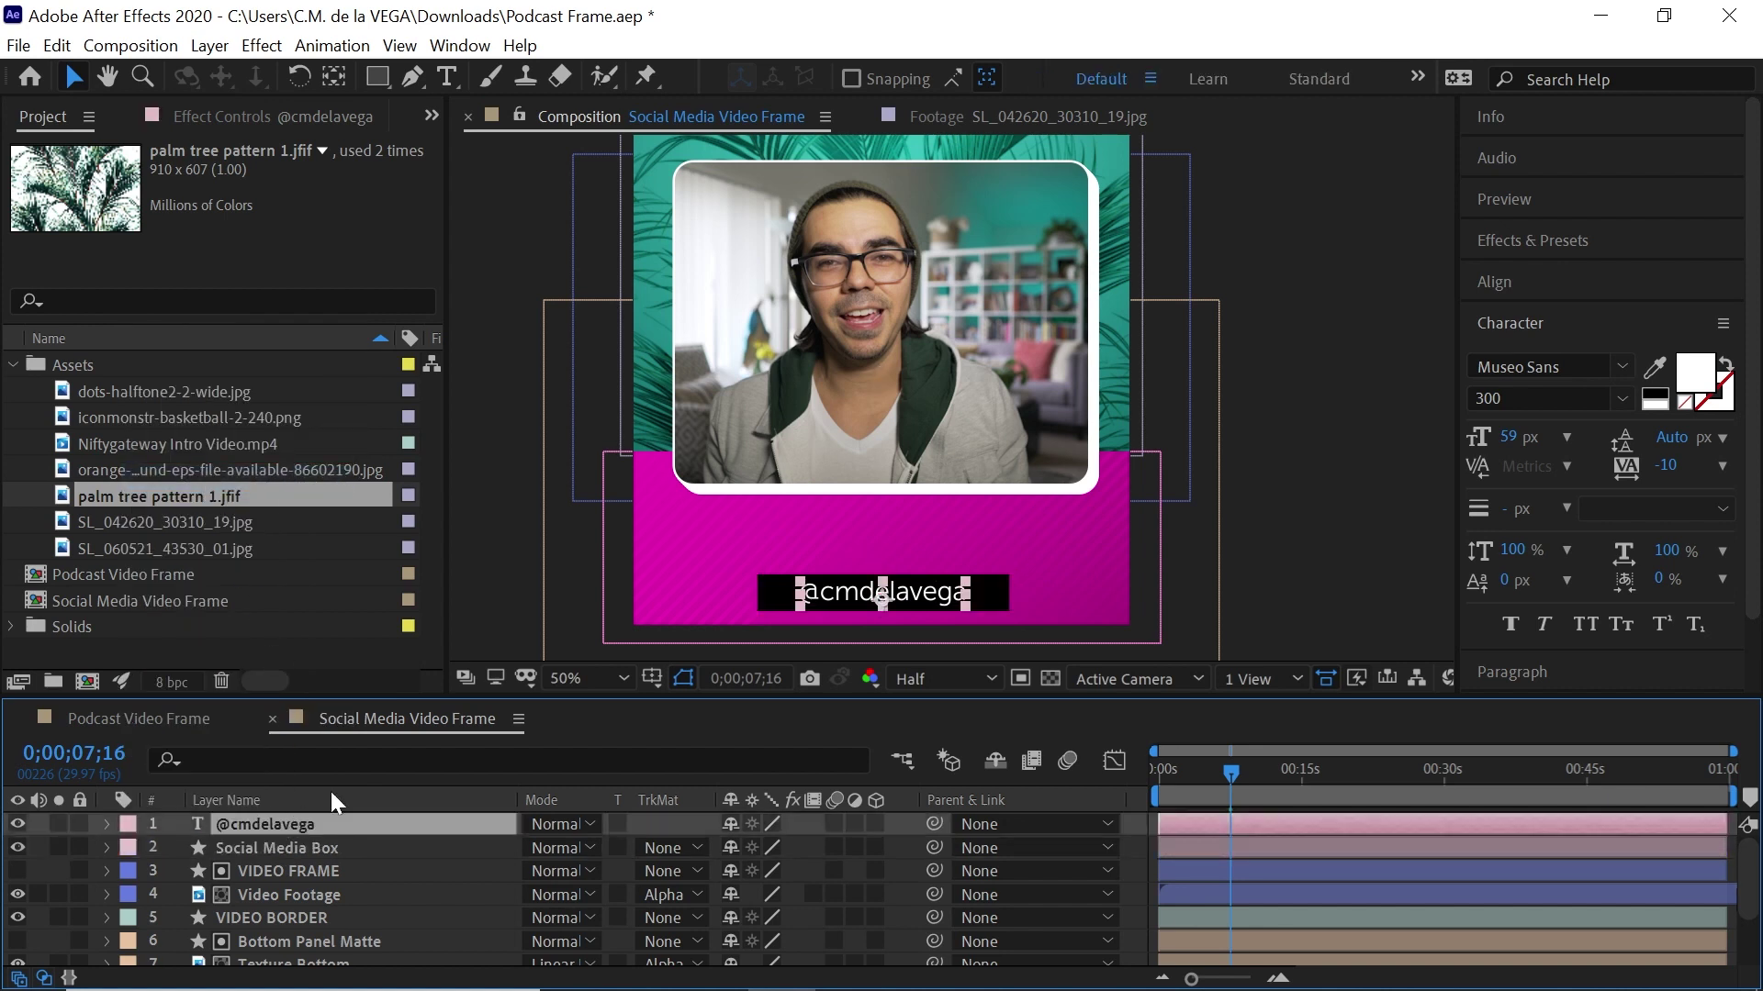
Colour the handle text teal (2F9991) sampled from the palm leaves
click(1694, 381)
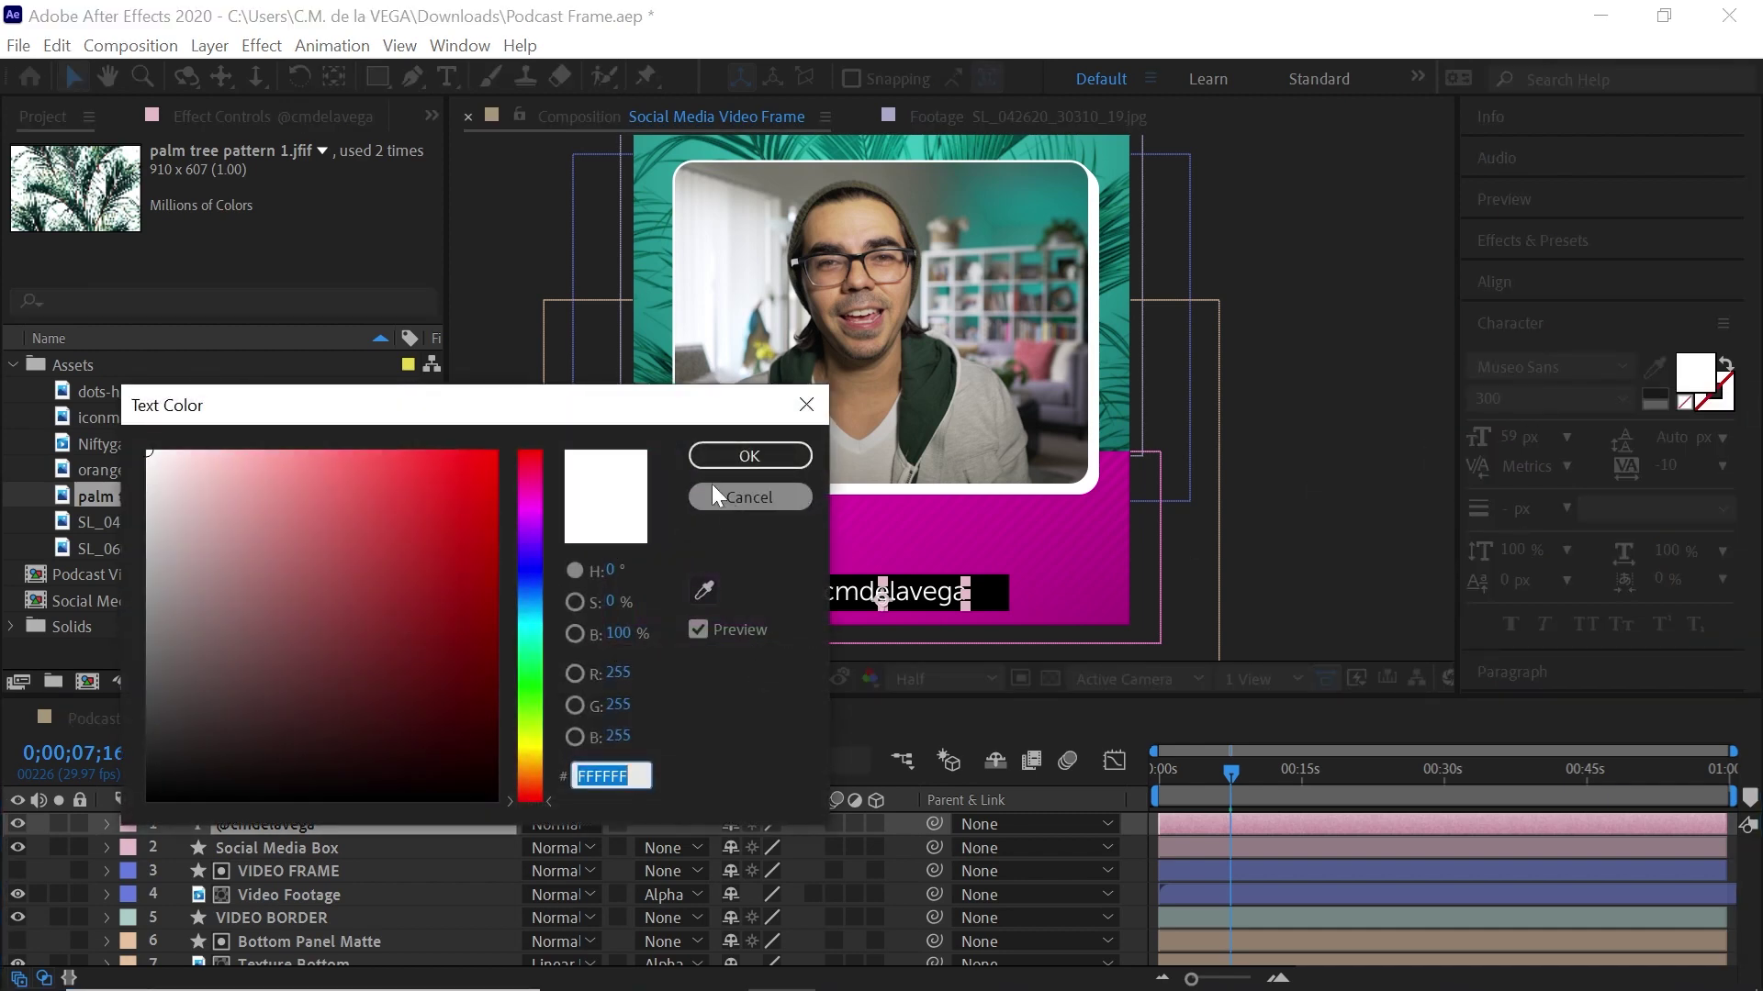
click(703, 587)
click(686, 152)
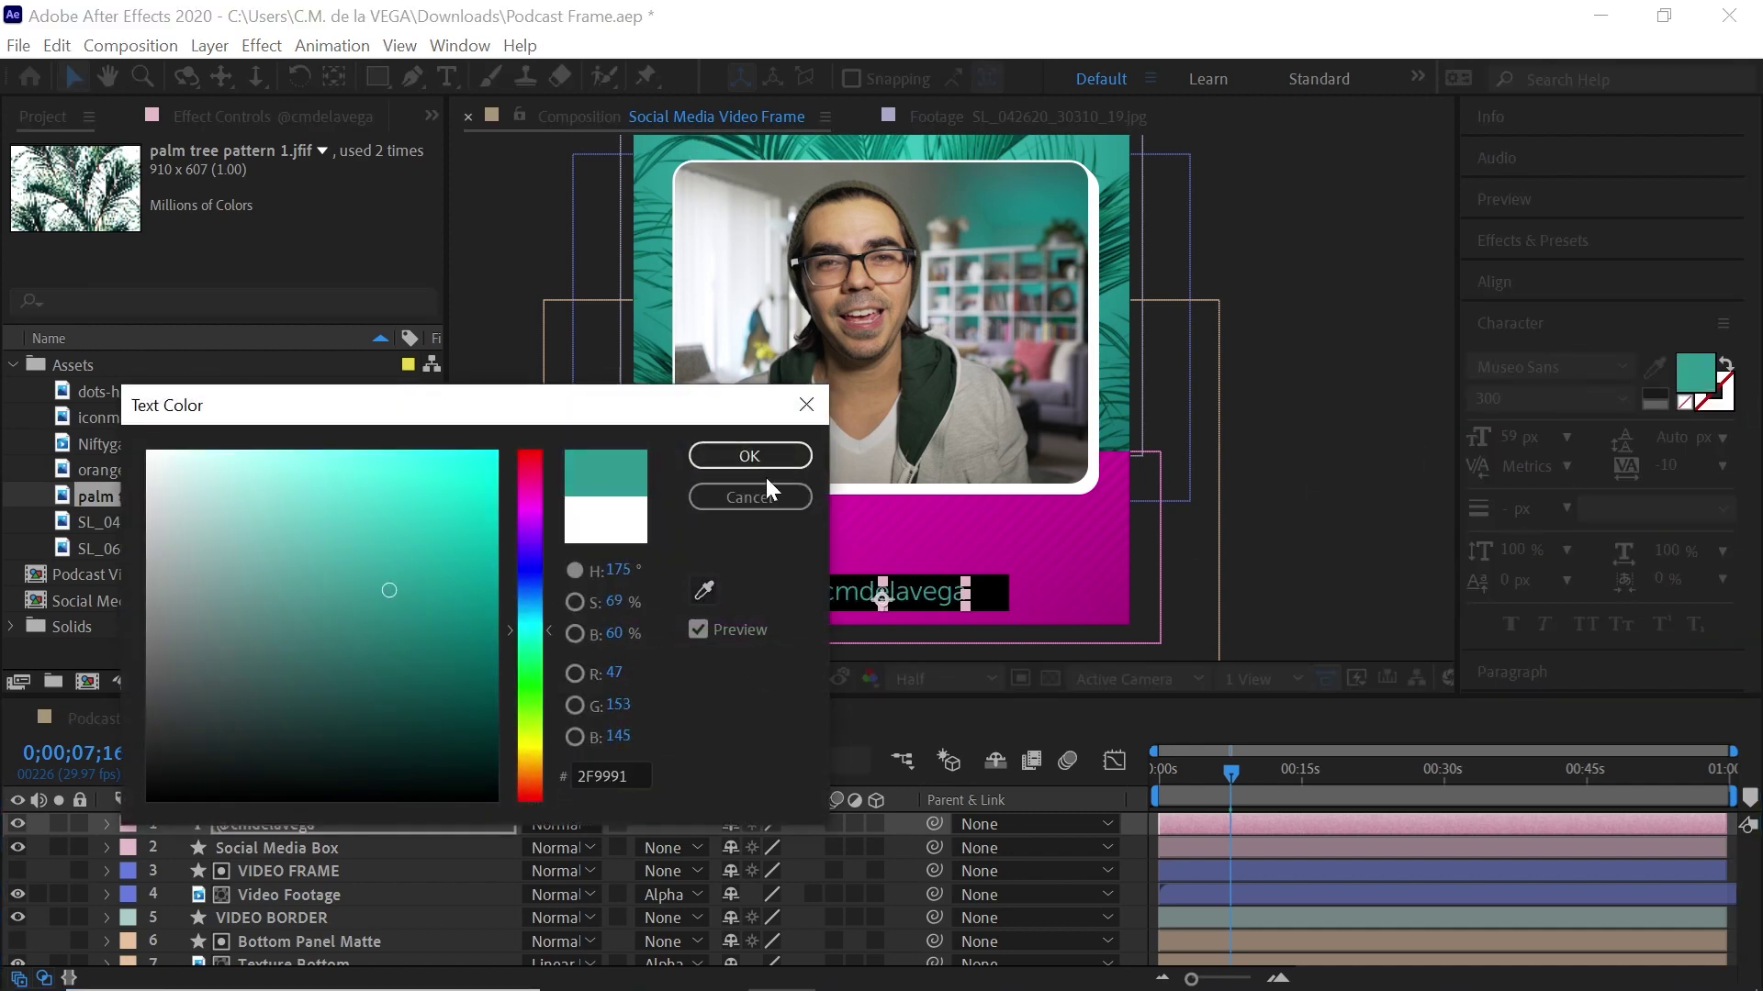
click(750, 455)
key(ctrl+shift+a)
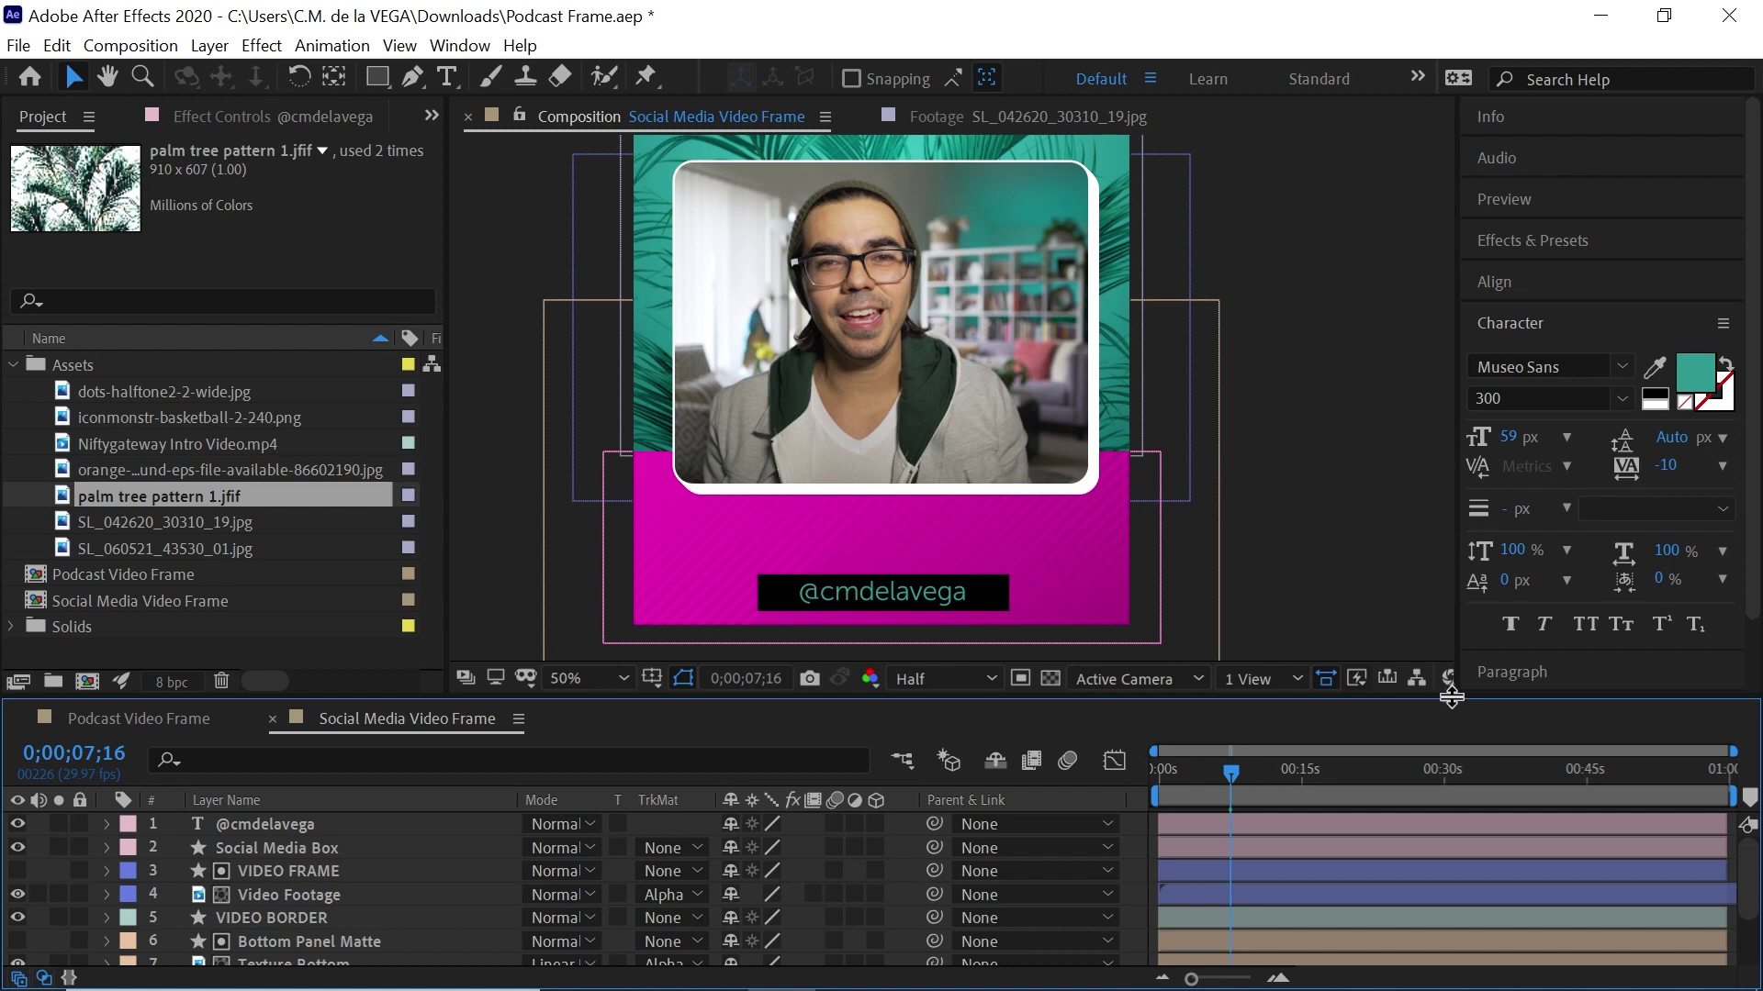
click(295, 824)
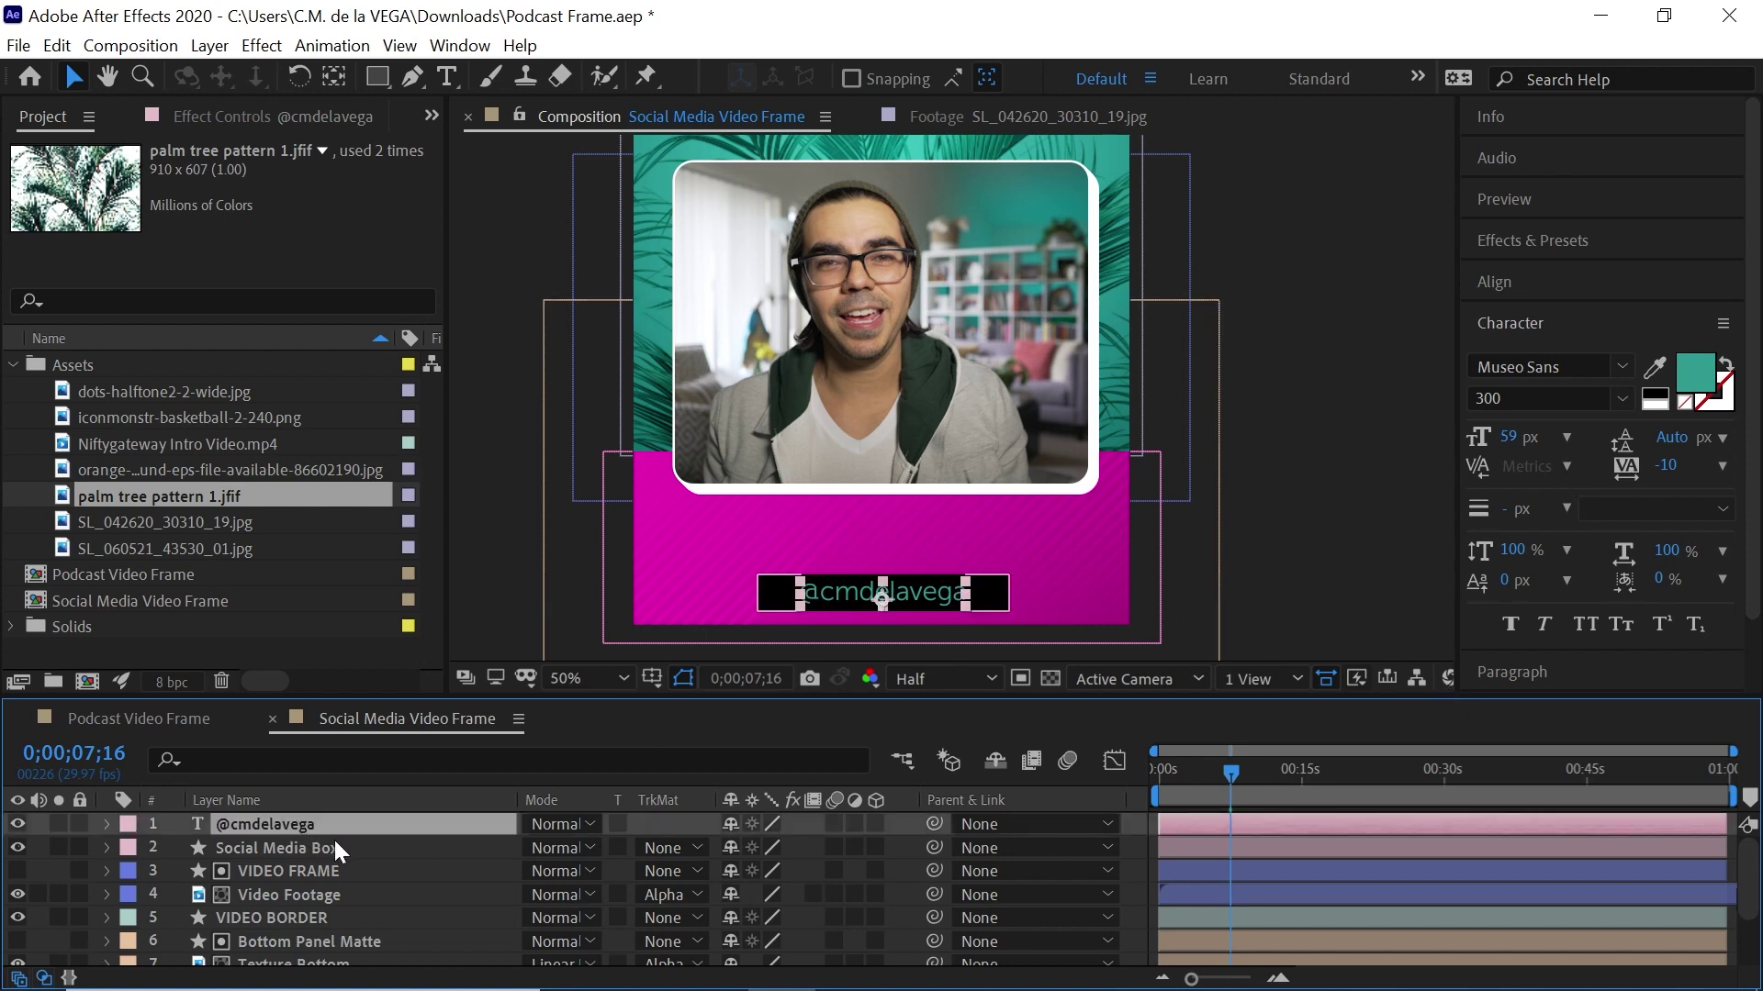
key(ctrl+d)
drag(929, 580, 926, 534)
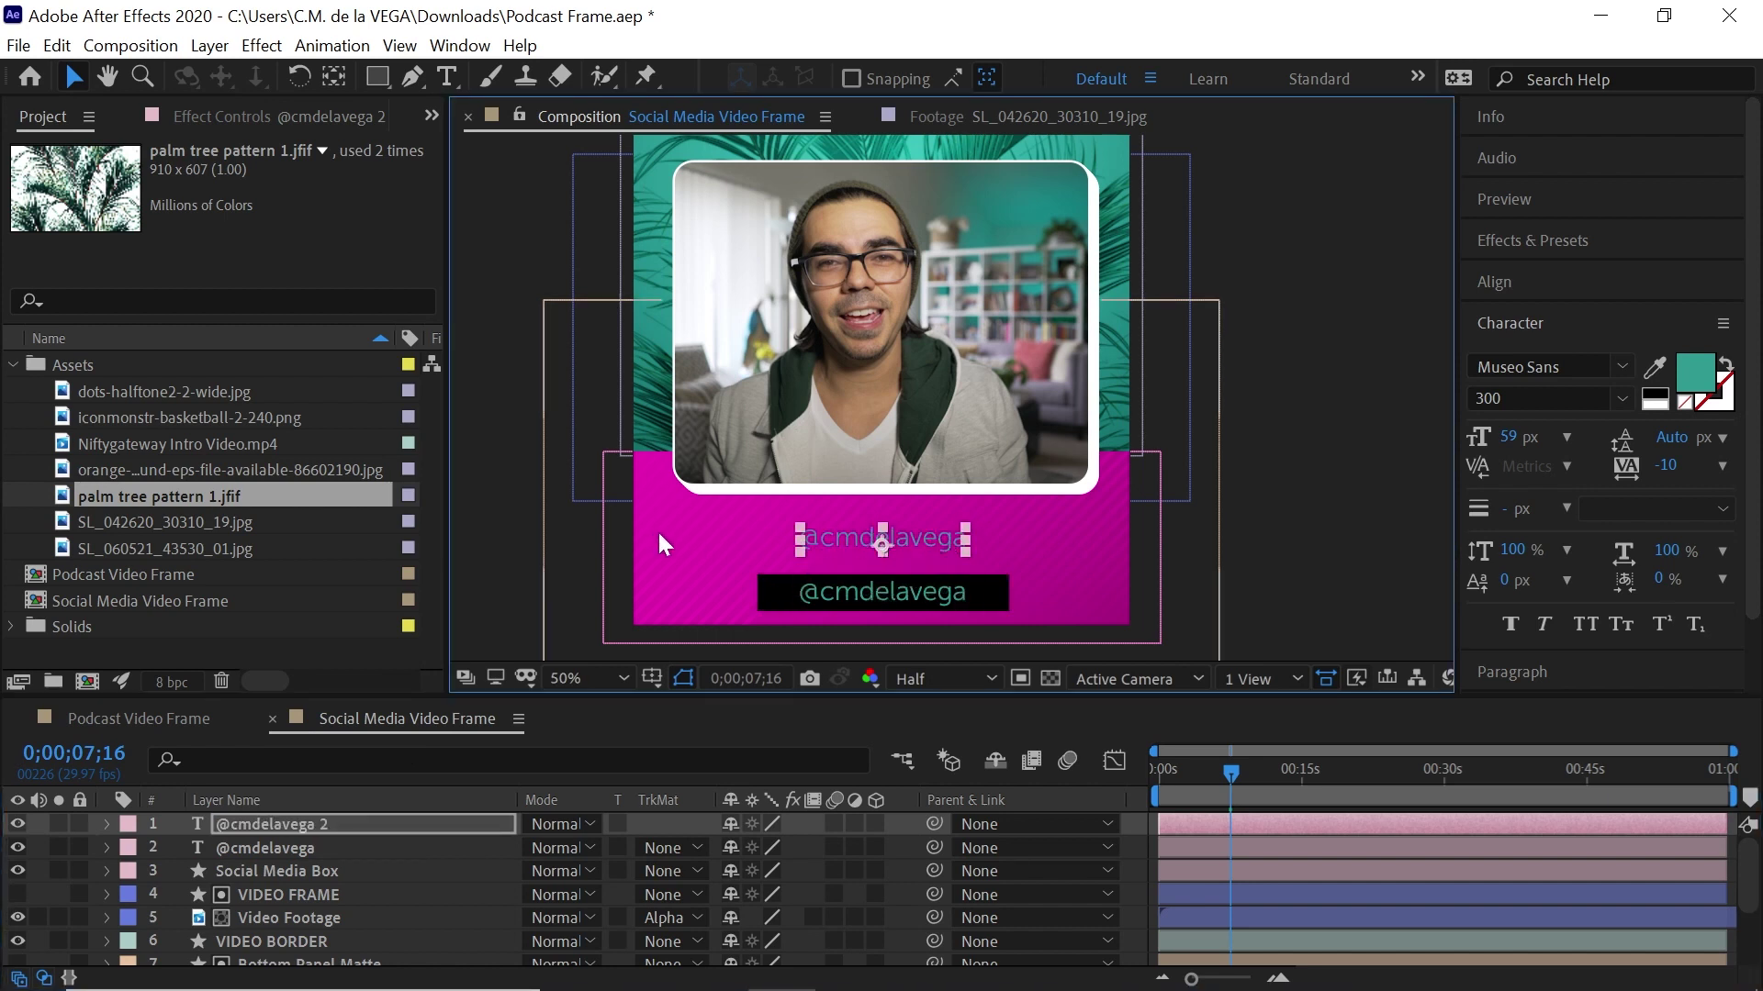
Replace the duplicate's text with "Coming up next" in quotes
click(447, 76)
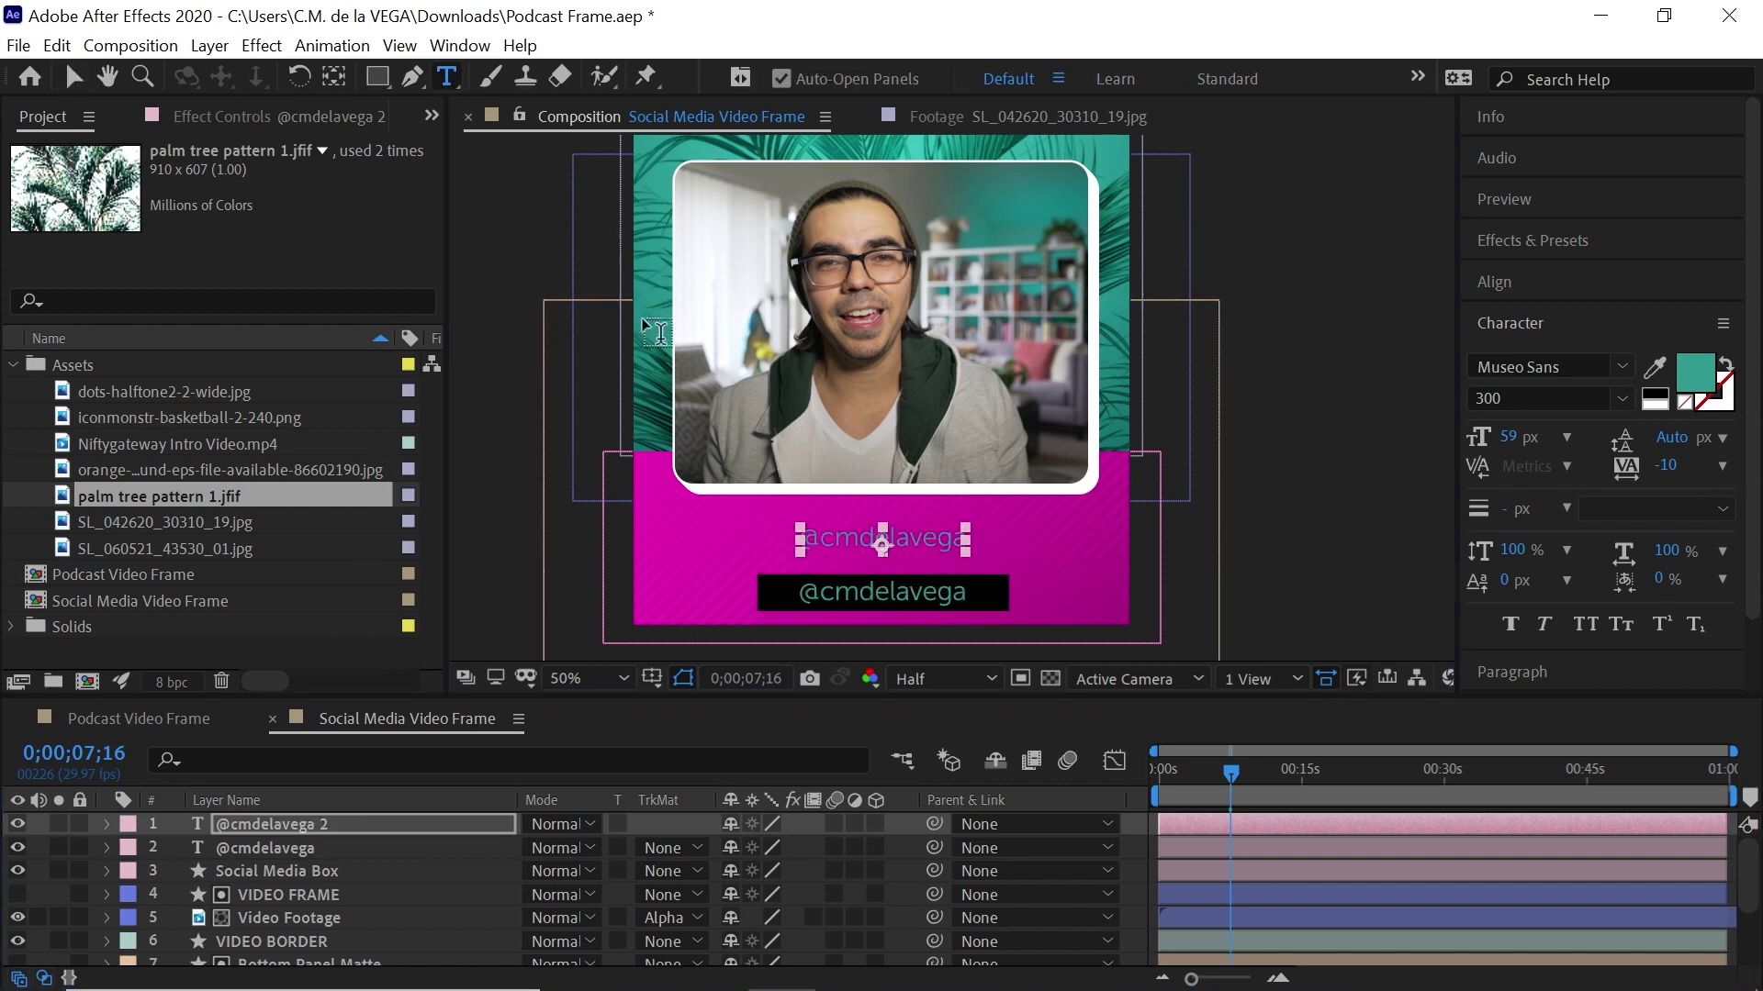
double_click(862, 544)
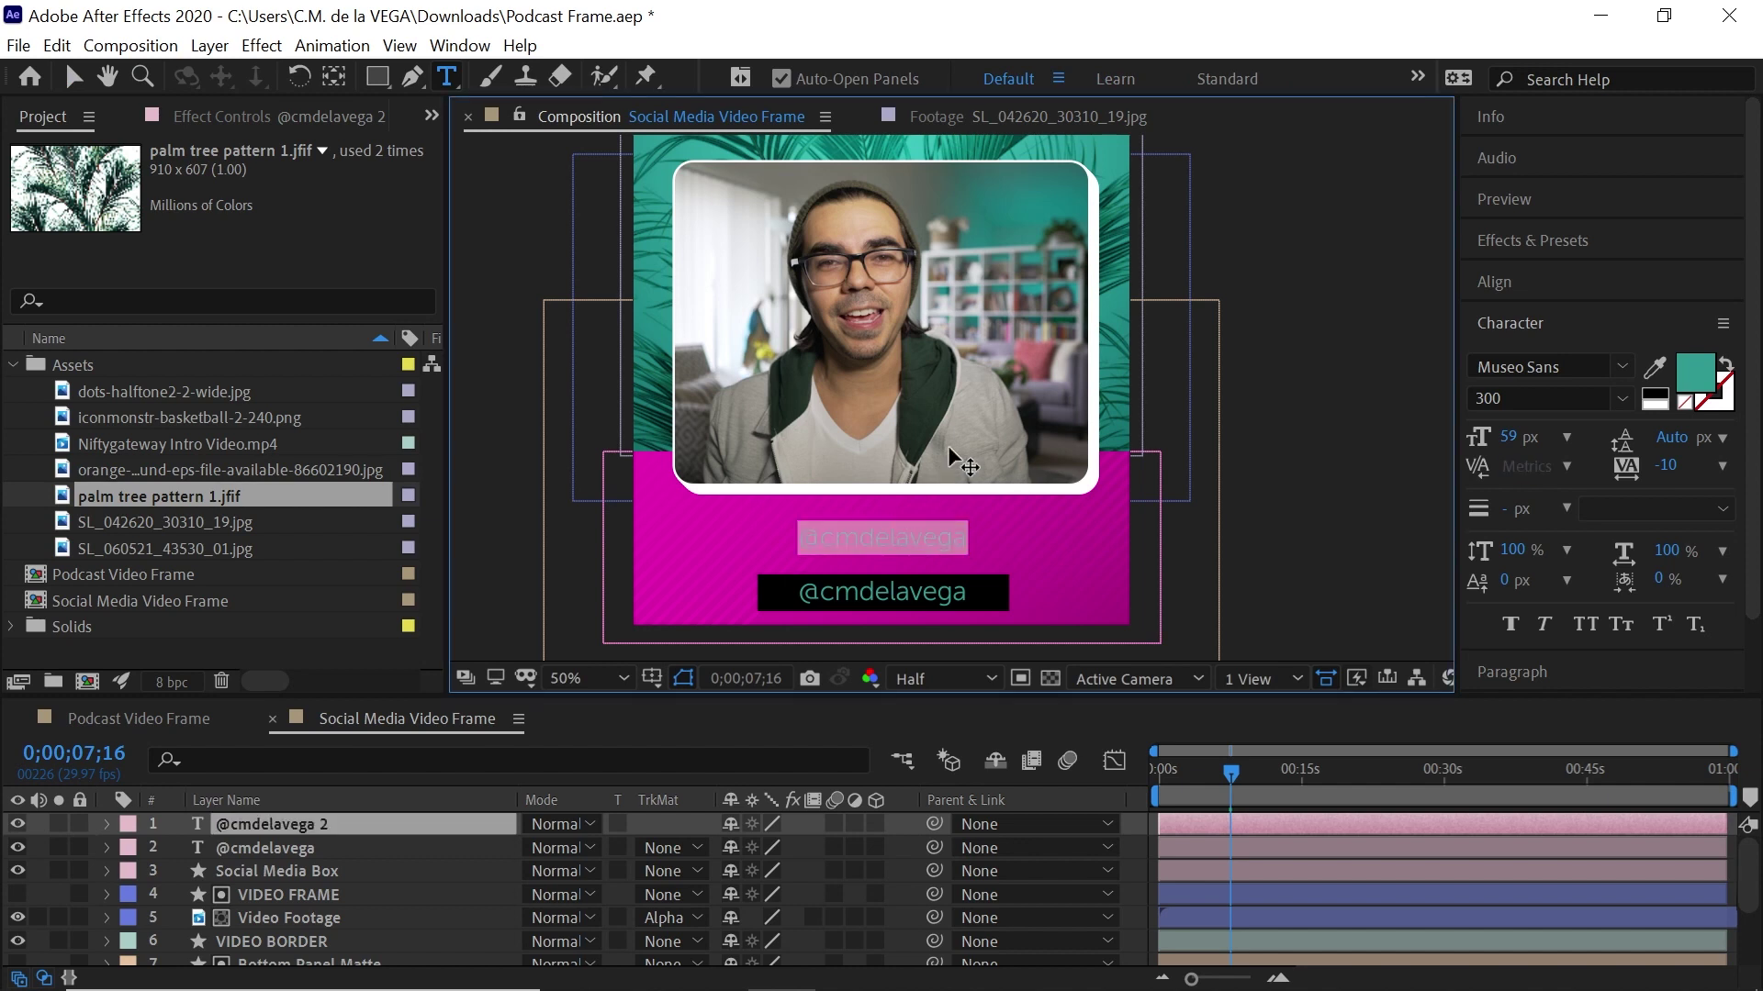
text("Coming )
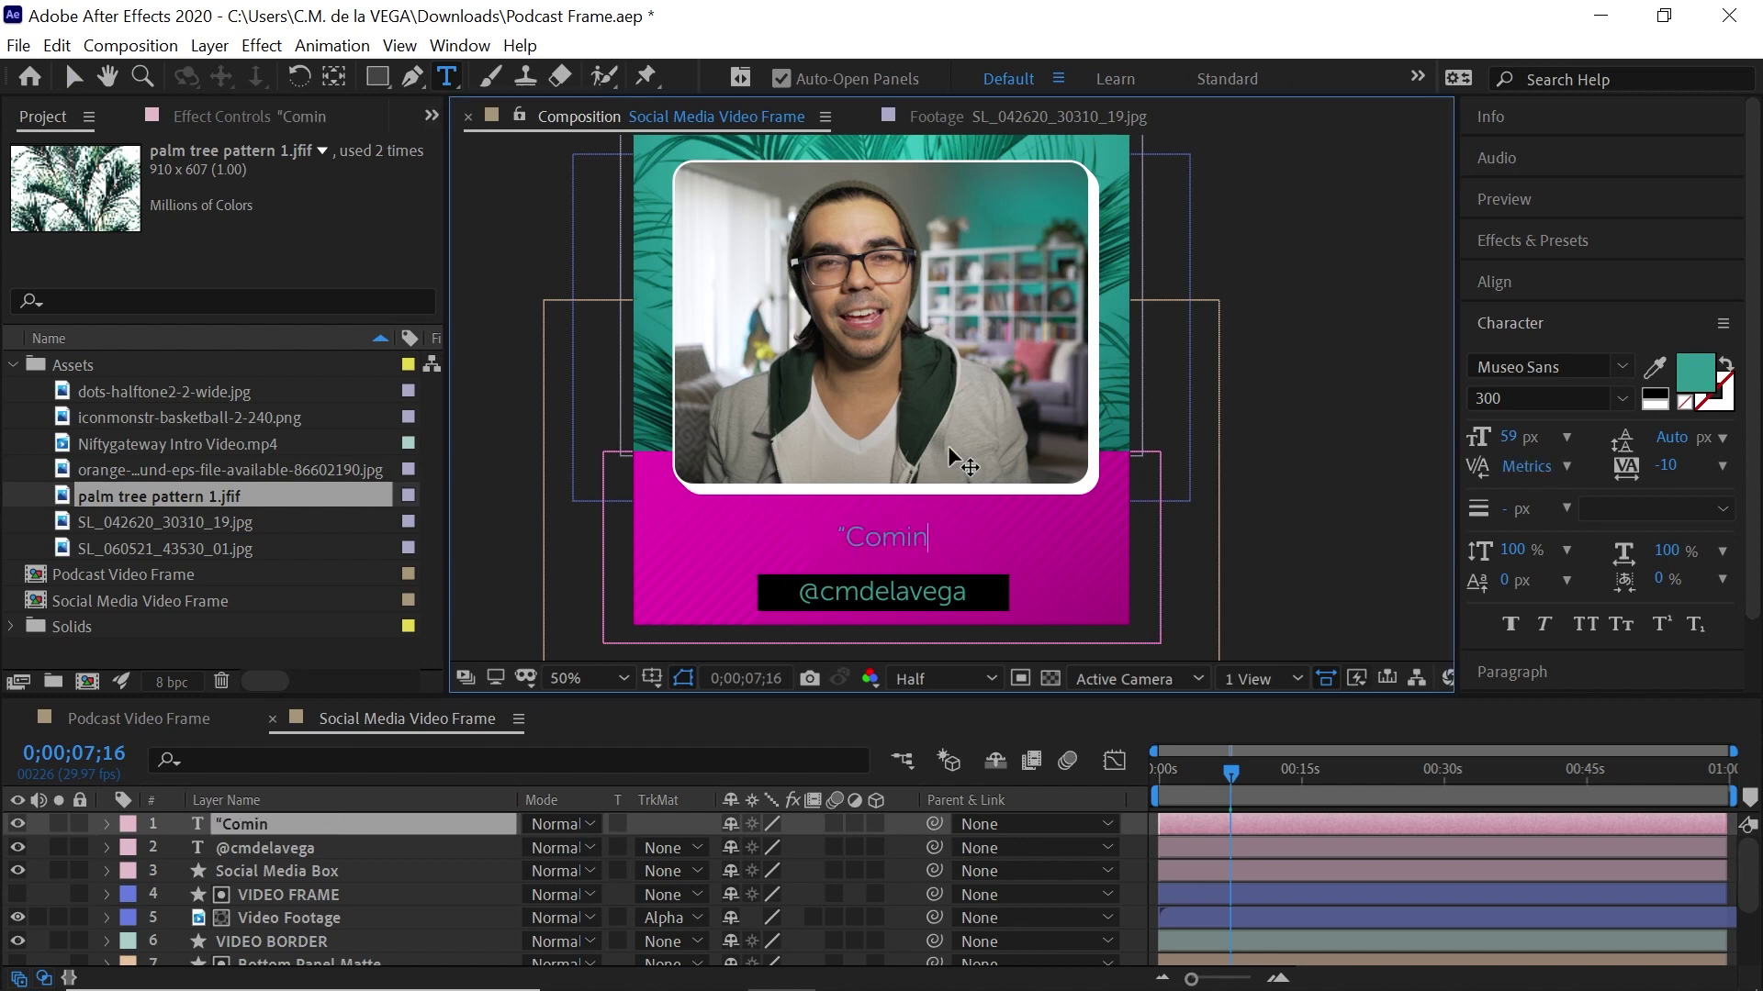
text(up ne)
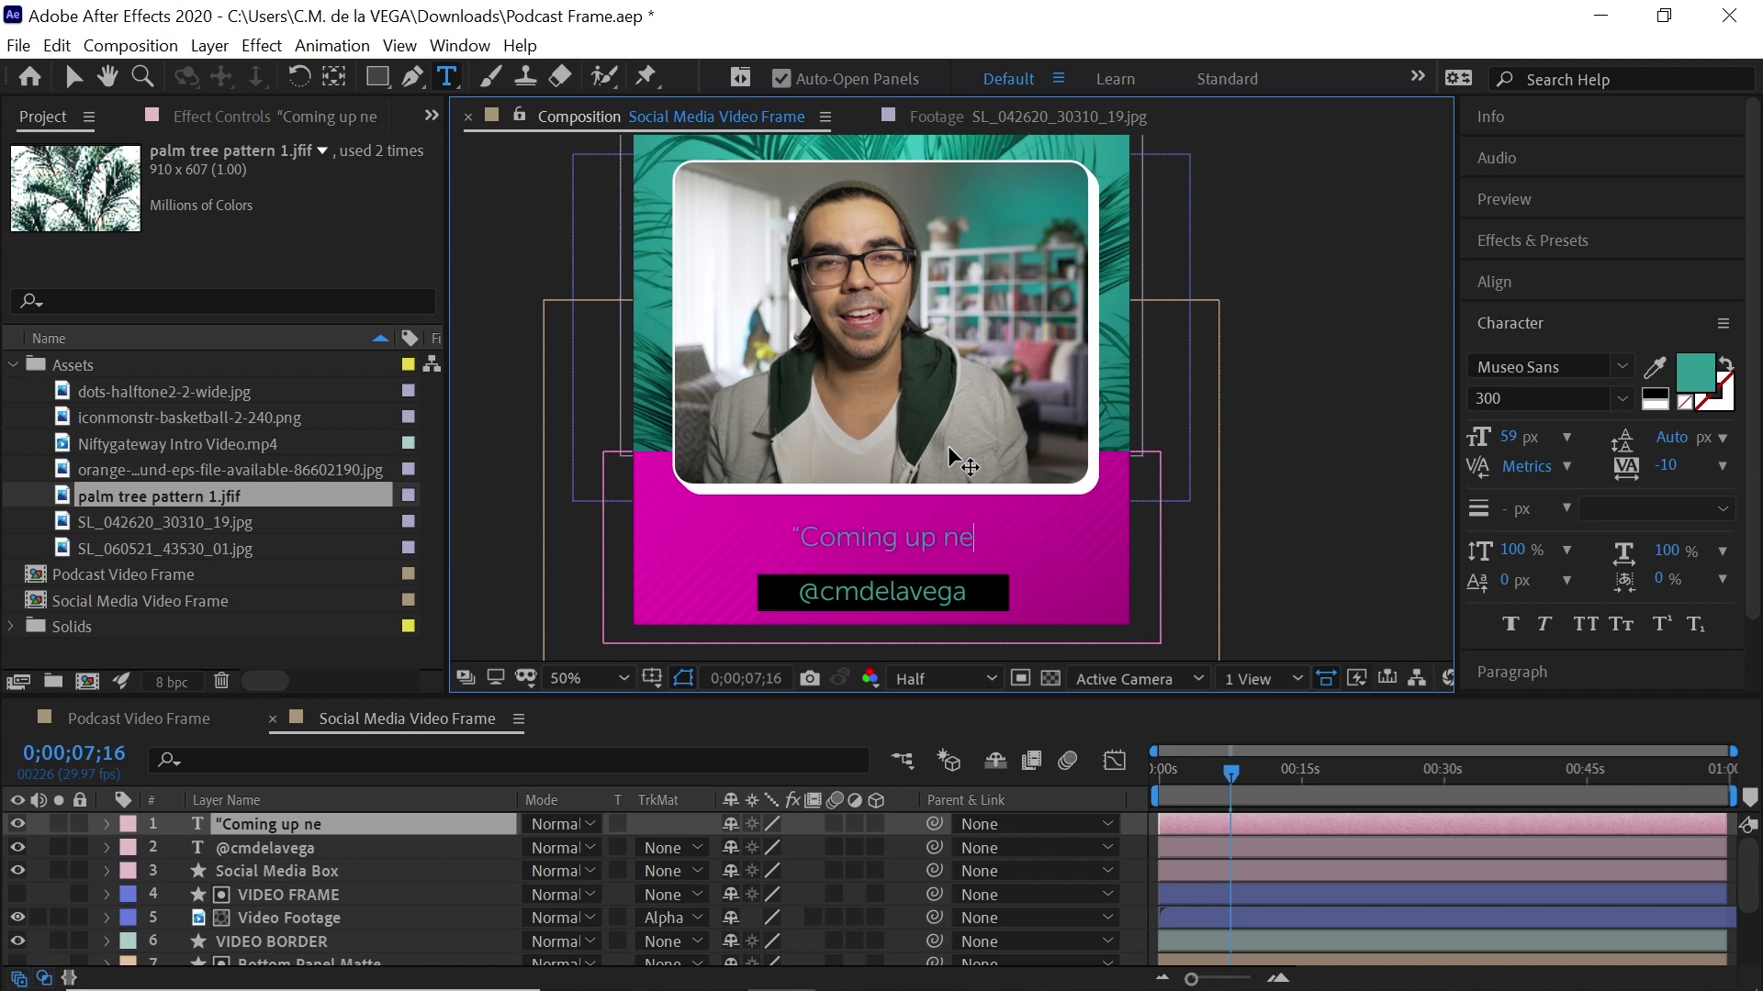
text(xt")
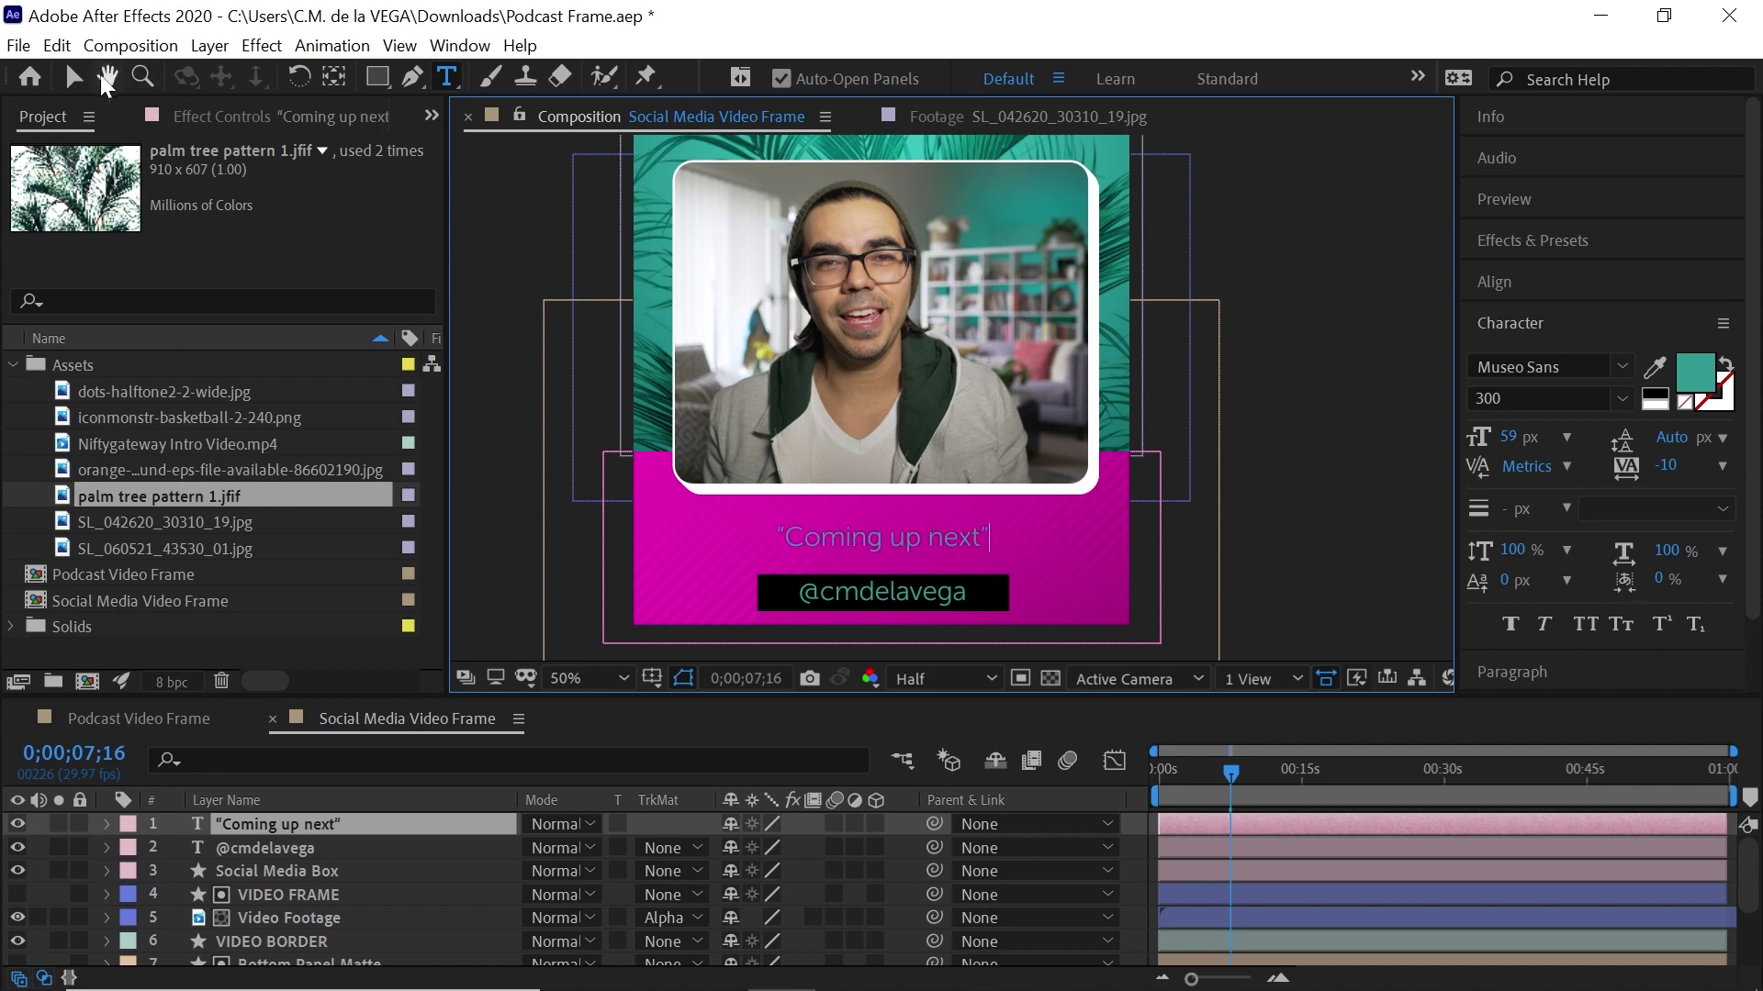
click(98, 75)
Make the headline white, Museo Sans 700, all caps at 100 px, nudged into place
click(1692, 371)
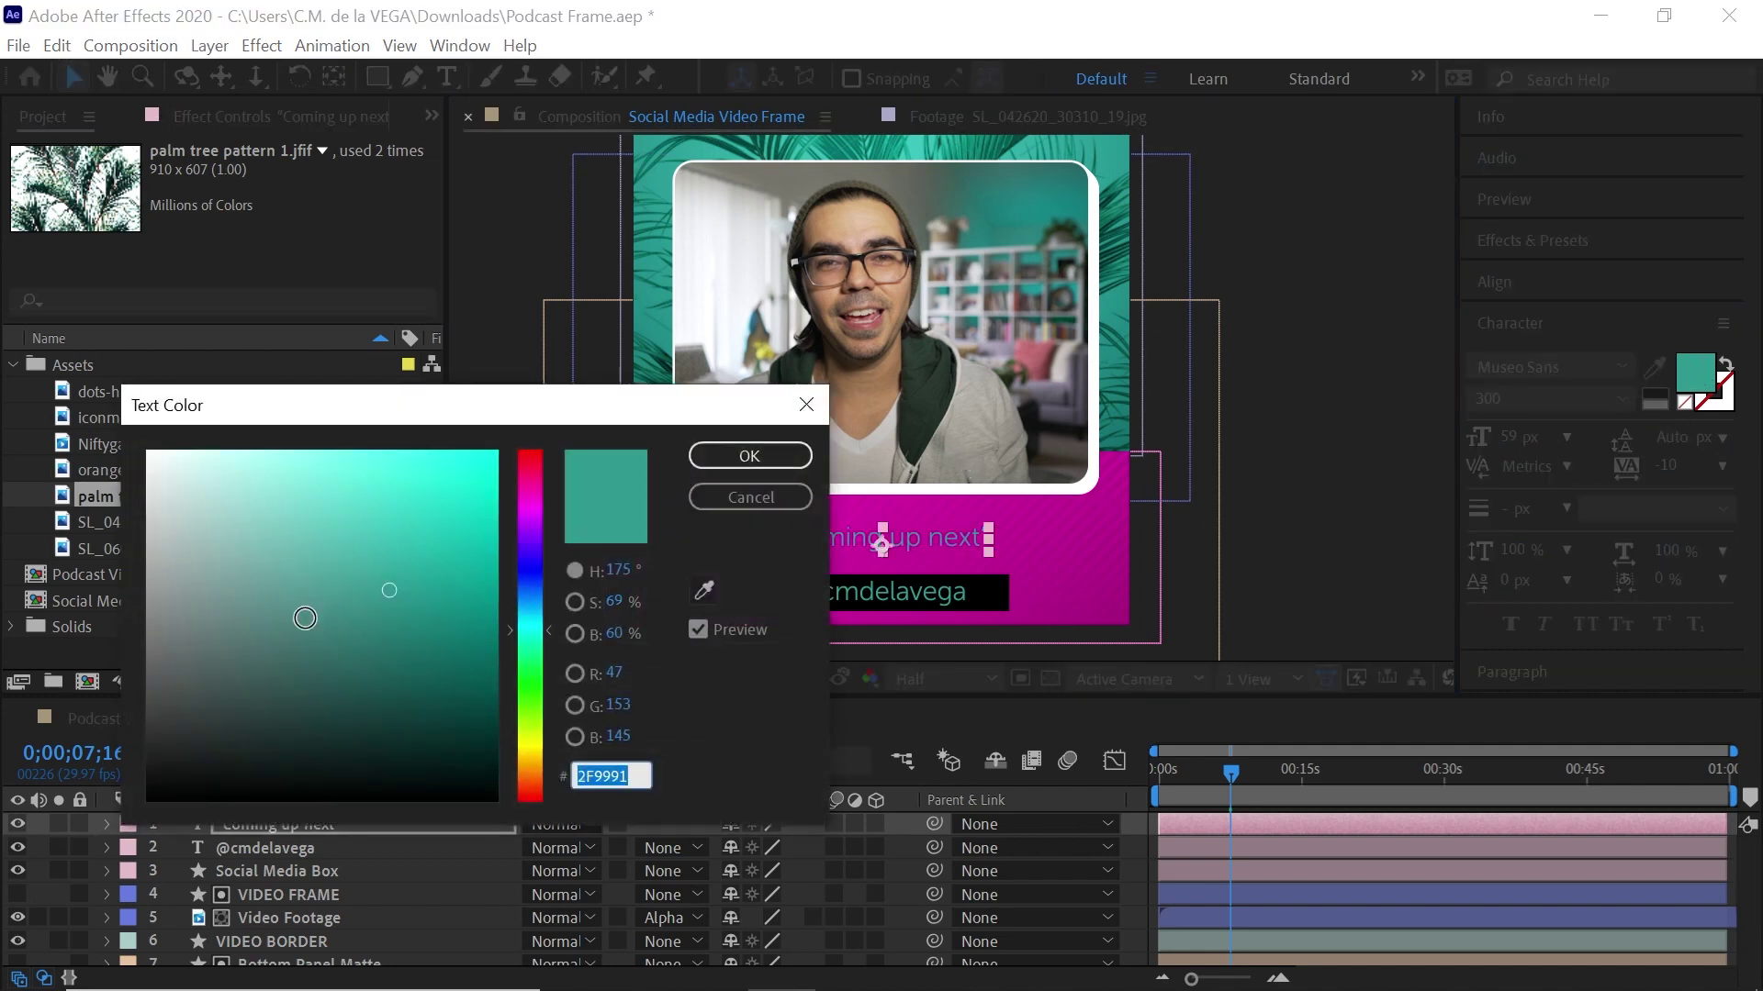
click(749, 455)
click(1621, 397)
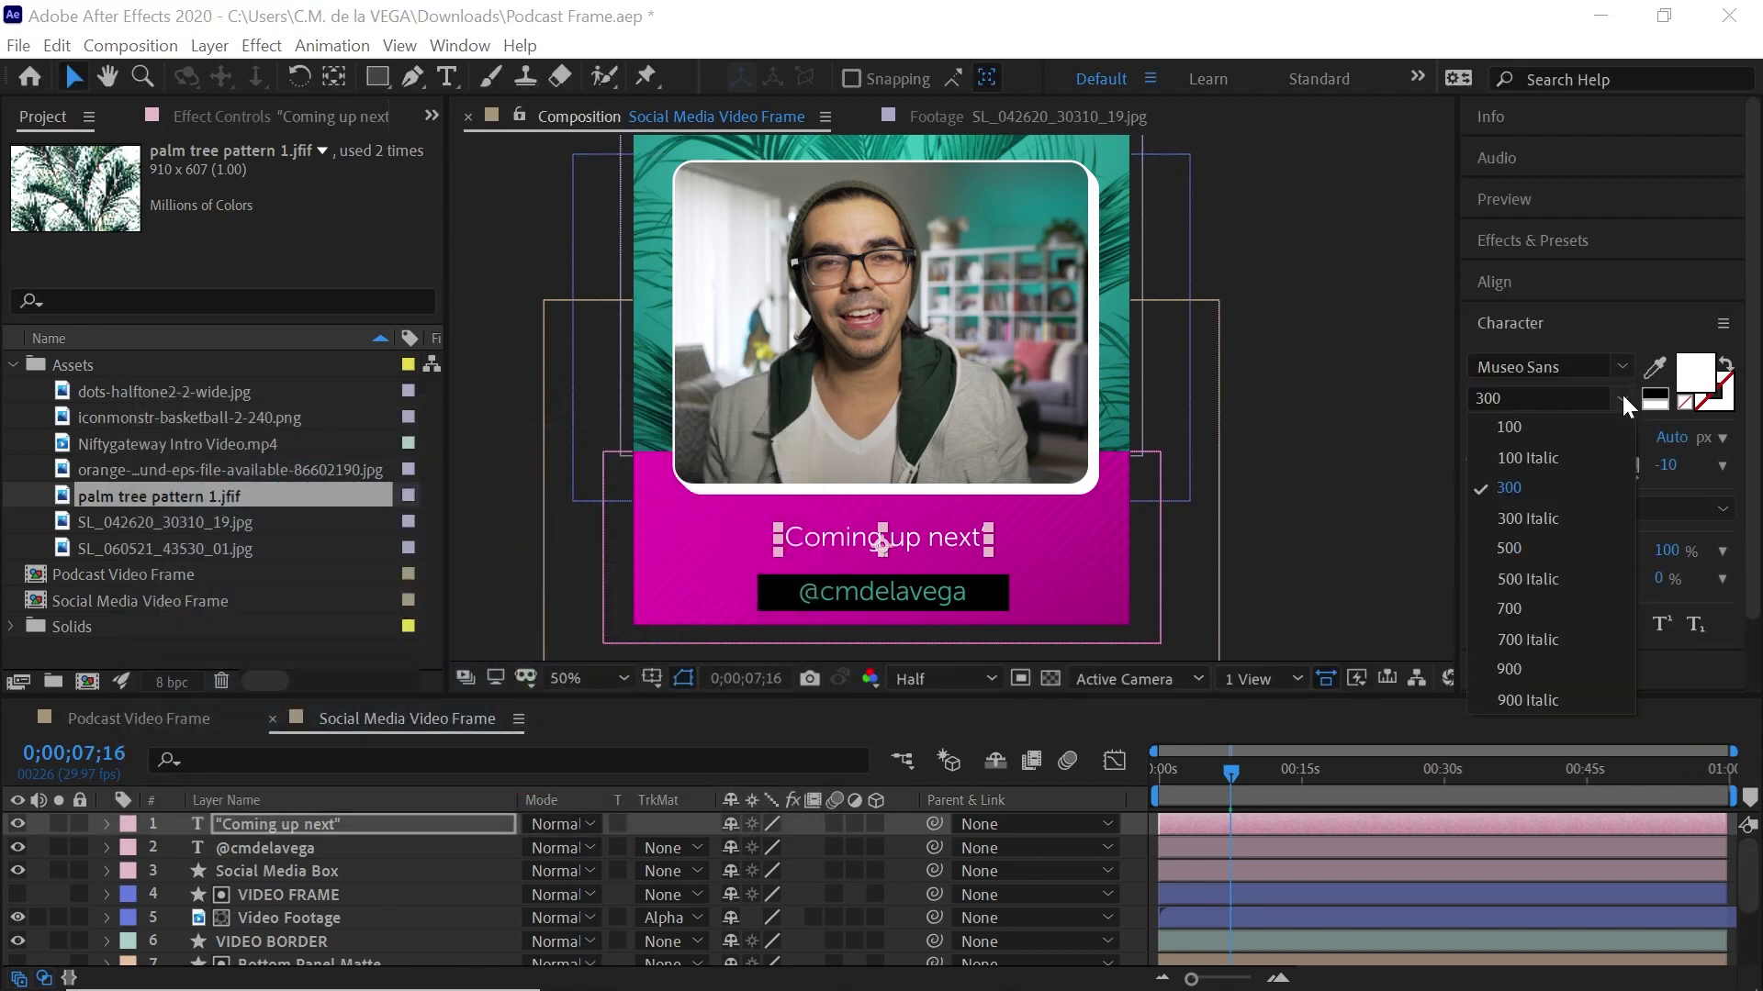
click(1513, 608)
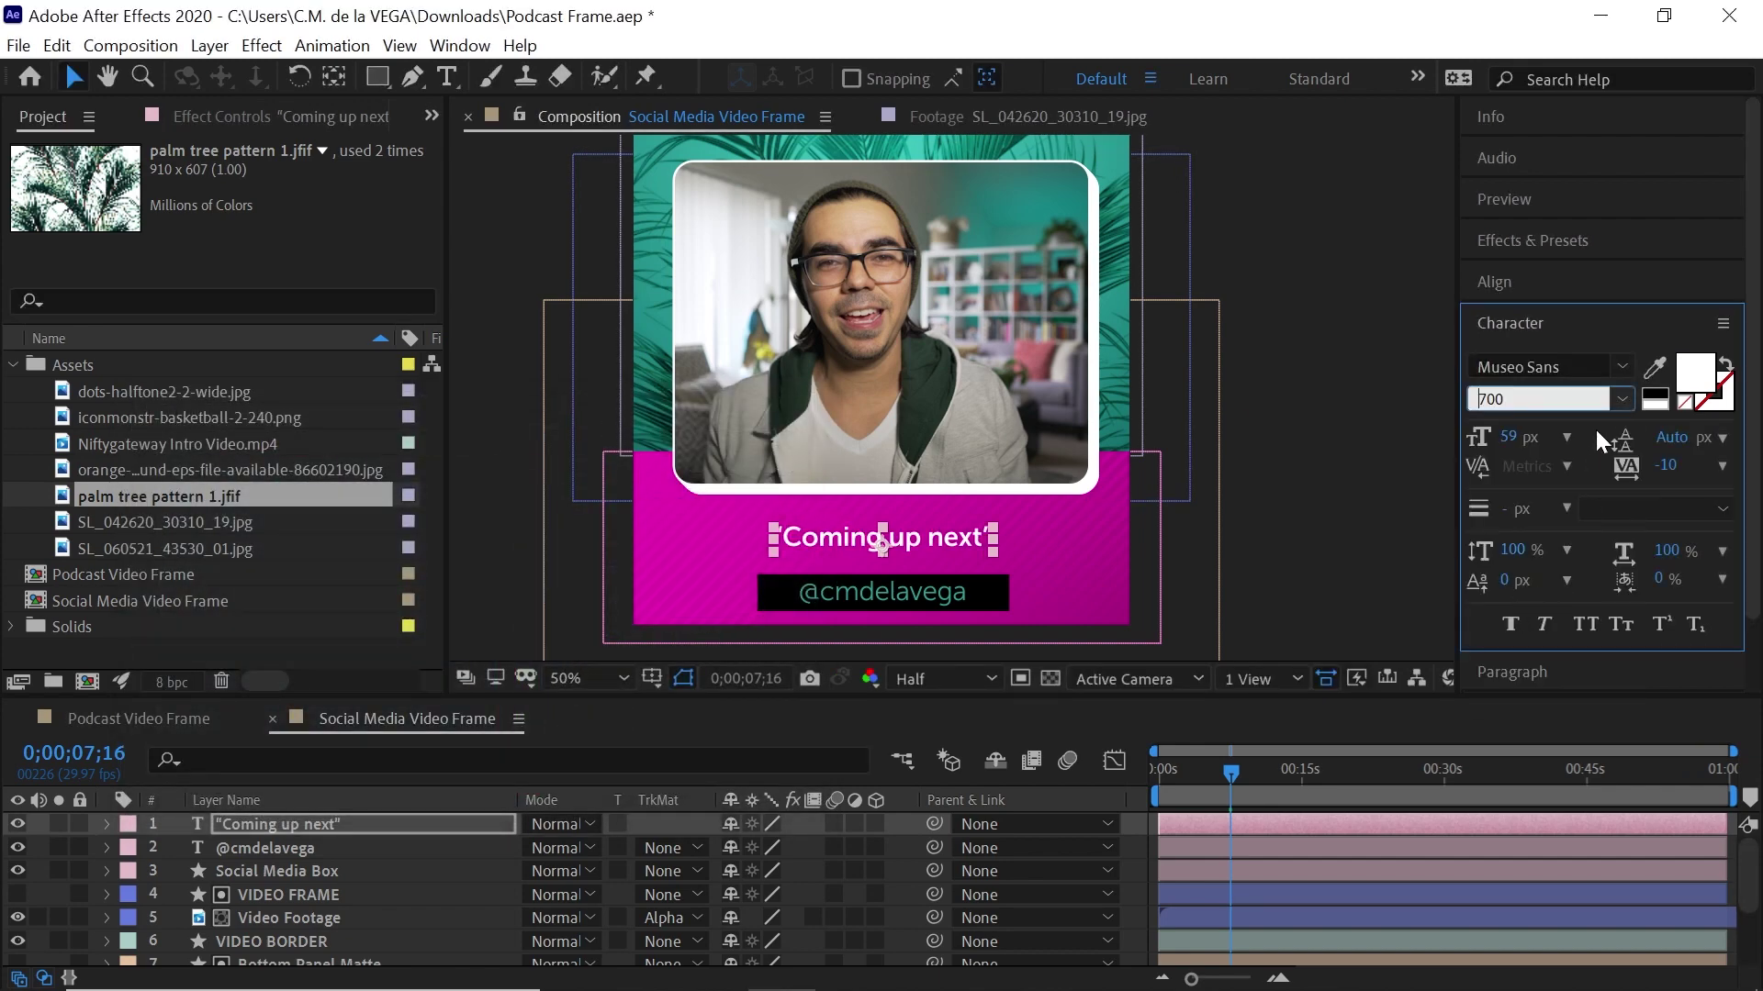
click(1586, 623)
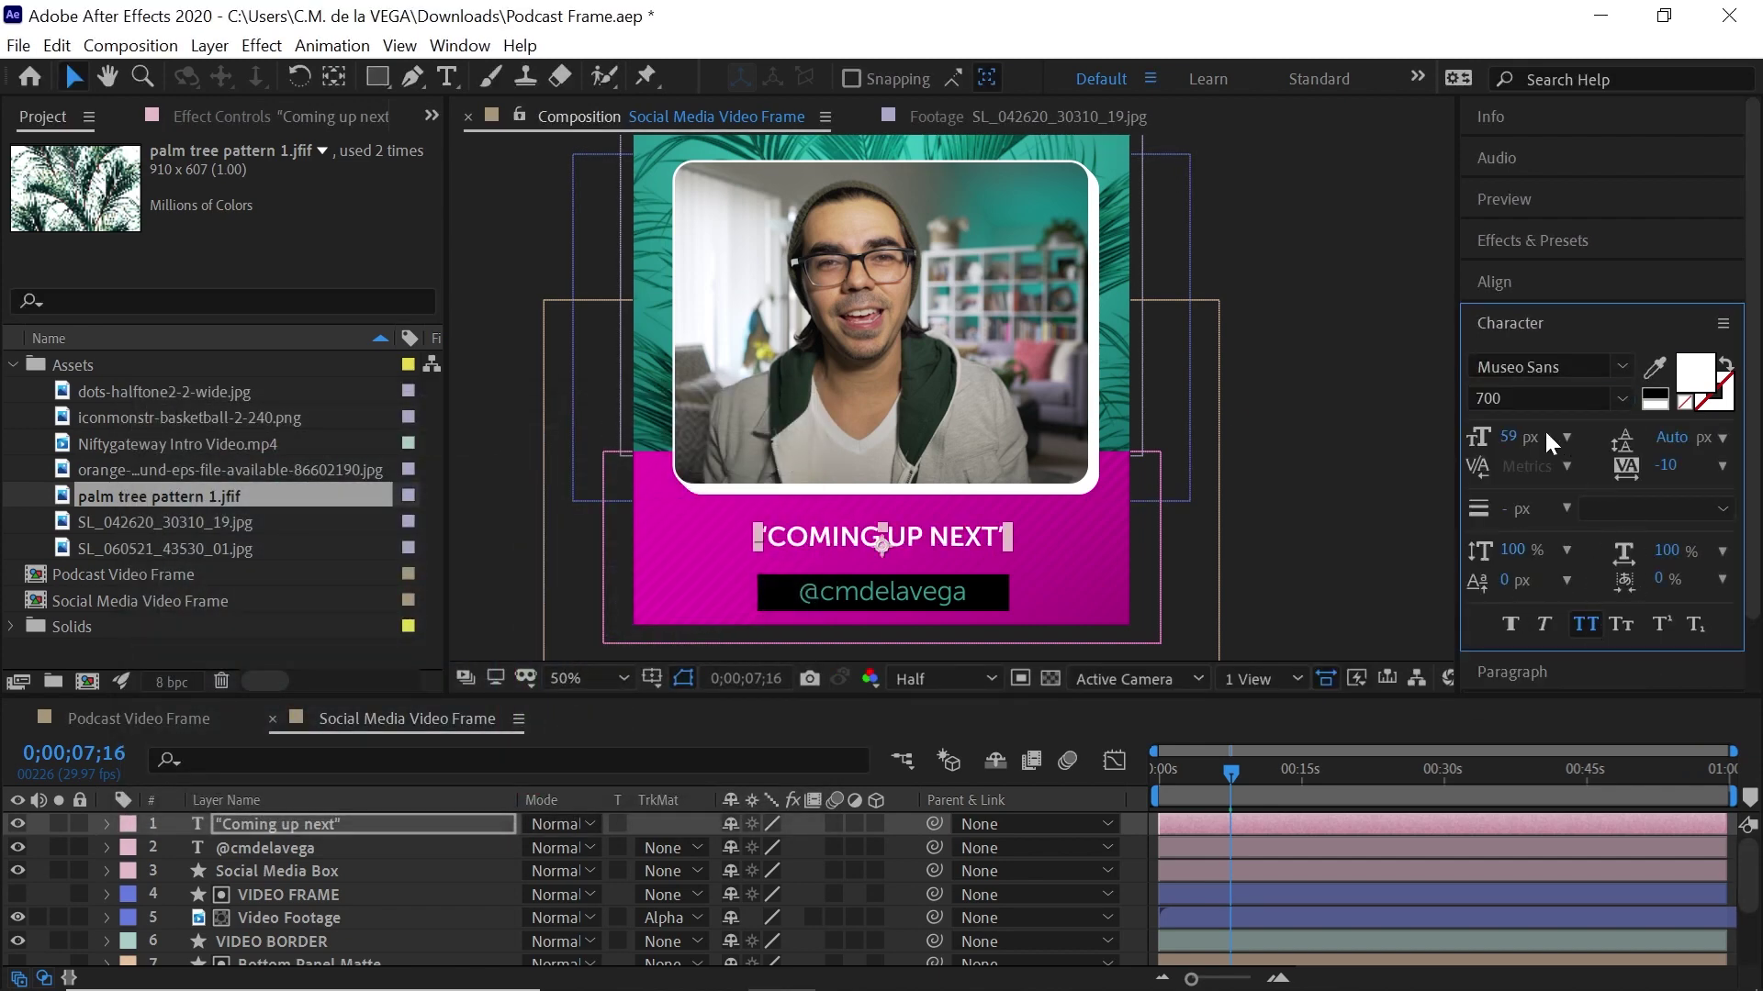
drag(1508, 437, 1564, 430)
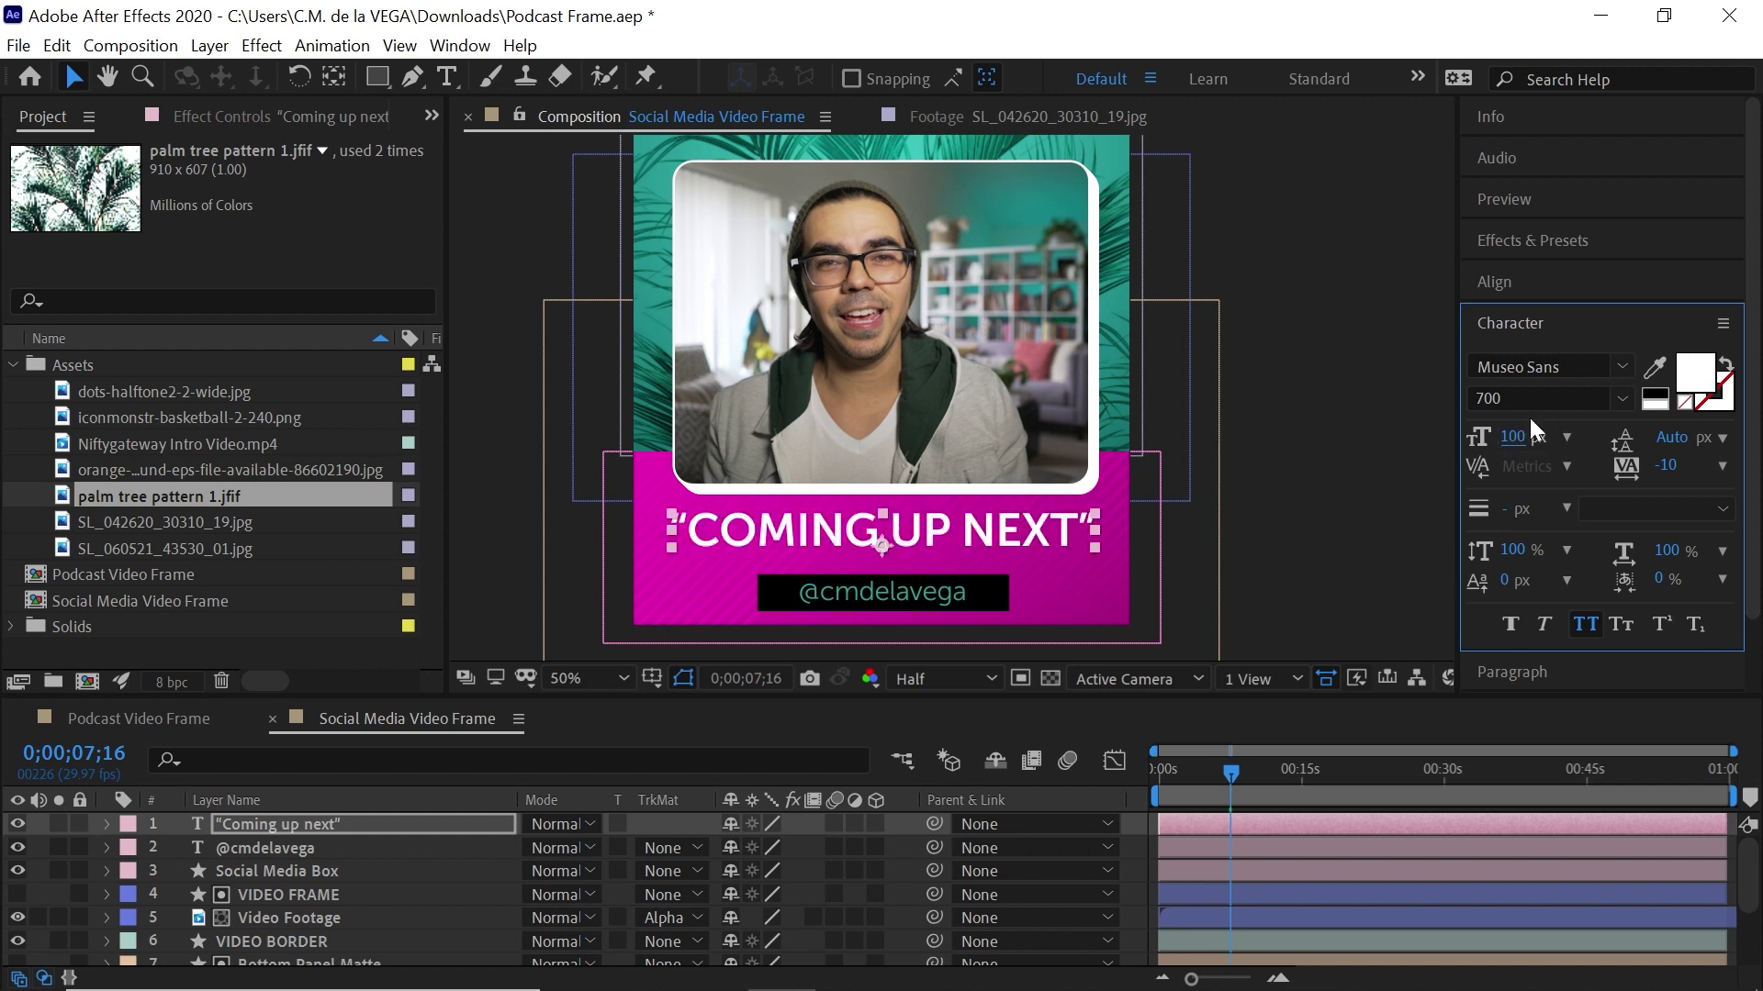
drag(1051, 536, 1043, 542)
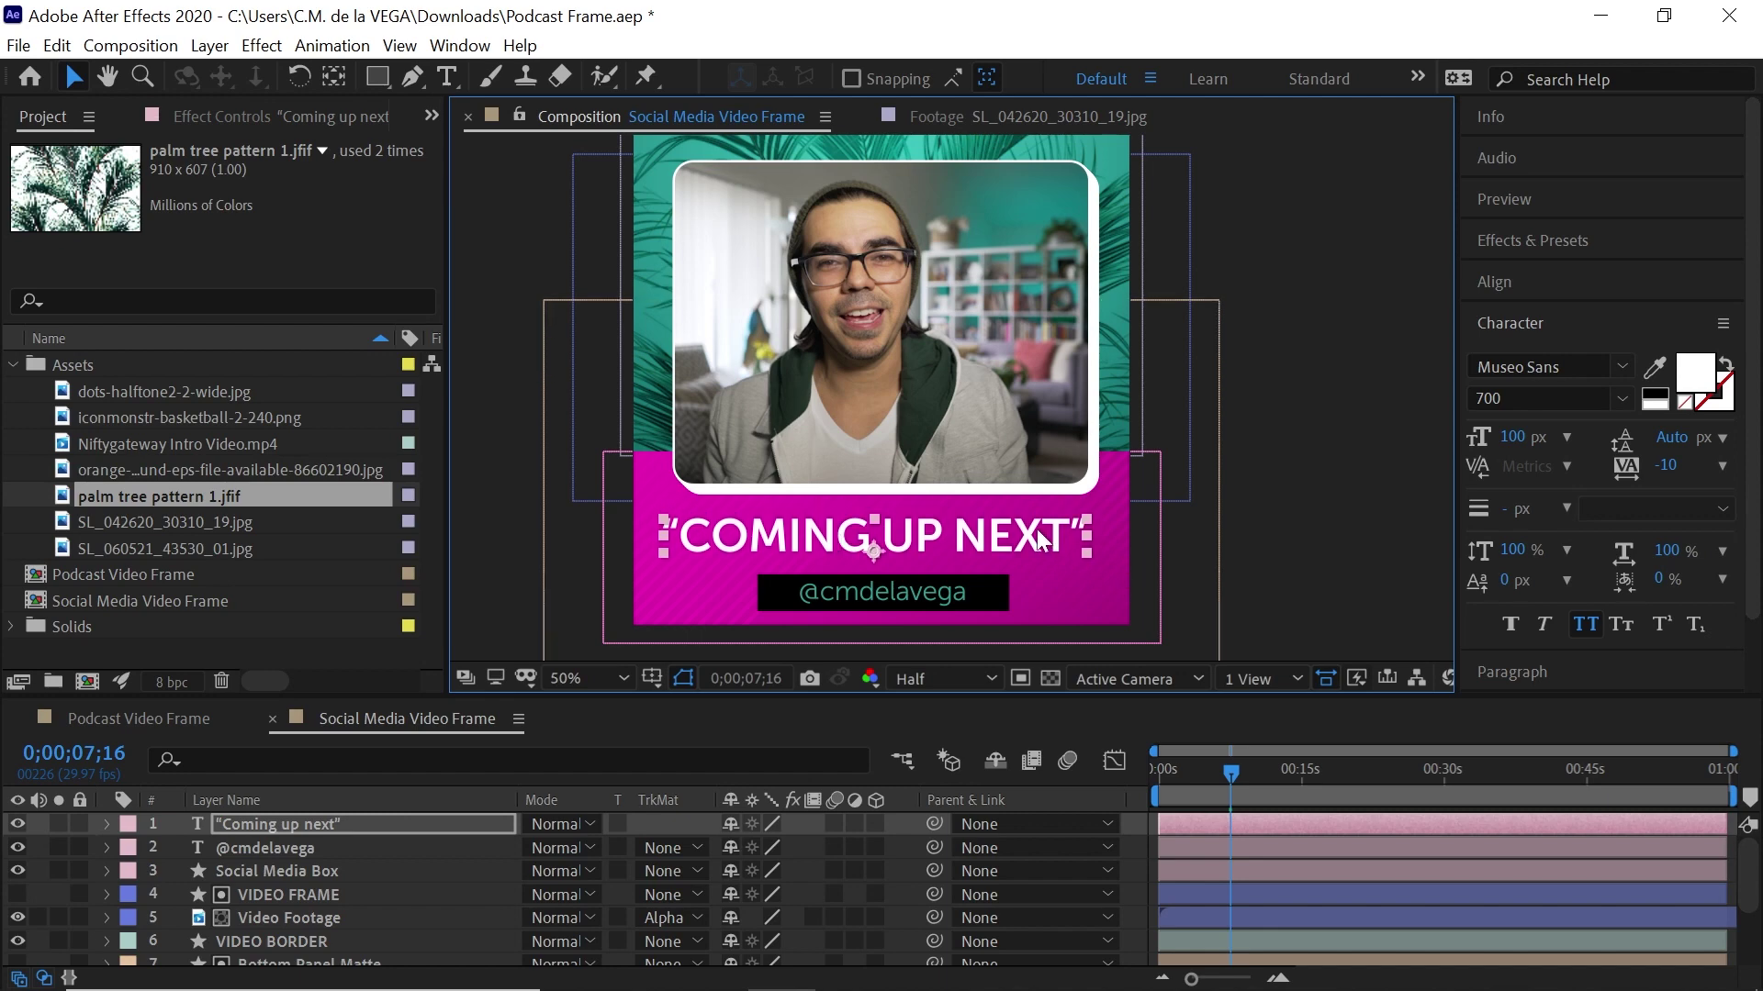
Apply a Drop Shadow to the 'COMING UP NEXT' text with 100% opacity and distance 10
click(261, 46)
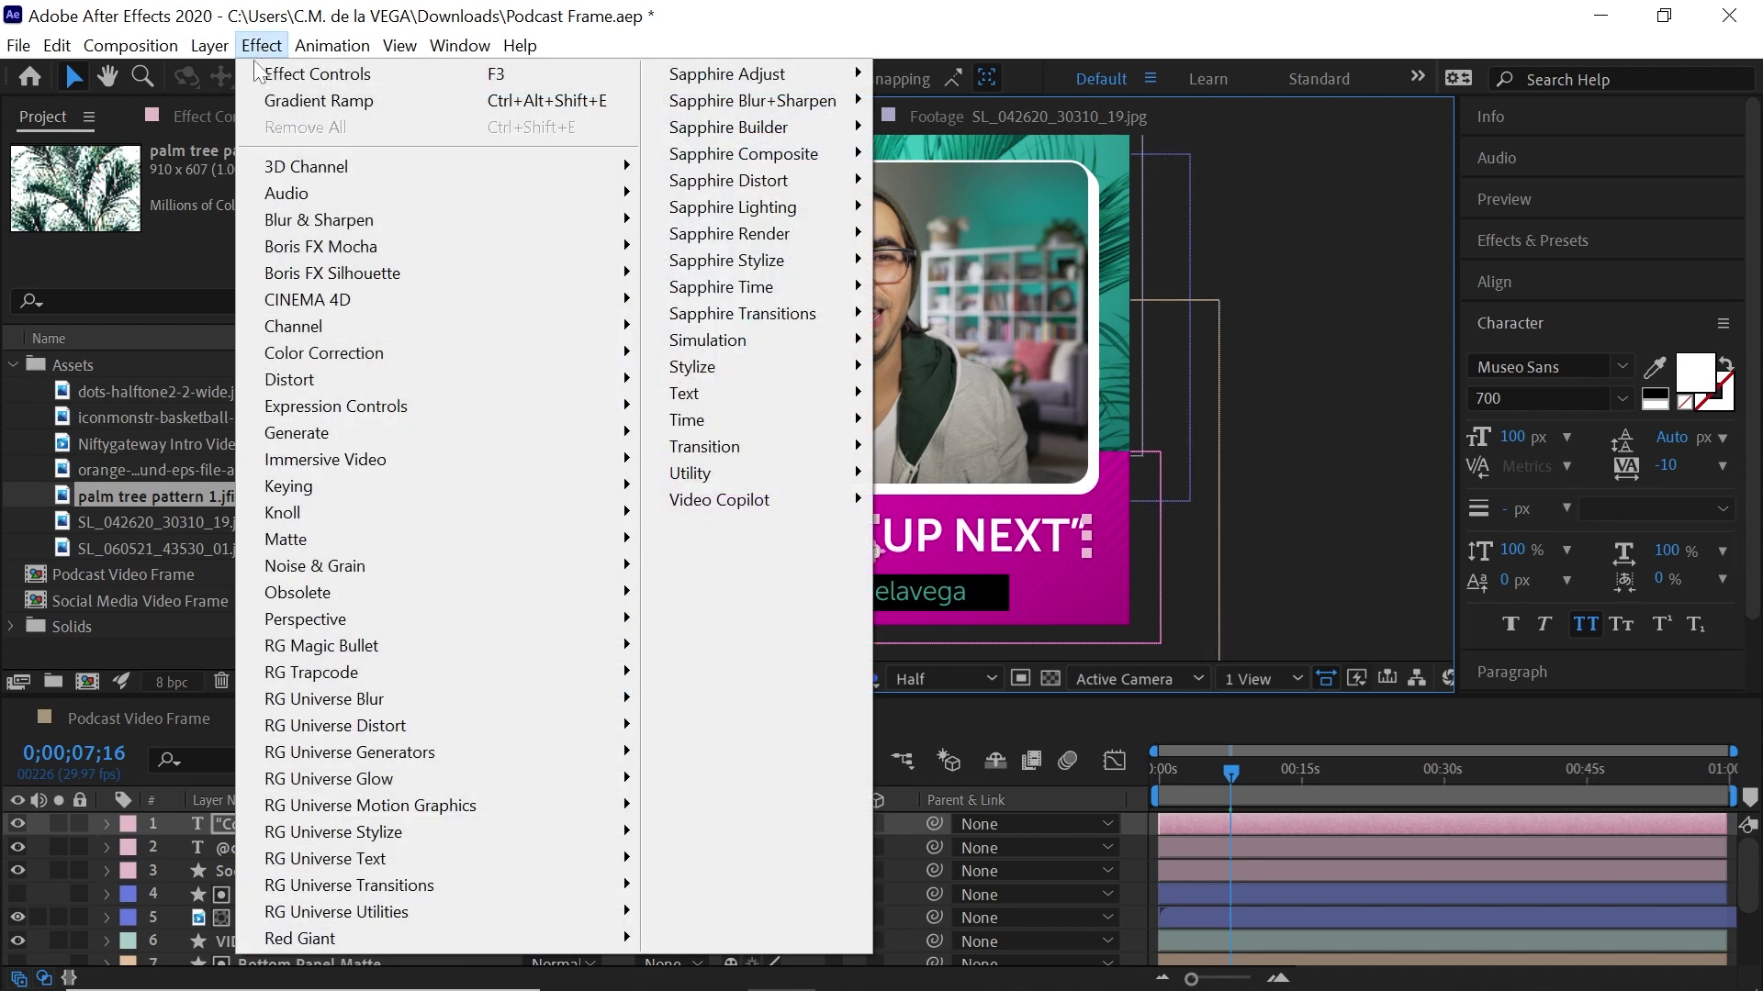
mouse_move(471, 623)
click(747, 848)
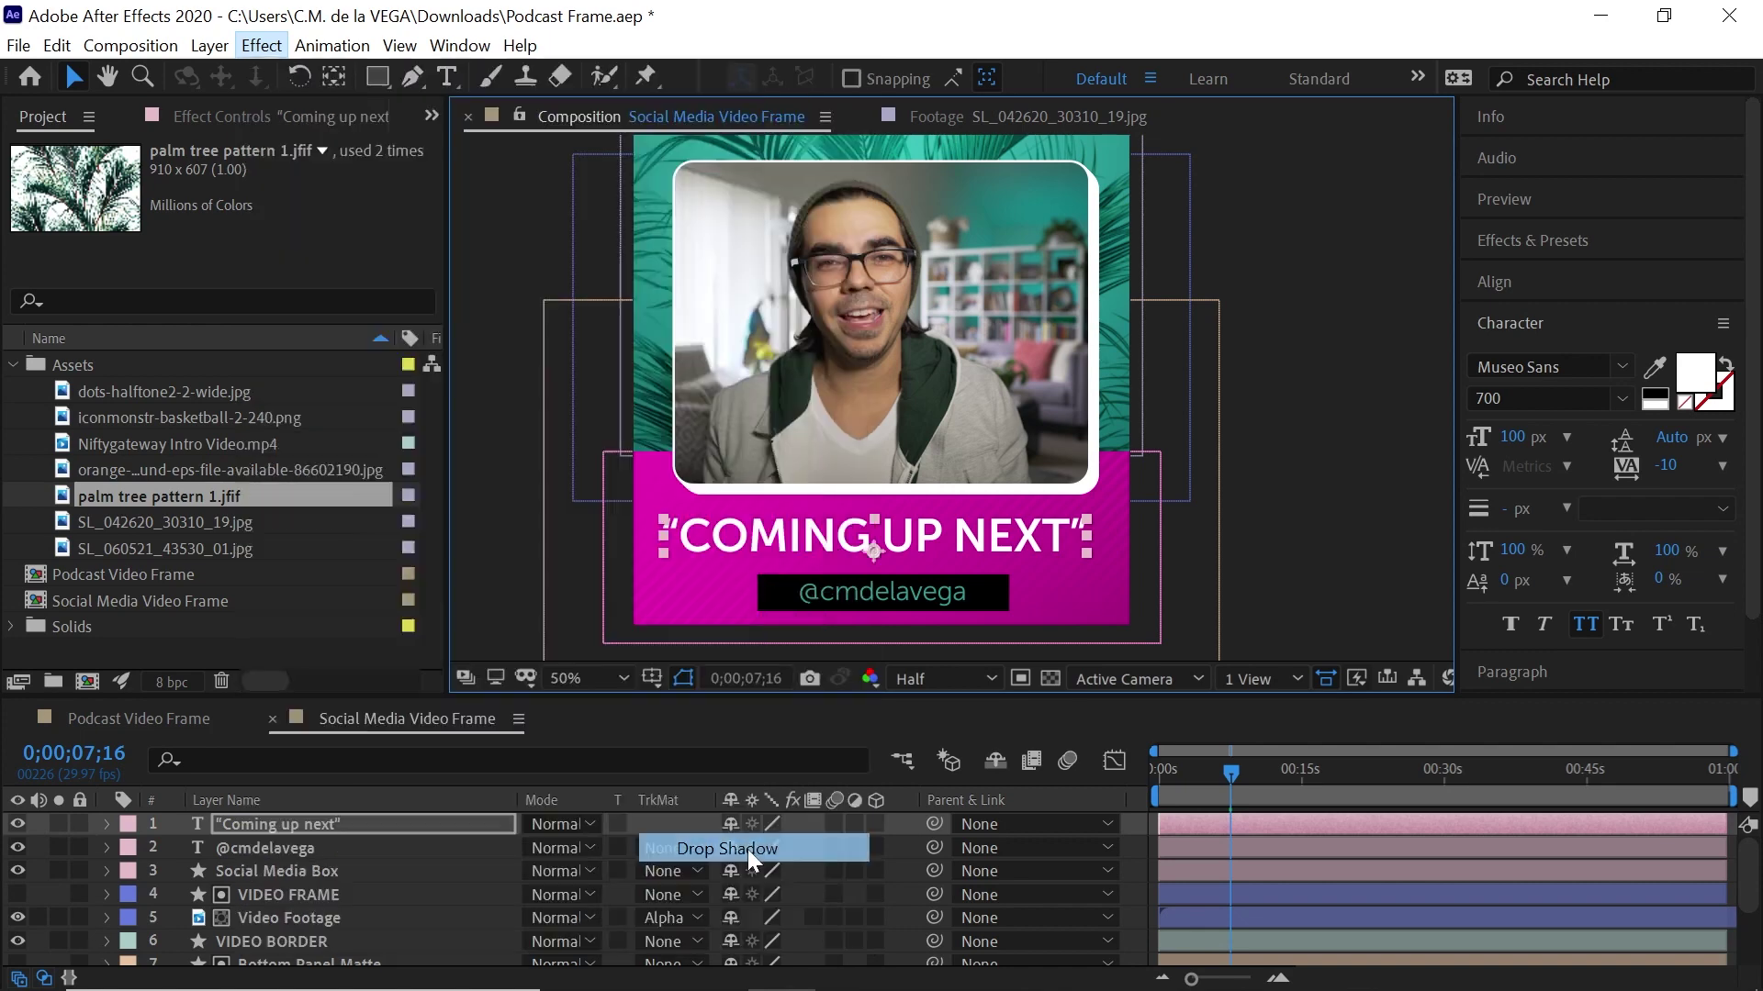
click(254, 221)
text(100)
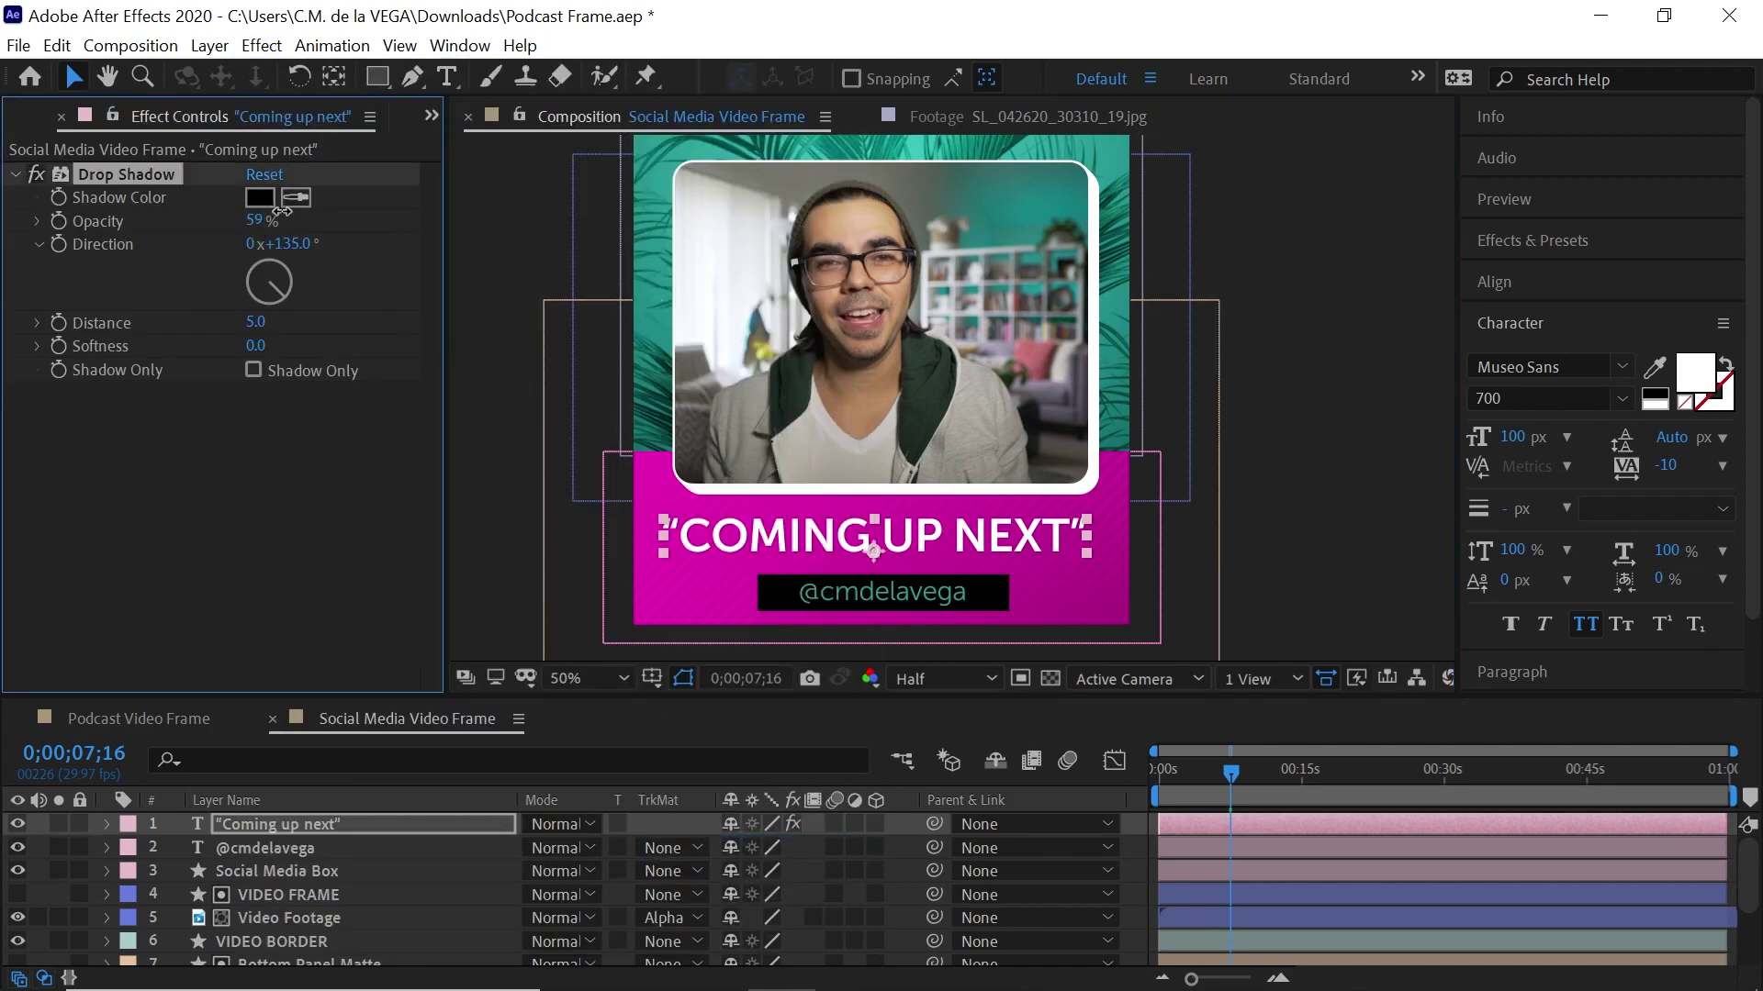
key(Return)
drag(255, 321, 284, 323)
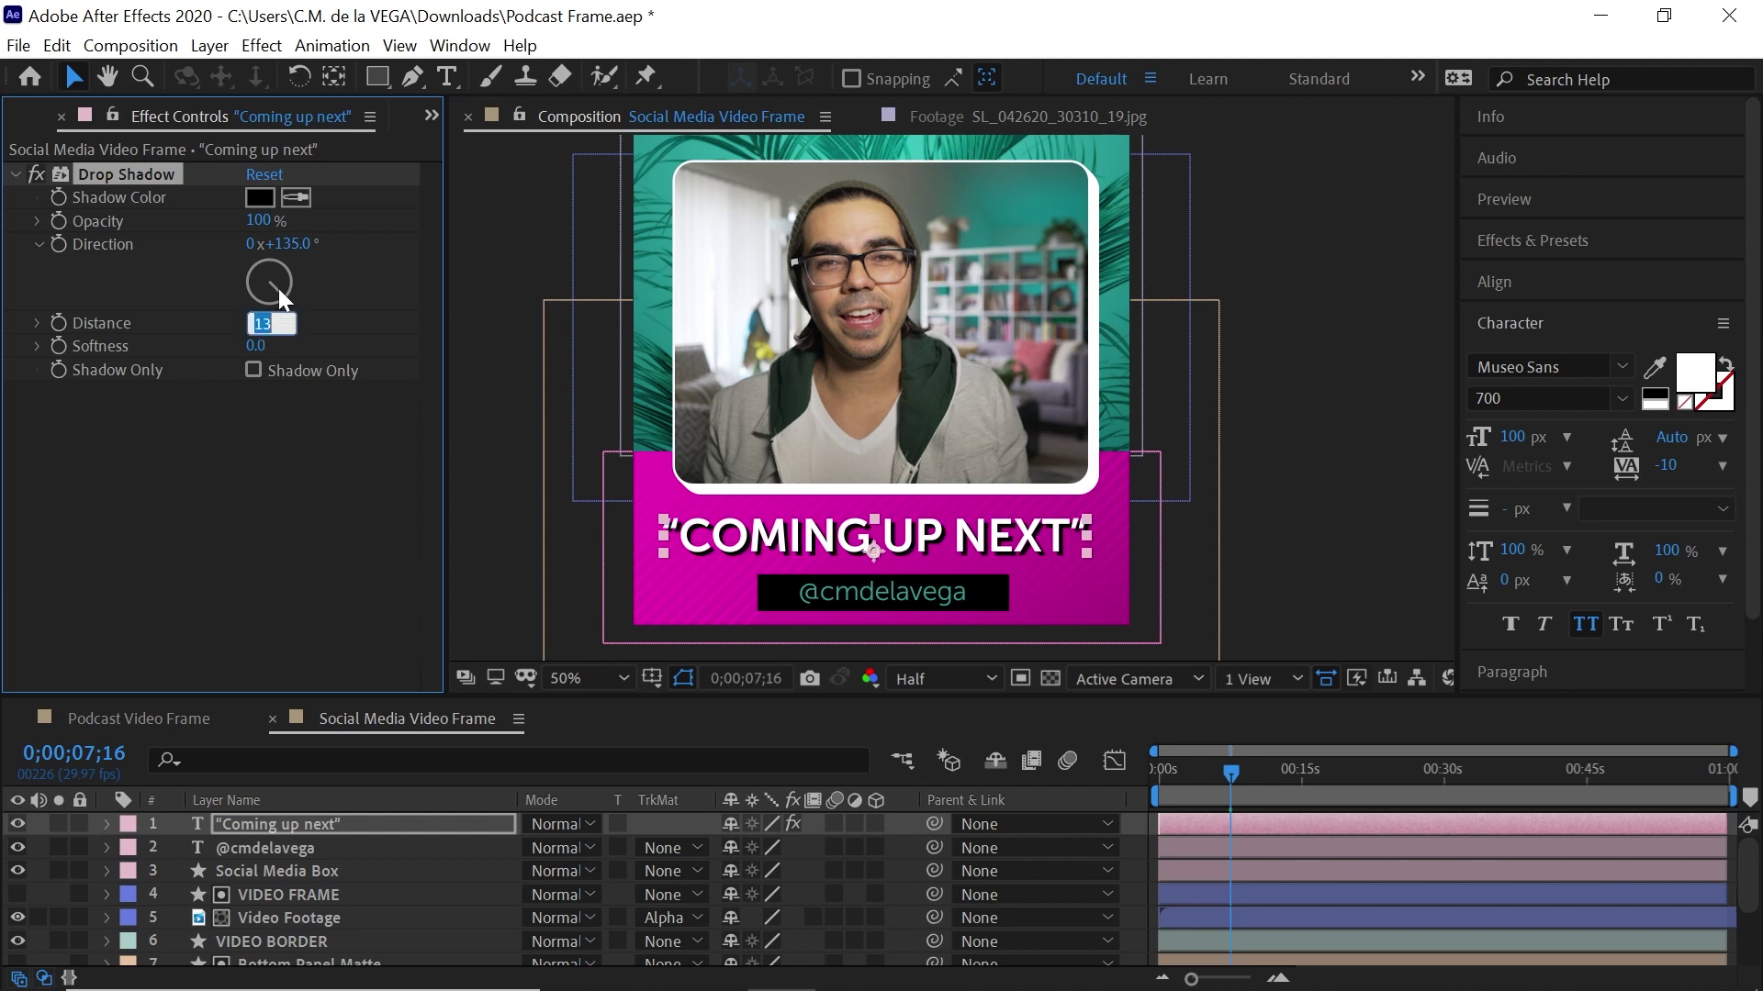
key(h)
drag(1112, 394, 1115, 414)
Set the VIDEO BORDER layer's white outline stroke width to 19 px
key(v)
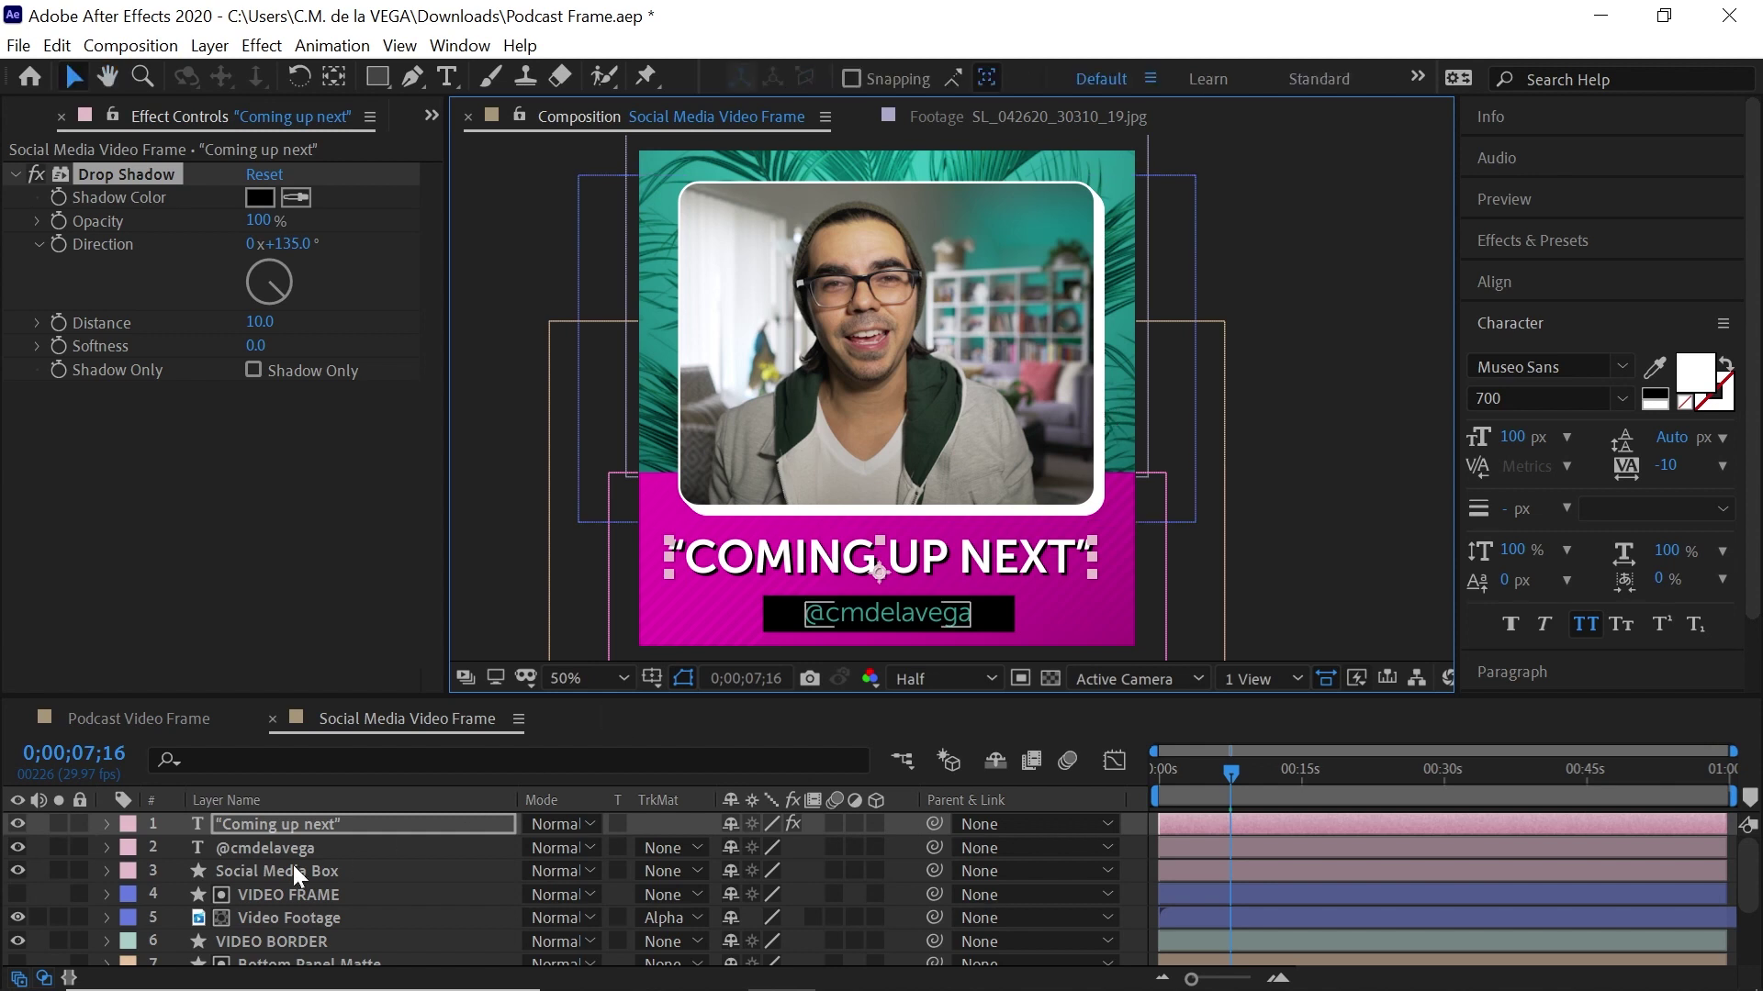
click(290, 931)
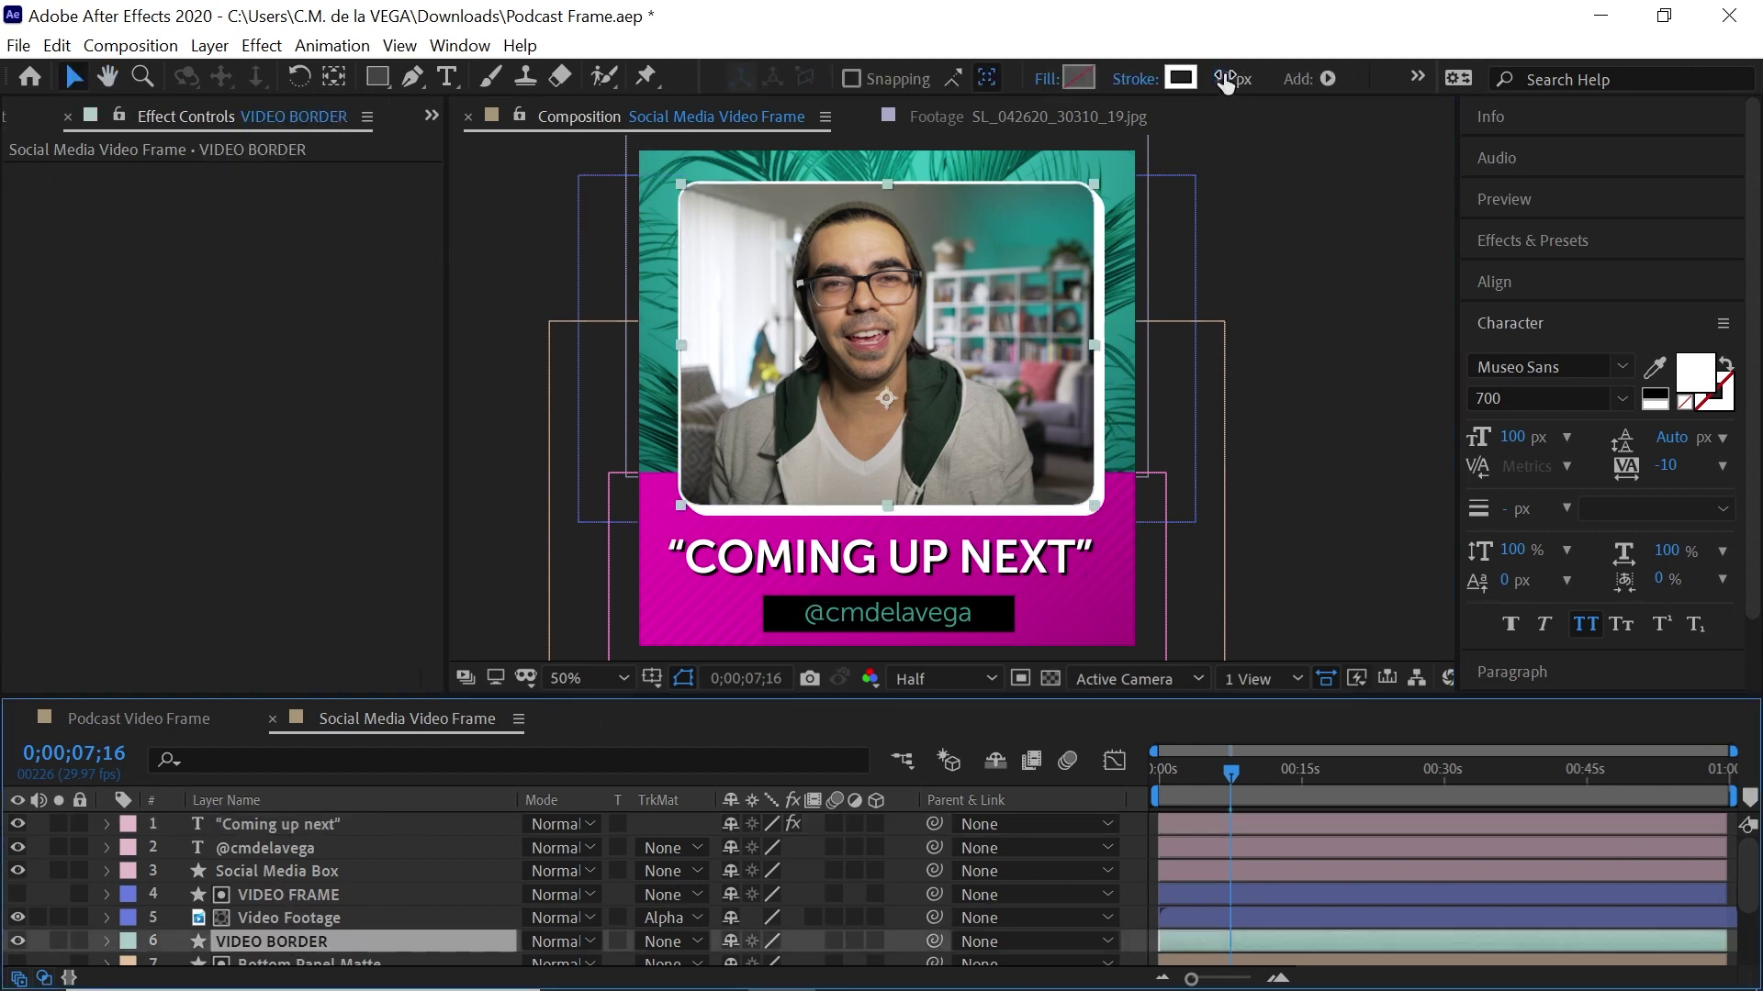
drag(1230, 75, 1247, 76)
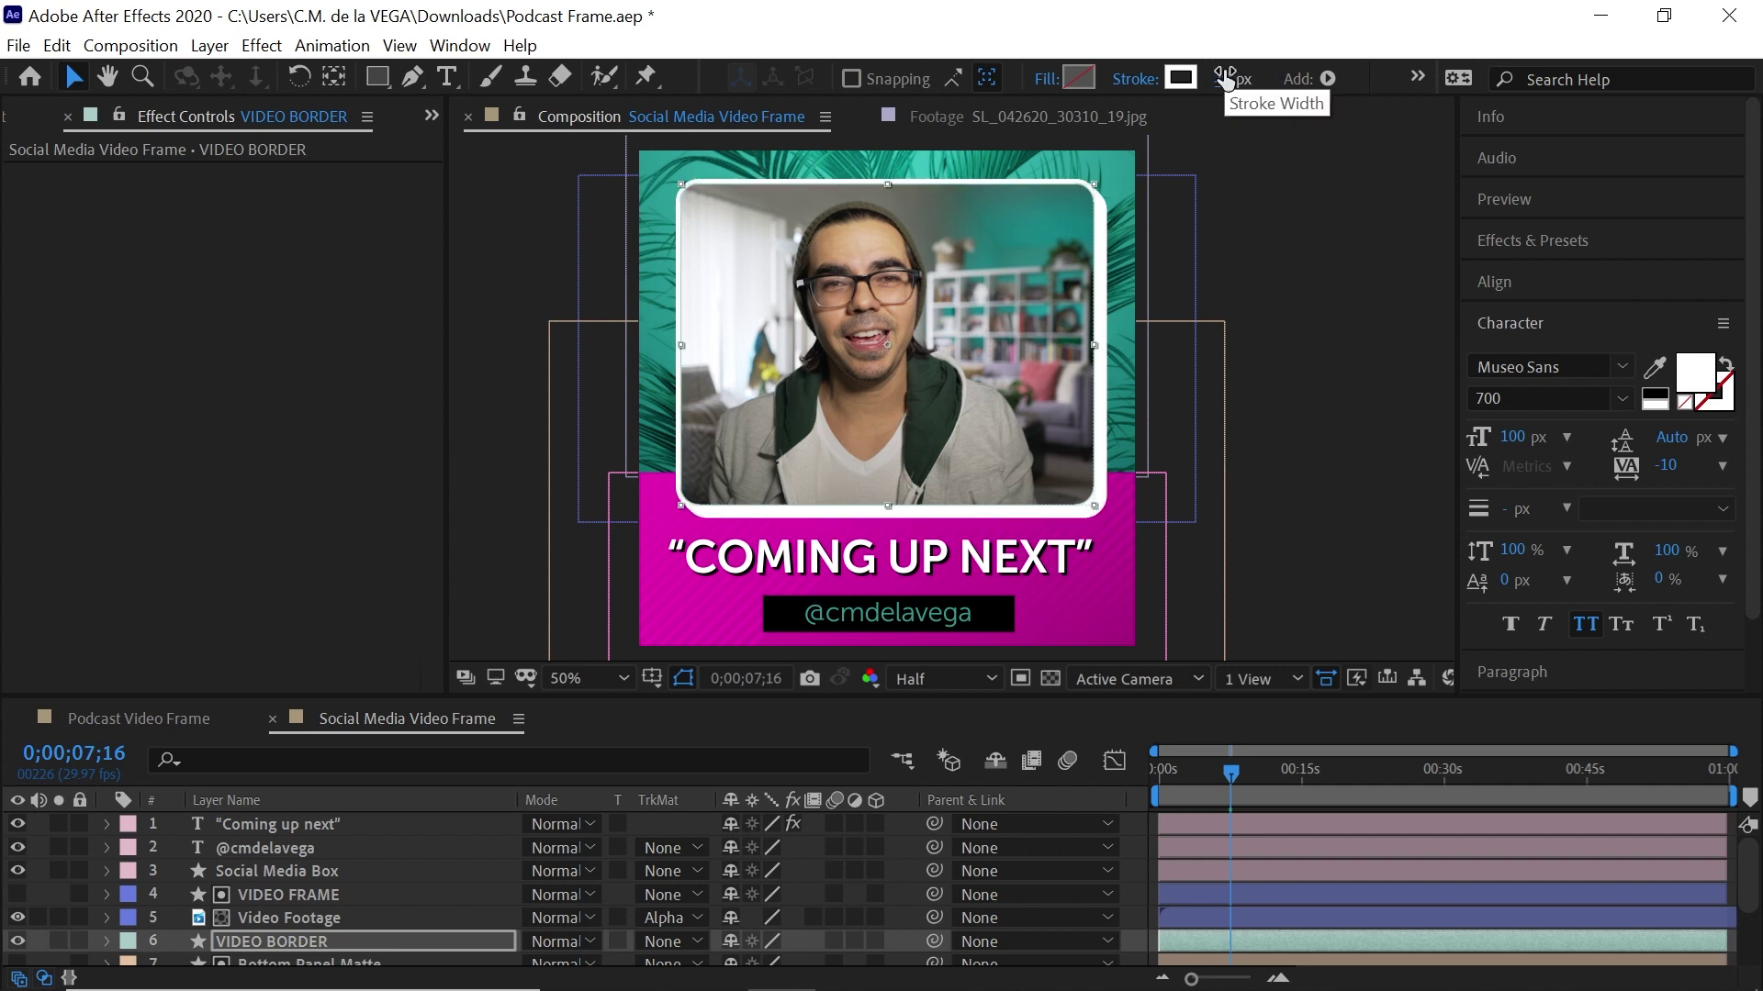
click(1362, 316)
key(h)
drag(1351, 305, 1308, 290)
key(v)
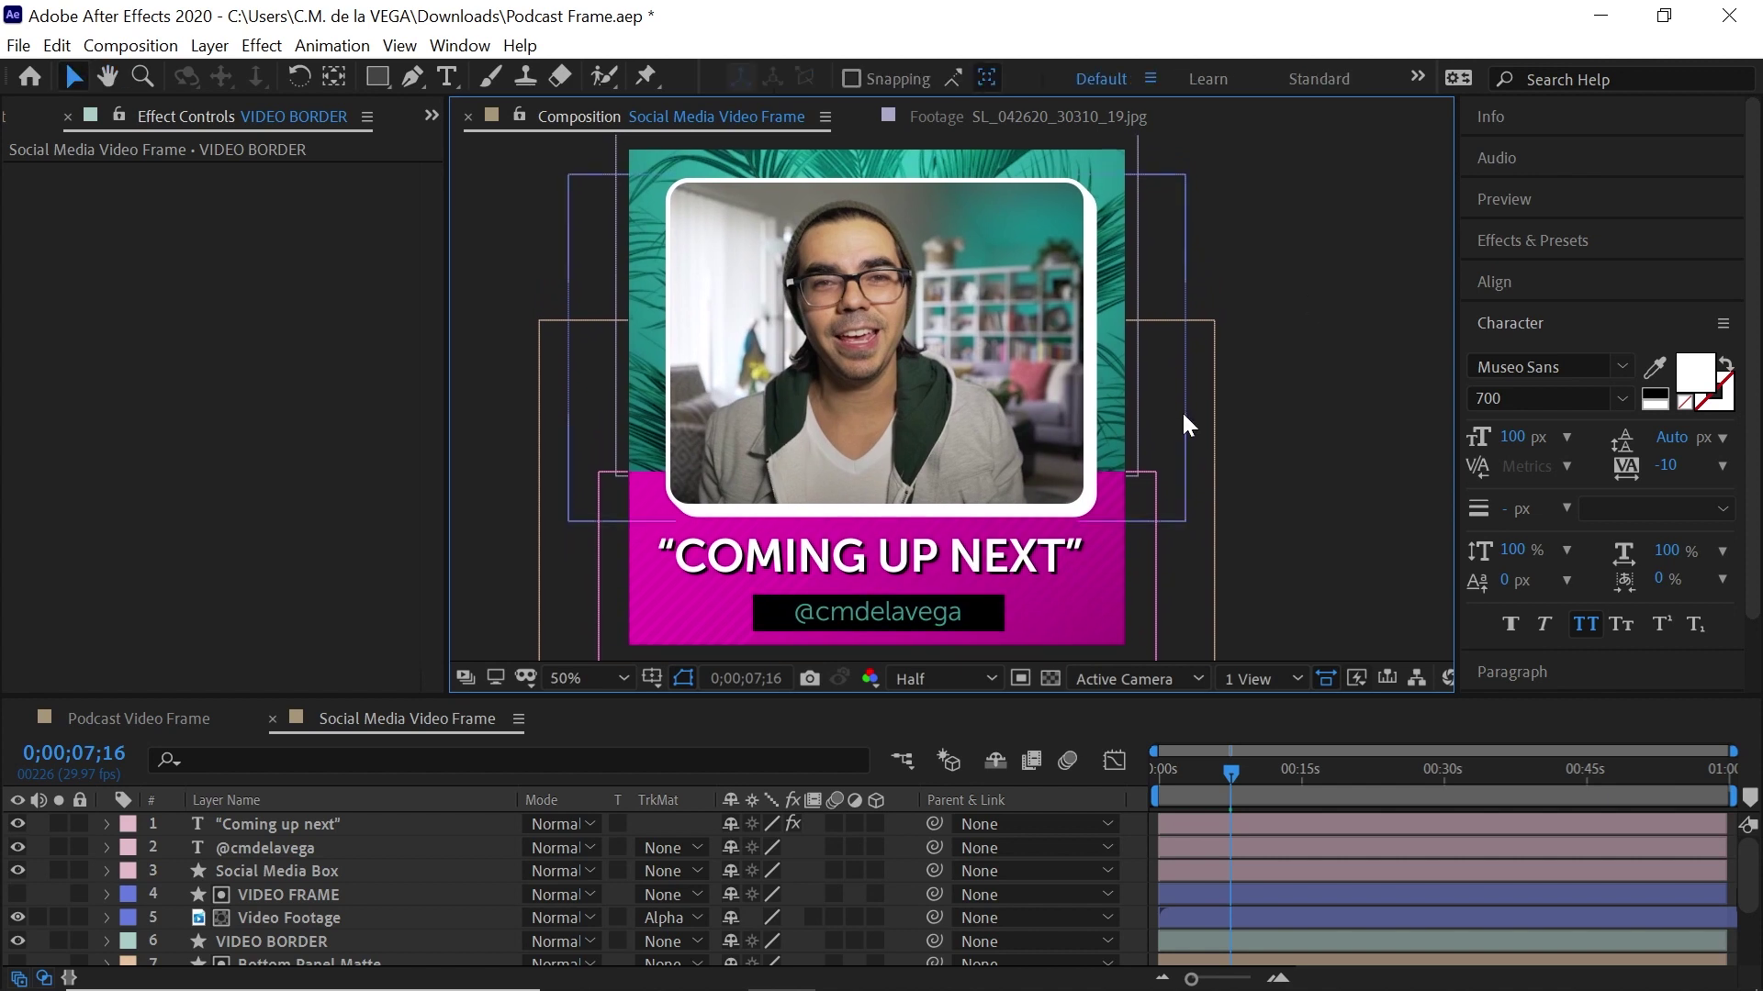
click(376, 76)
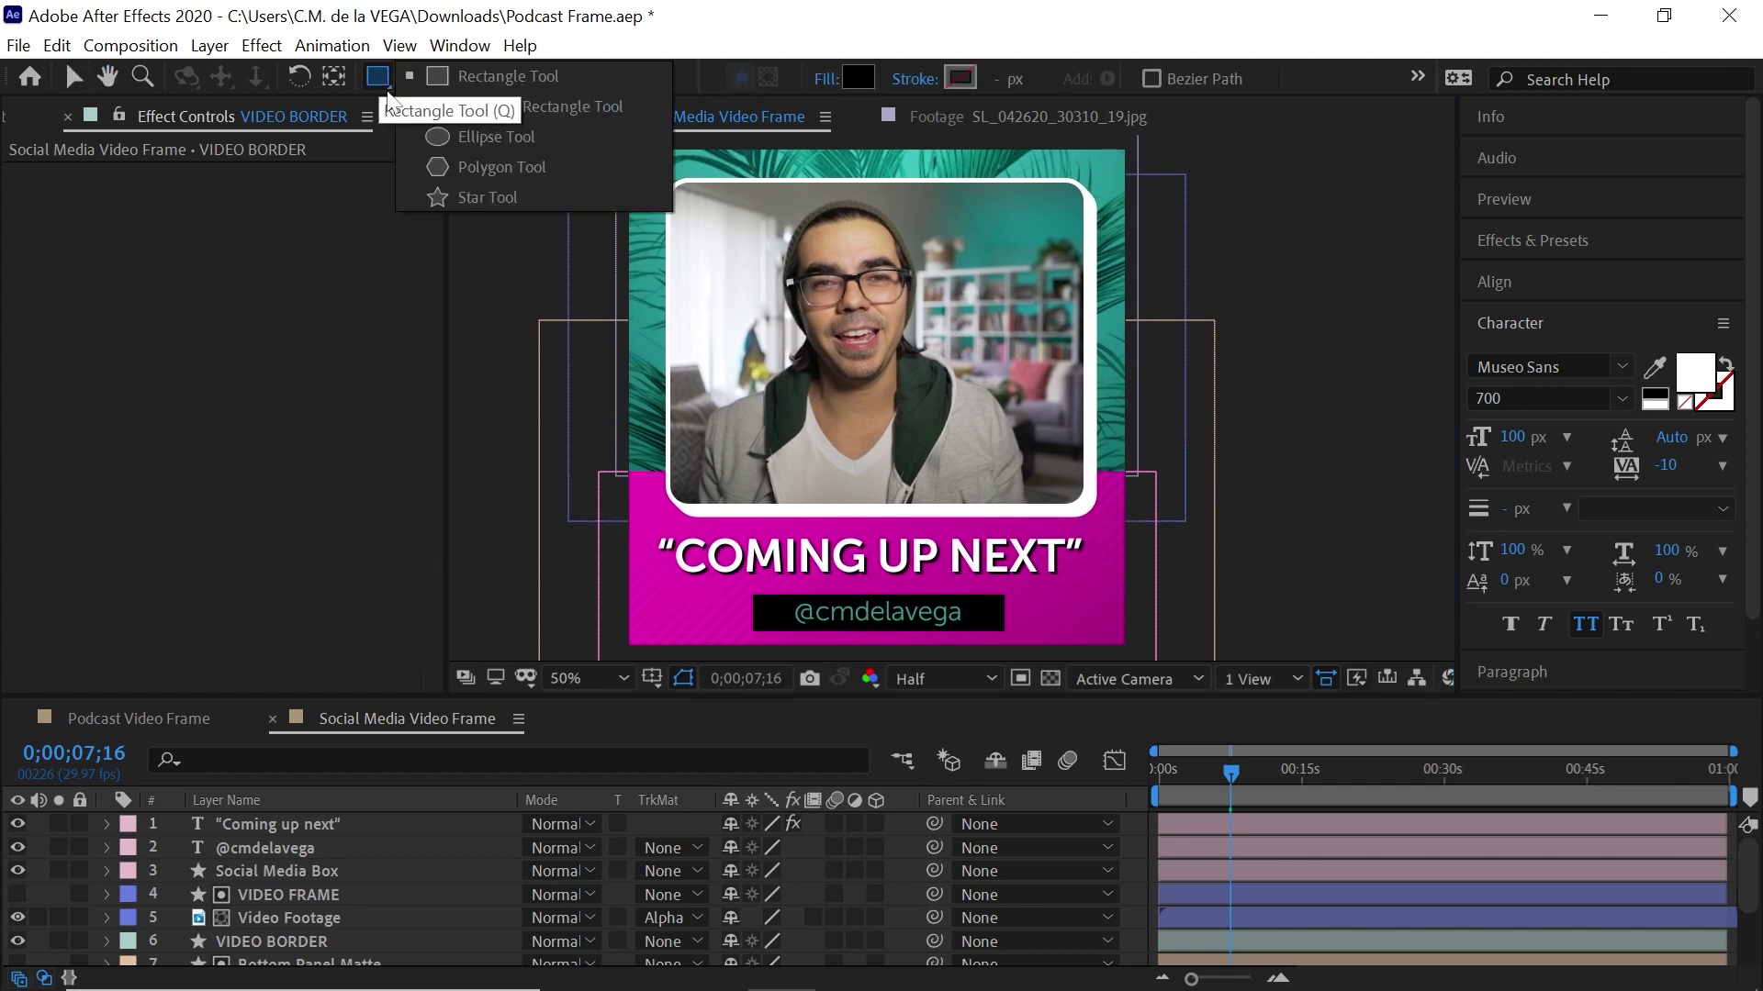
Draw a small ellipse at the frame's top-left and give it a white FFFFFF fill
click(469, 137)
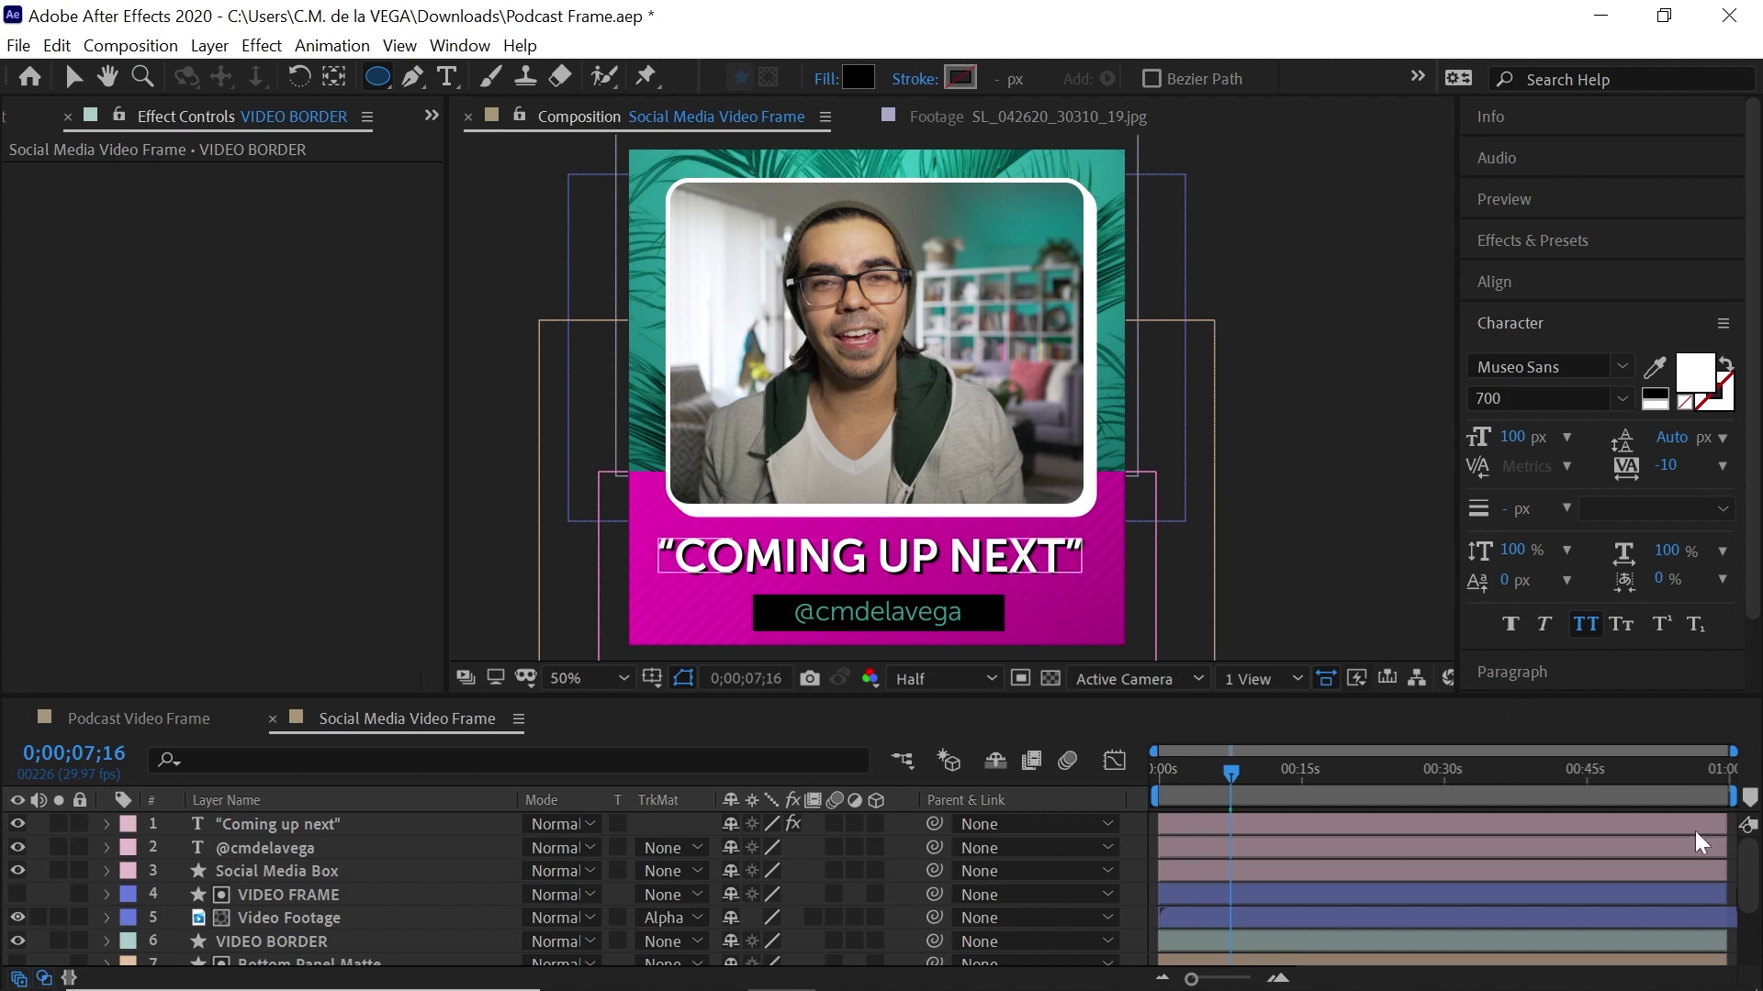
drag(1744, 863, 1744, 822)
key(h)
drag(838, 336, 852, 377)
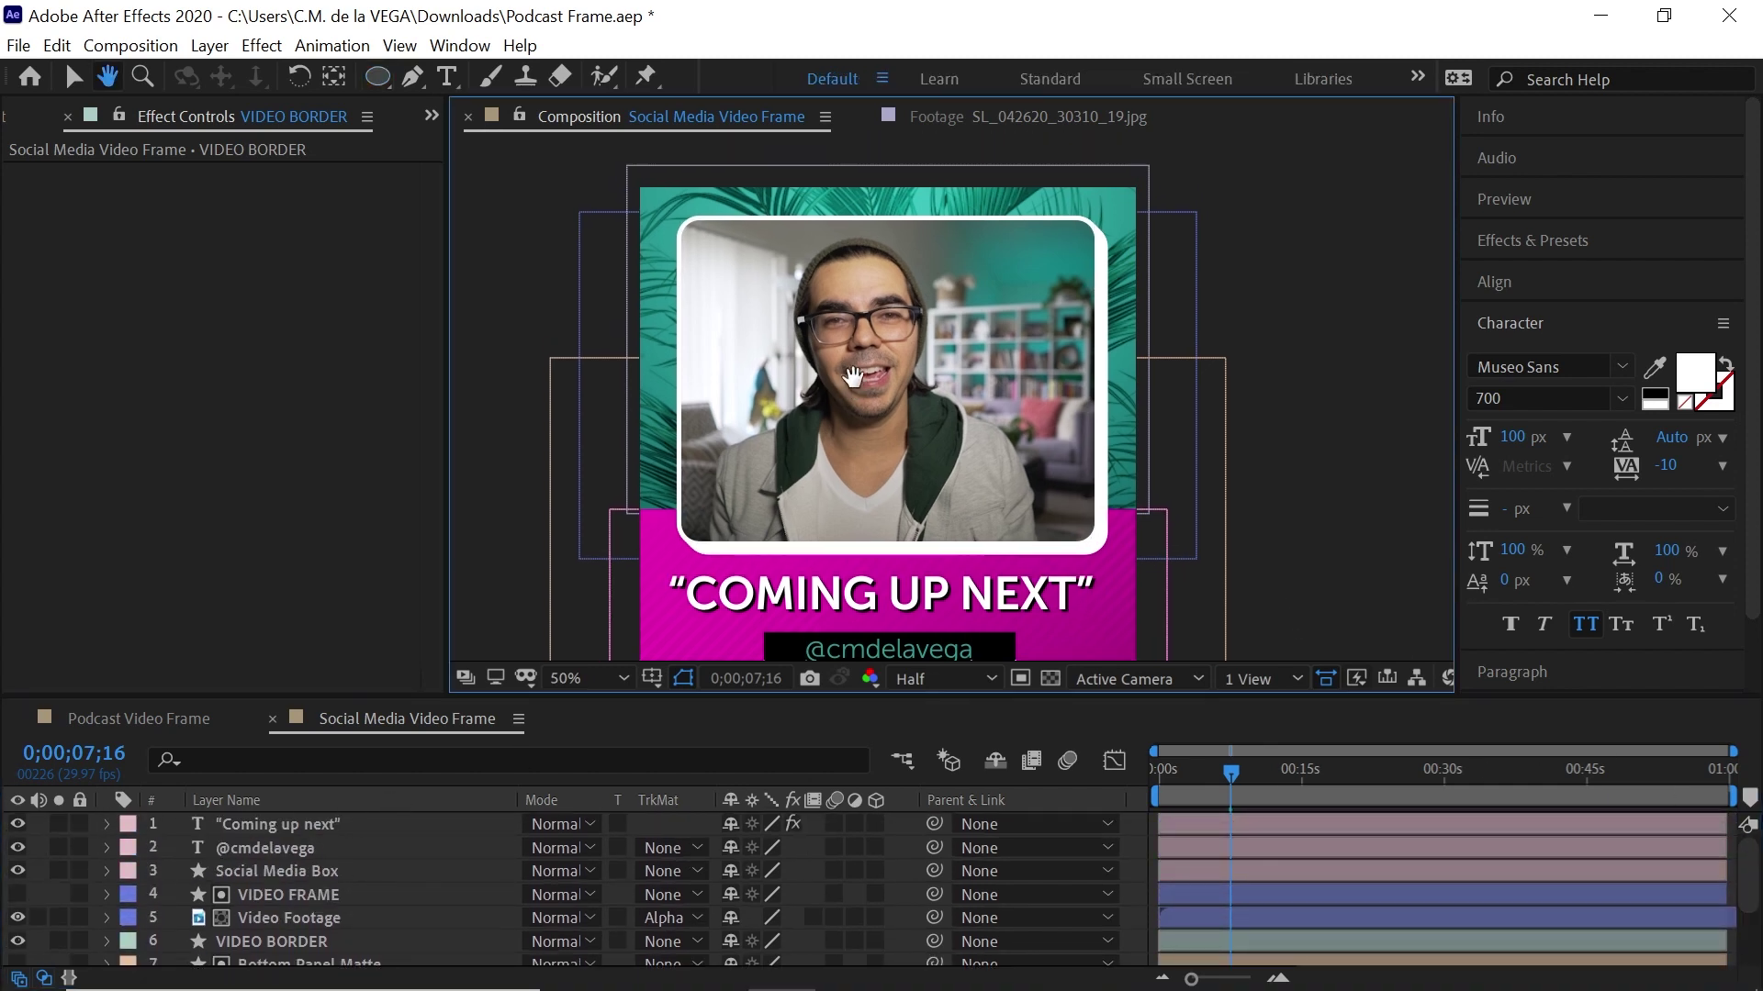
mouse_move(667, 201)
mouse_down()
mouse_move(705, 239)
mouse_move(695, 195)
mouse_up()
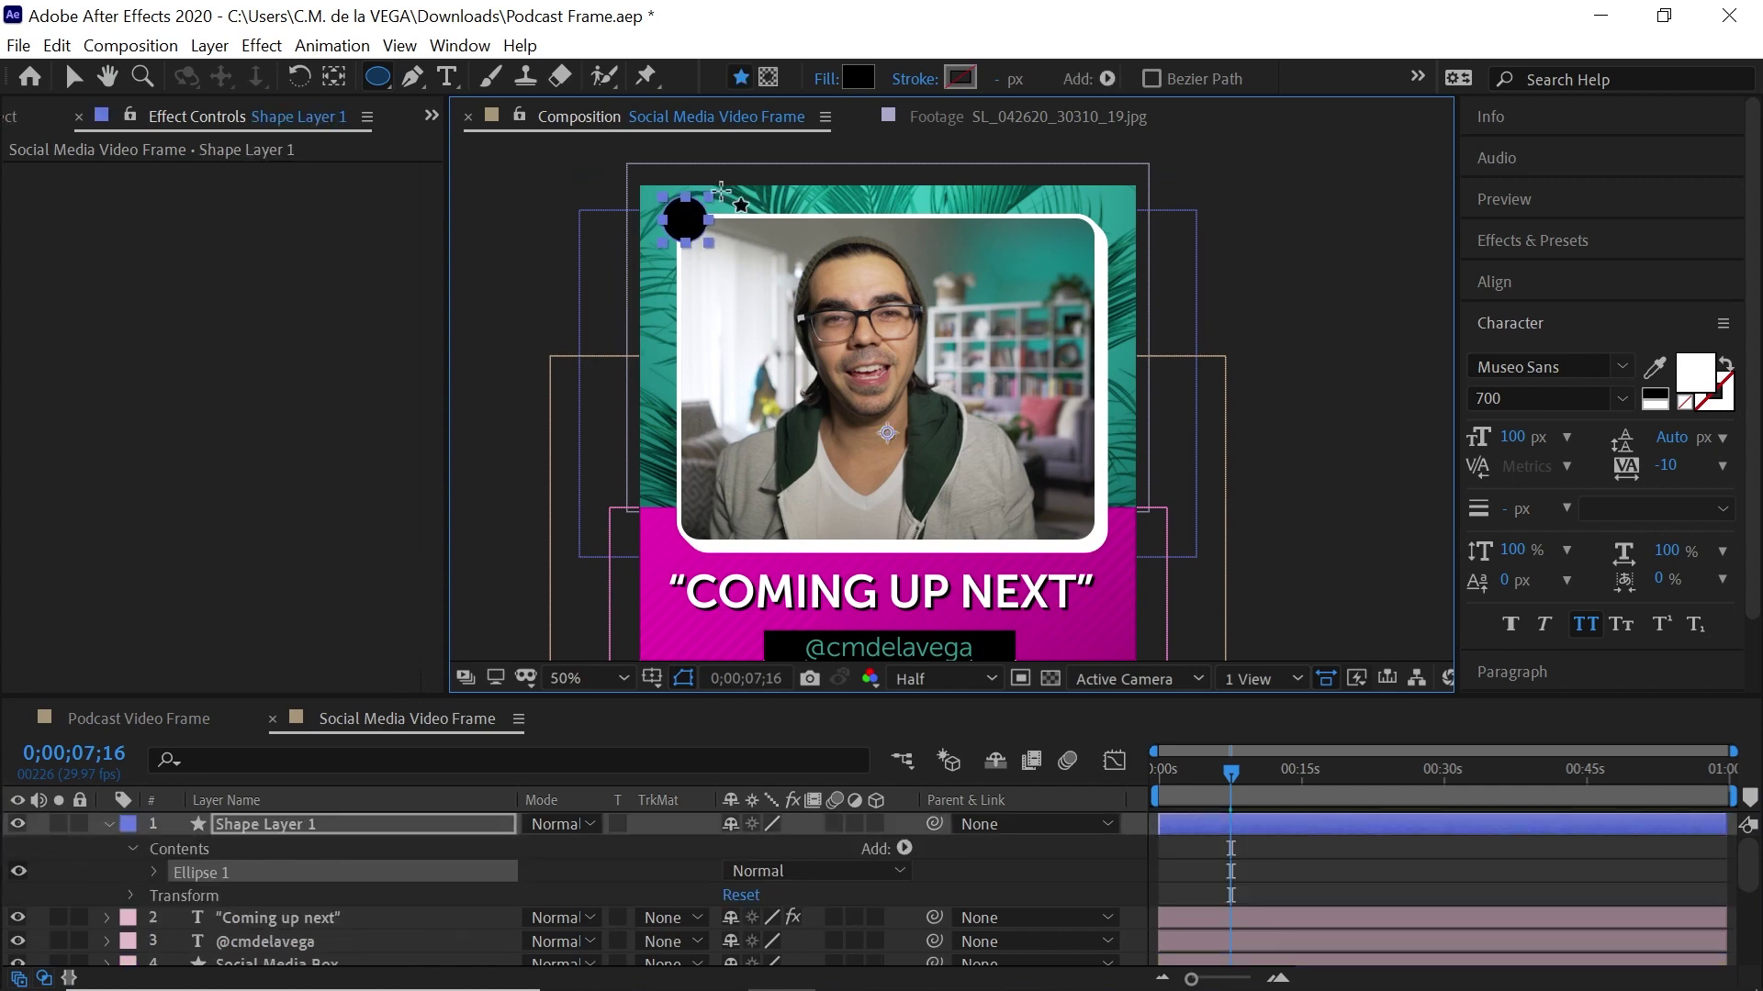
click(858, 77)
text(ffffff)
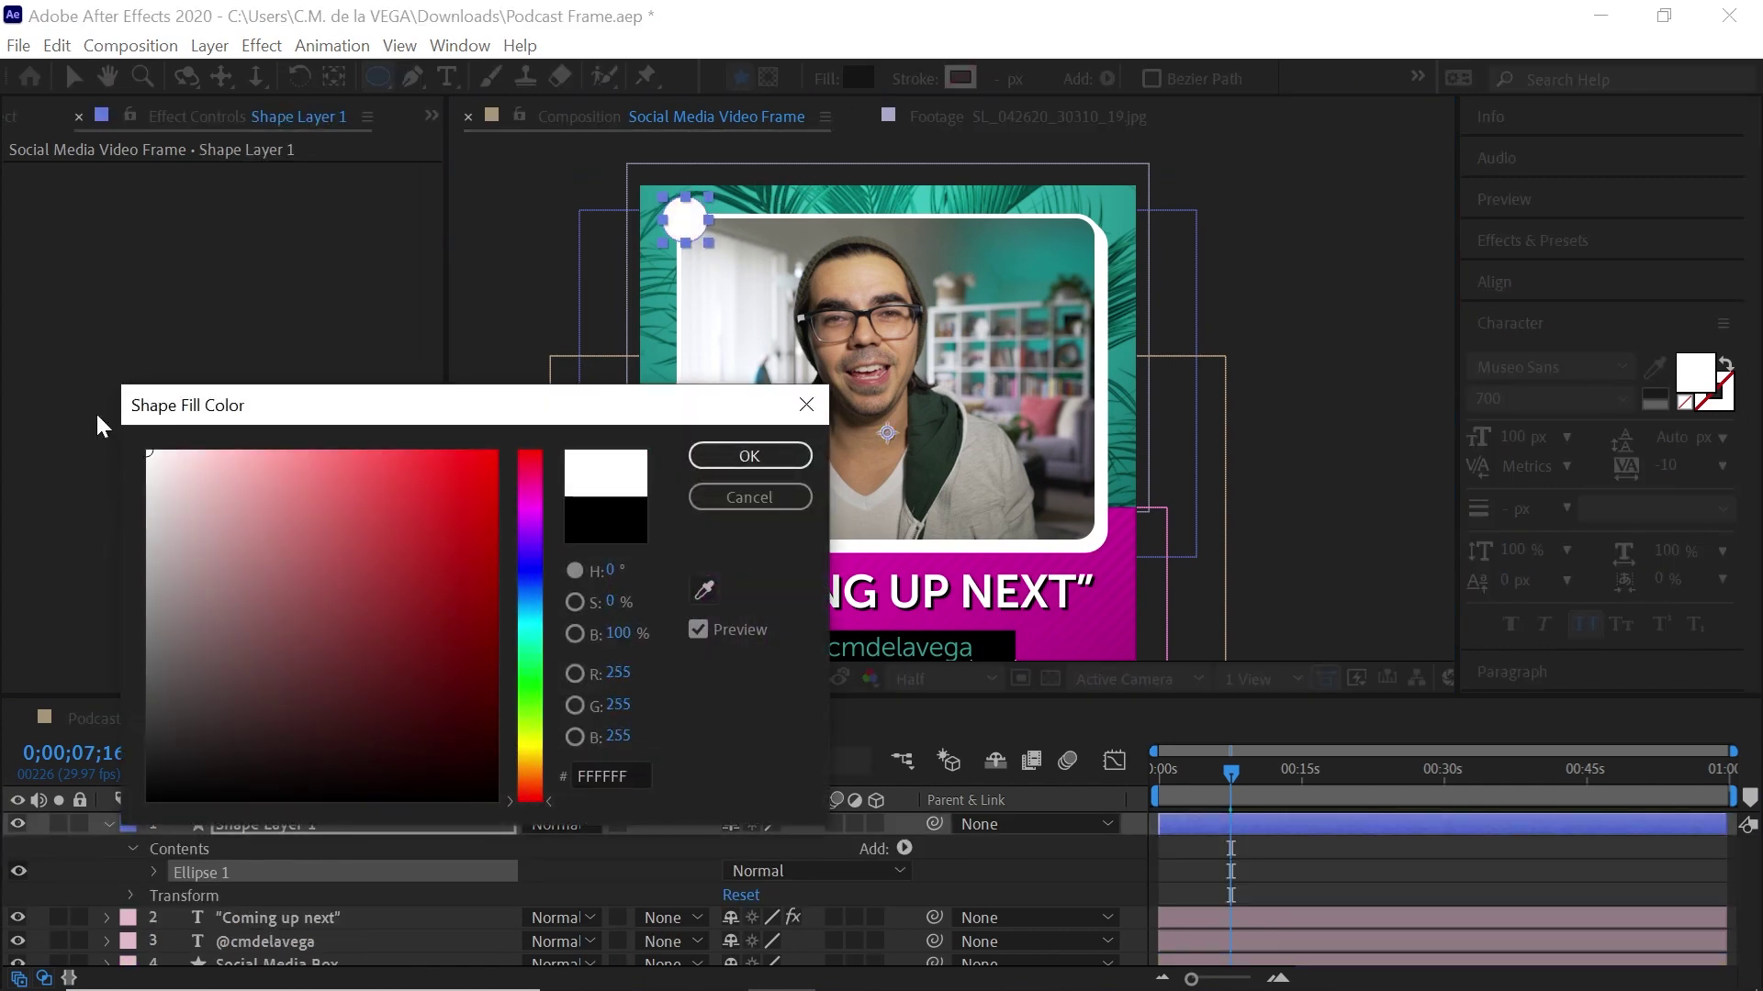
click(749, 456)
Rename the new shape layer to 'Circle' and collapse its contents
click(313, 820)
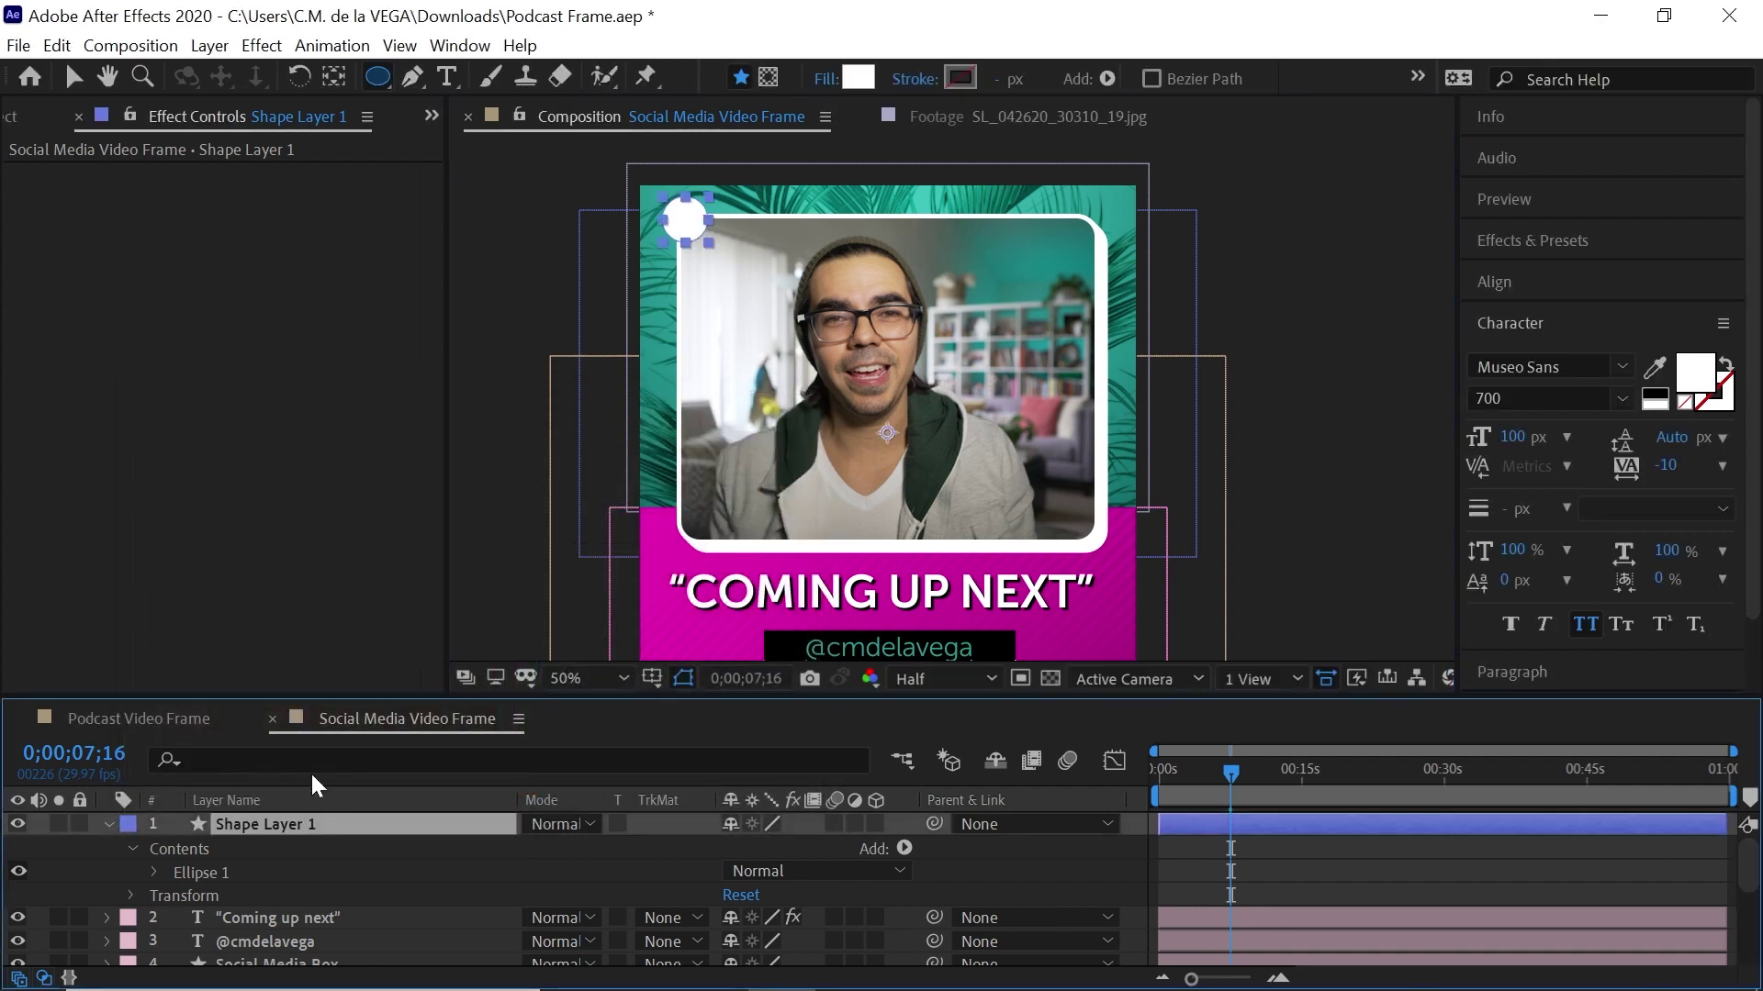
key(Return)
text(Circle)
key(Return)
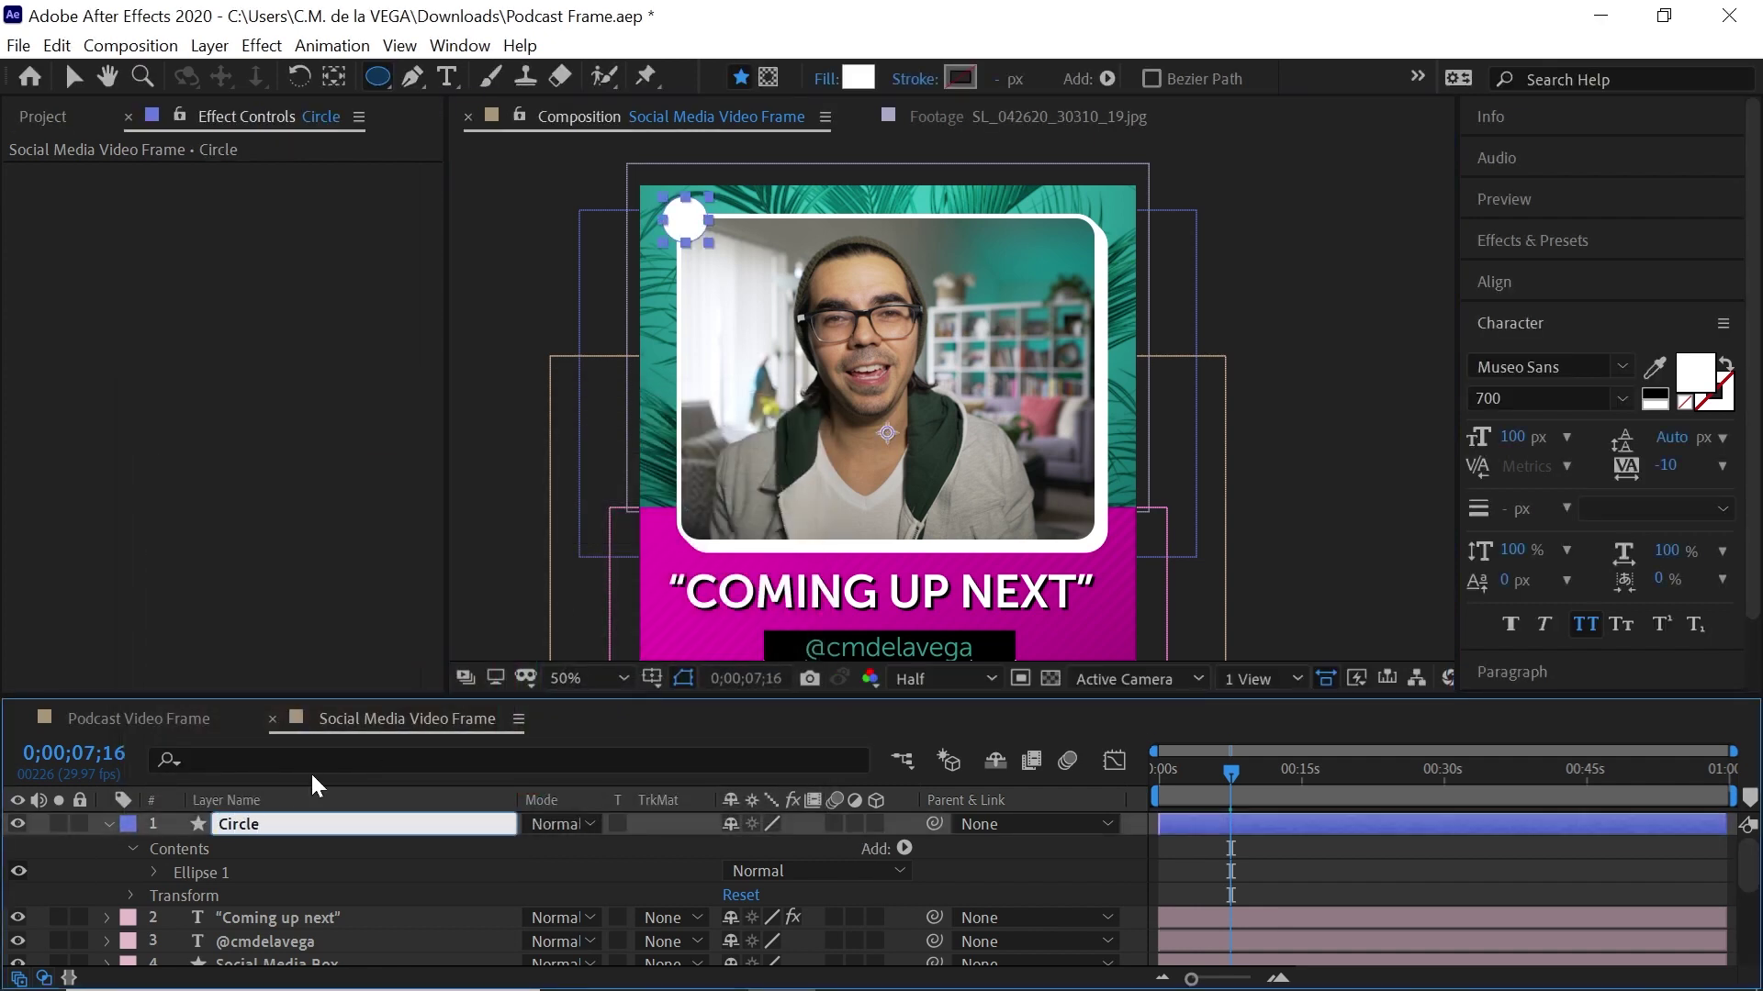
click(108, 823)
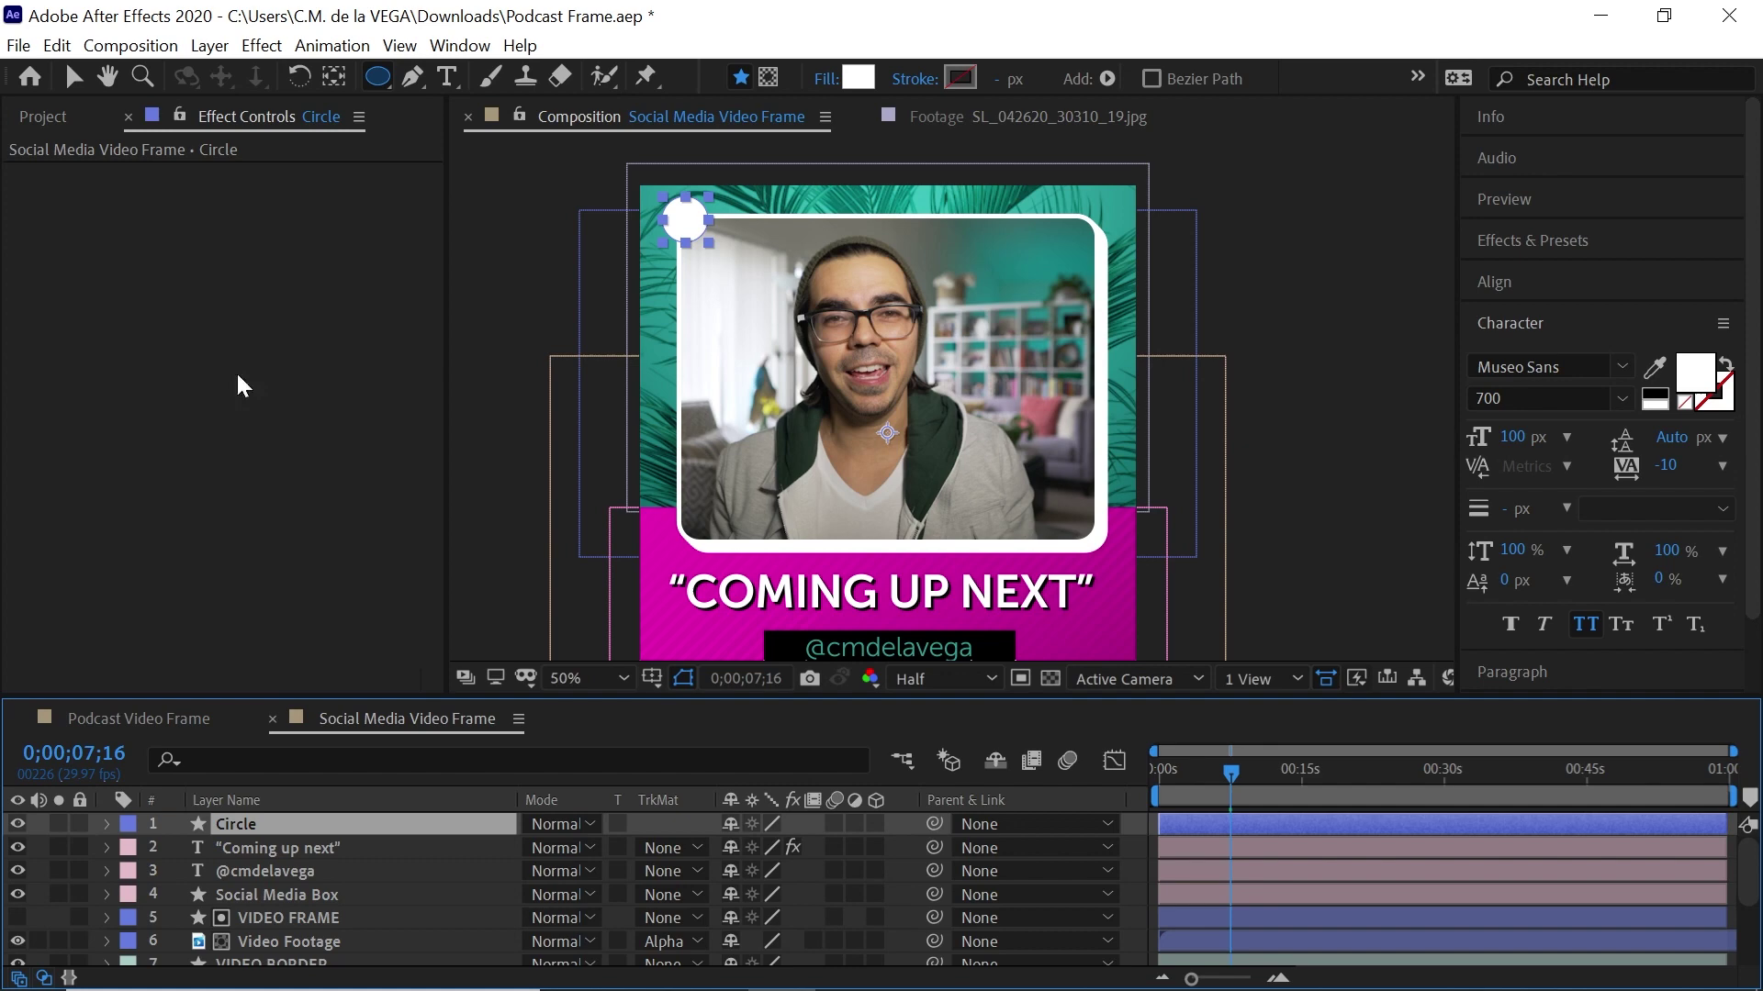
click(70, 127)
Add iconmonstr-basketball-2-240.png as a layer named 'Logo' and label Logo and Circle orange
double_click(233, 415)
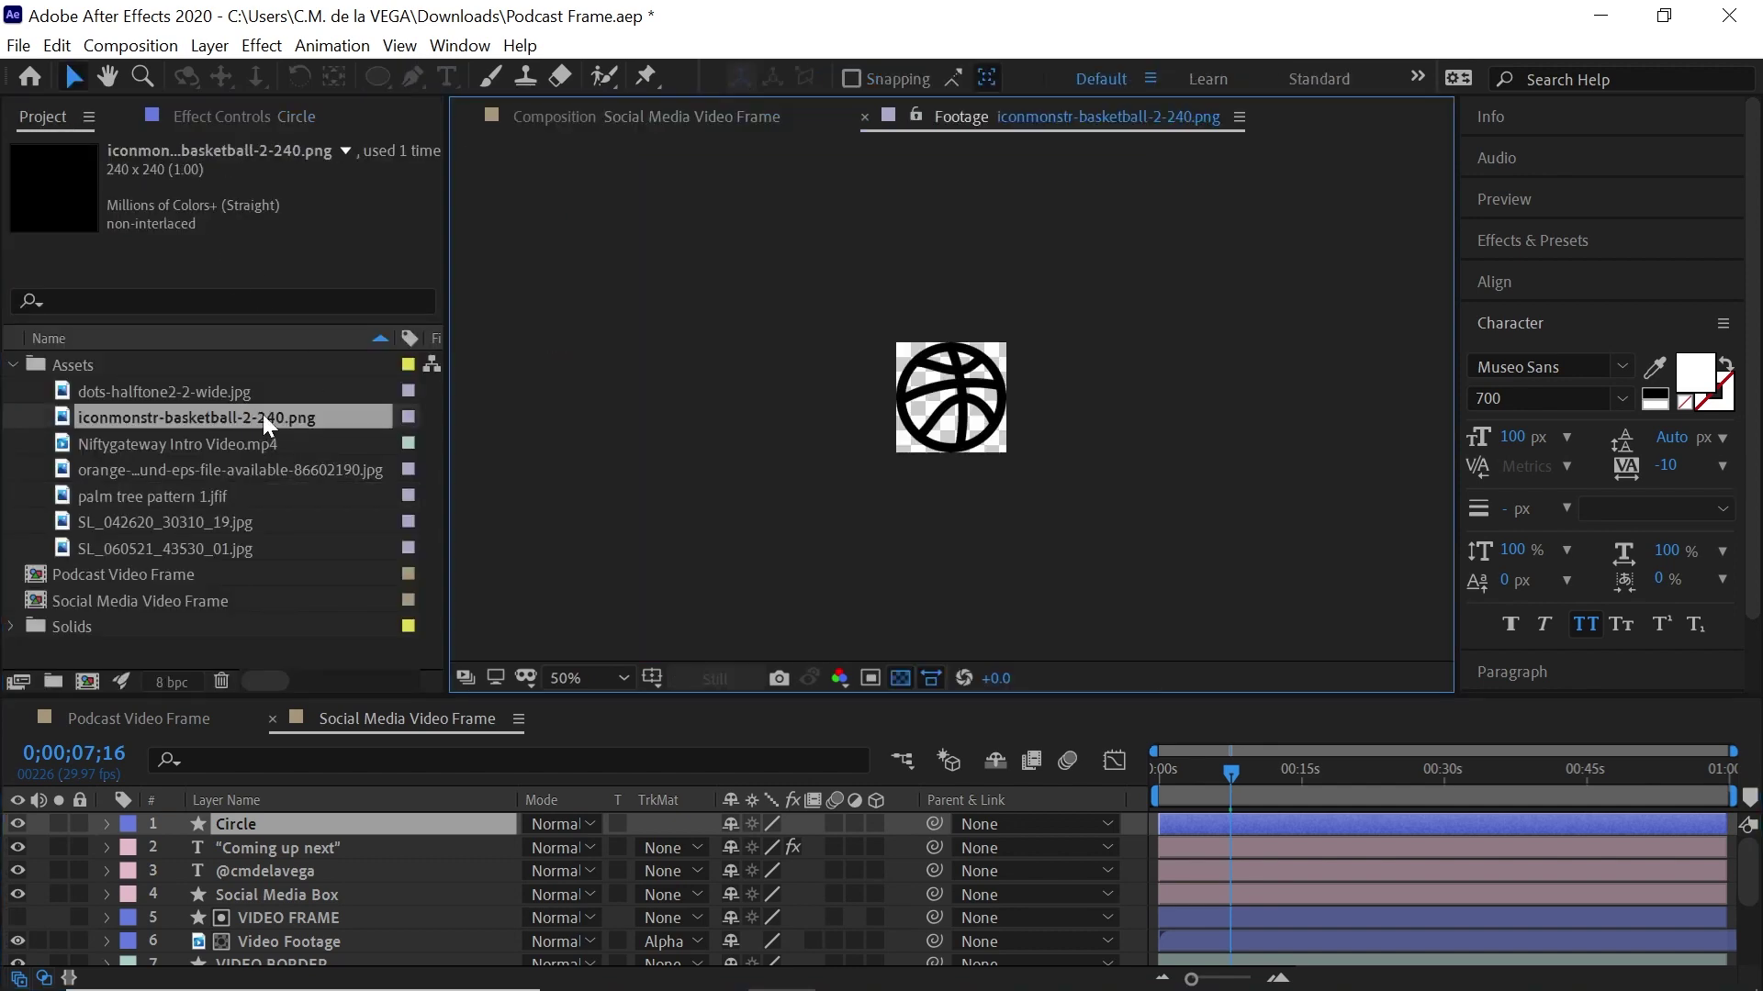
click(722, 112)
drag(202, 416, 720, 226)
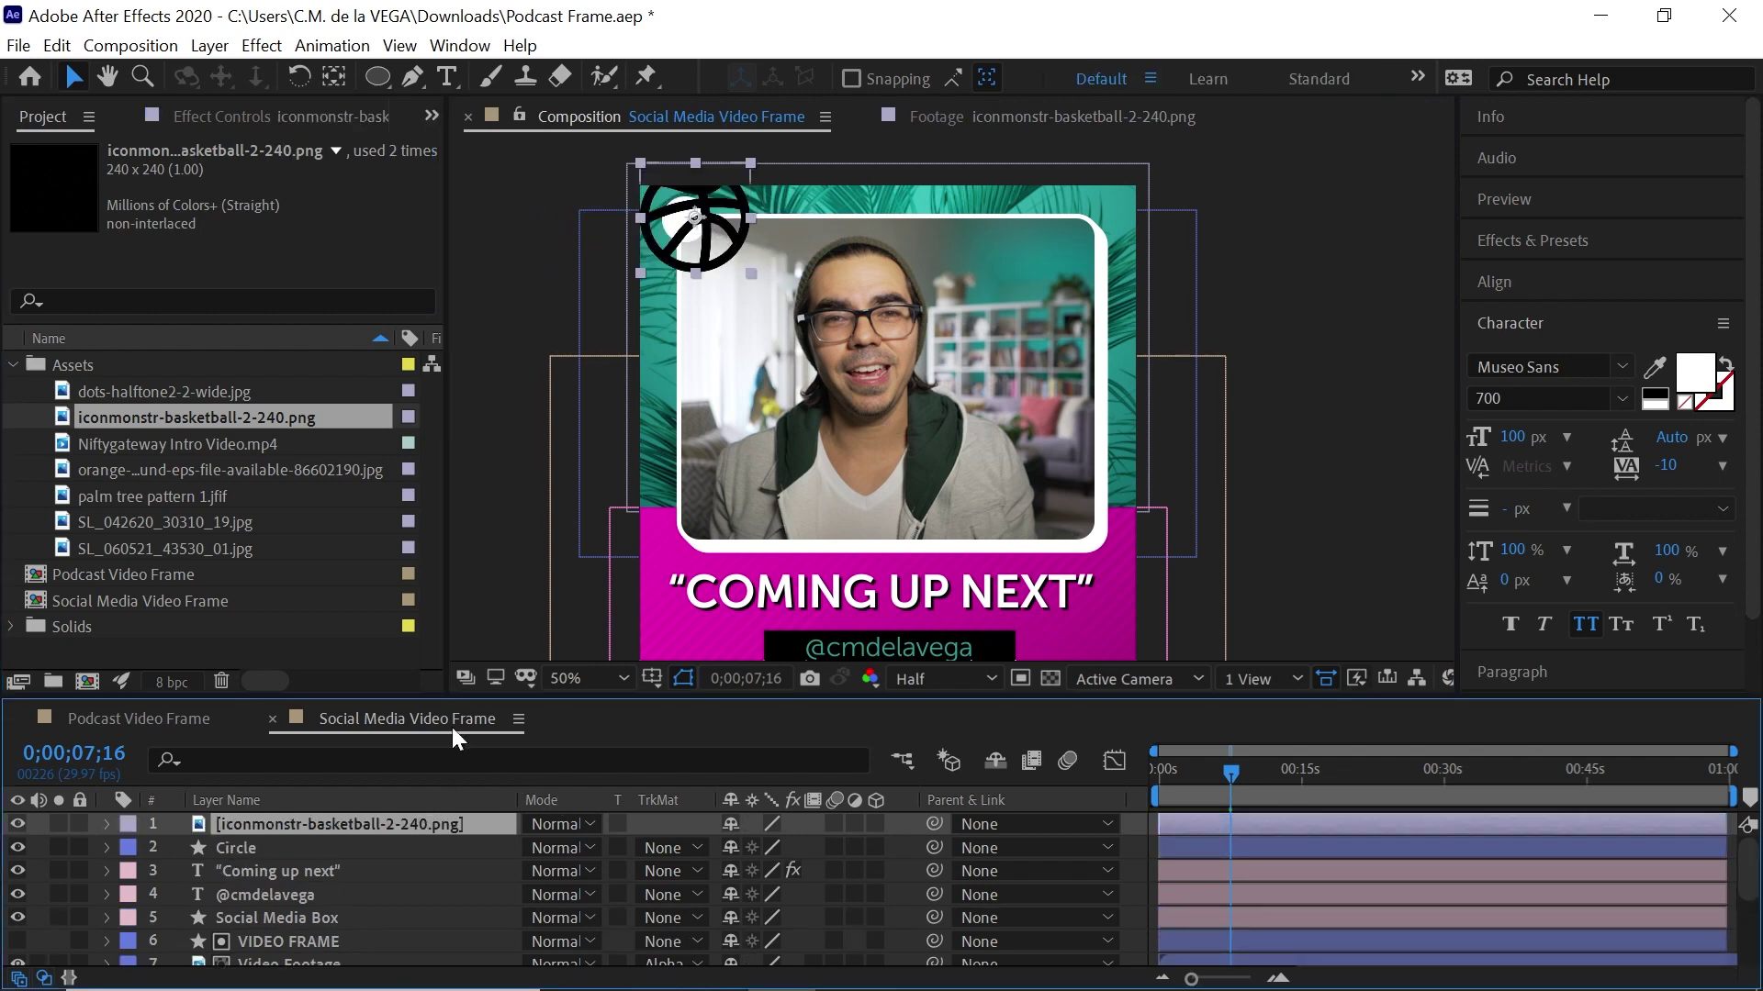
key(Return)
text(Logo)
key(Return)
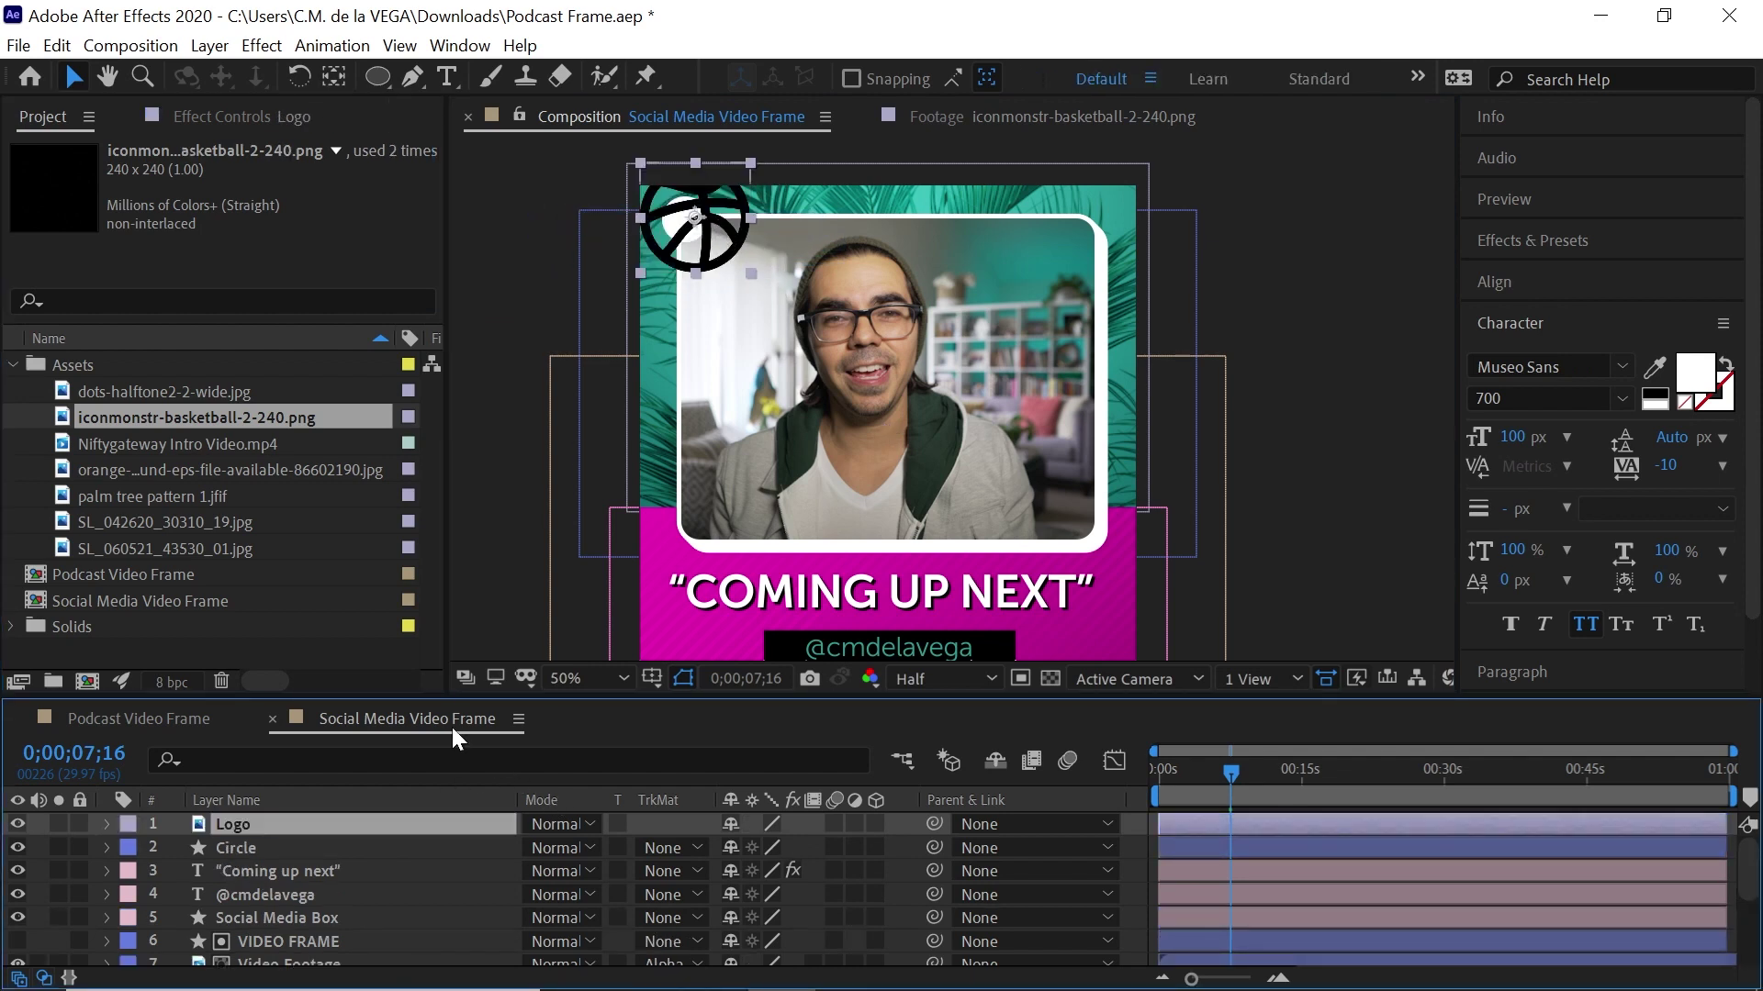
shift+click(234, 846)
click(128, 842)
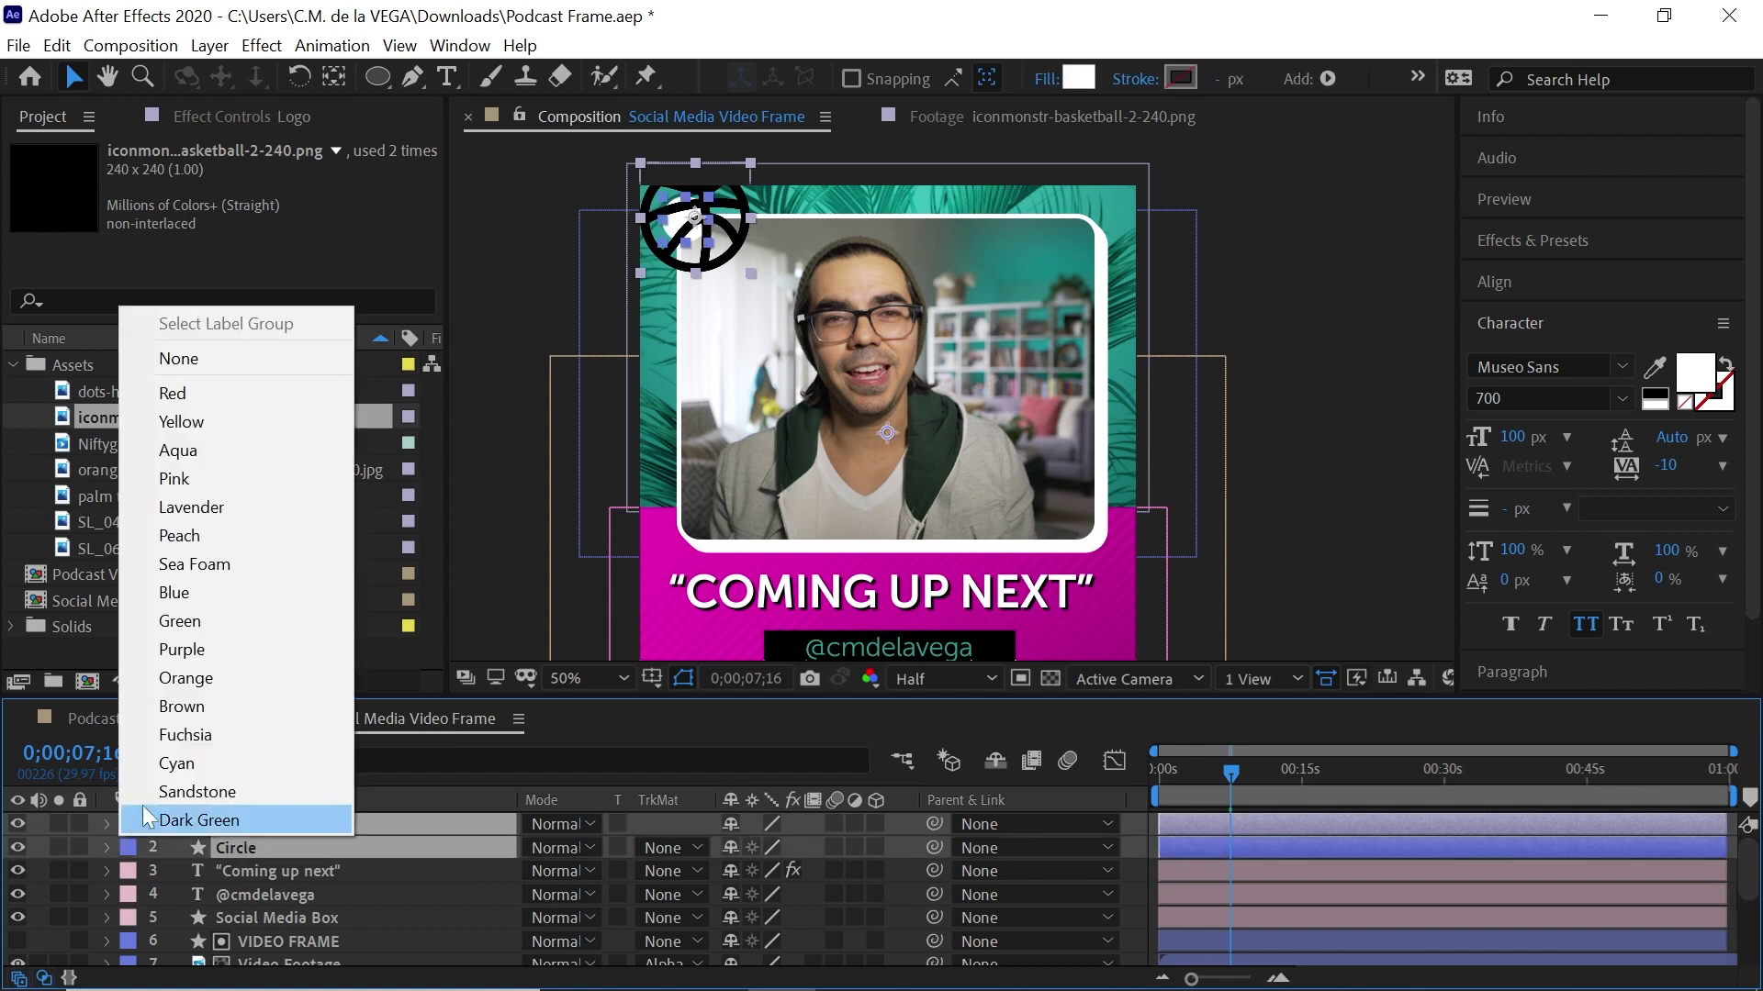
click(218, 684)
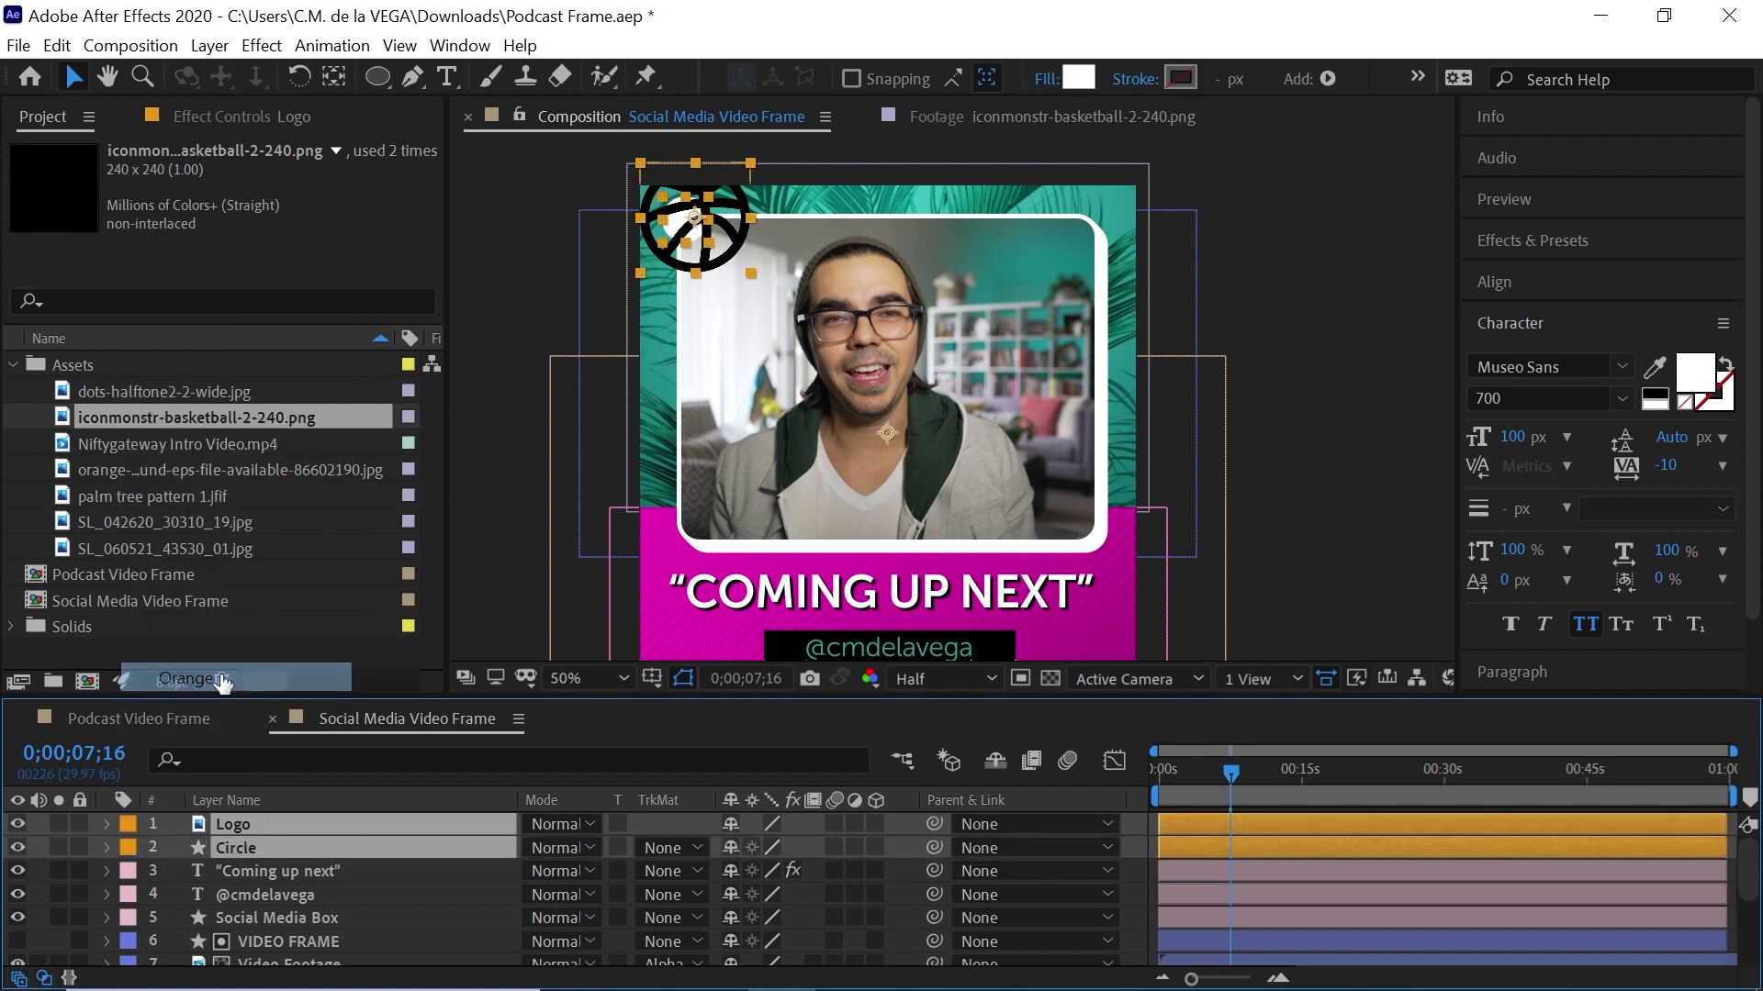
Scale the Logo layer to 28% and centre it inside the white circle
click(258, 822)
key(s)
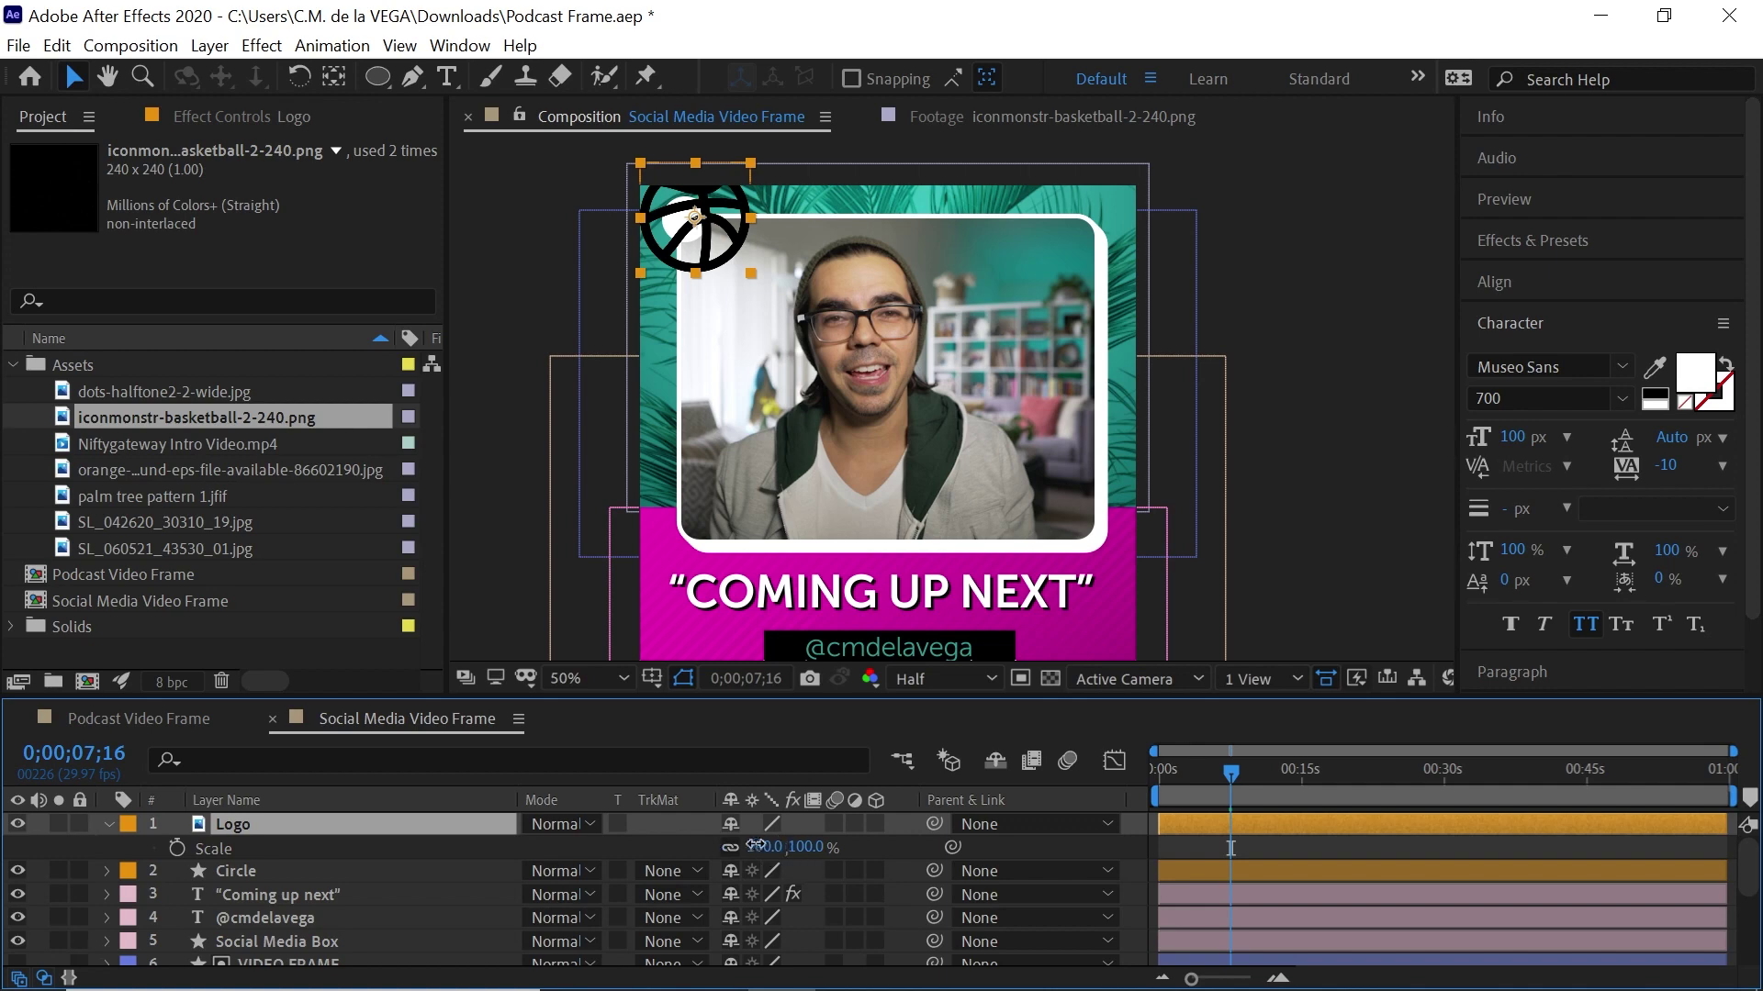
drag(769, 846, 647, 826)
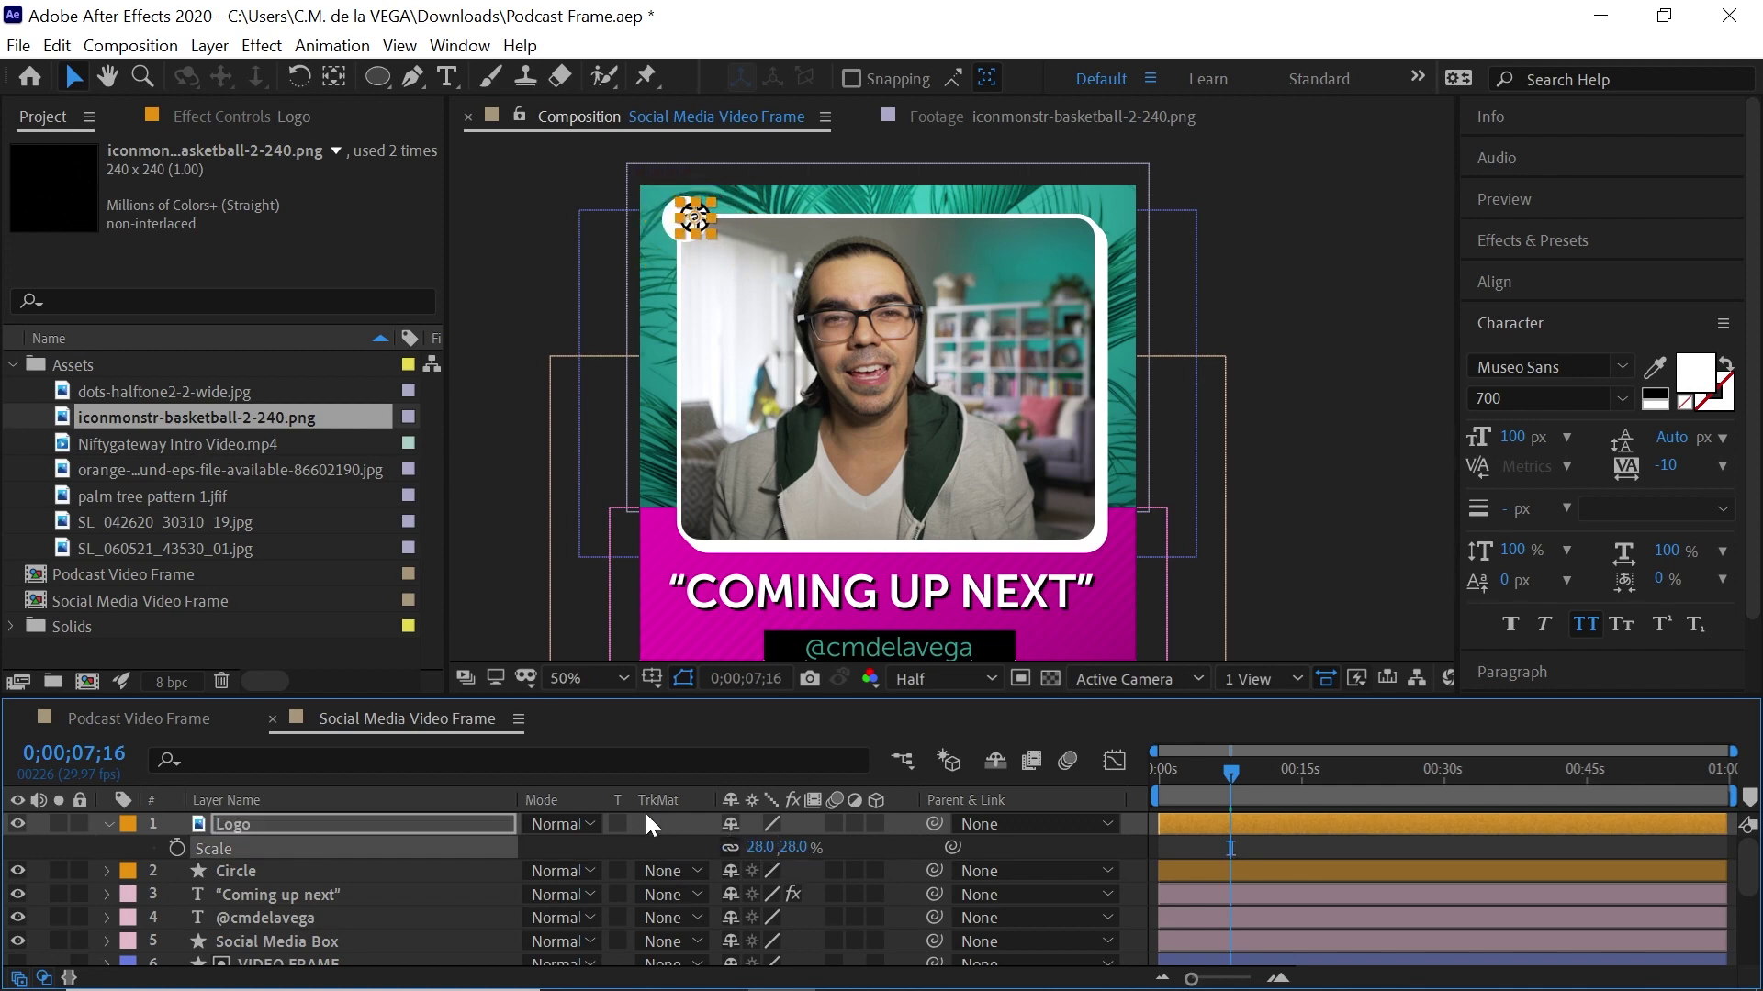
key(period)
drag(817, 352, 807, 346)
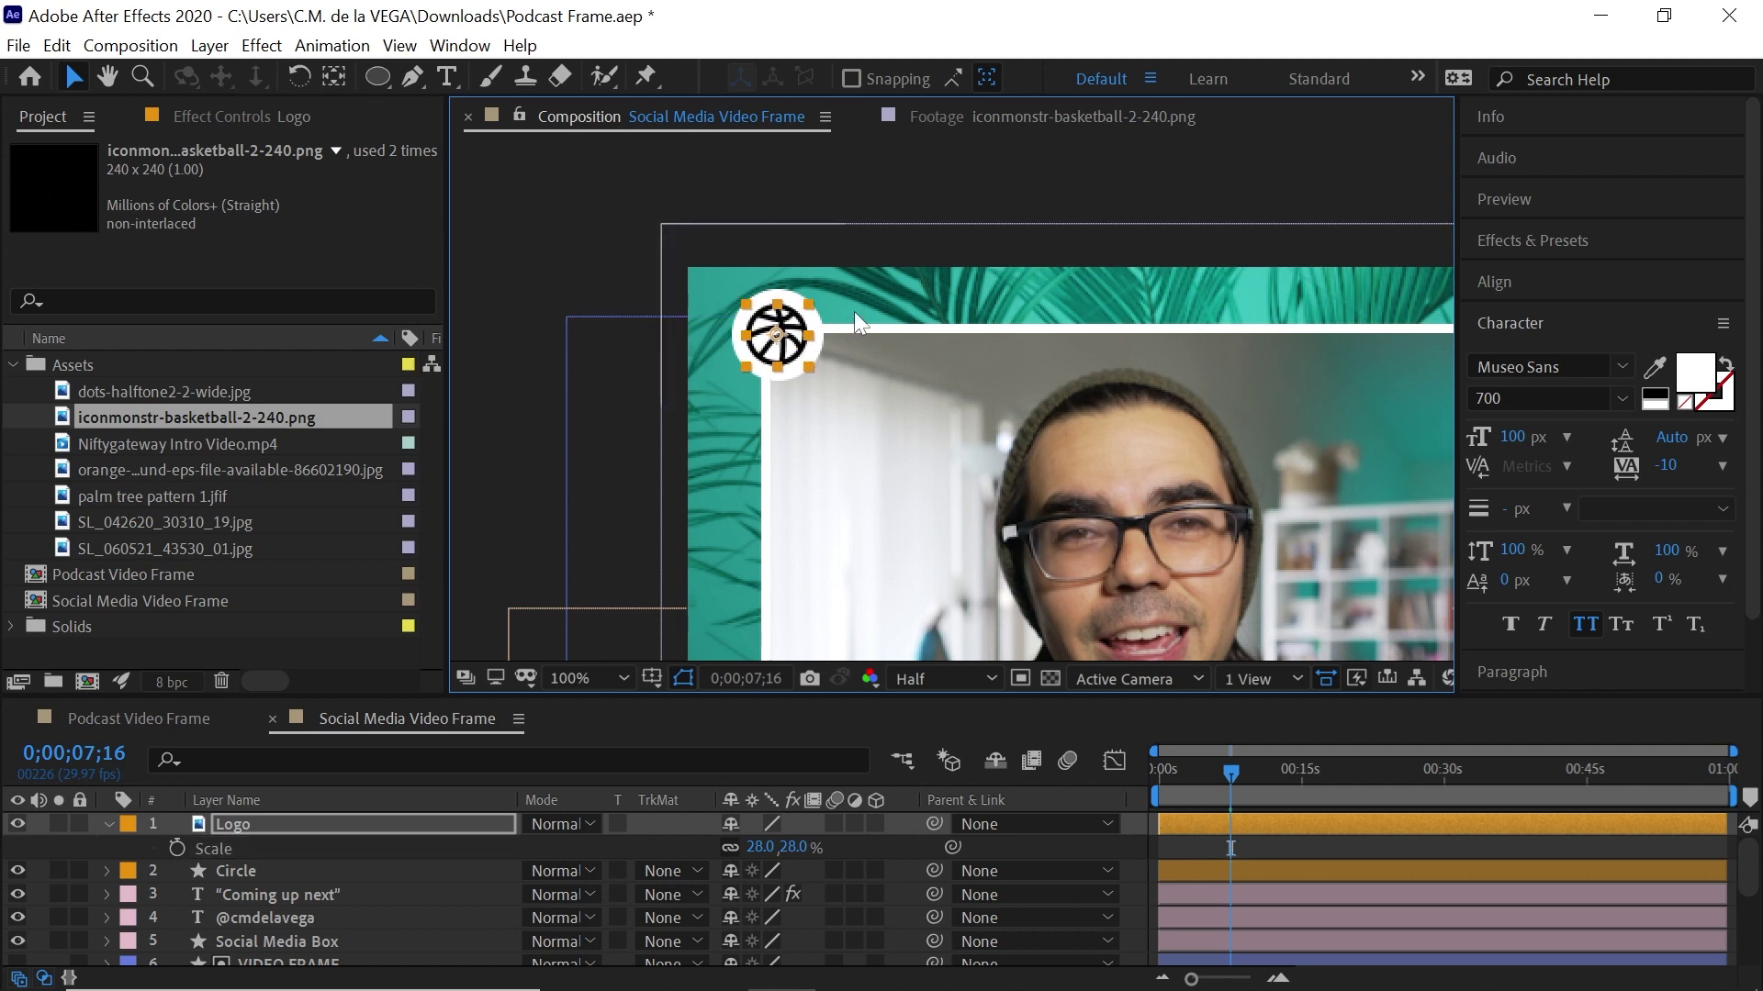
key(comma)
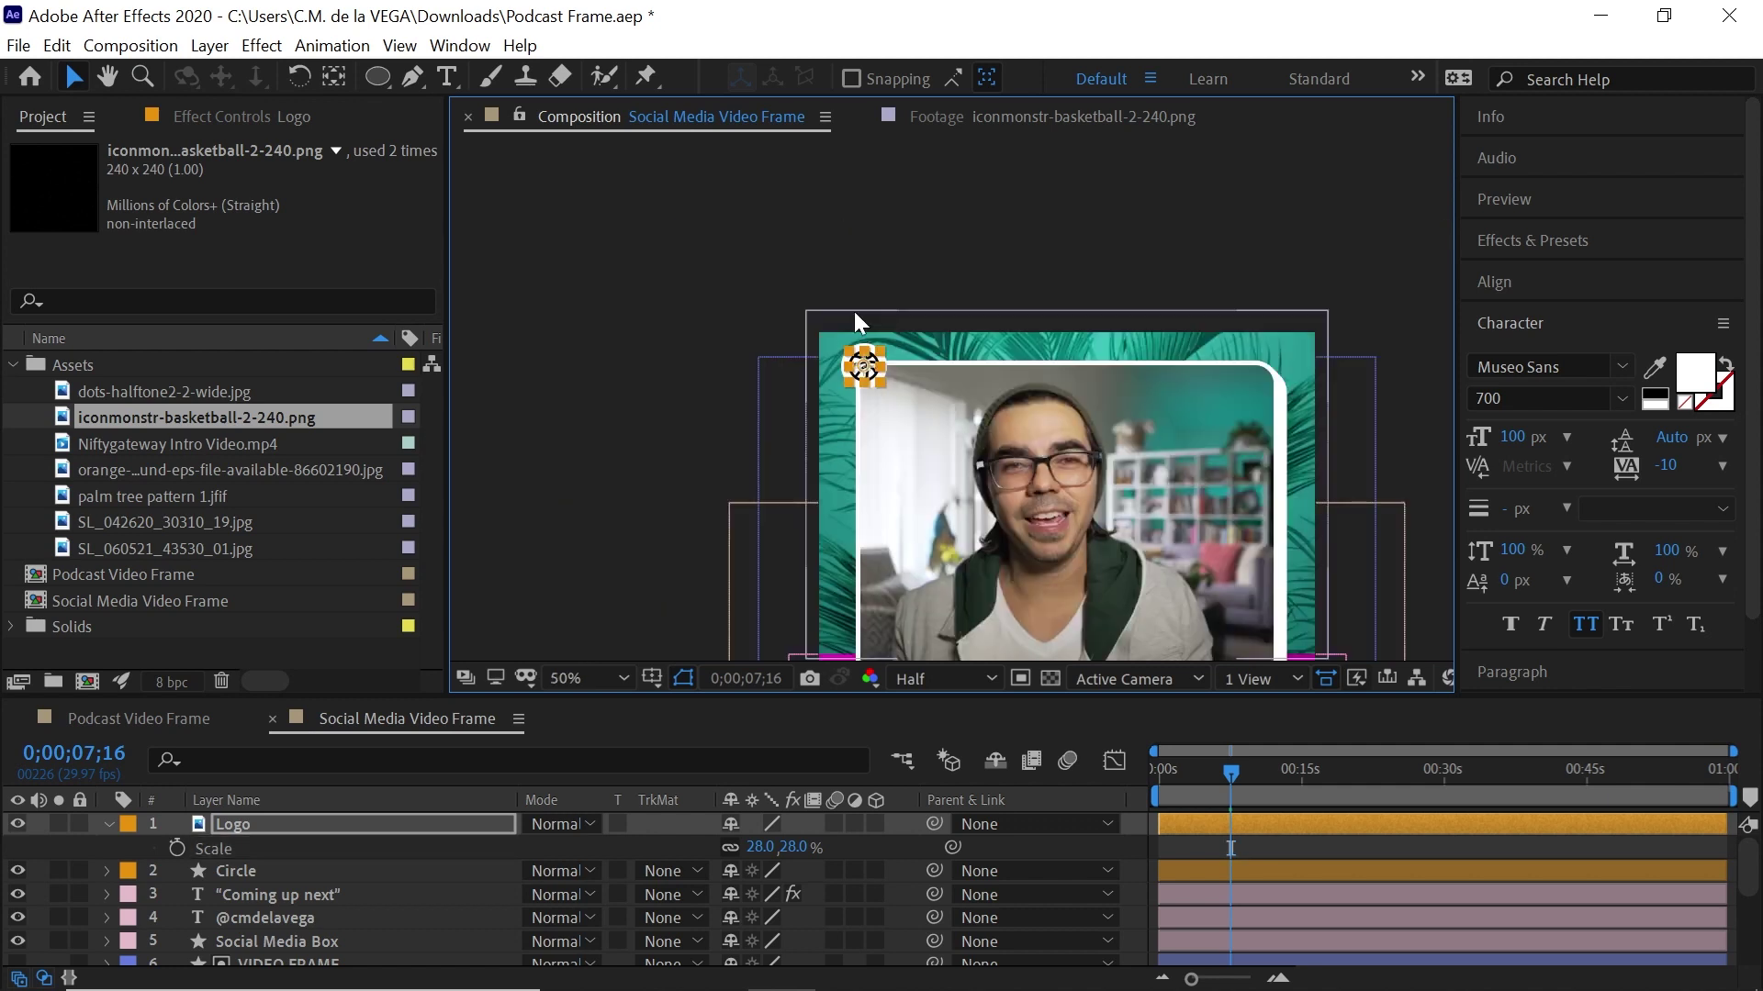
key(h)
drag(949, 374, 899, 293)
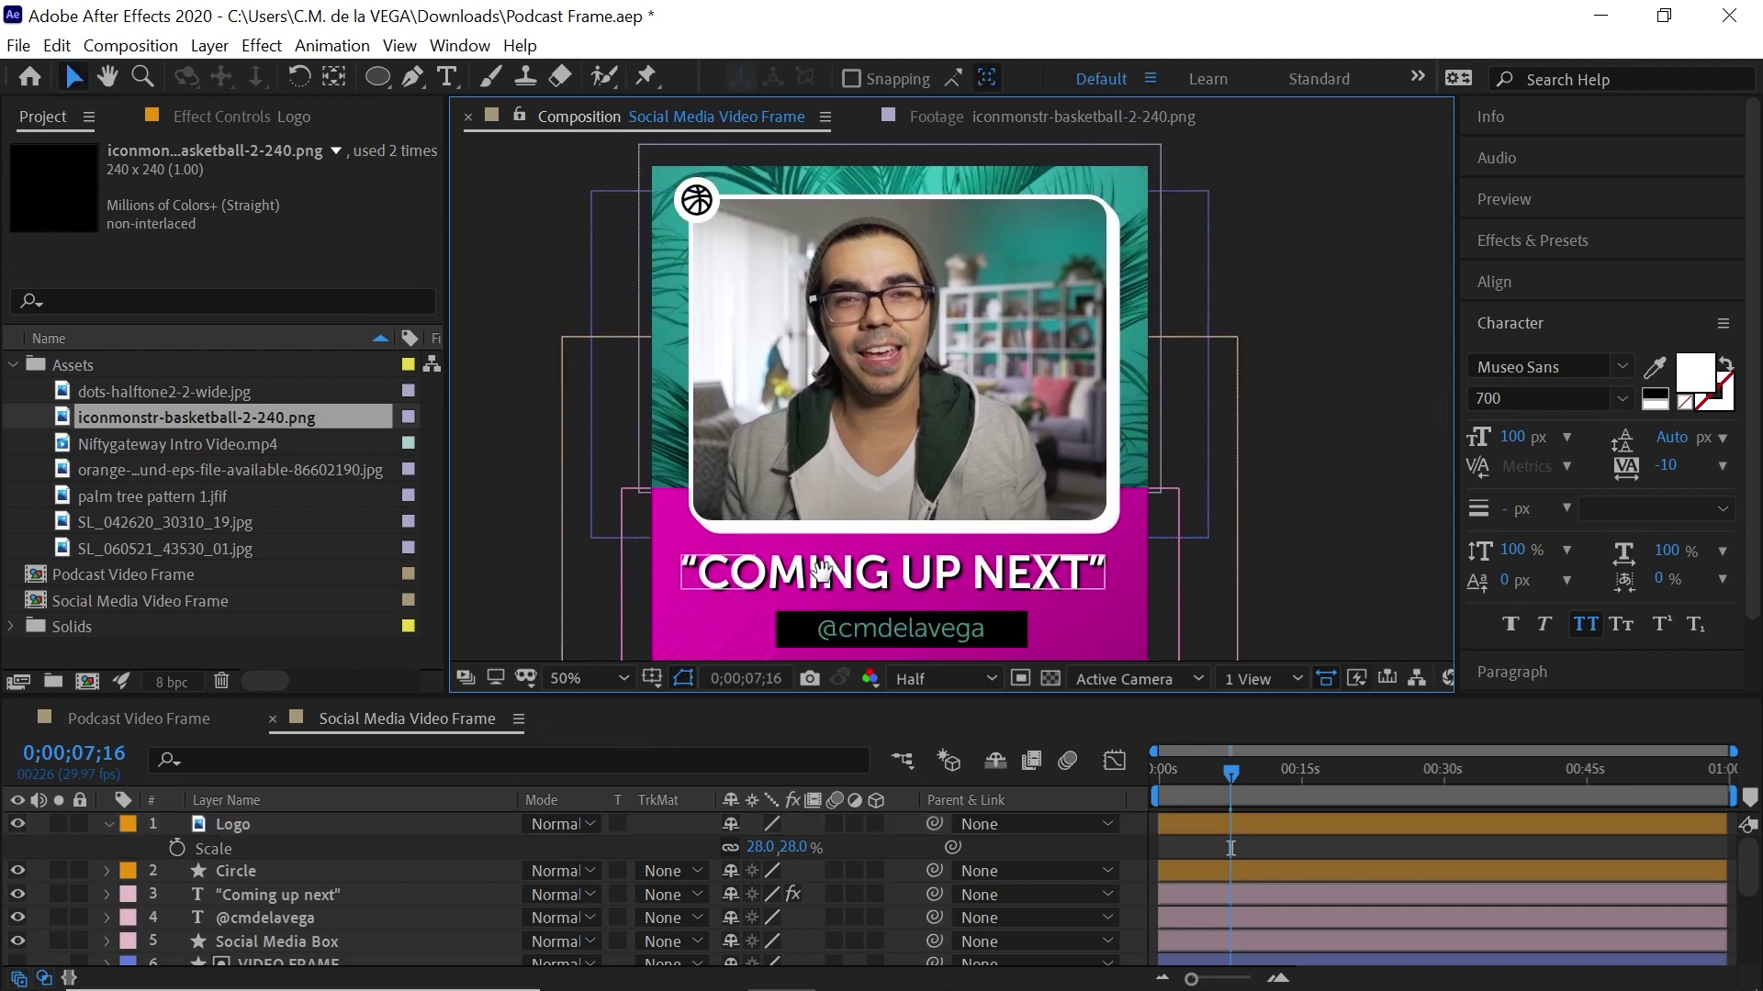
drag(823, 571, 827, 562)
key(v)
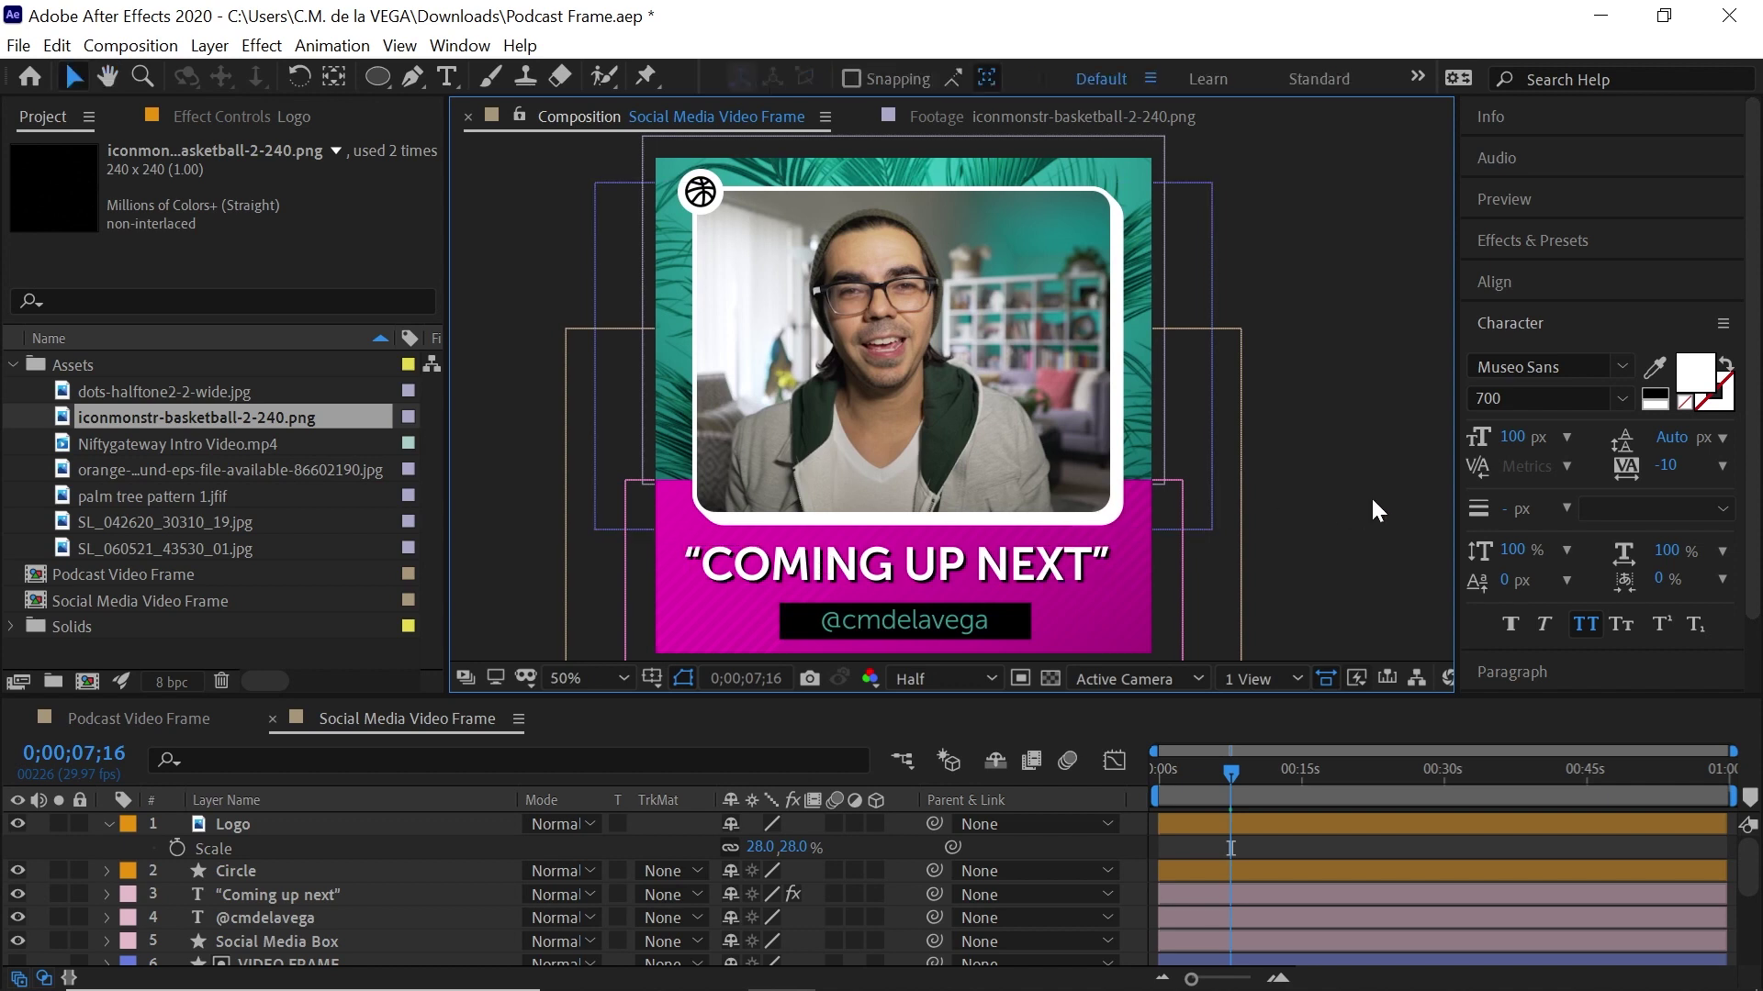